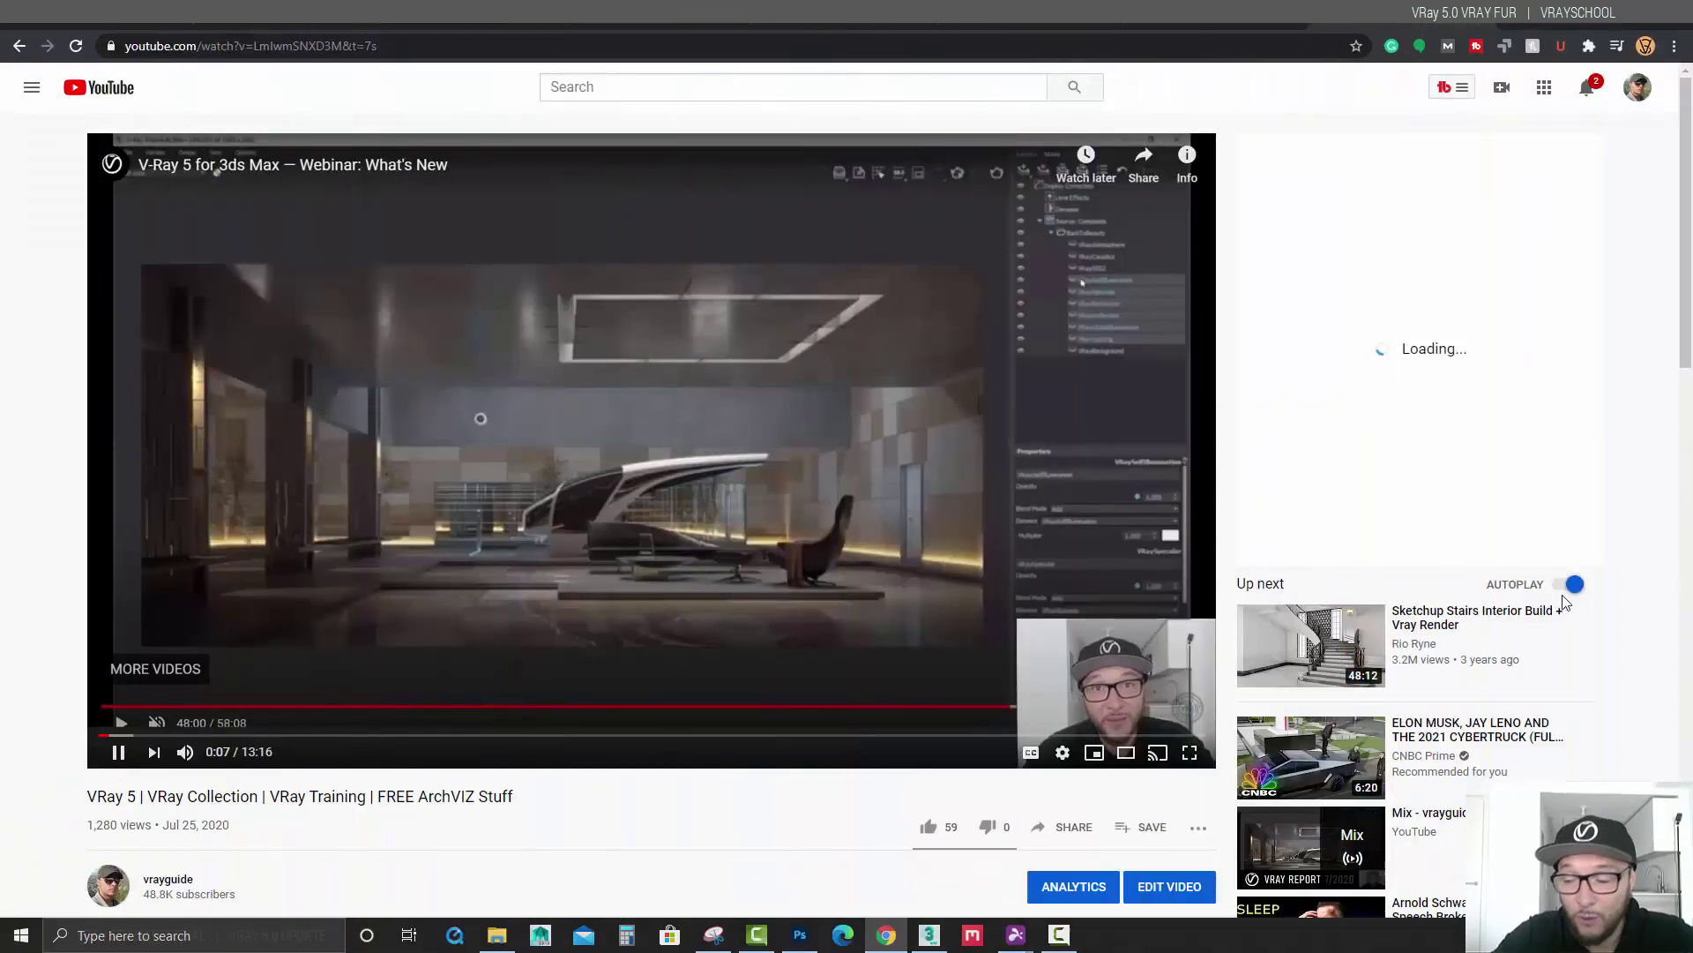
Review the video's comments and the channel's reply to the quiz answer, and browse the VRay The Complete Guide PDF summary
scroll(1579, 582, down, 3)
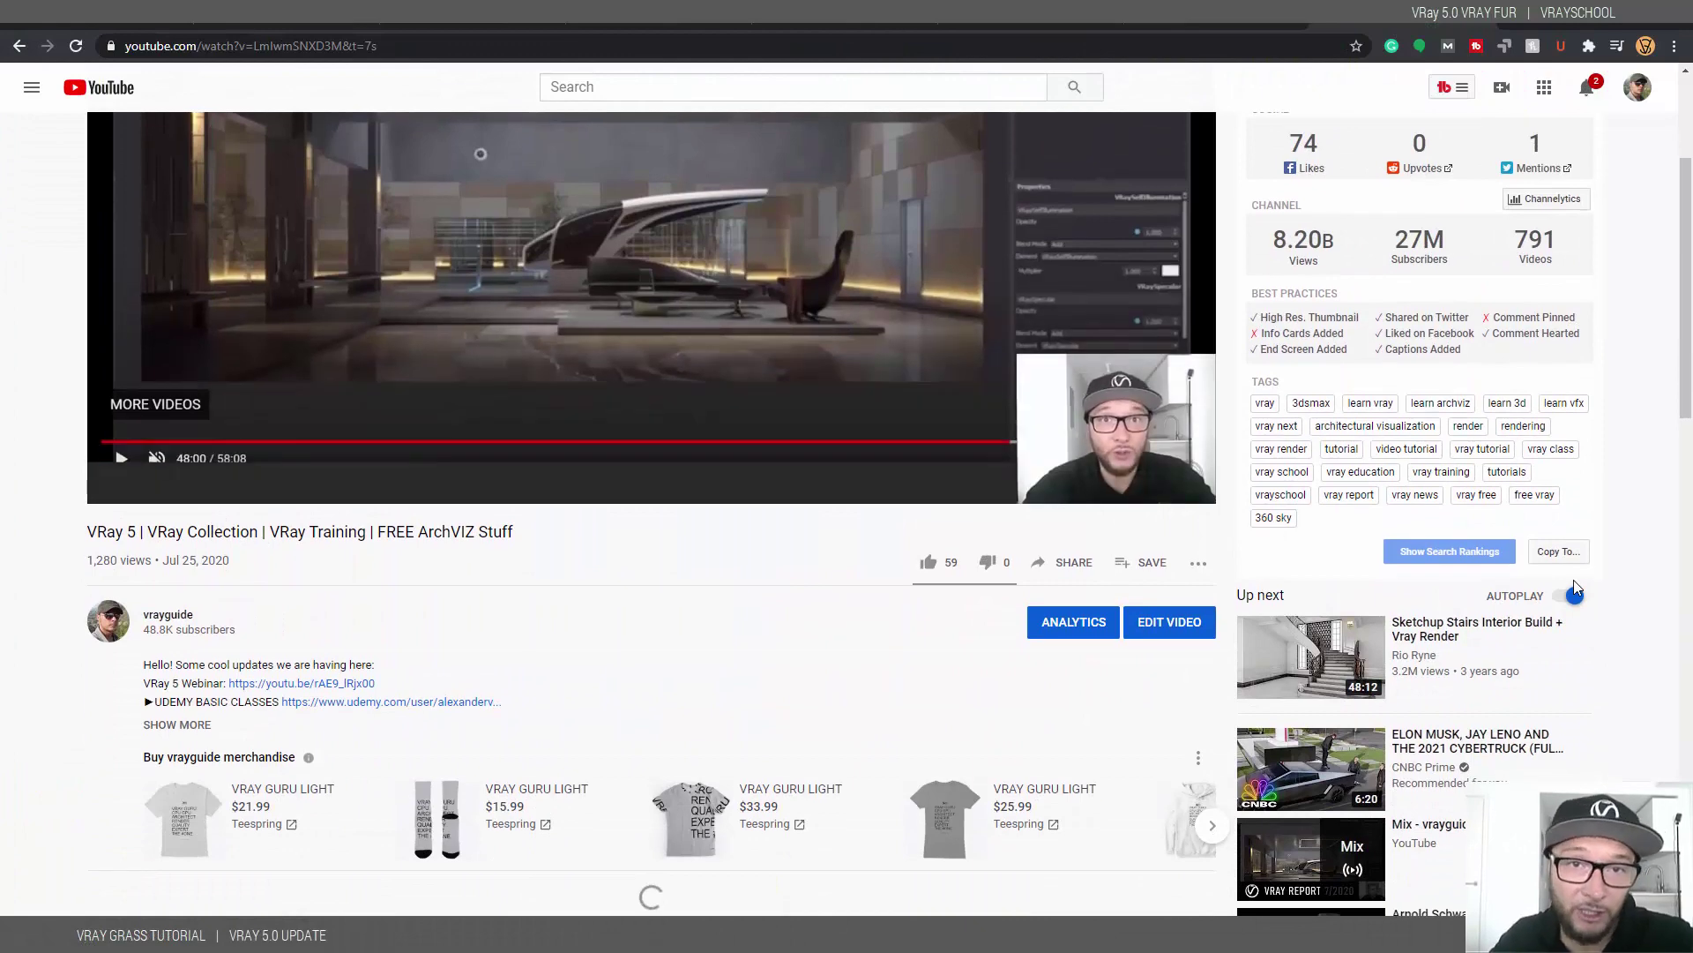
scroll(1575, 587, down, 4)
scroll(1575, 589, down, 4)
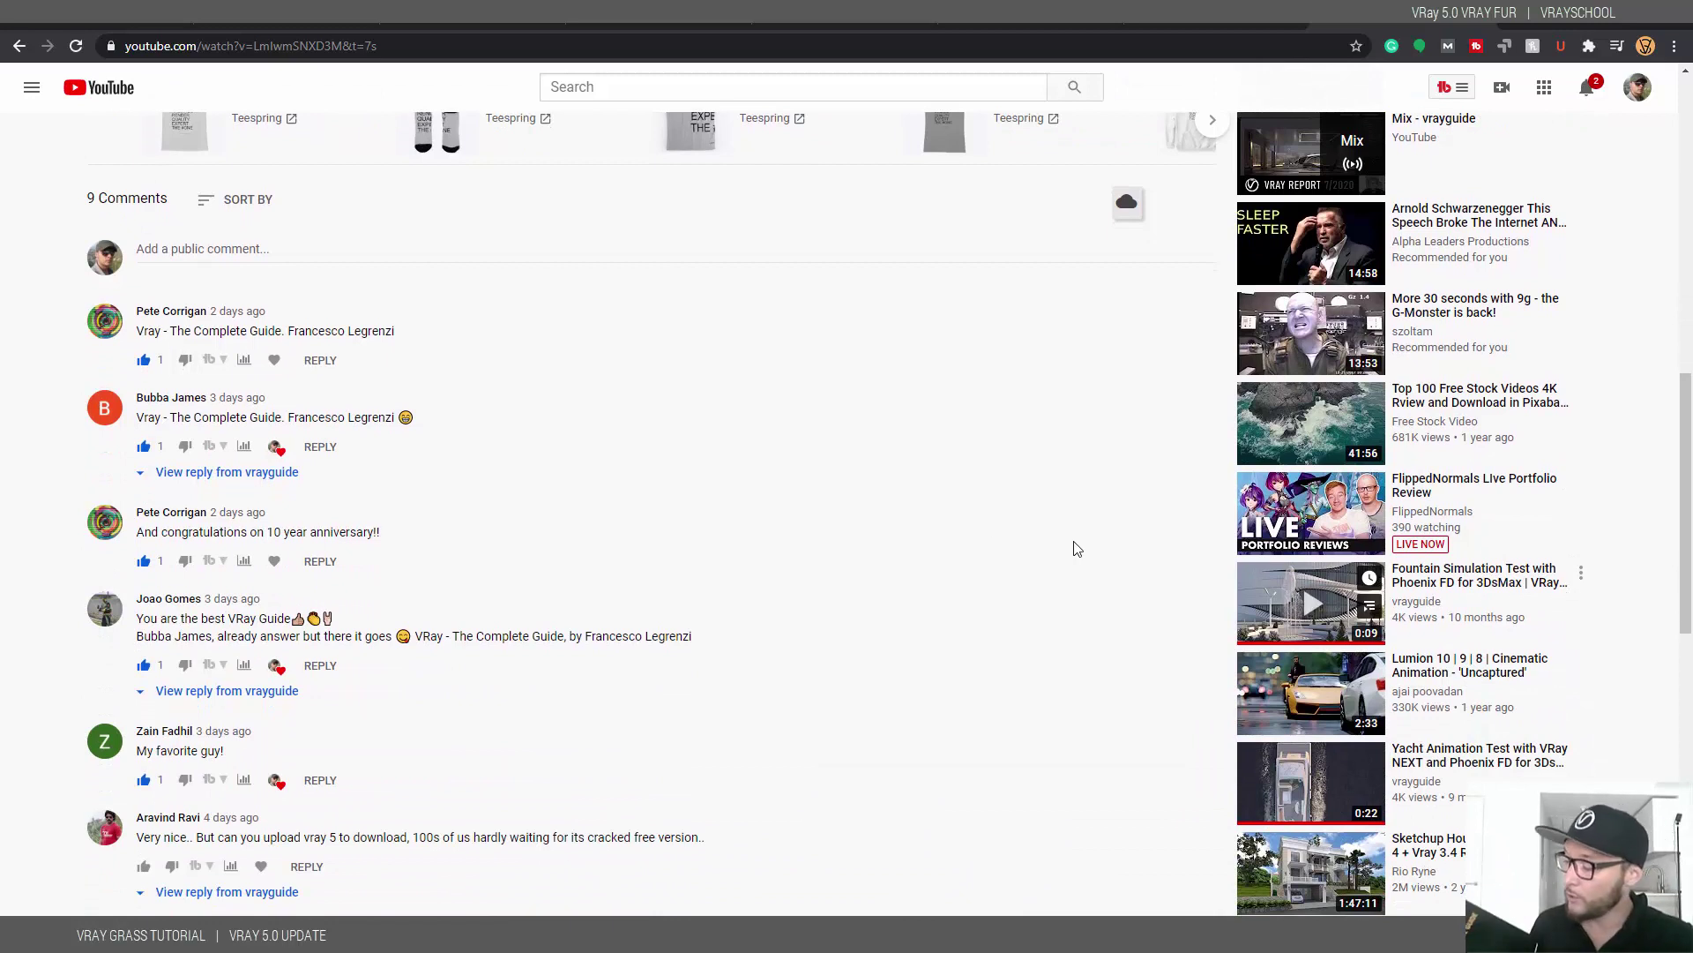
click(236, 476)
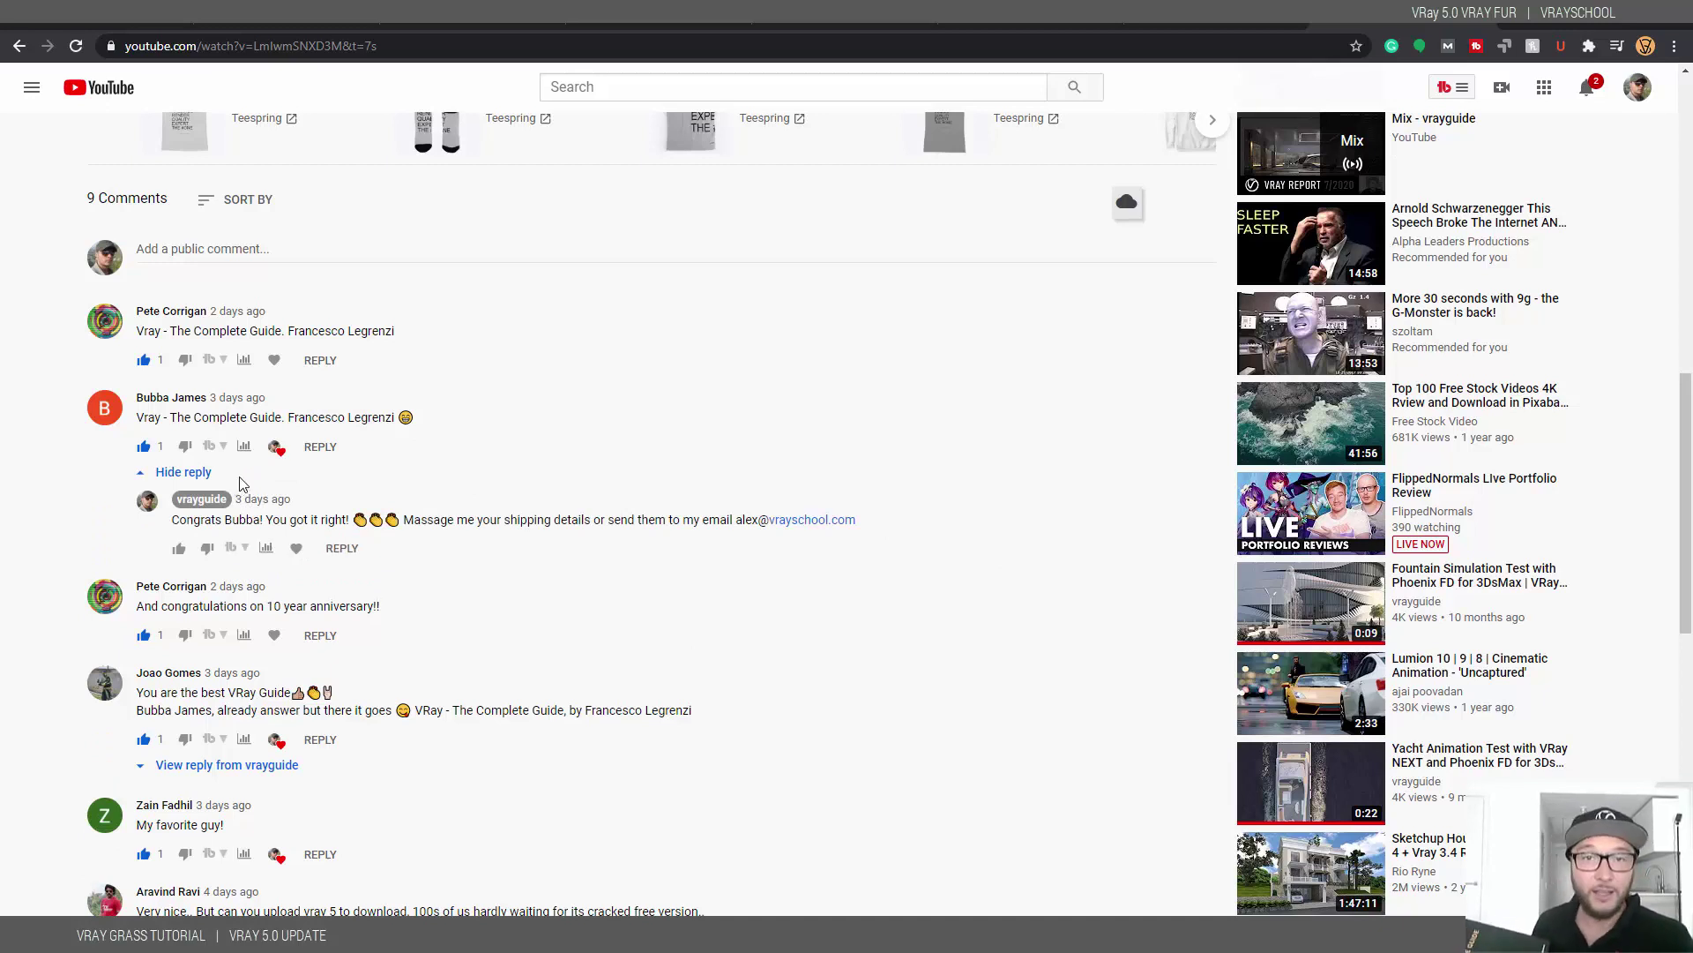
drag(137, 417, 418, 417)
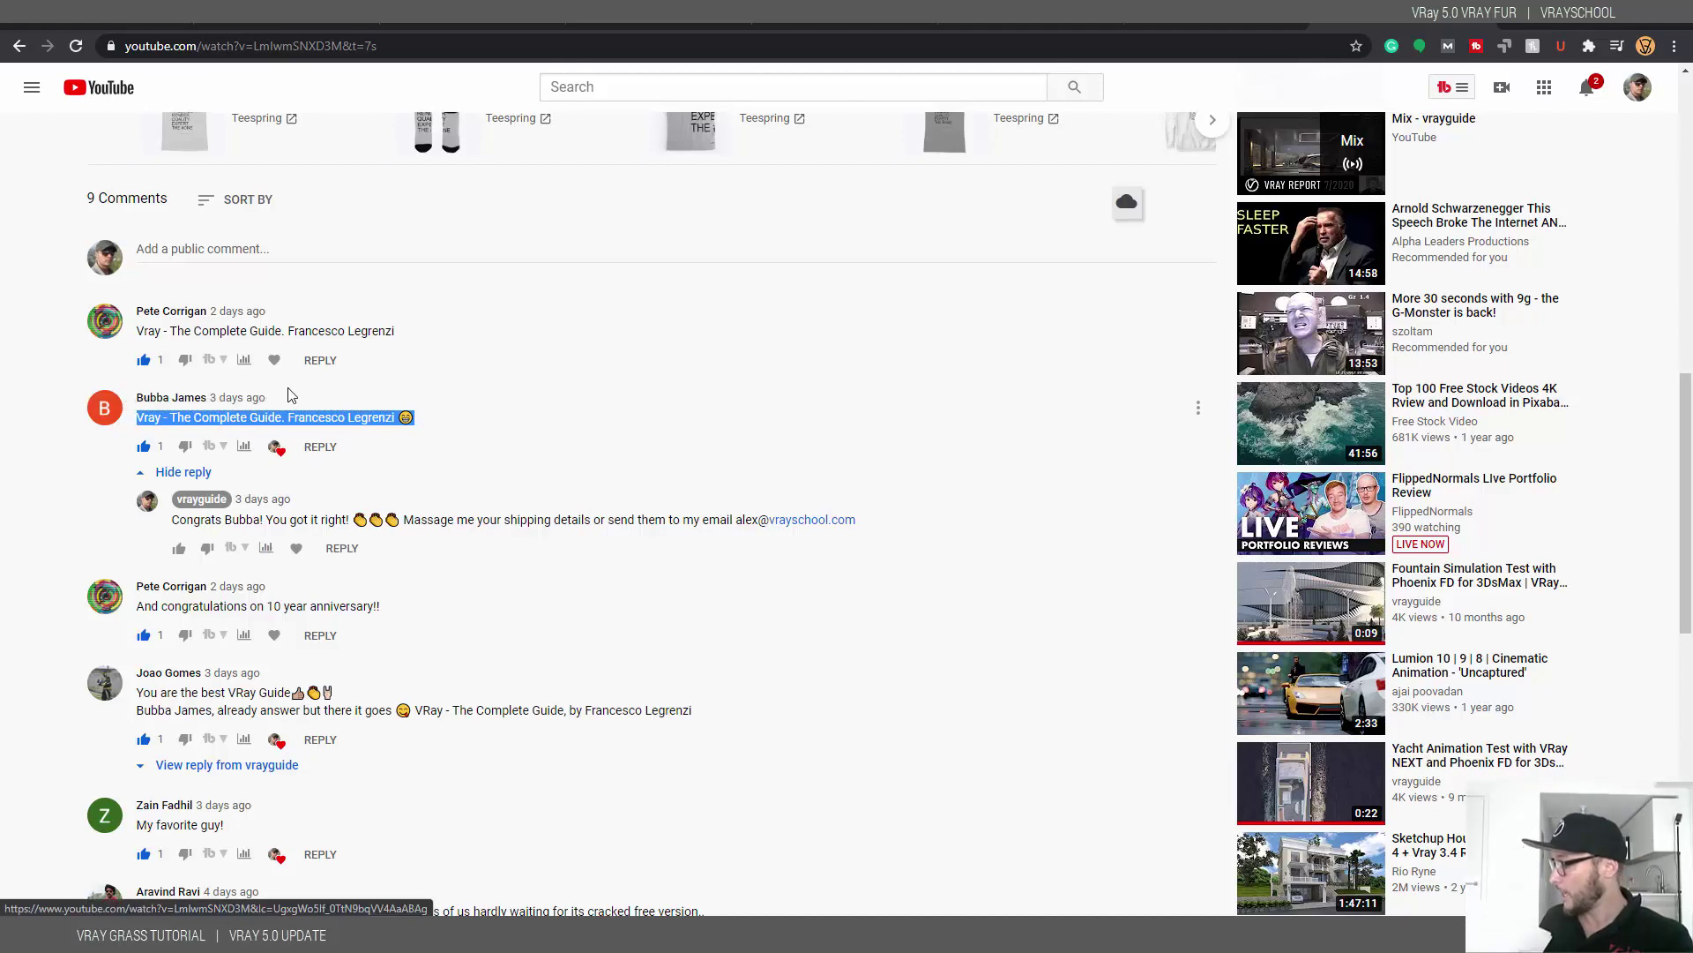
drag(265, 396, 124, 397)
key(f)
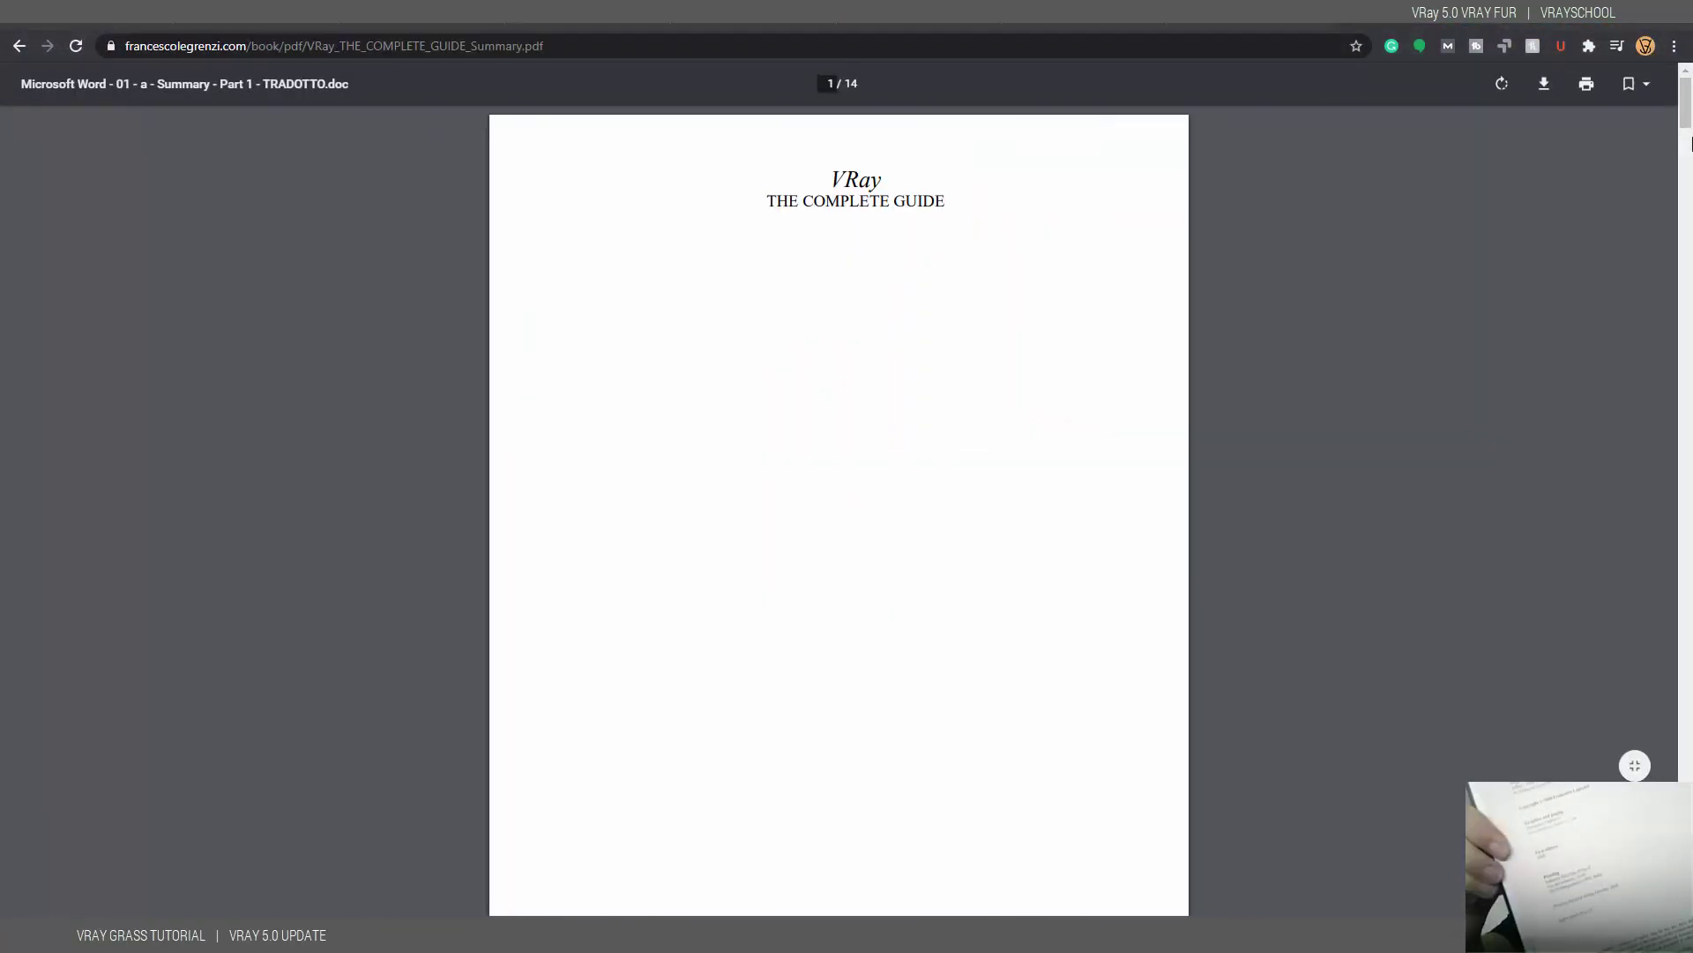
drag(1691, 143, 1686, 498)
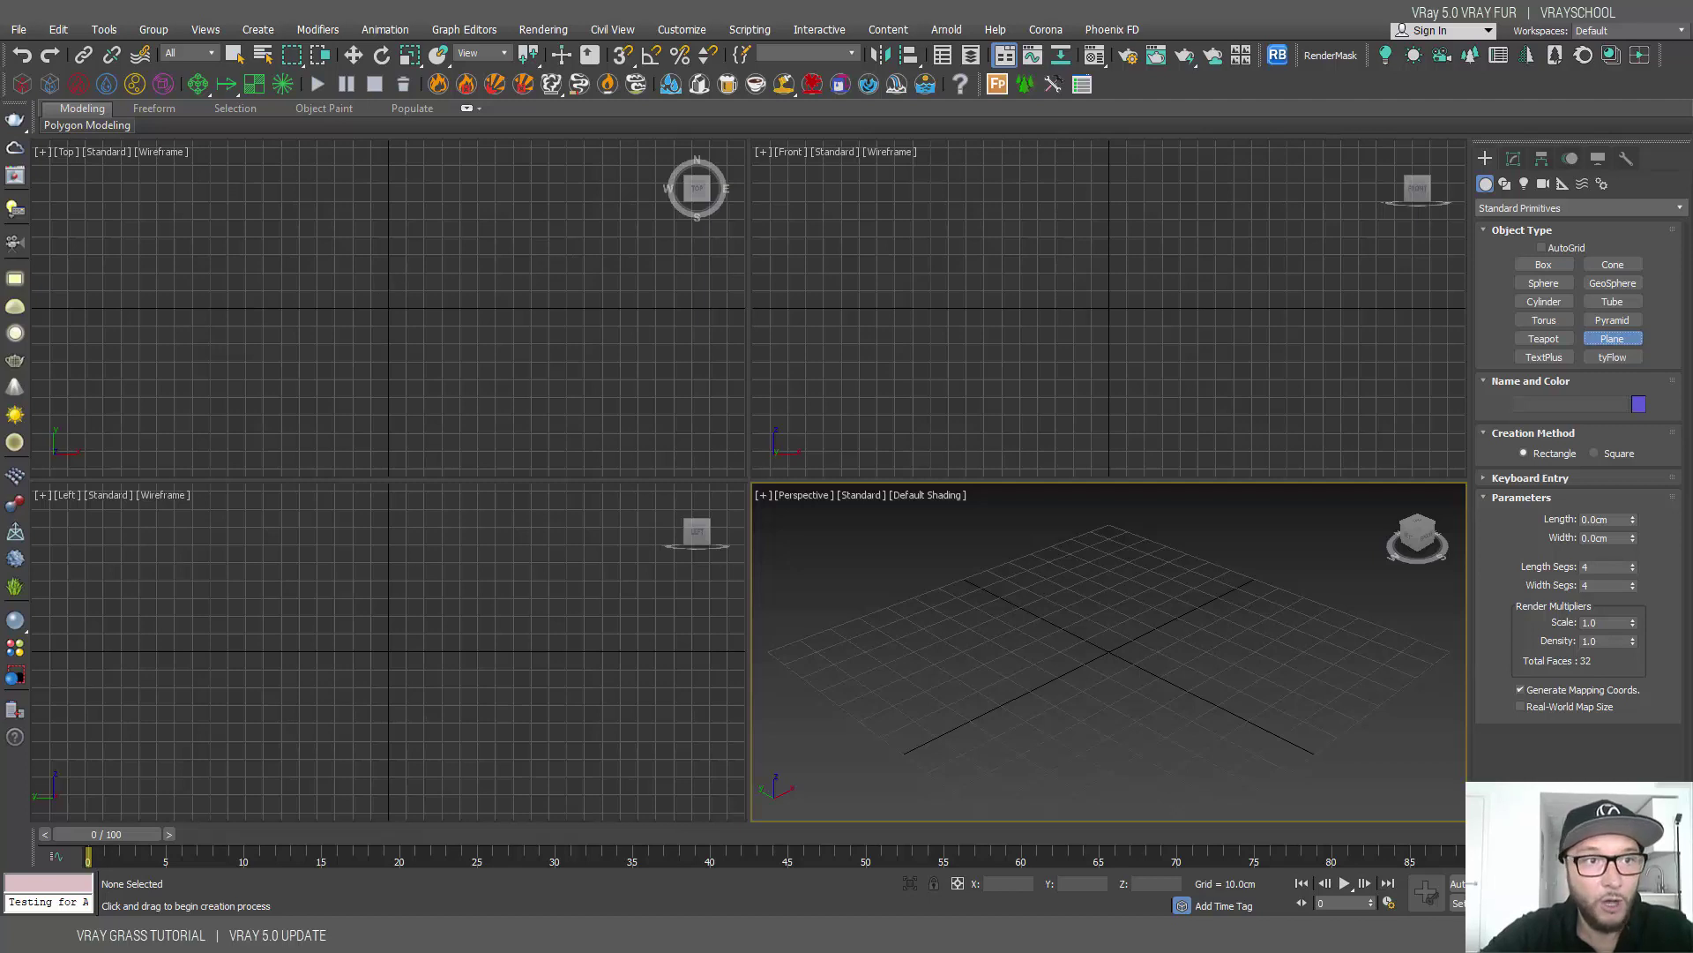
Check the scene's units and system unit setup in 3ds Max
click(767, 30)
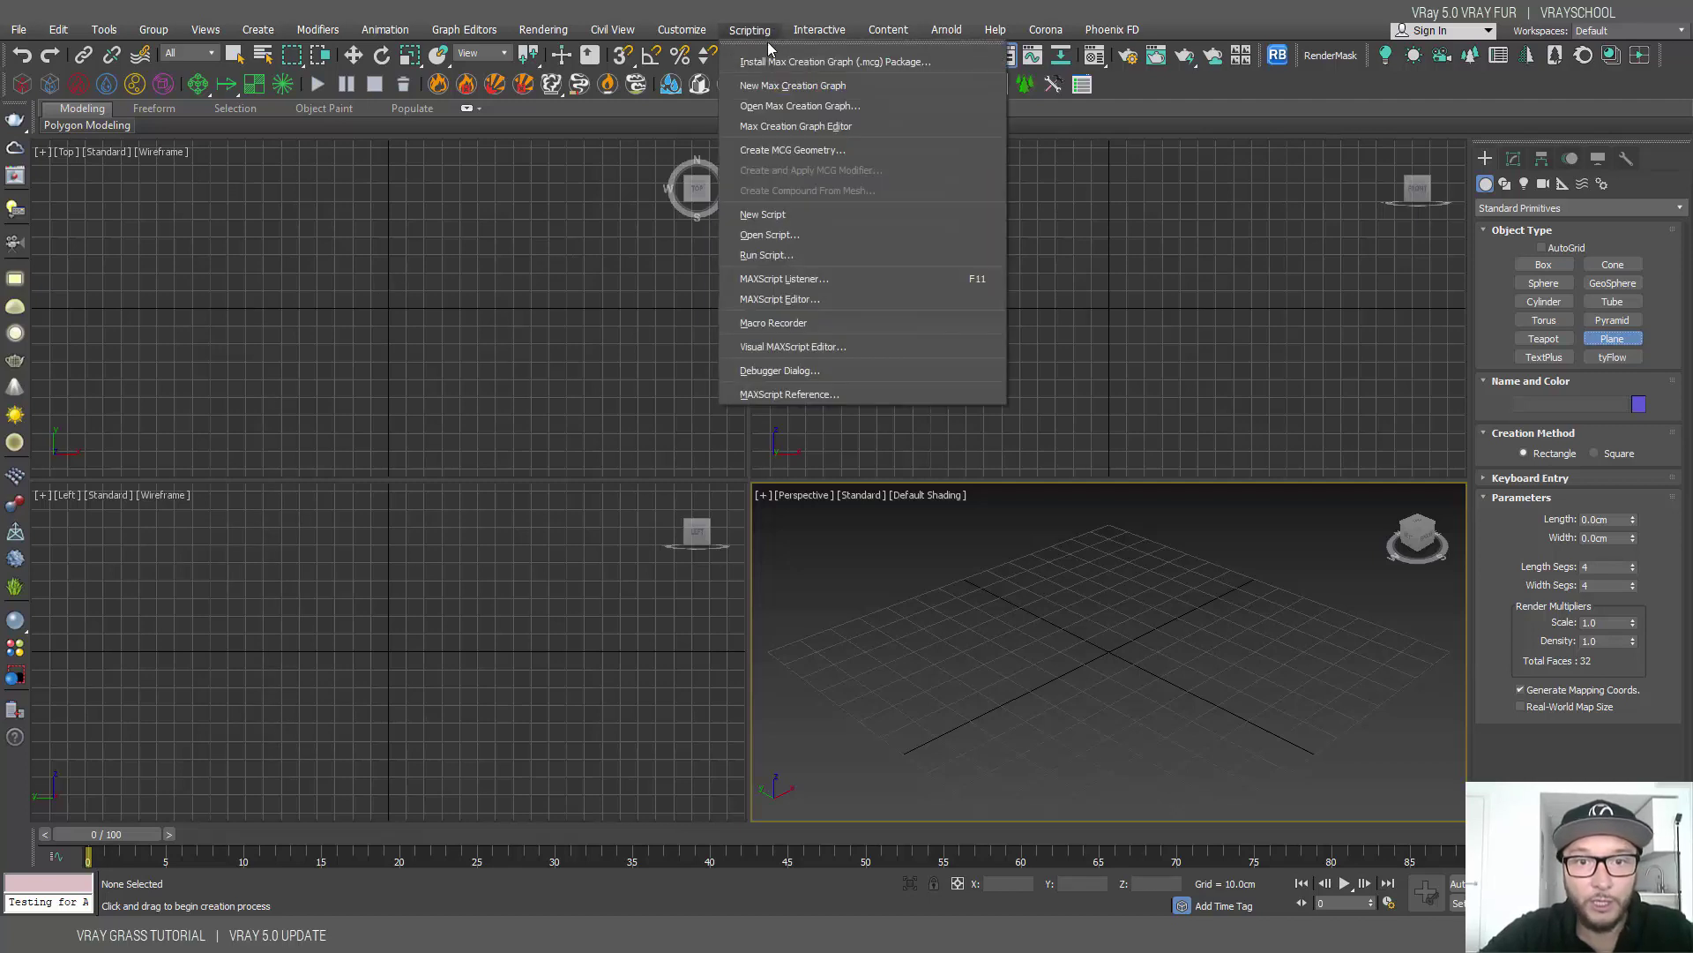
click(817, 41)
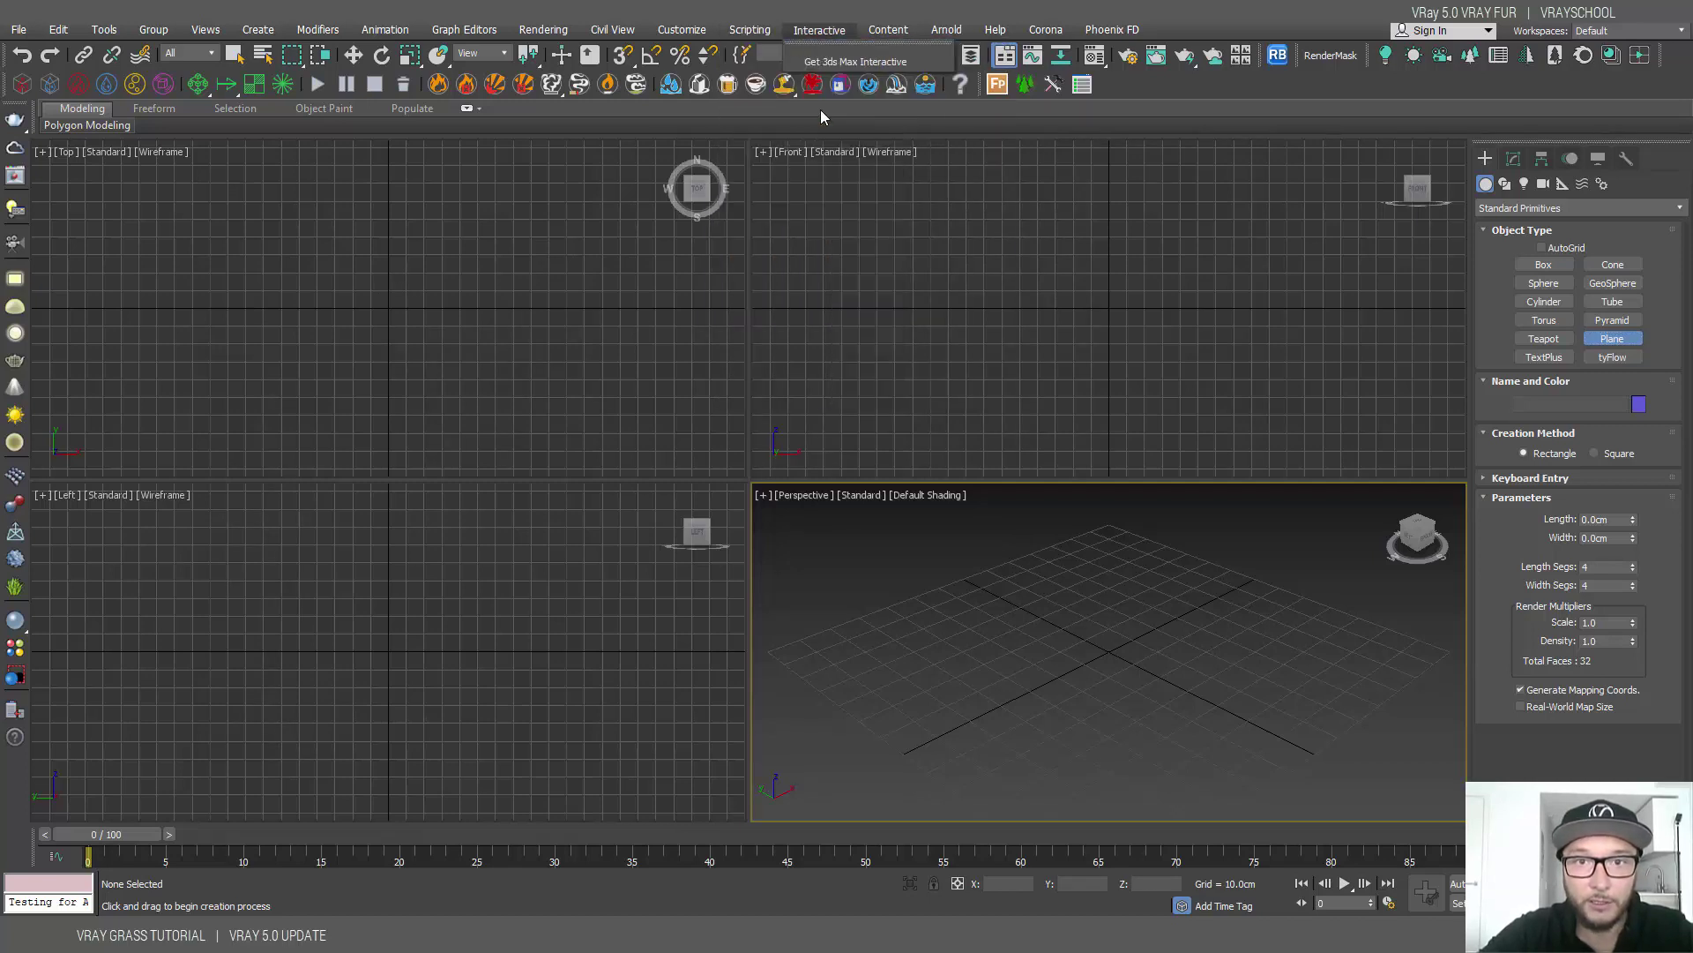
click(750, 30)
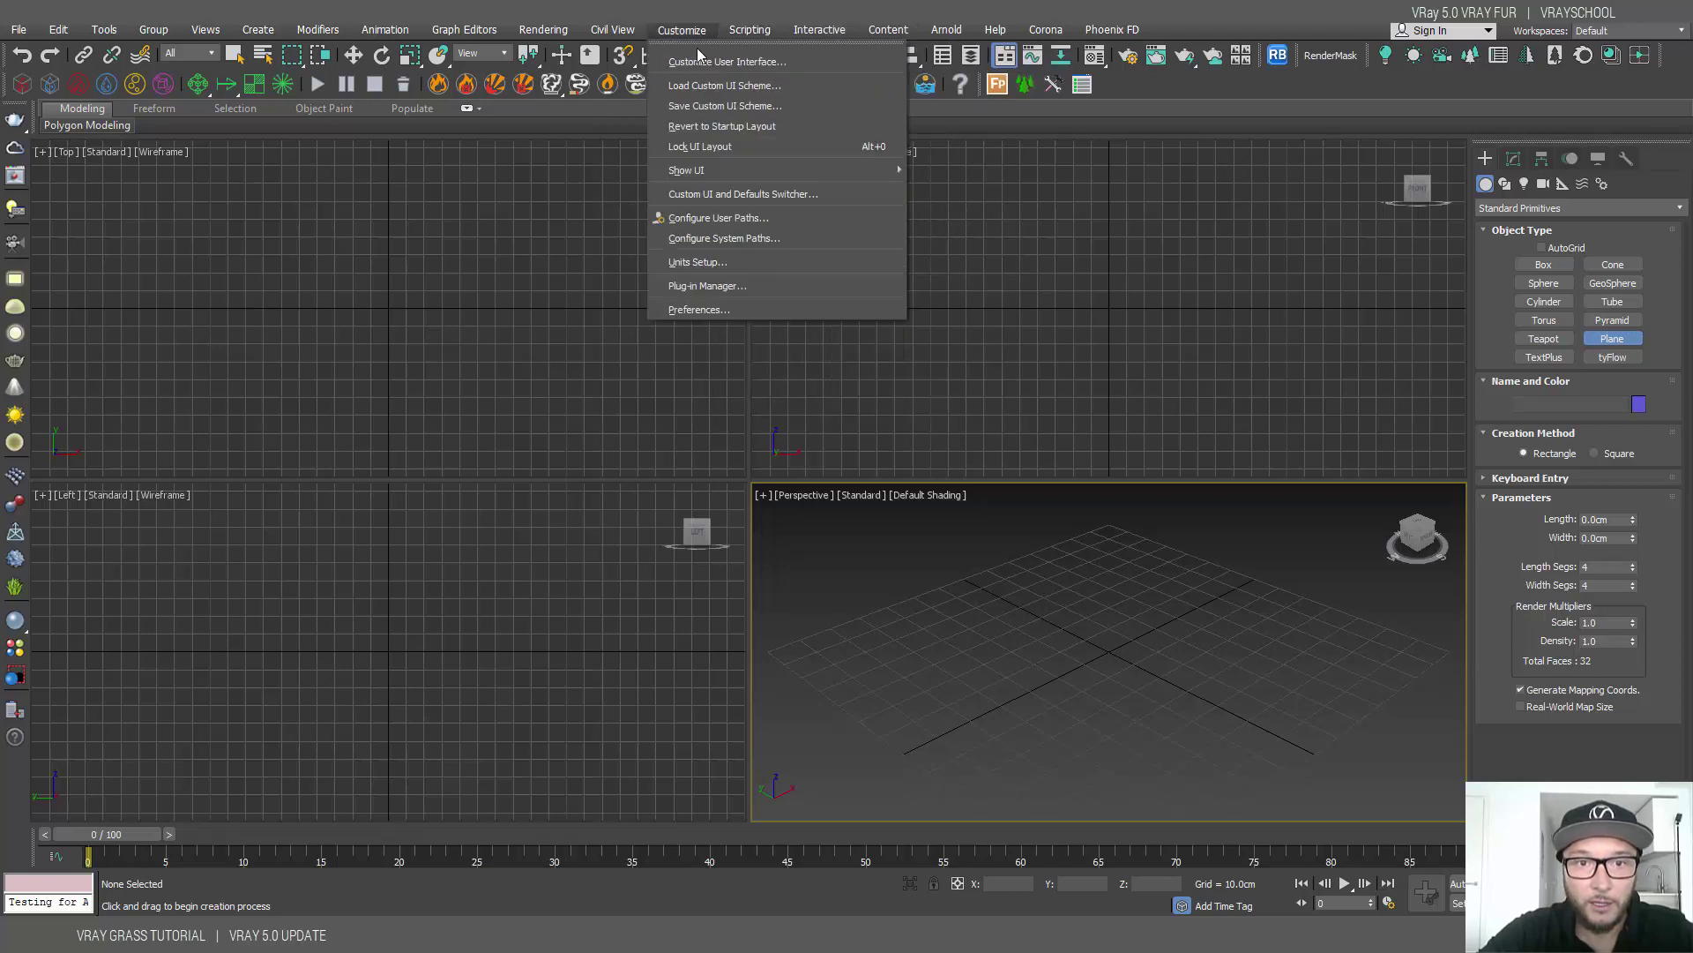
click(710, 262)
click(839, 324)
click(955, 351)
click(968, 291)
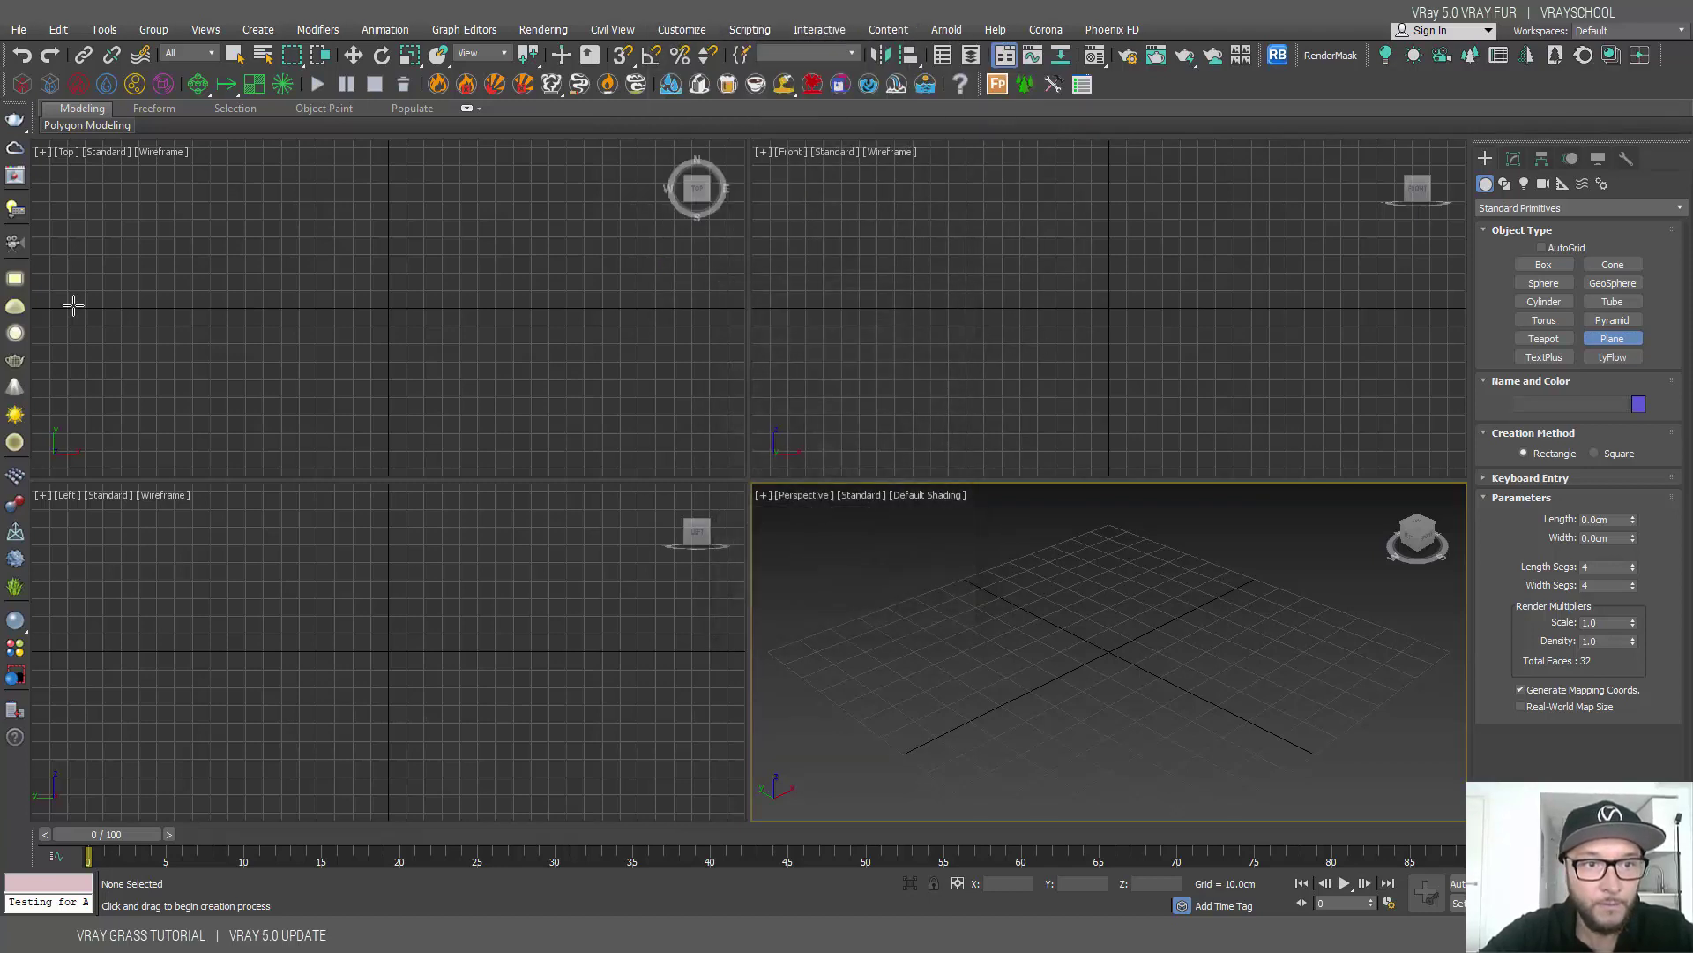
Draw a plane about 81 cm long and 89 cm wide around the origin in the Top view
drag(309, 234, 470, 379)
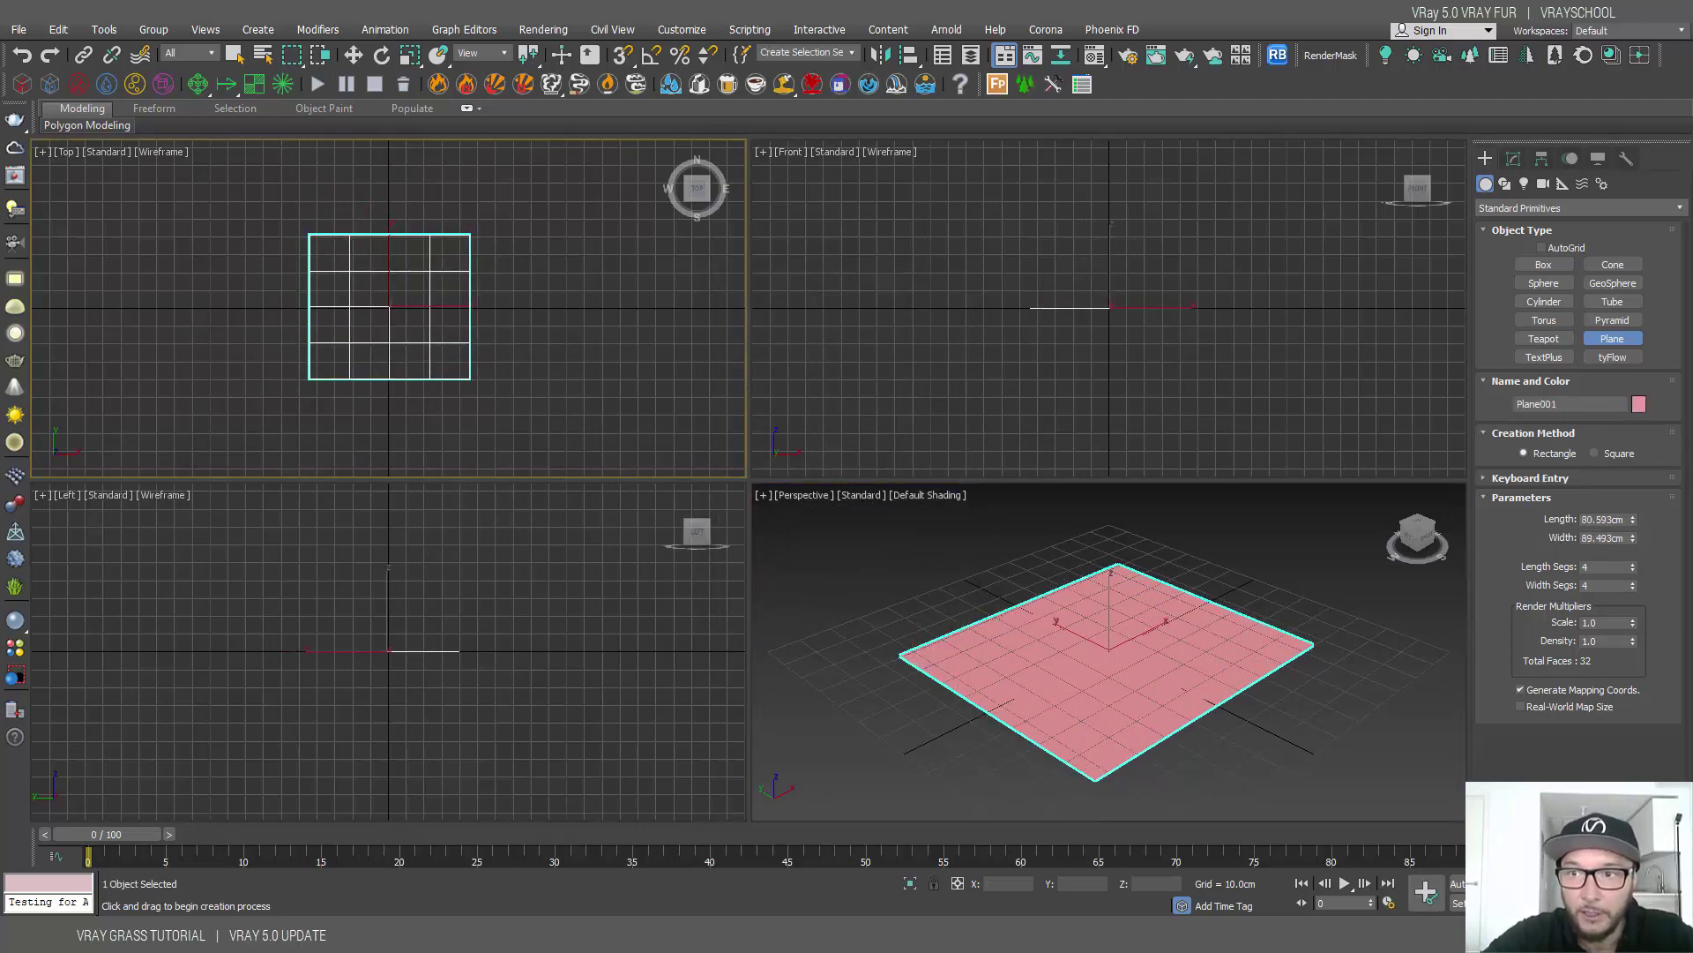
click(1513, 158)
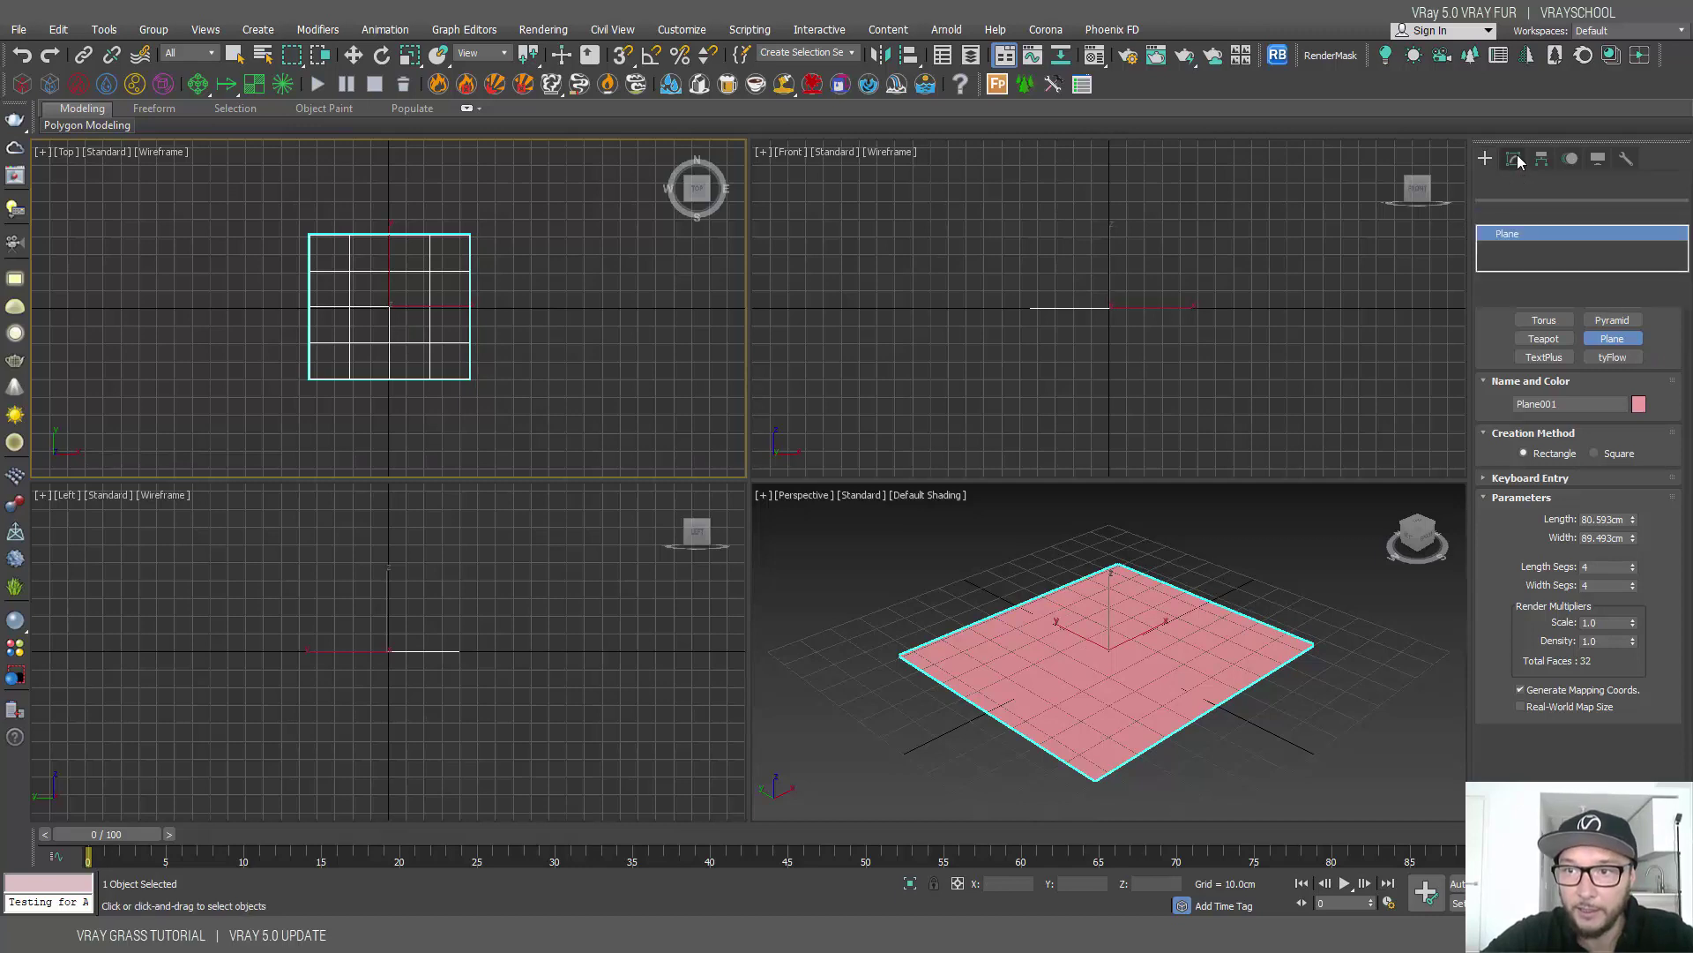
Place a VRay physical camera below the plane in the Top view, targeting the plane's centre from about 184 cm away
click(1485, 158)
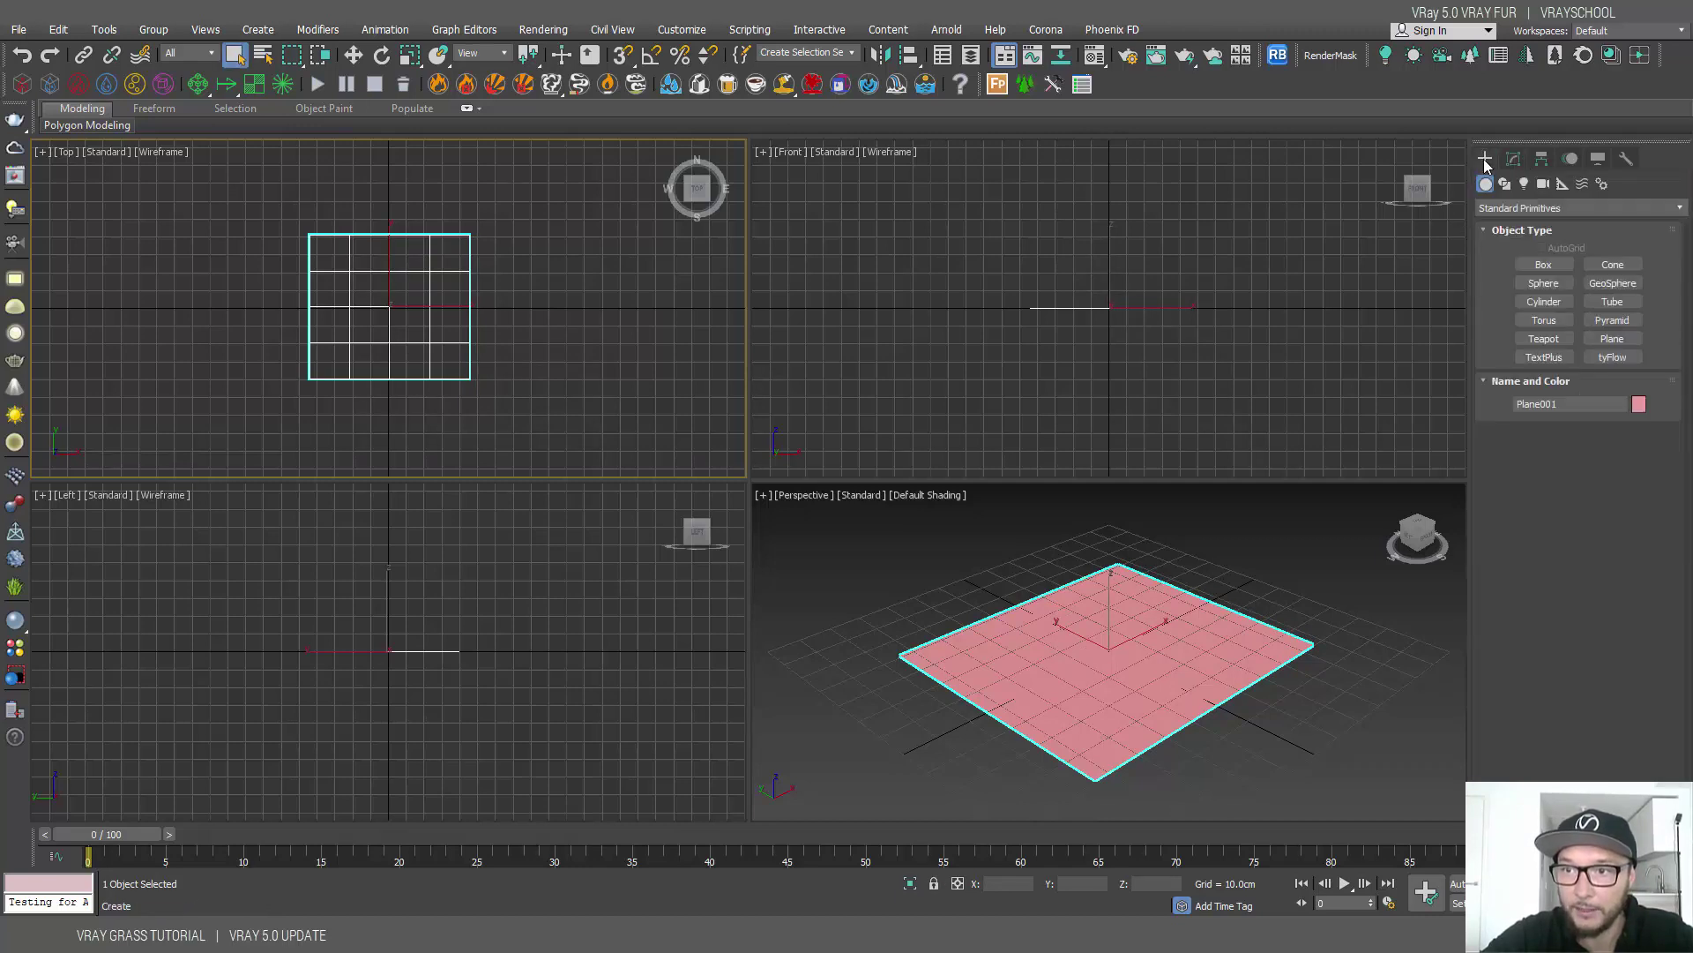
click(1544, 209)
click(1538, 205)
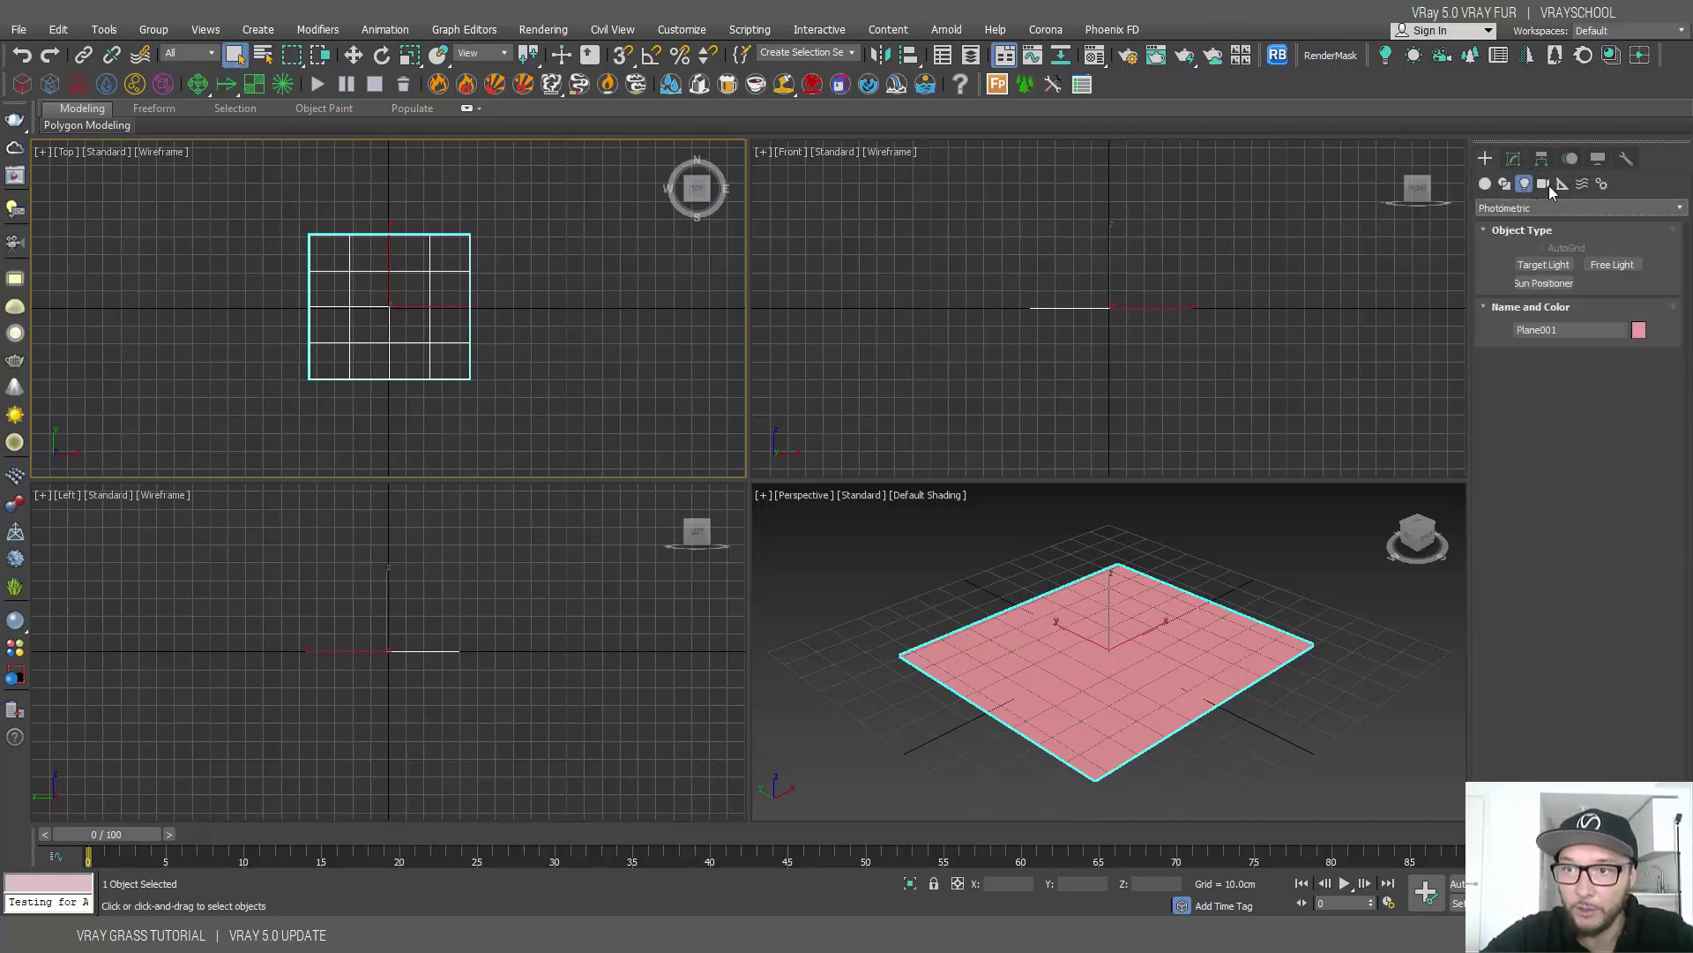
click(1543, 183)
click(1541, 209)
click(1543, 242)
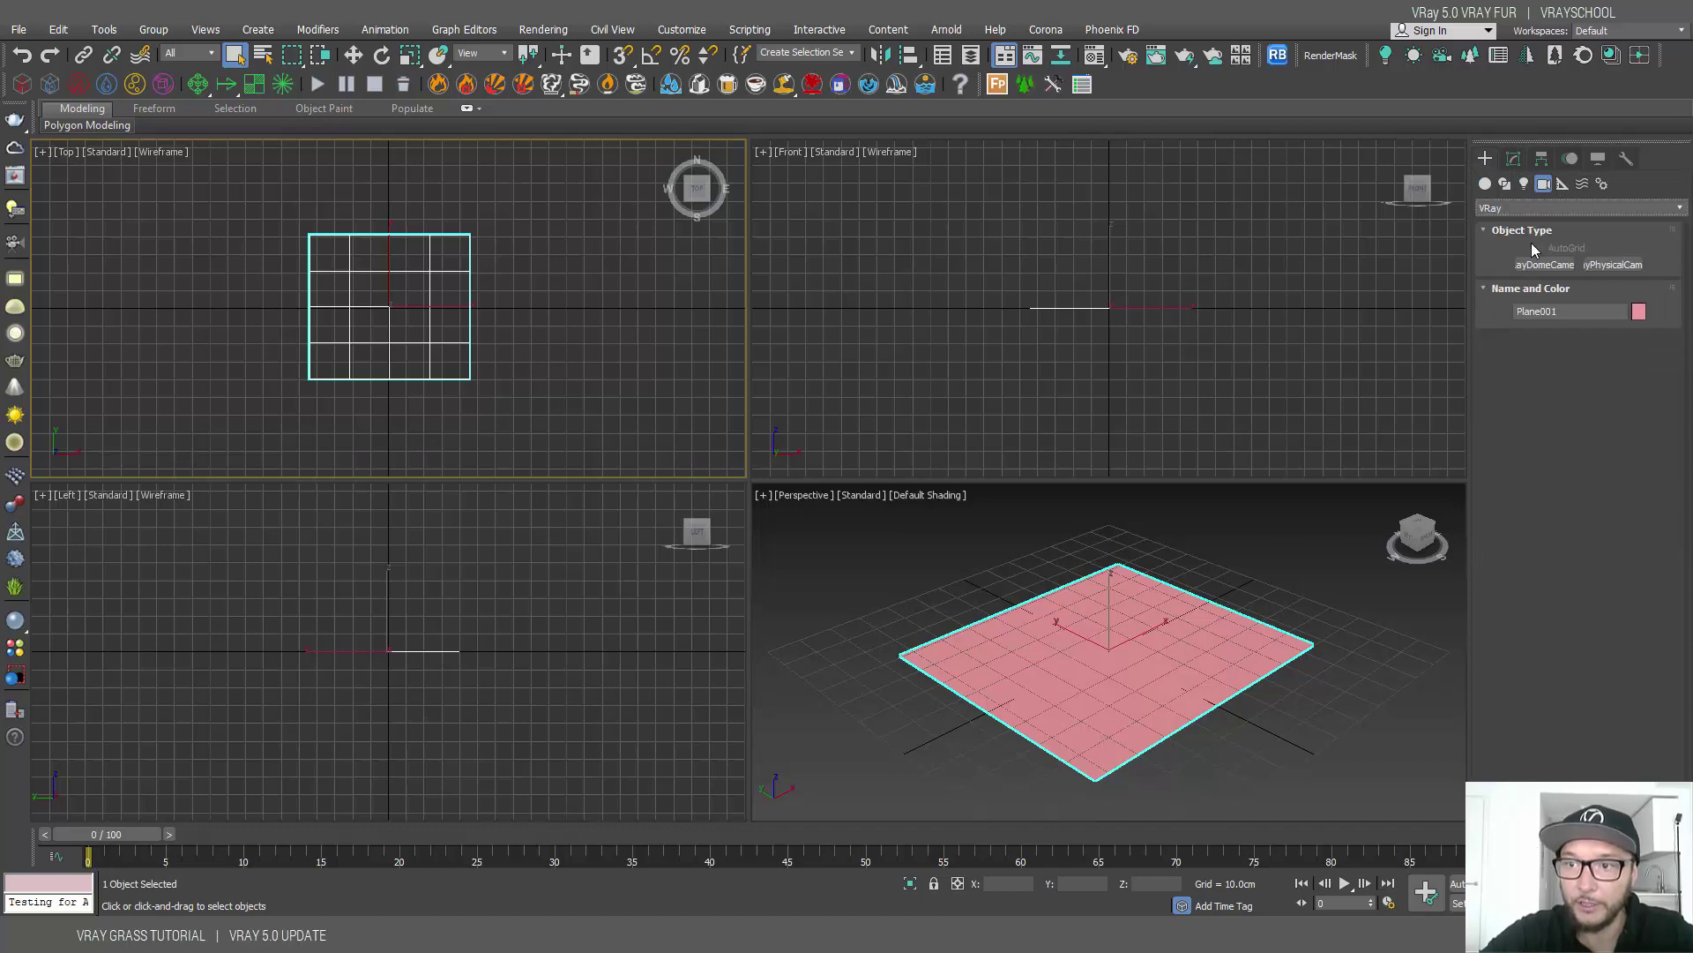
click(1613, 265)
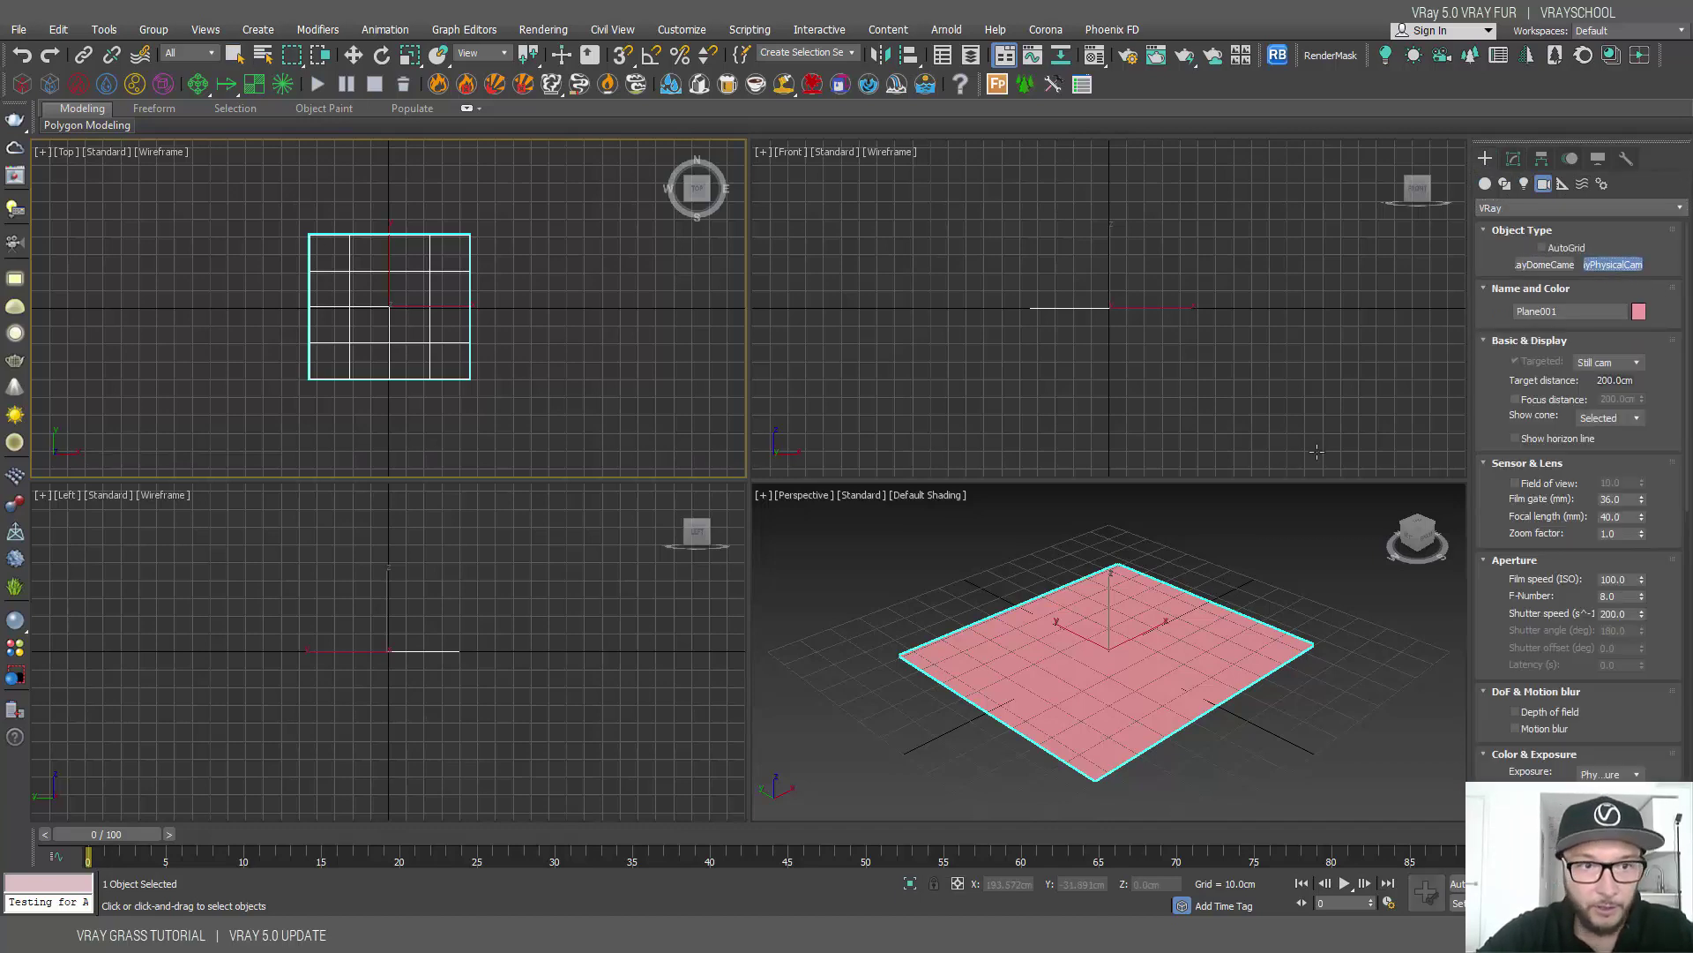
middle_drag(468, 301, 491, 238)
scroll(492, 229, down, 4)
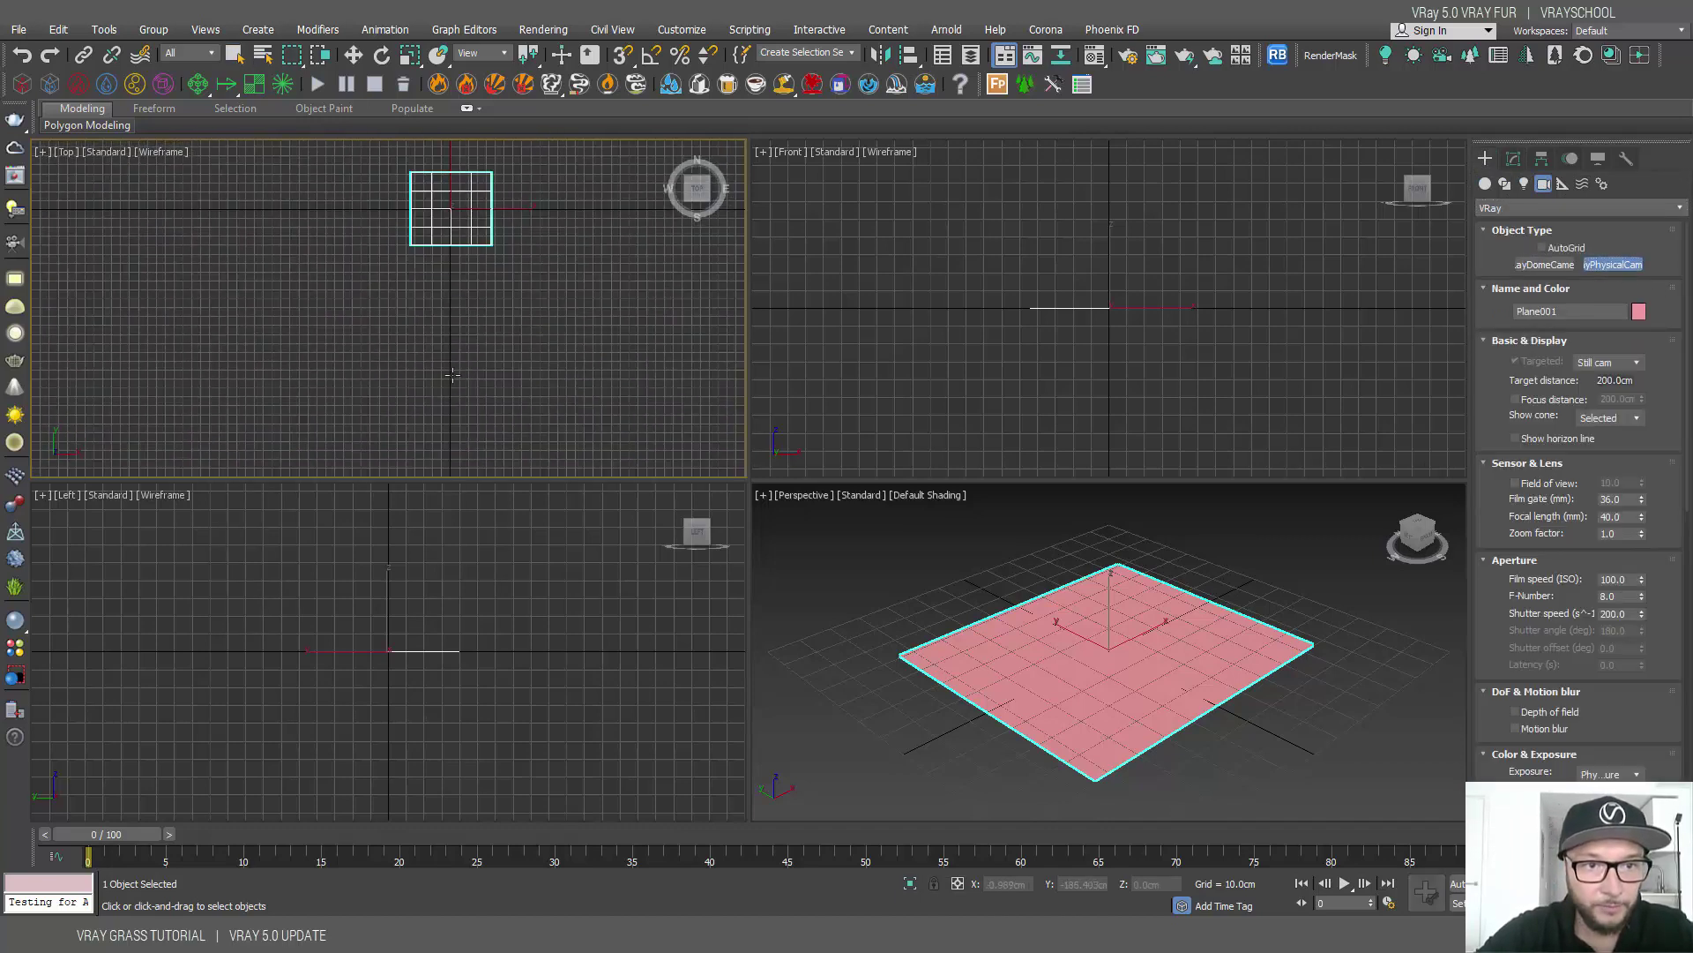
drag(453, 373, 451, 211)
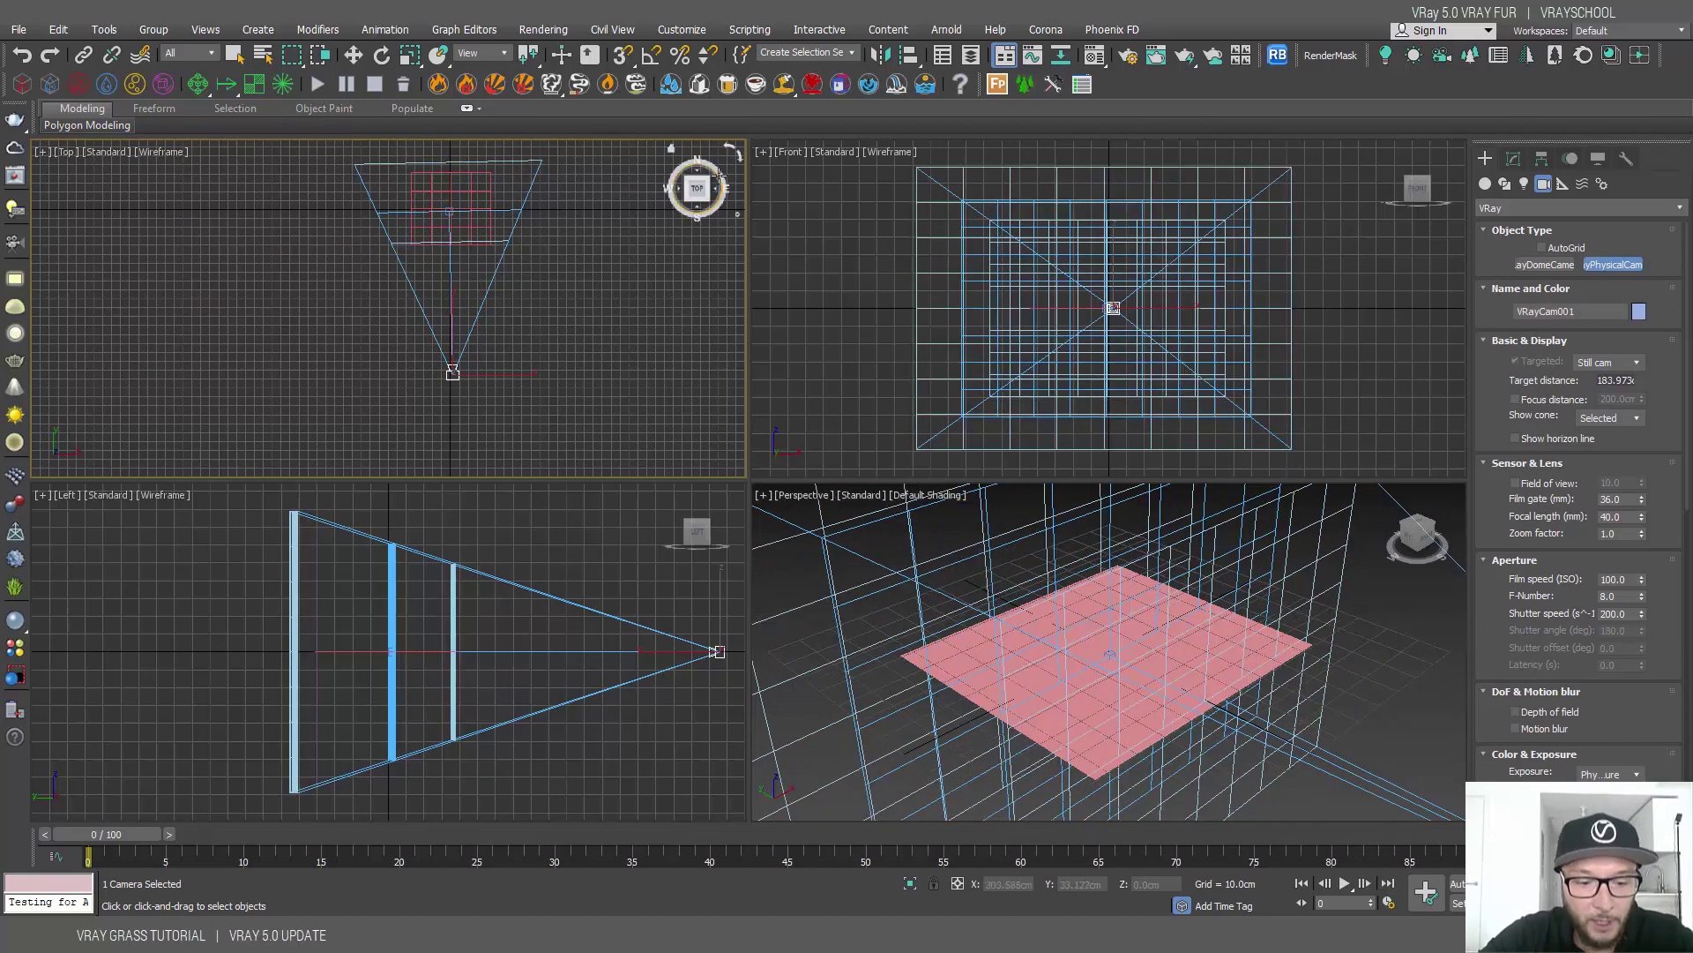
Look through the new camera in the Top viewport, shade the view and orbit the camera to a raised angle on the plane
key(c)
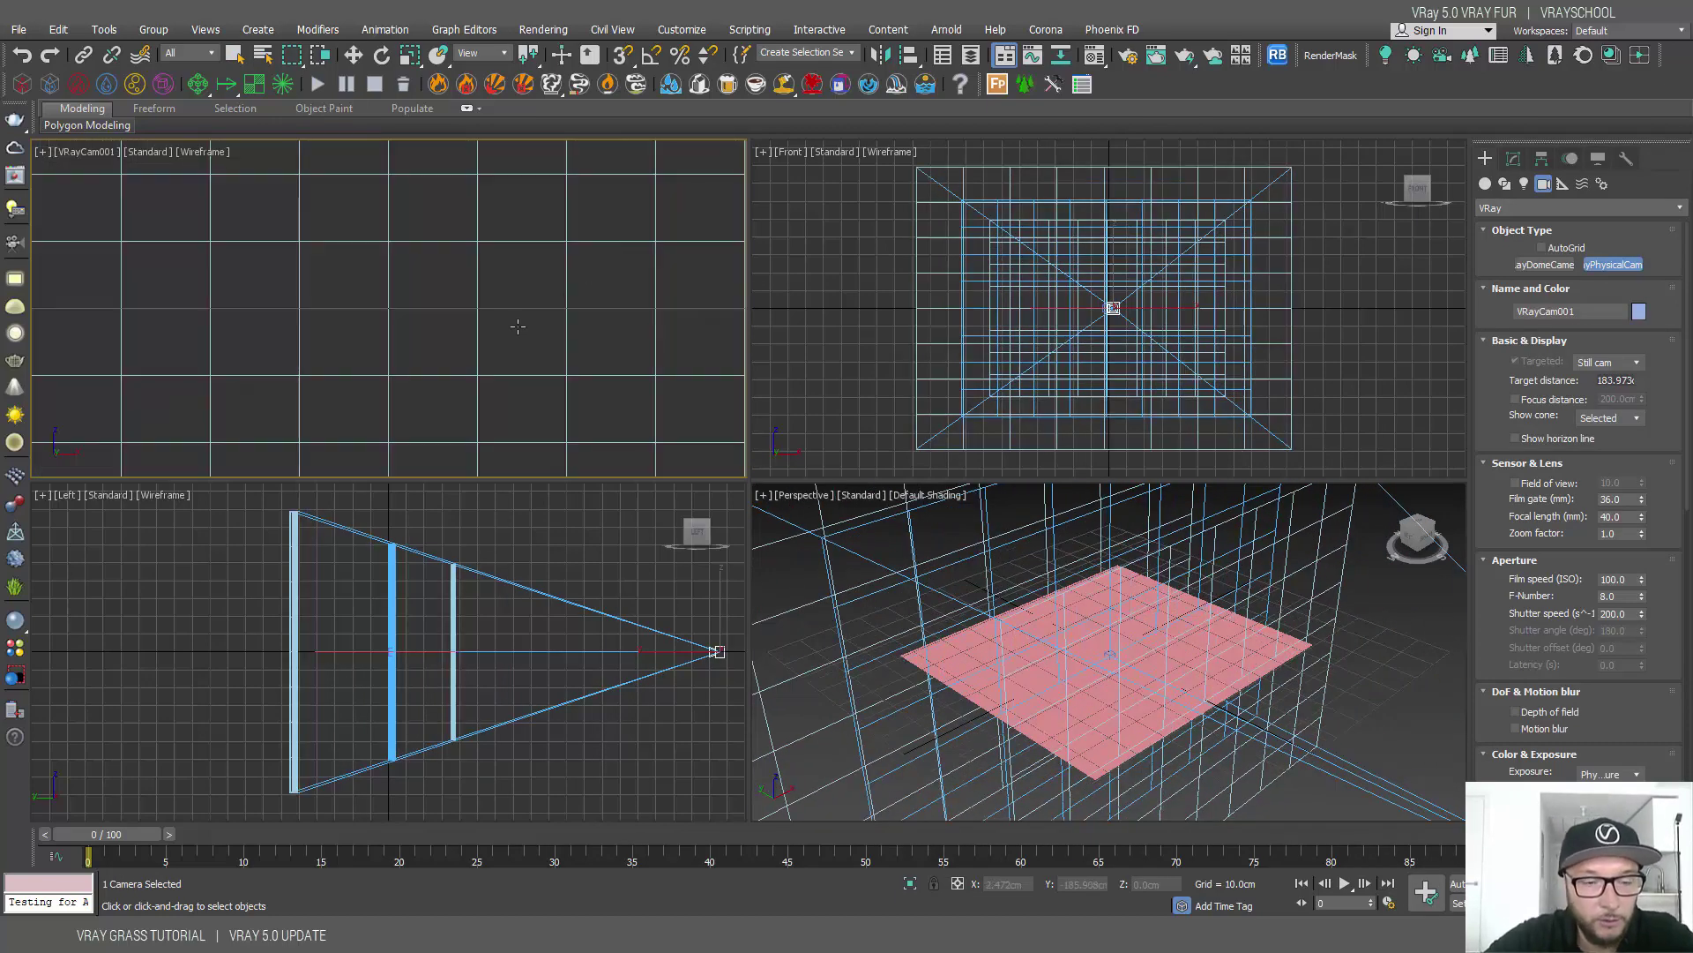
middle_drag(422, 299, 423, 320)
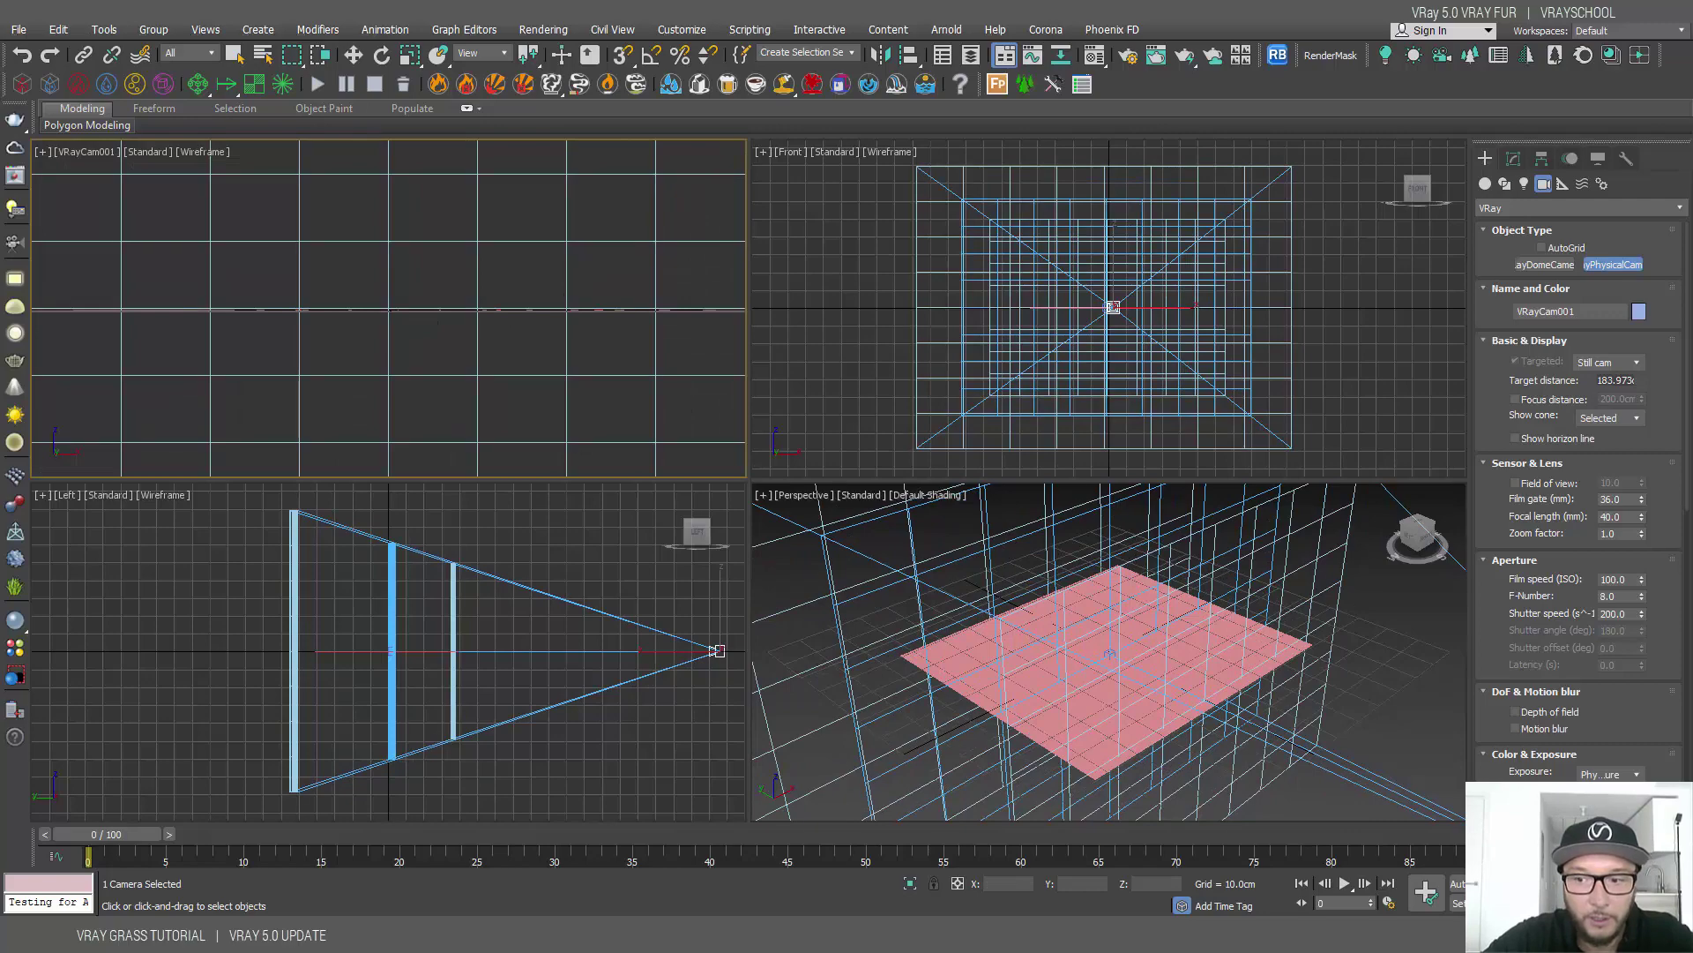
click(1657, 915)
drag(375, 269, 117, 297)
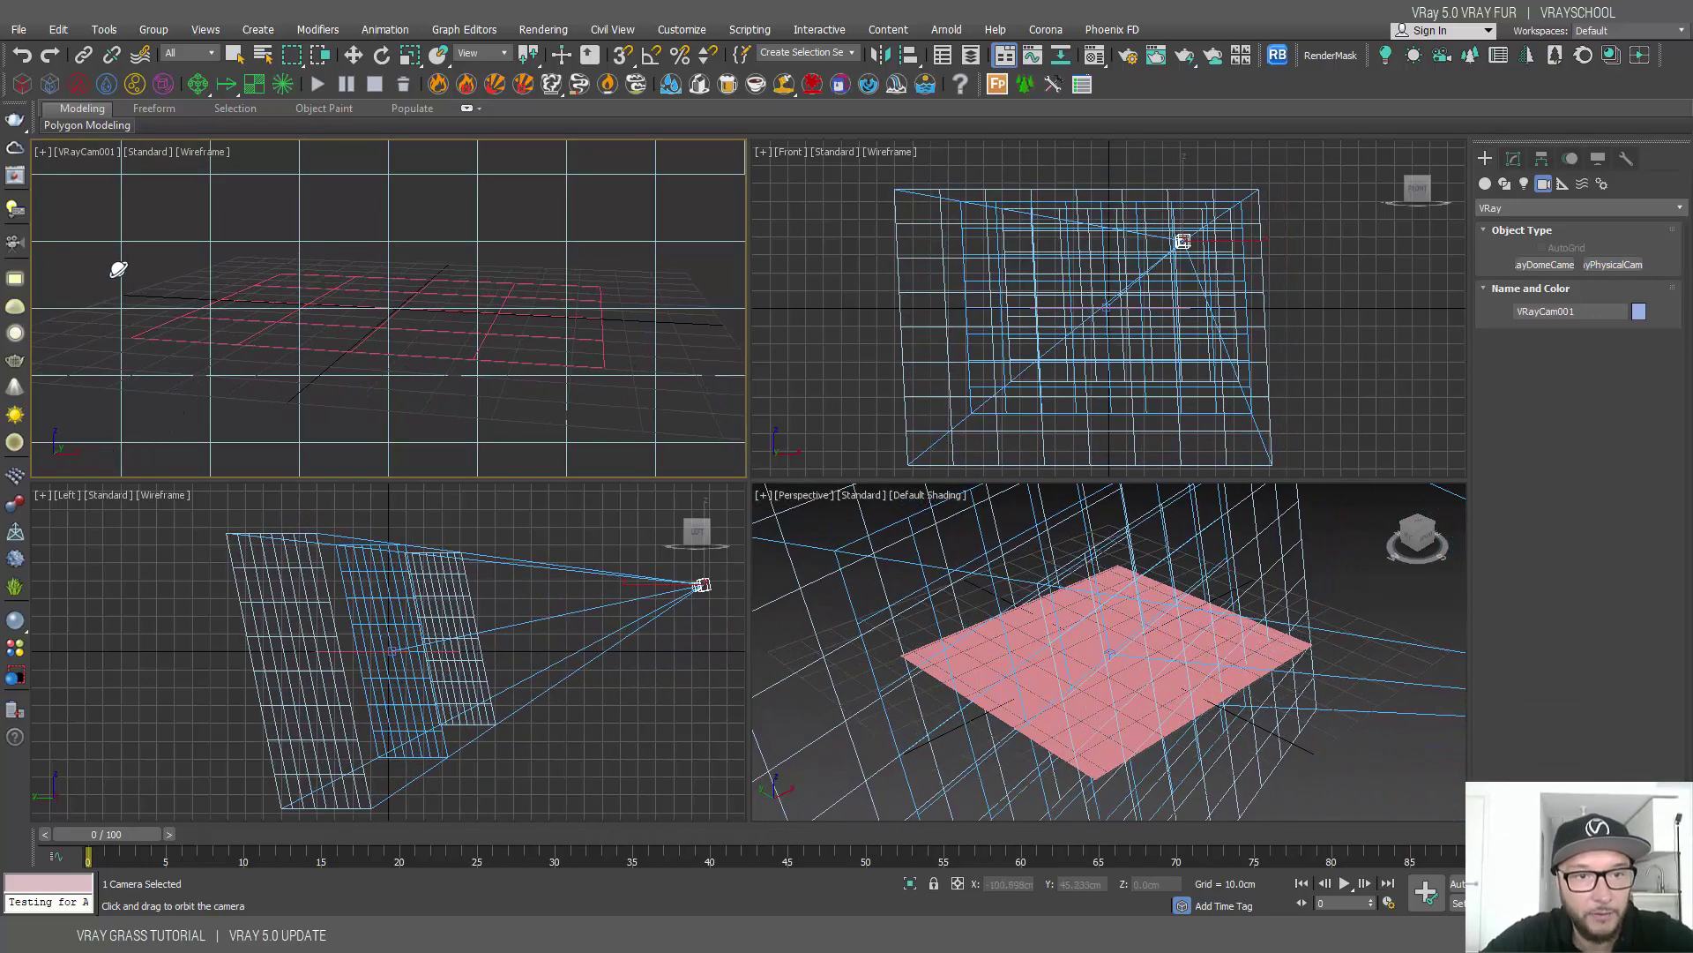
key(F3)
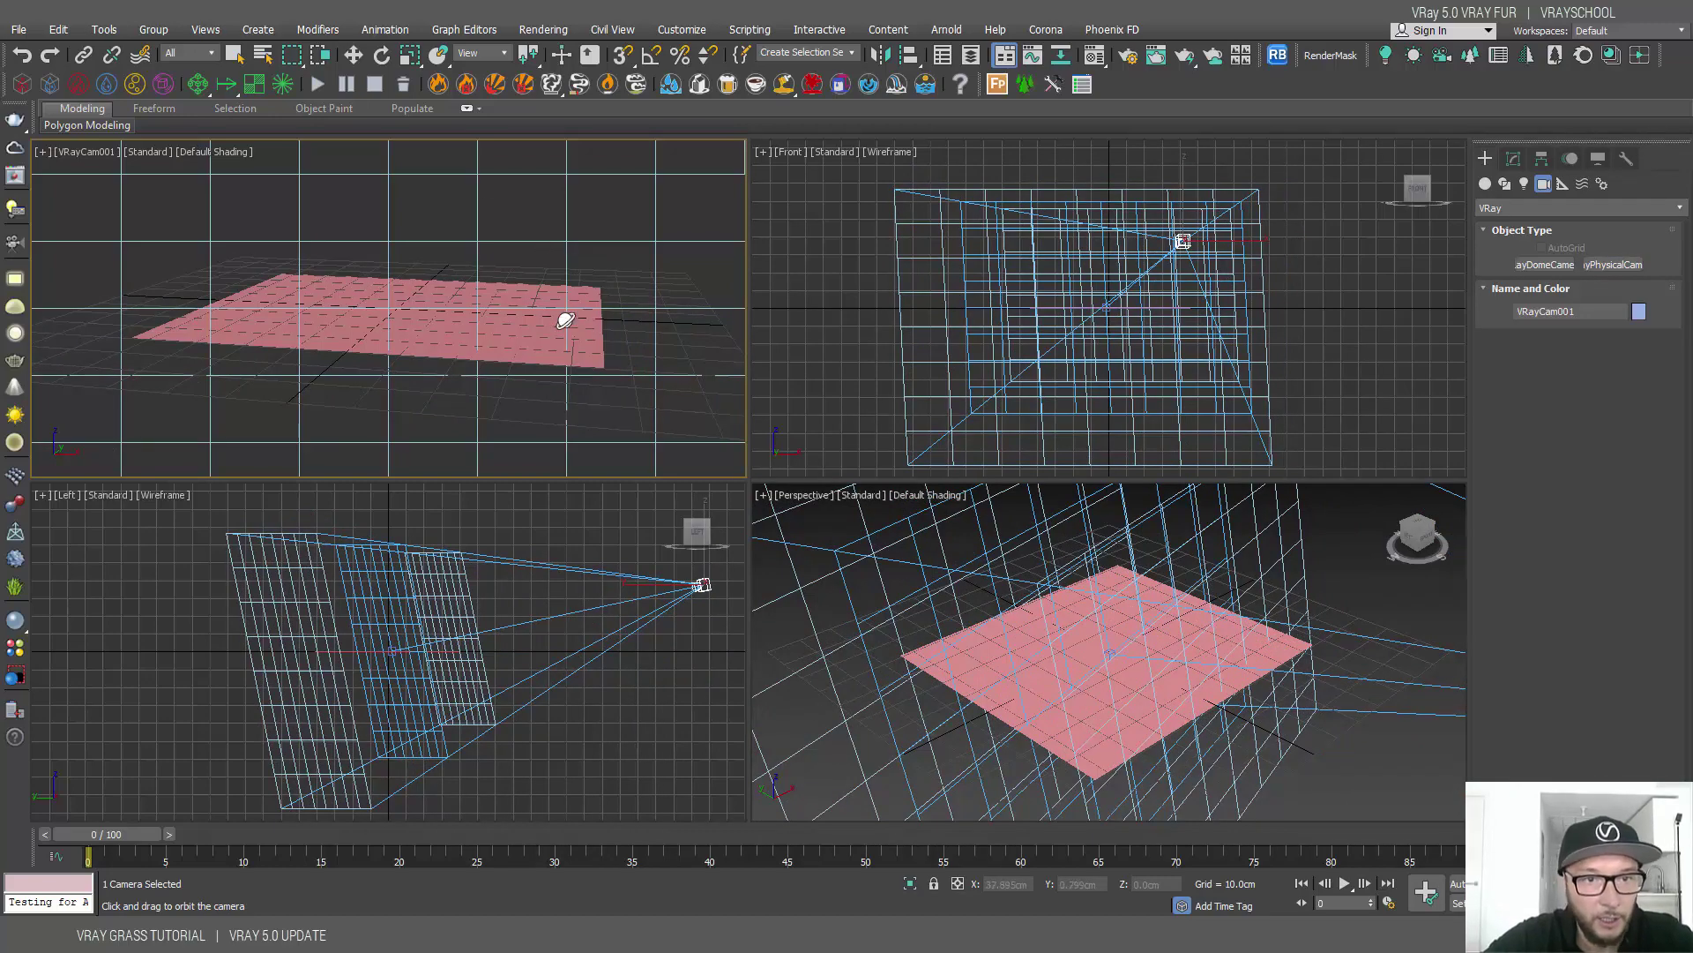
drag(564, 317, 380, 459)
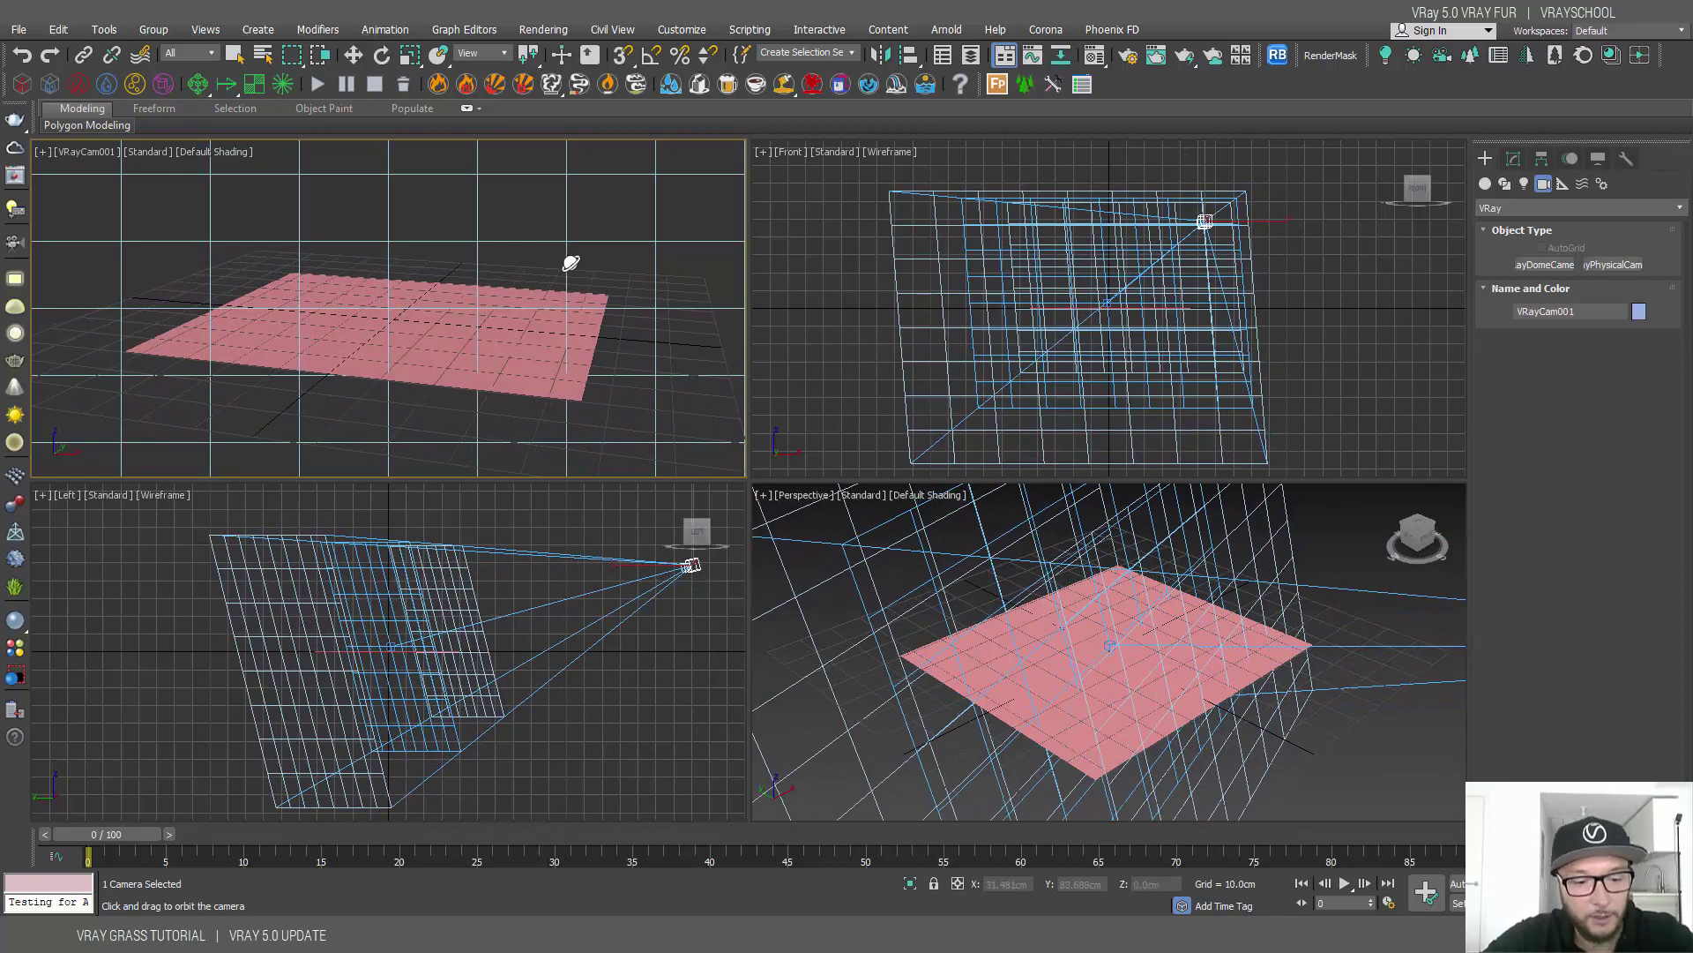
Maximize the camera viewport and orbit the camera further for a more diagonal view of the plane
key(alt+w)
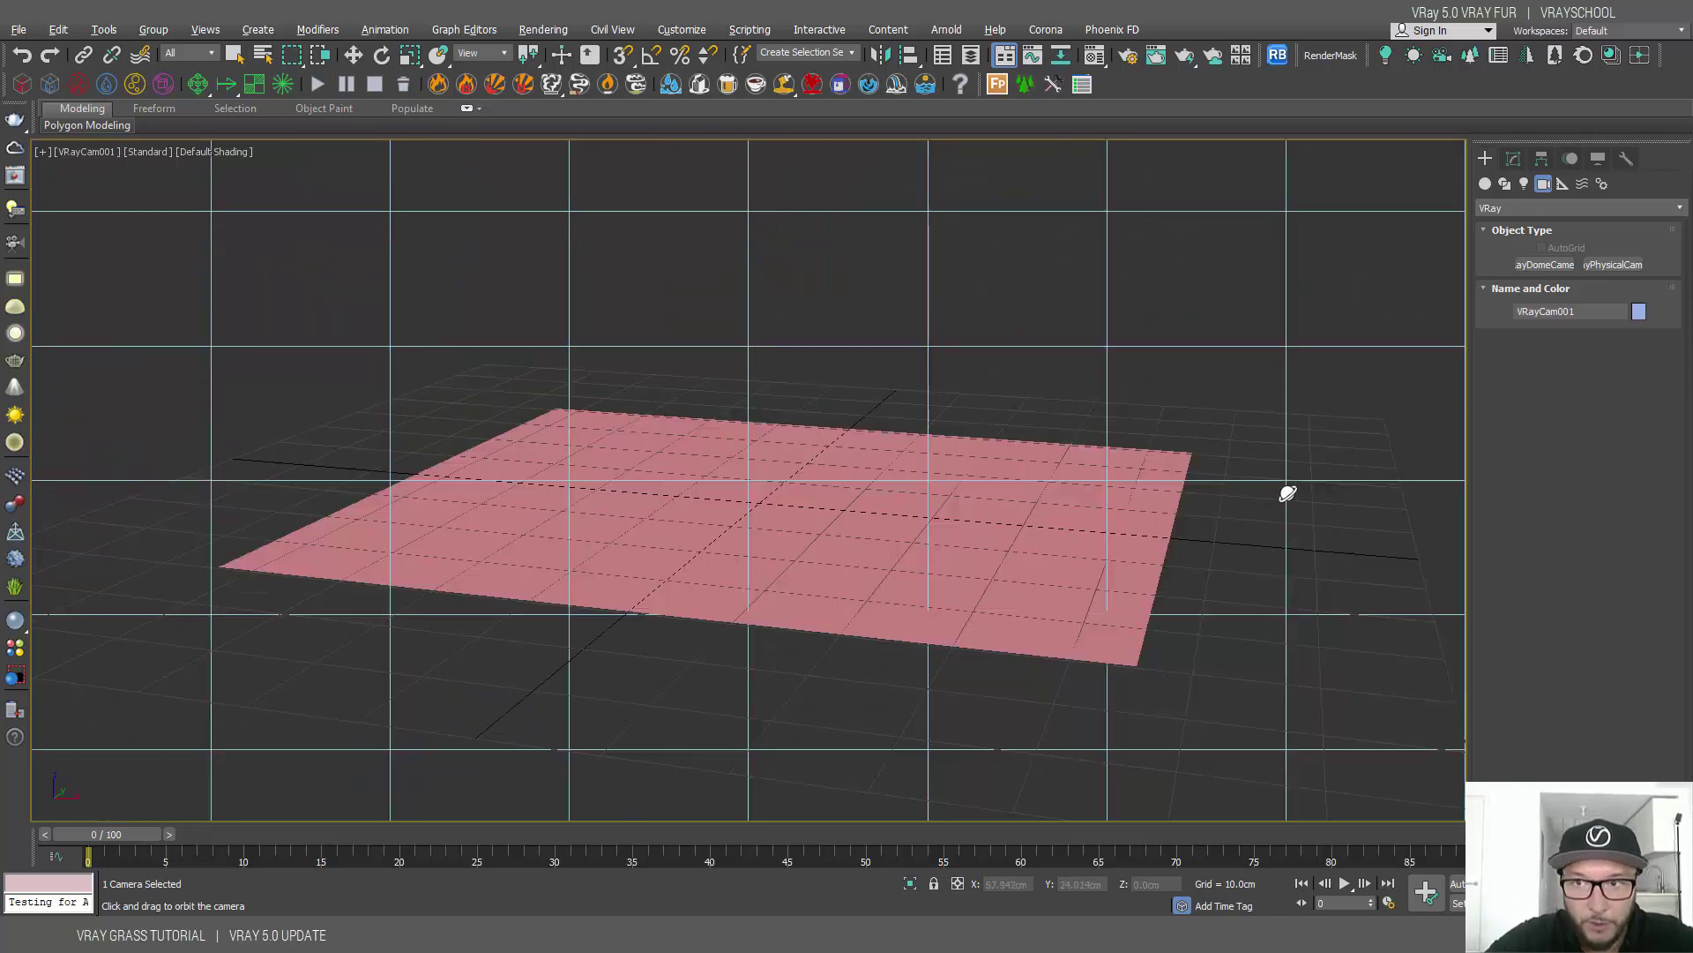
middle_drag(988, 520, 980, 521)
drag(980, 522, 525, 589)
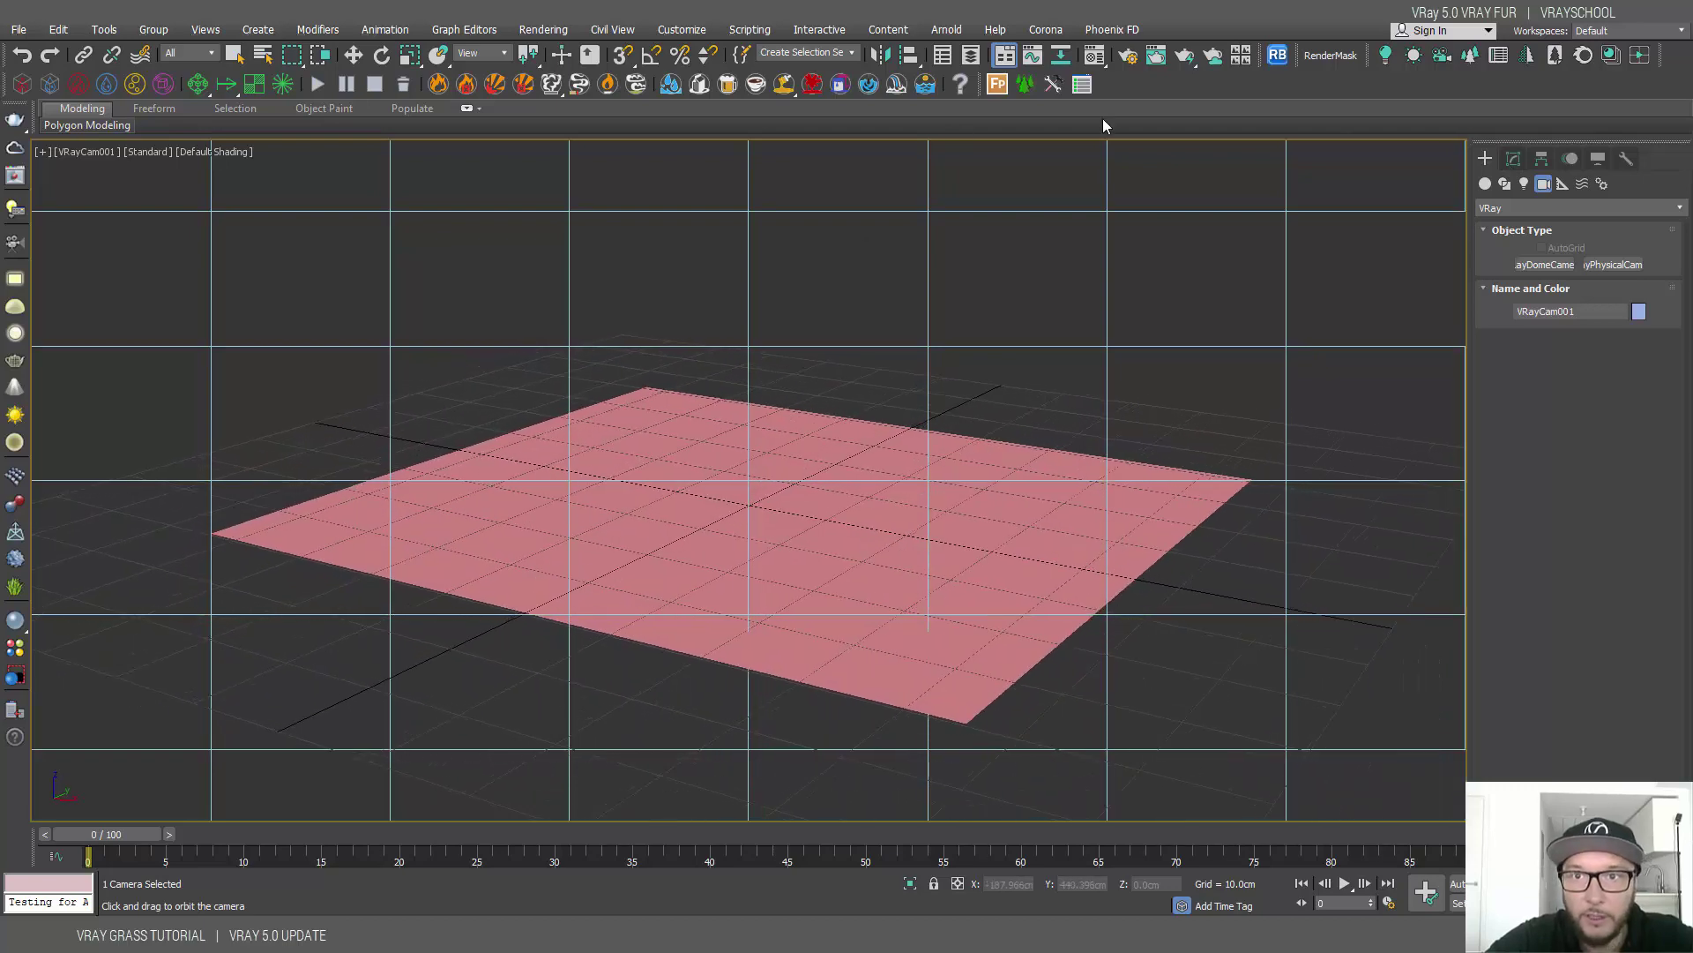
Set the production renderer to V-Ray 5 in the render setup
click(1129, 57)
drag(1194, 245, 1207, 88)
click(1166, 167)
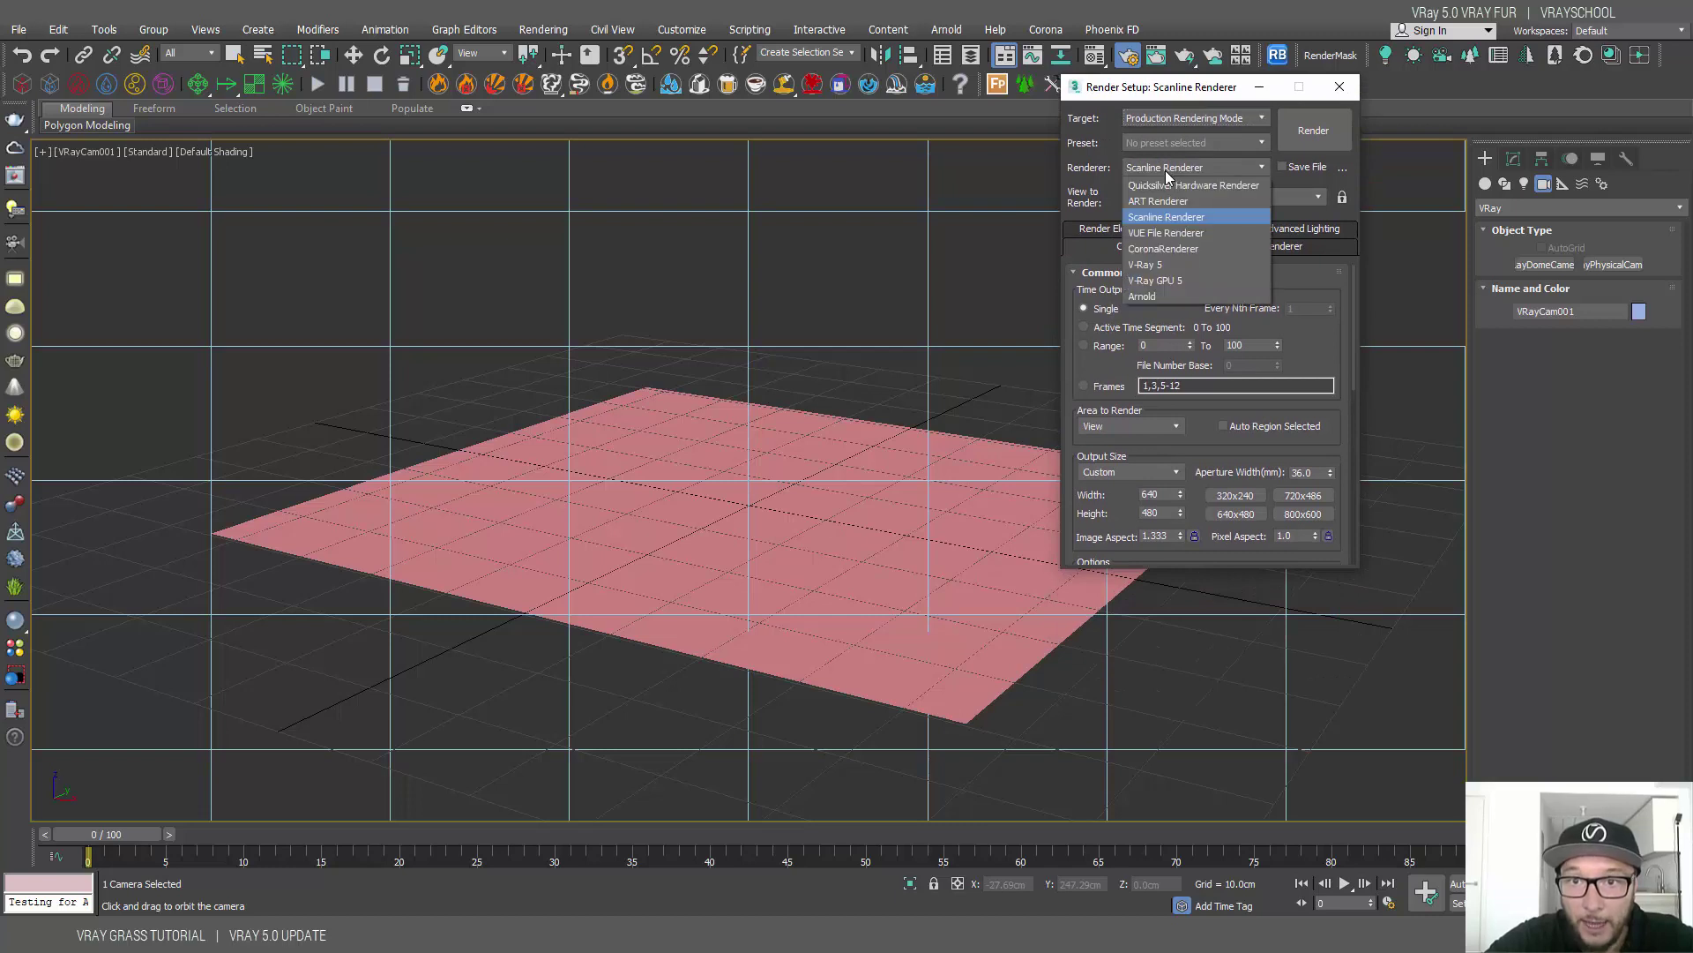
click(1161, 270)
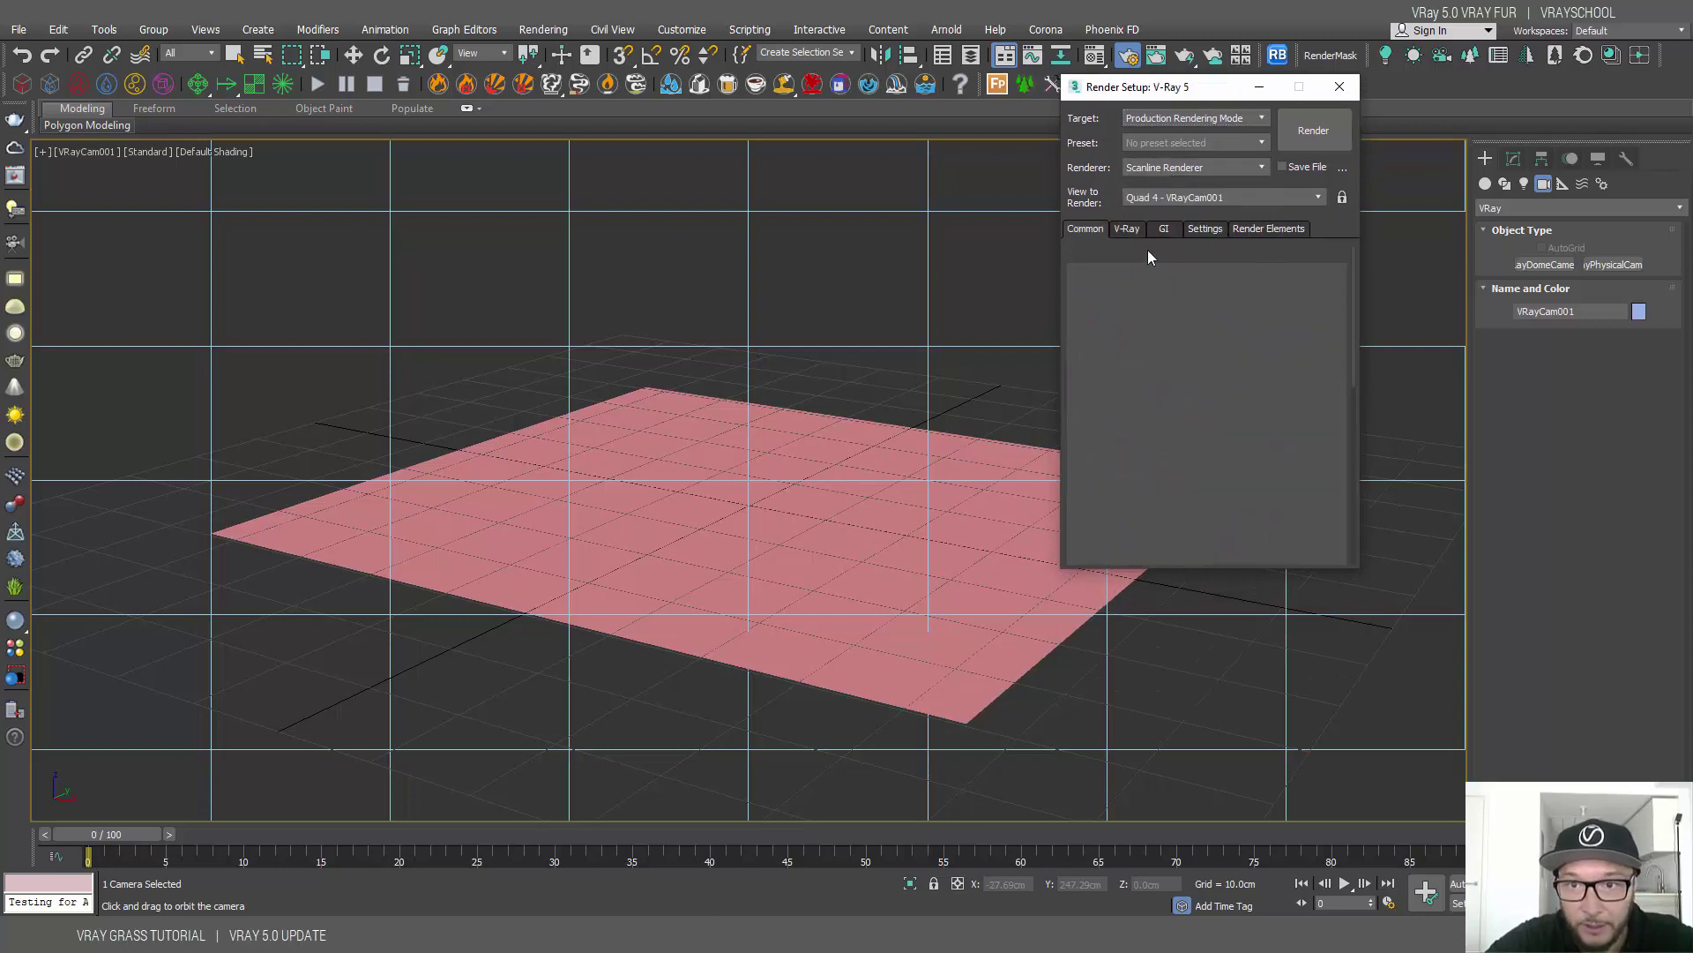
Set the render output size to the HDTV (video) preset at 1280x720 and minimize the render setup
drag(1354, 339, 1349, 380)
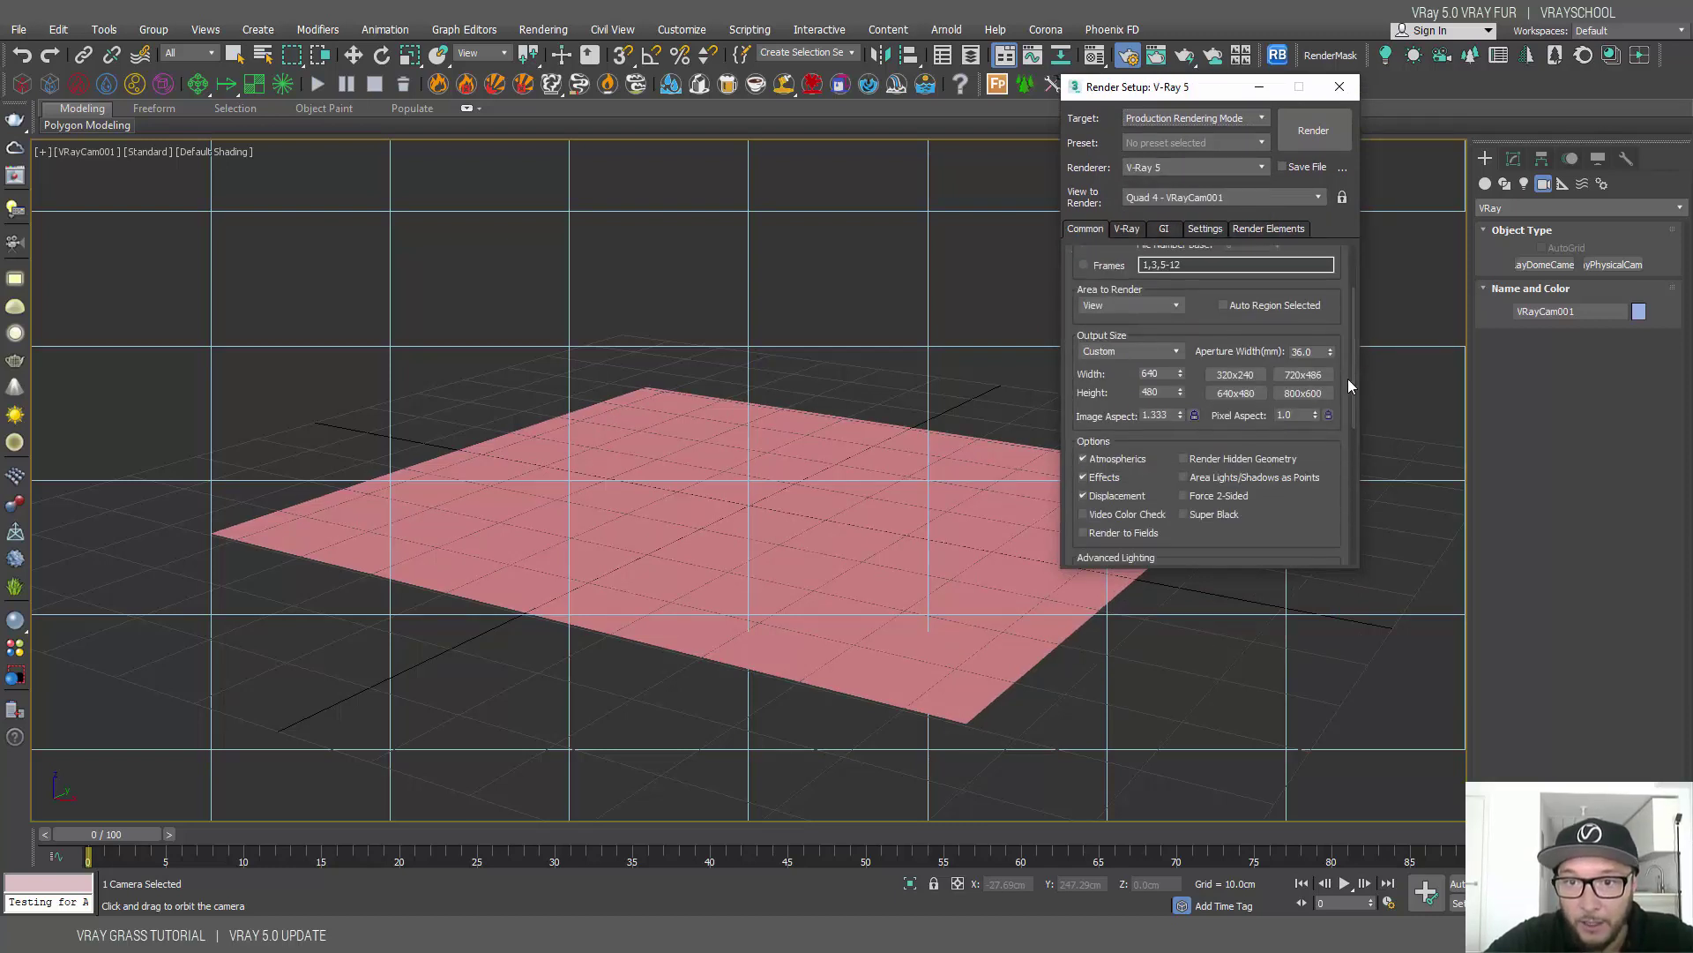
click(1166, 353)
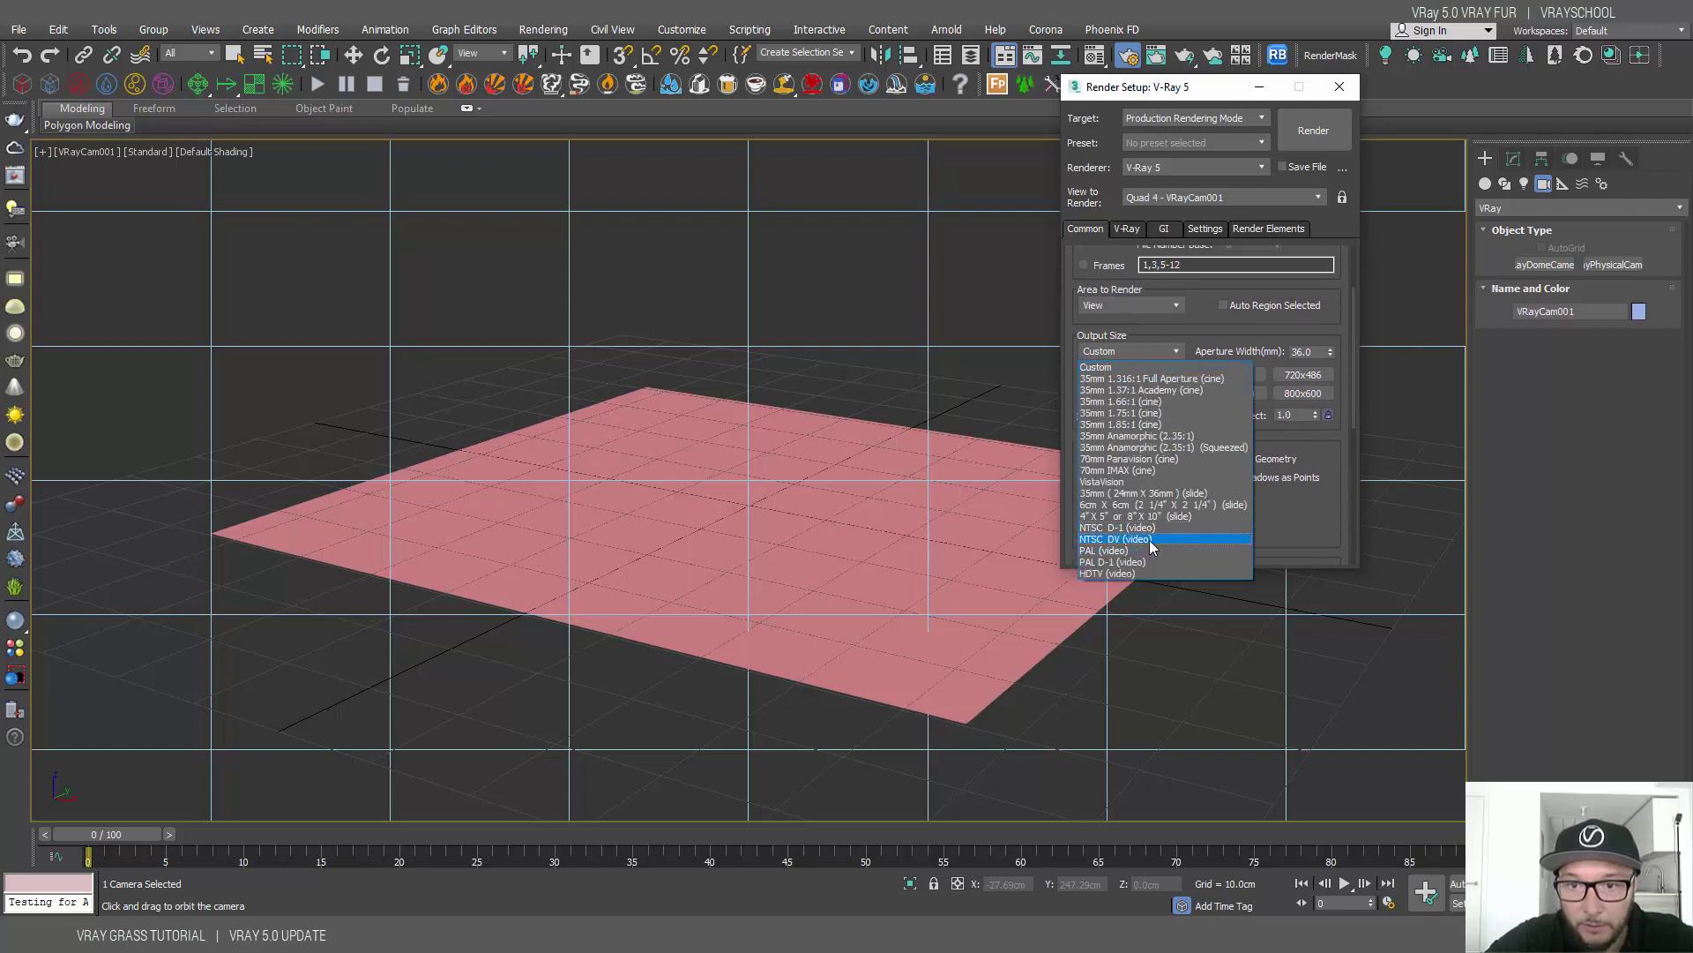
click(1147, 574)
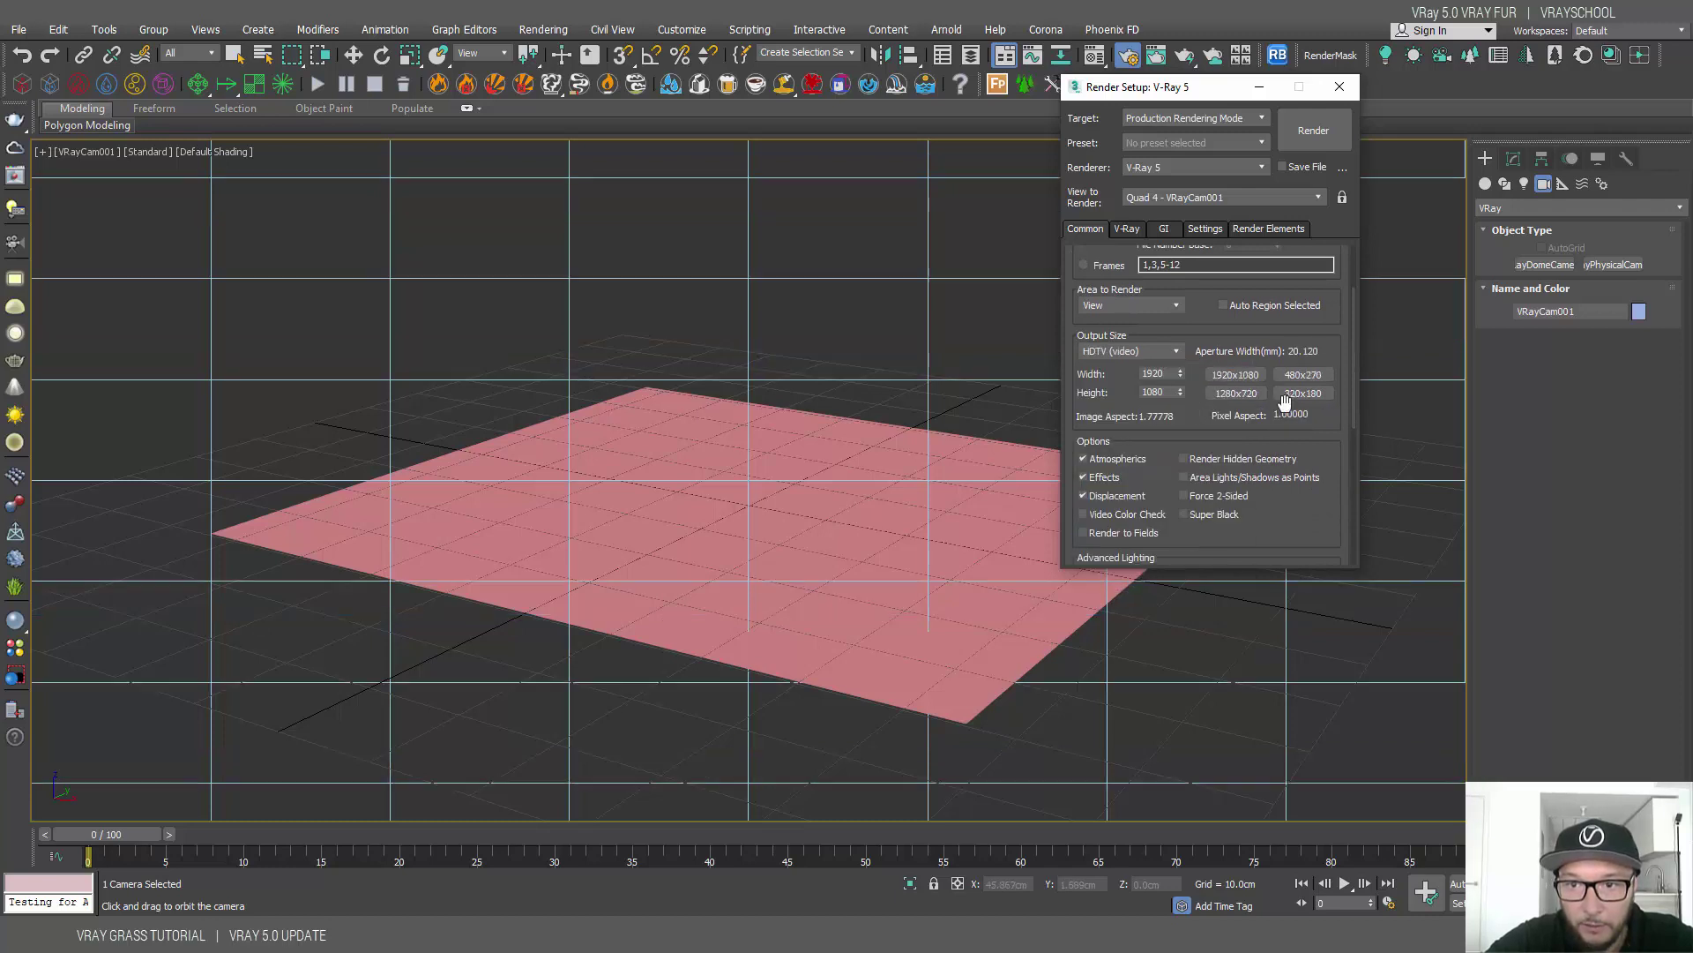
click(1244, 395)
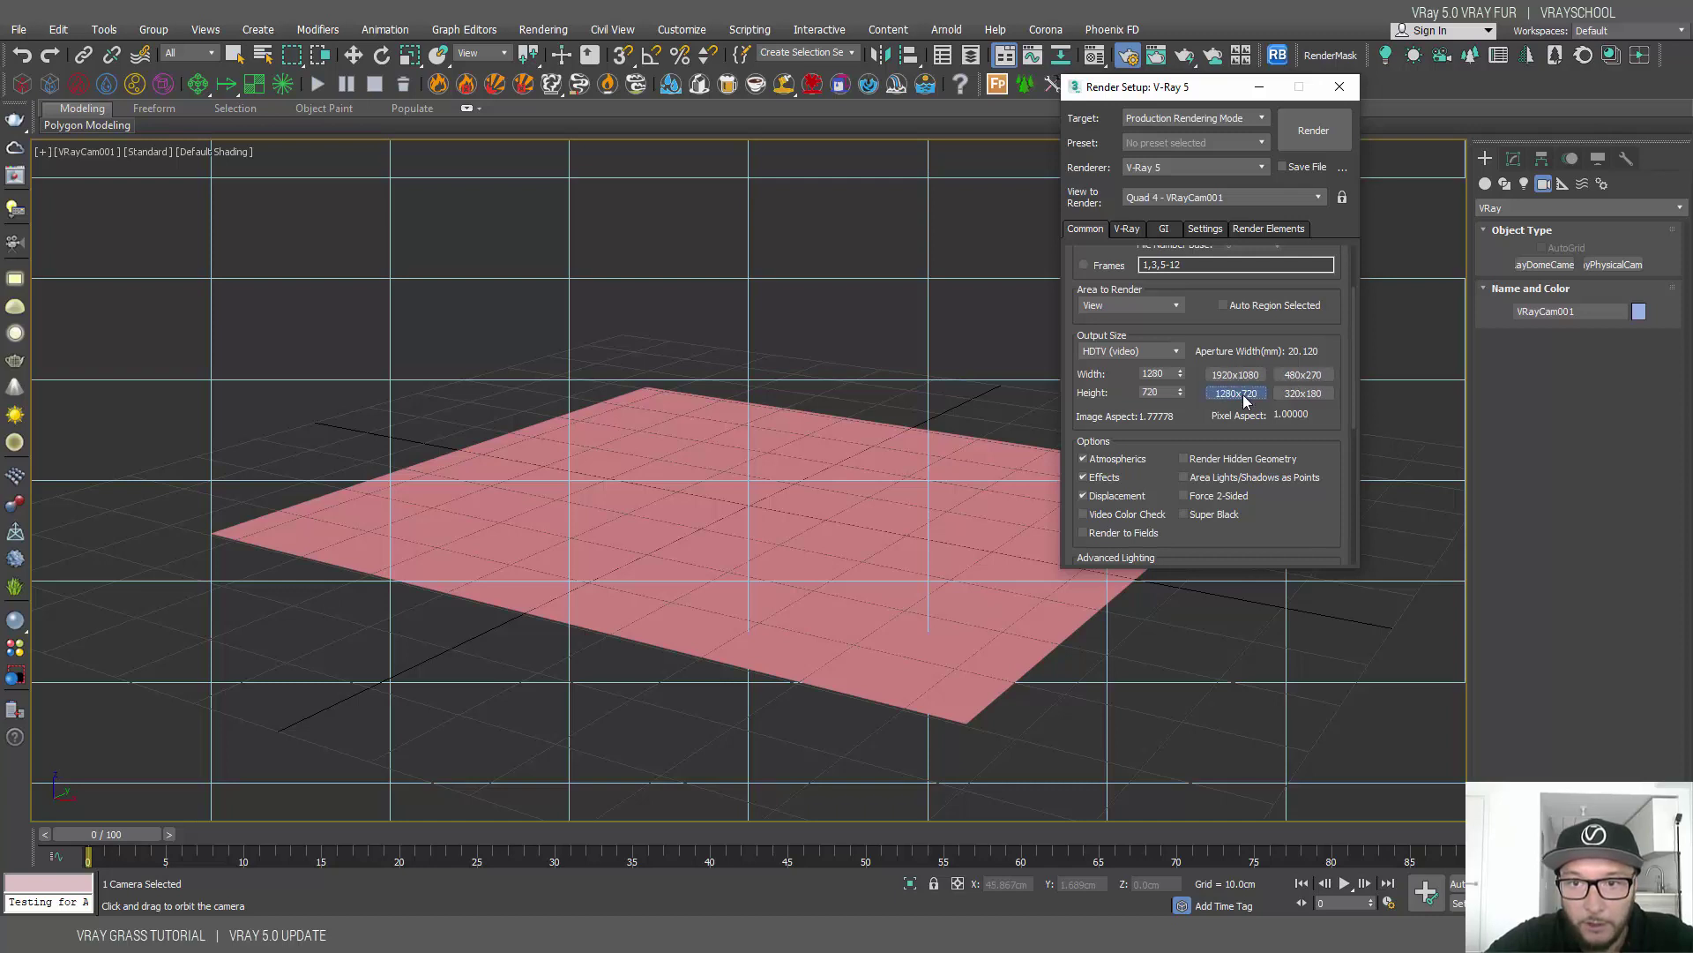
click(1260, 86)
Show safe frames in the camera viewport
right_click(98, 158)
click(88, 155)
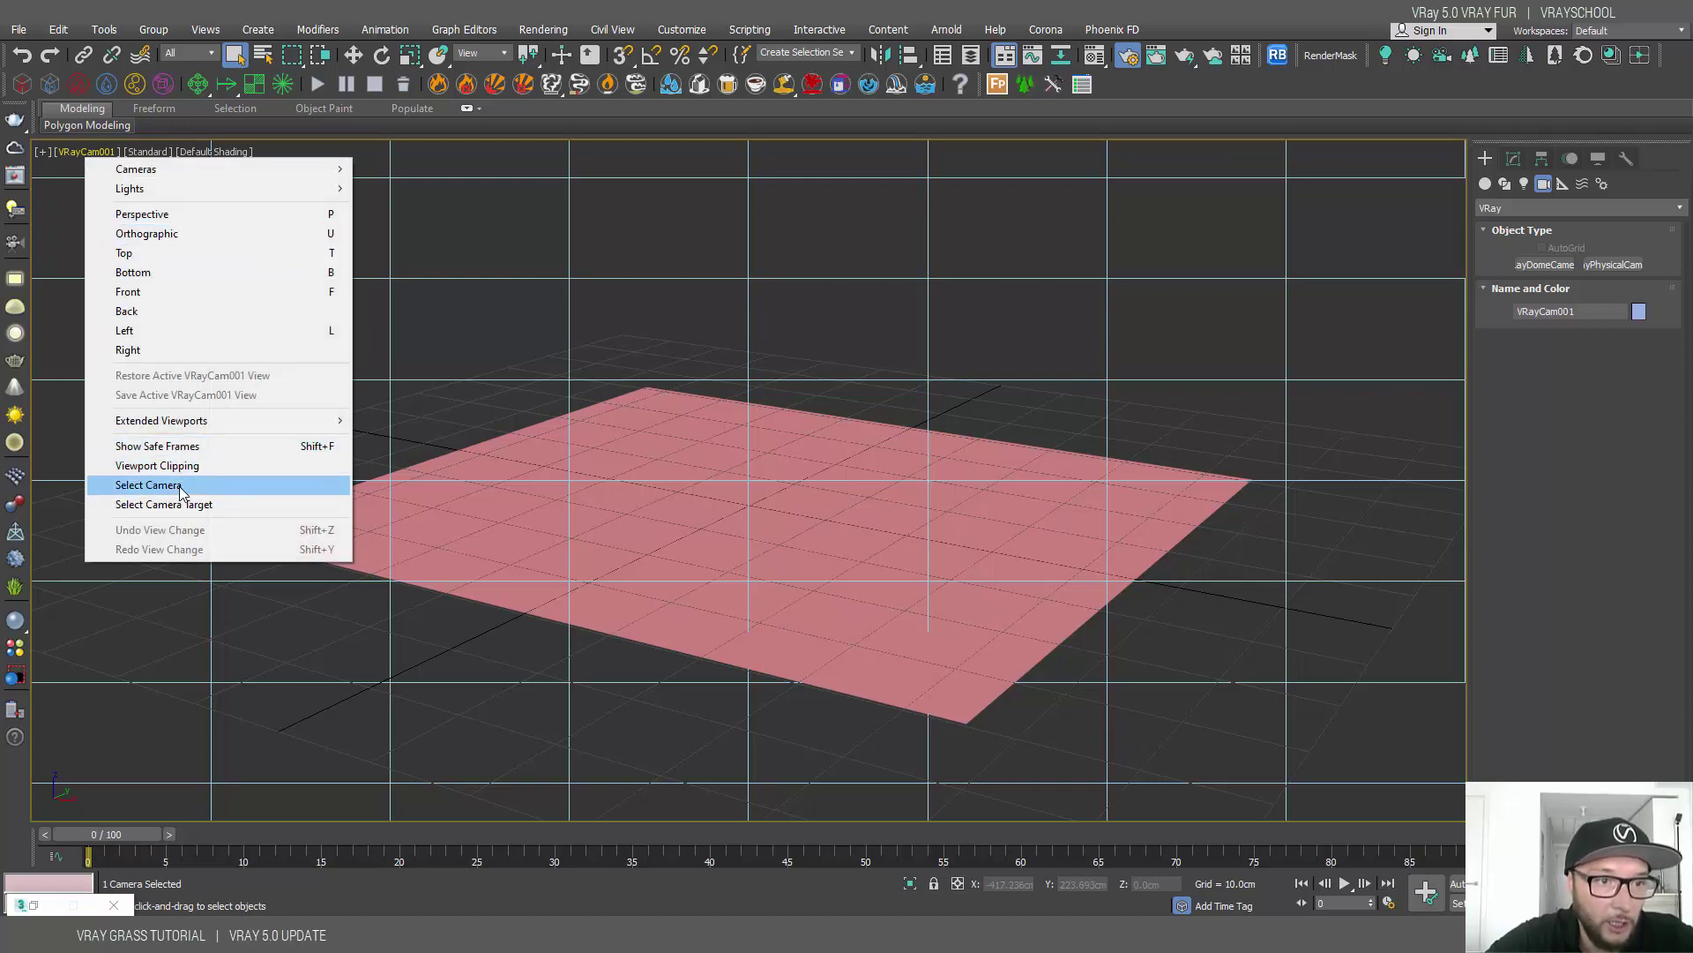
click(195, 447)
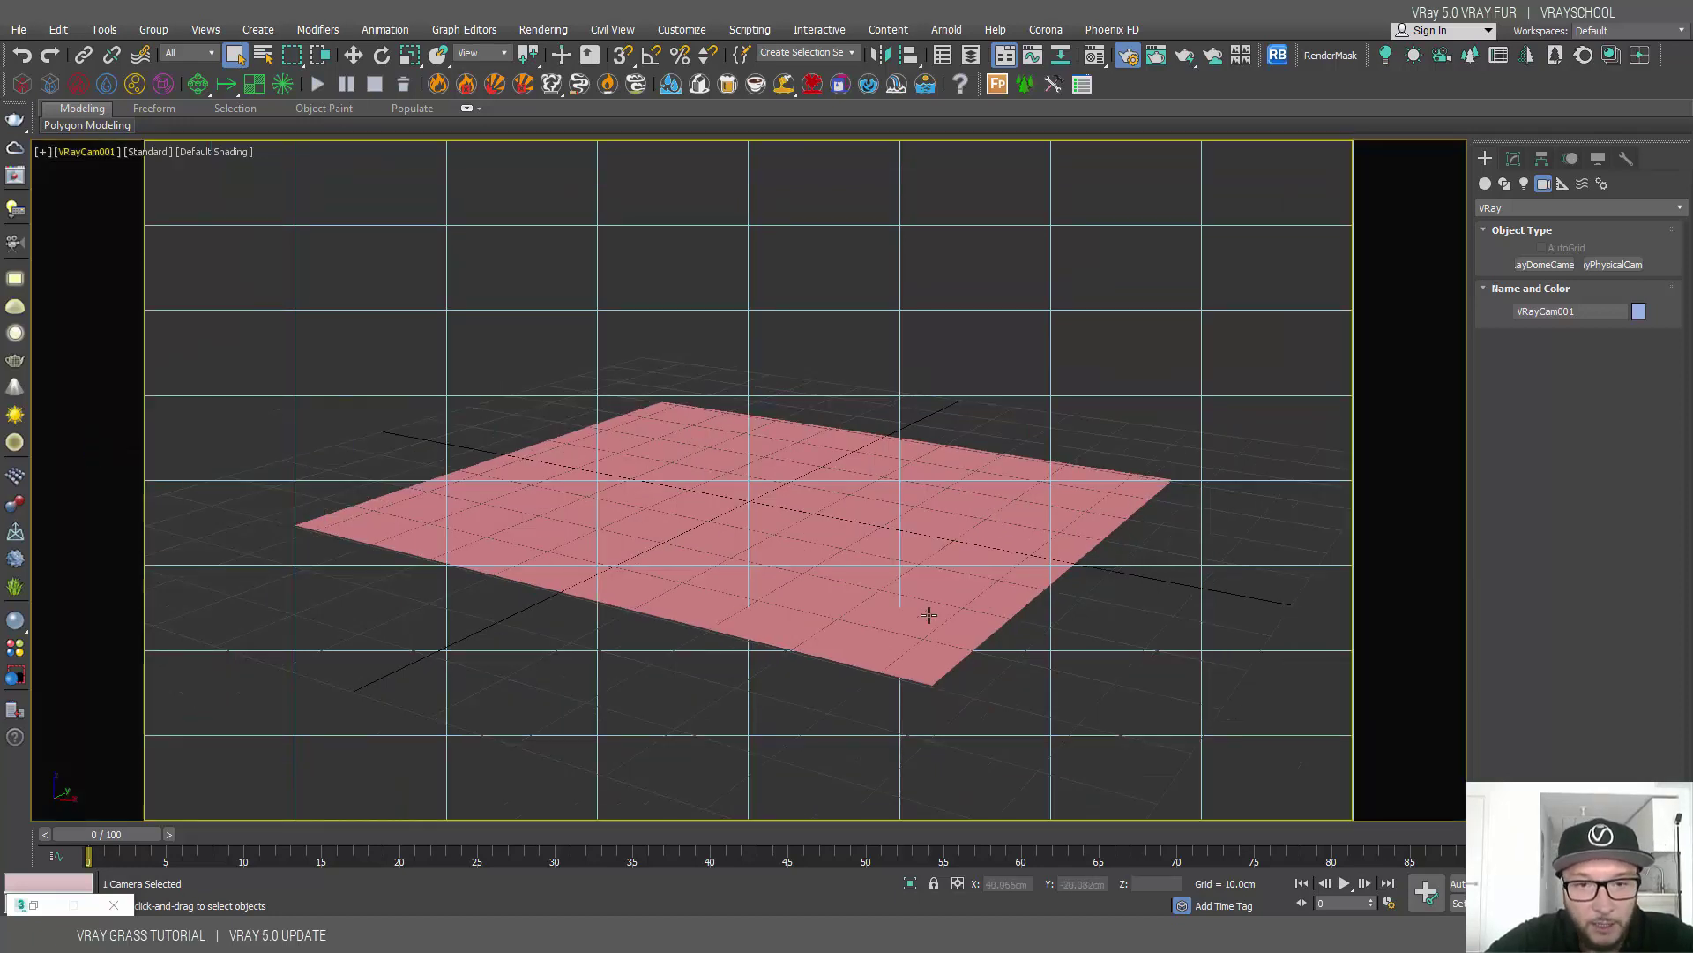
Move the camera closer to the plane so that its near corner fills most of the safe frame
click(846, 639)
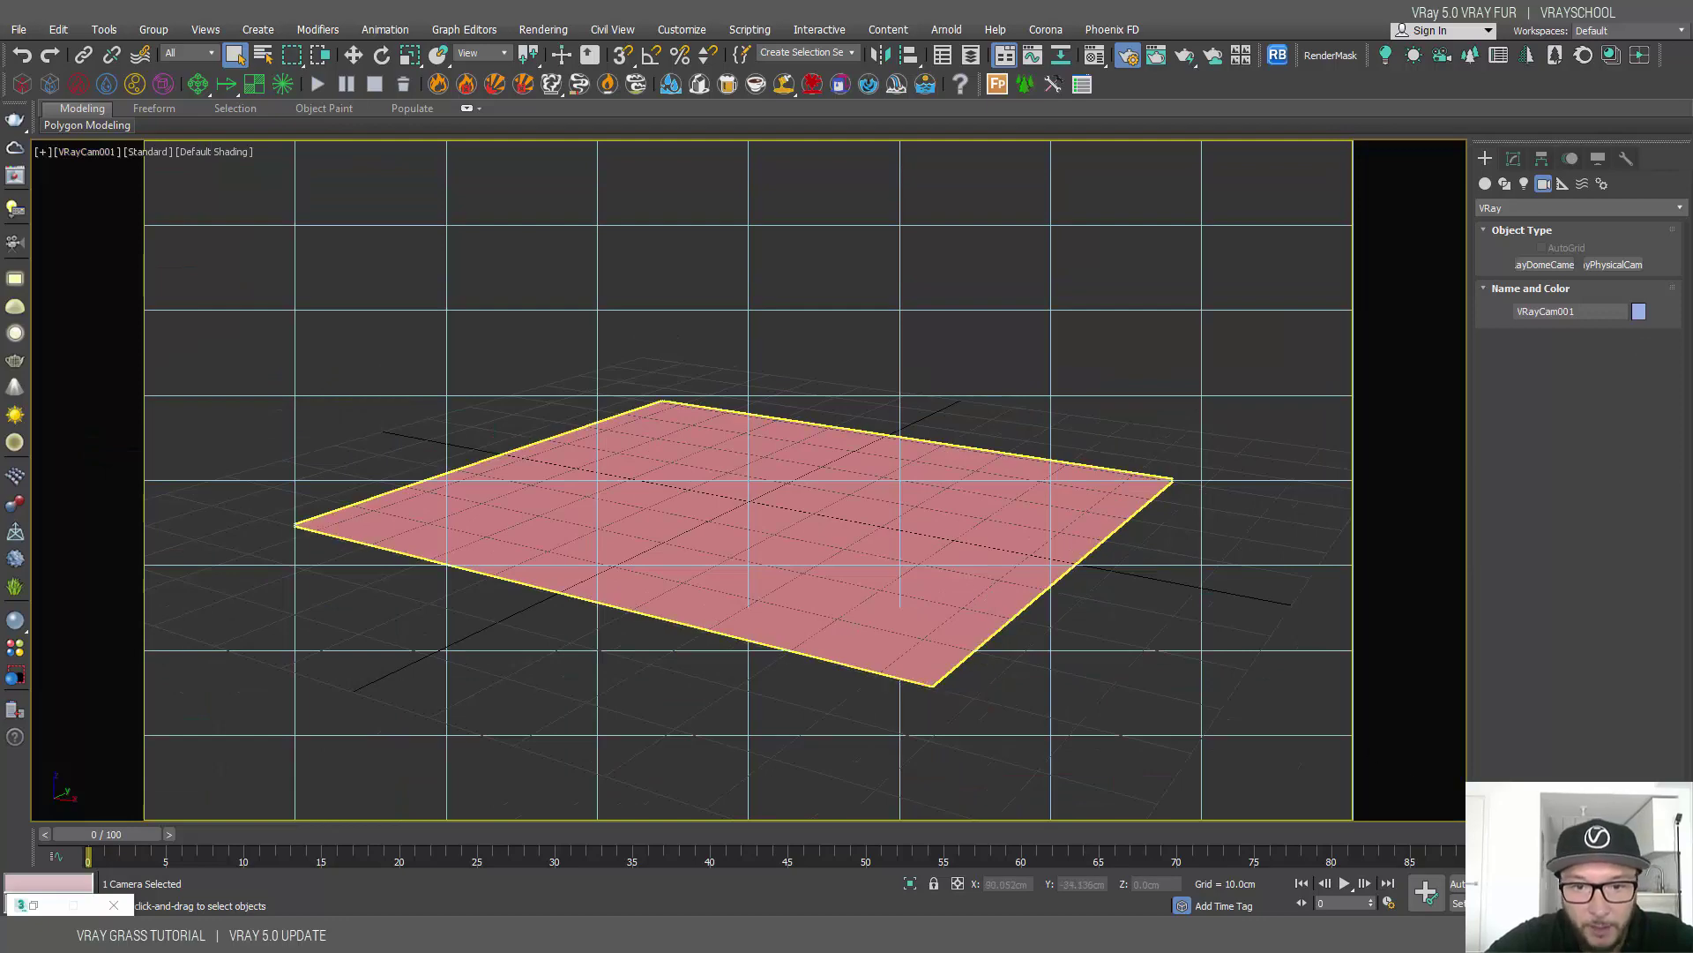
drag(794, 691, 782, 677)
drag(1008, 643, 750, 458)
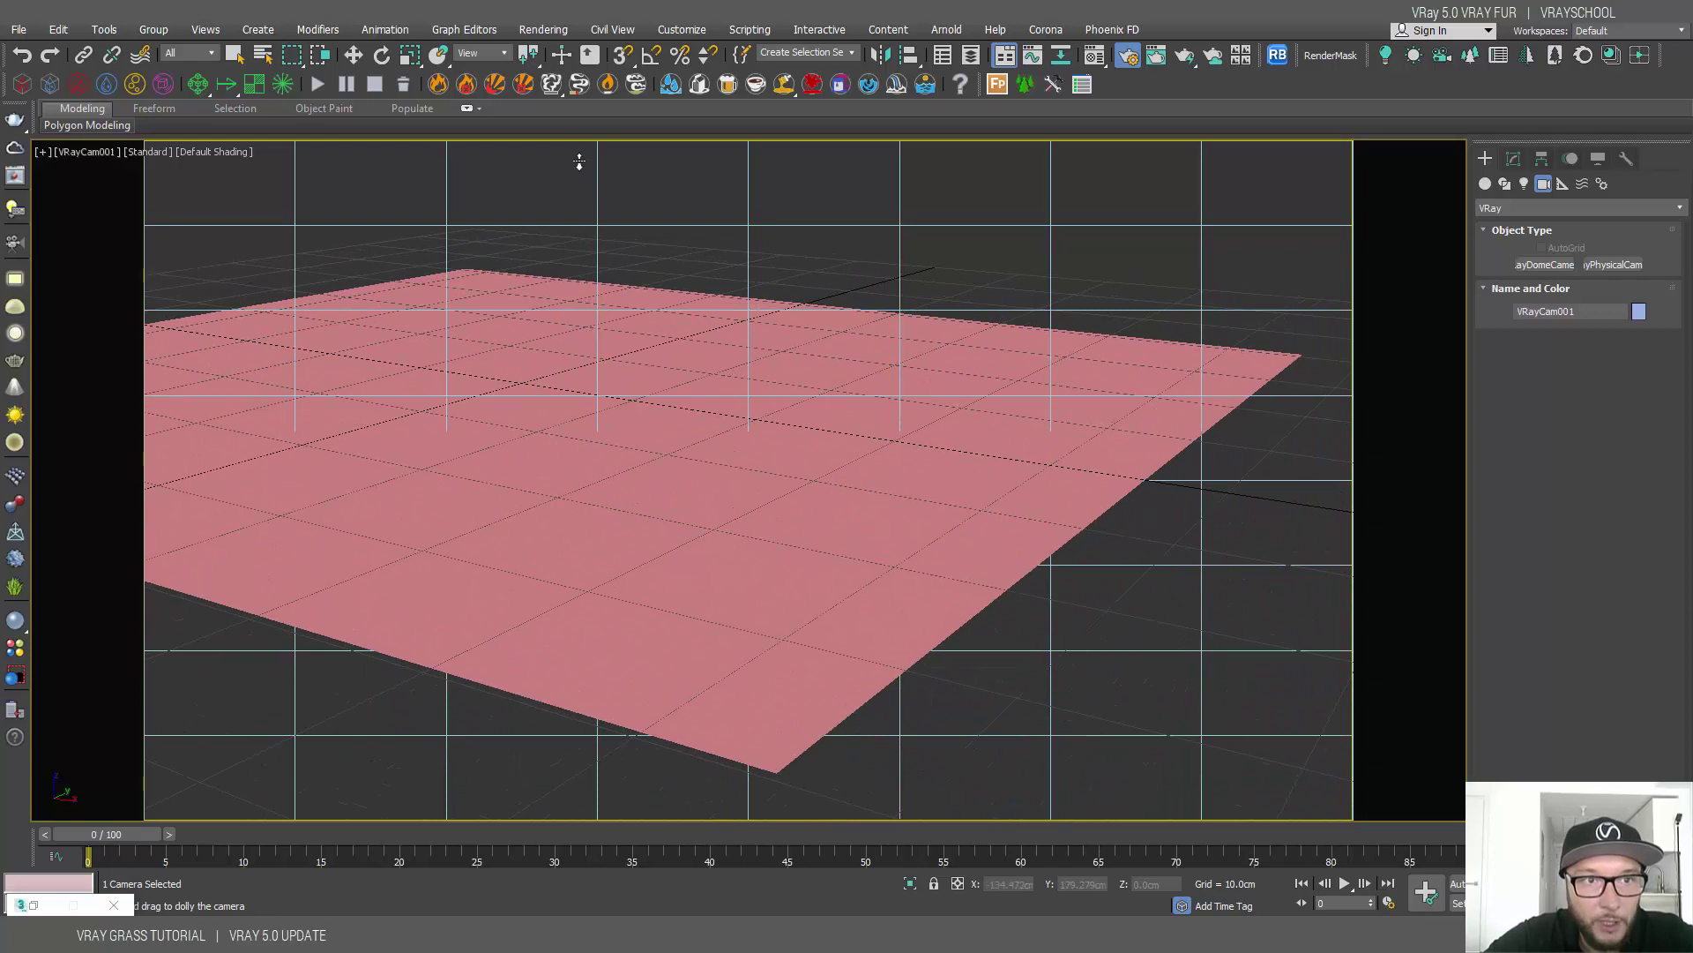
Select the plane, create a VRayFur object on it and set the fur length to 4.05 cm
click(353, 55)
click(677, 451)
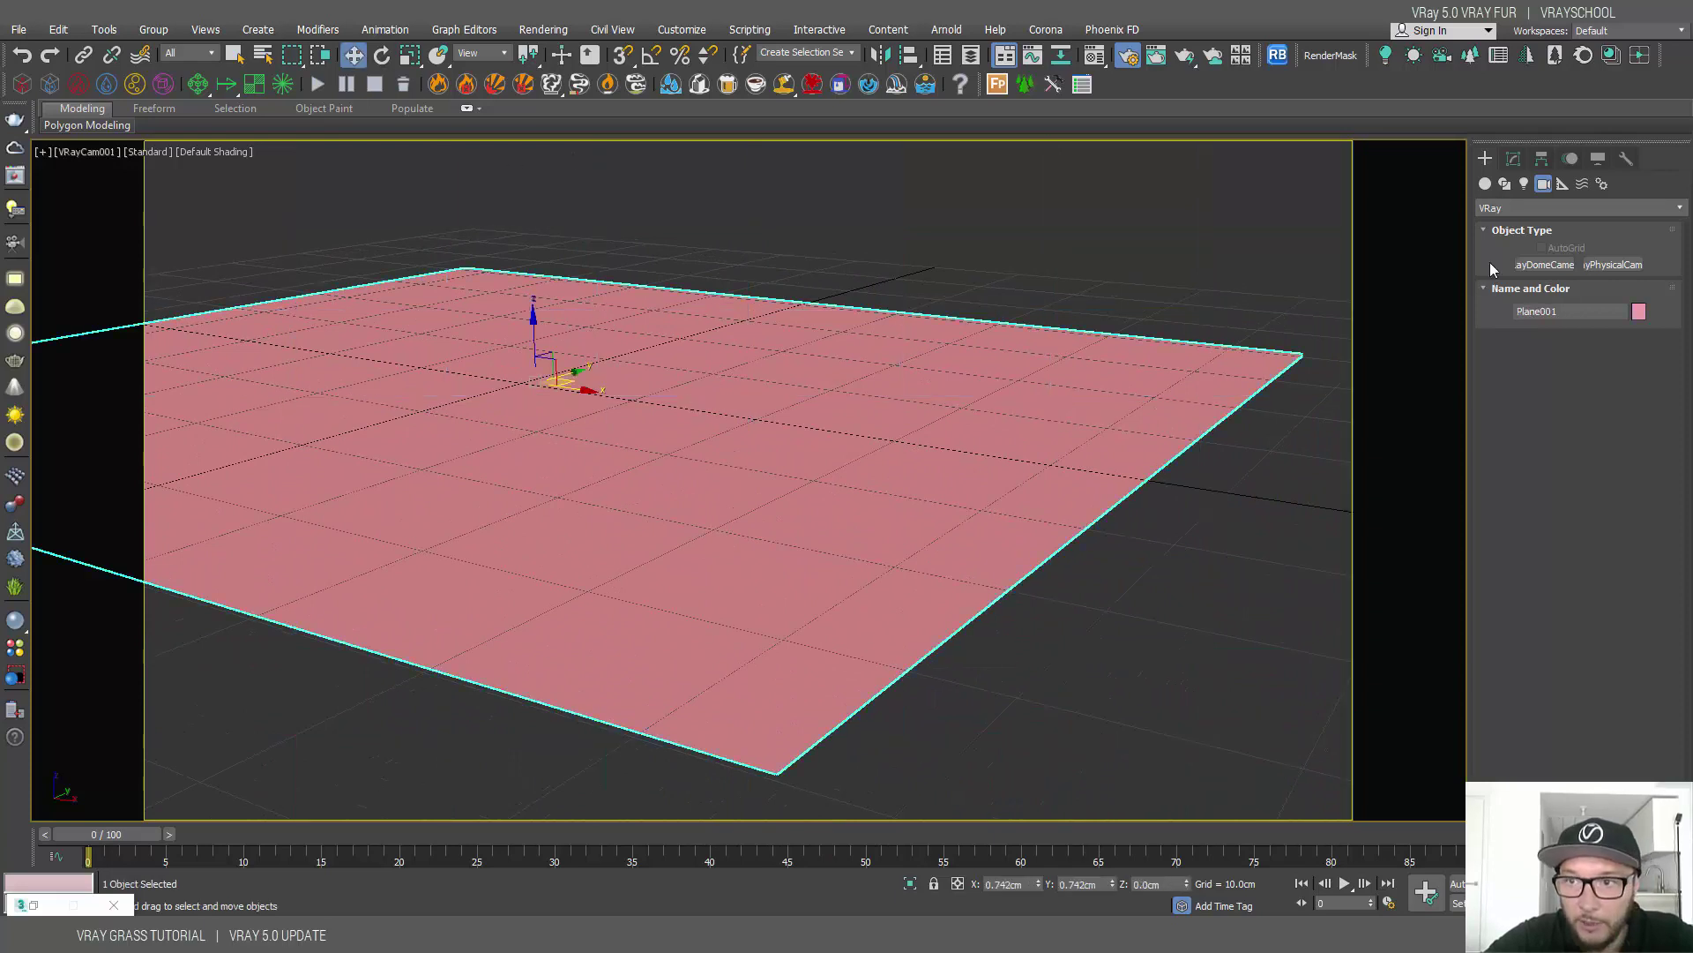
click(1514, 158)
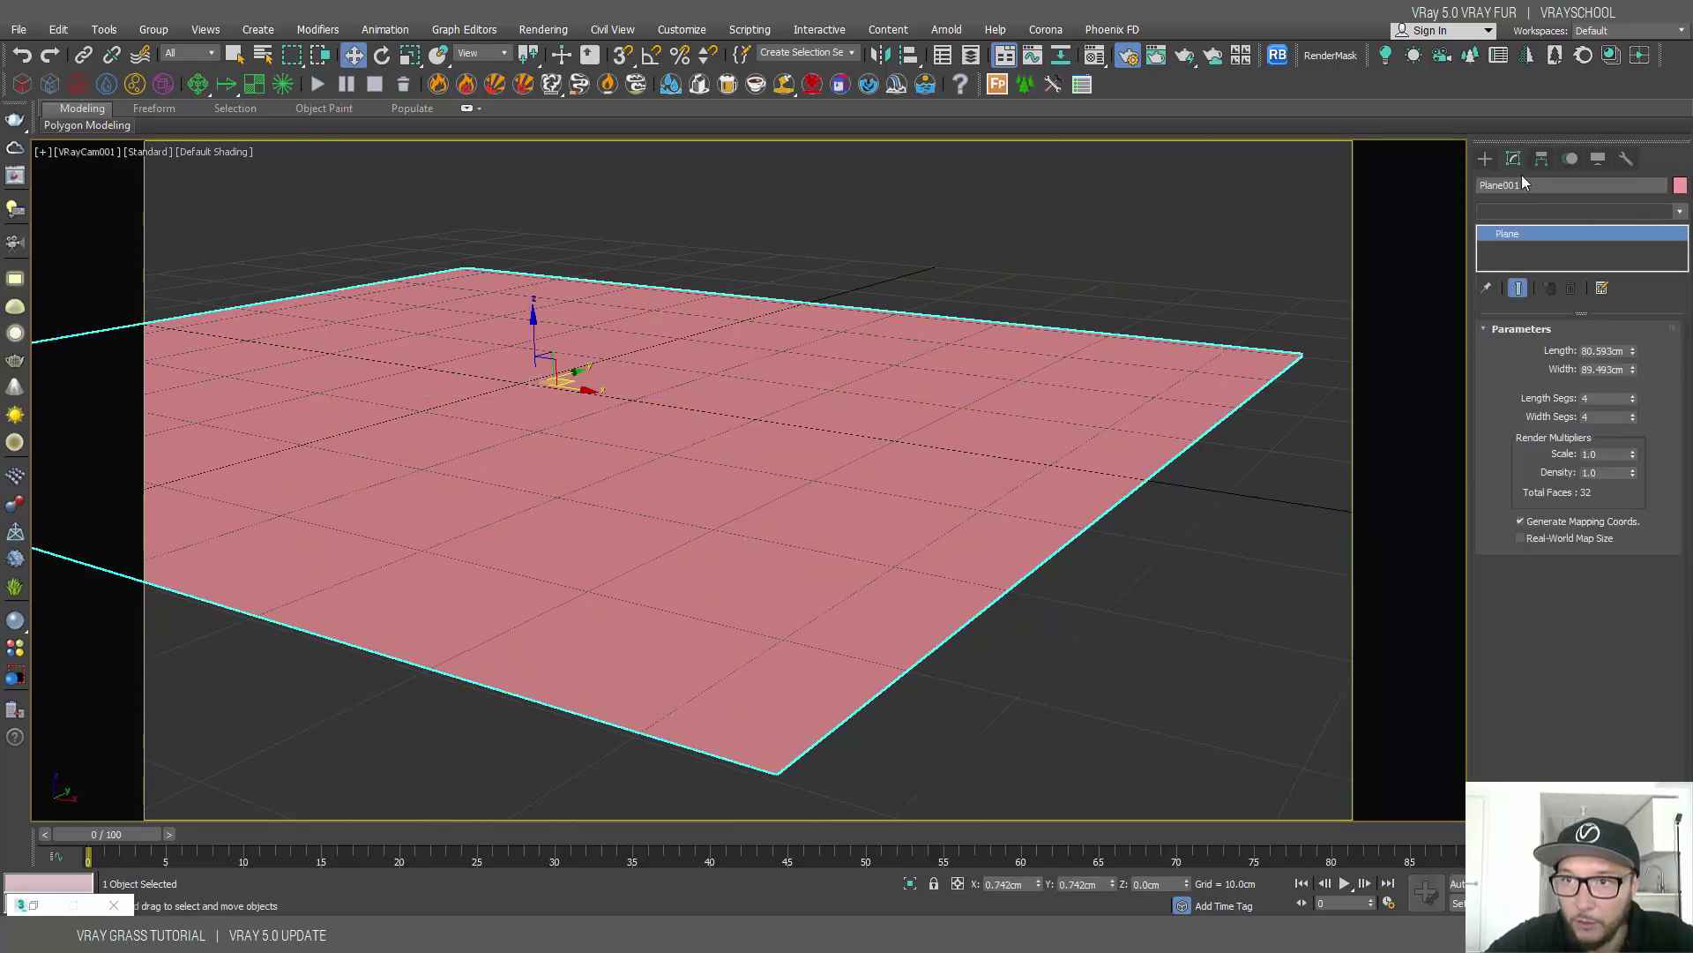
click(1484, 159)
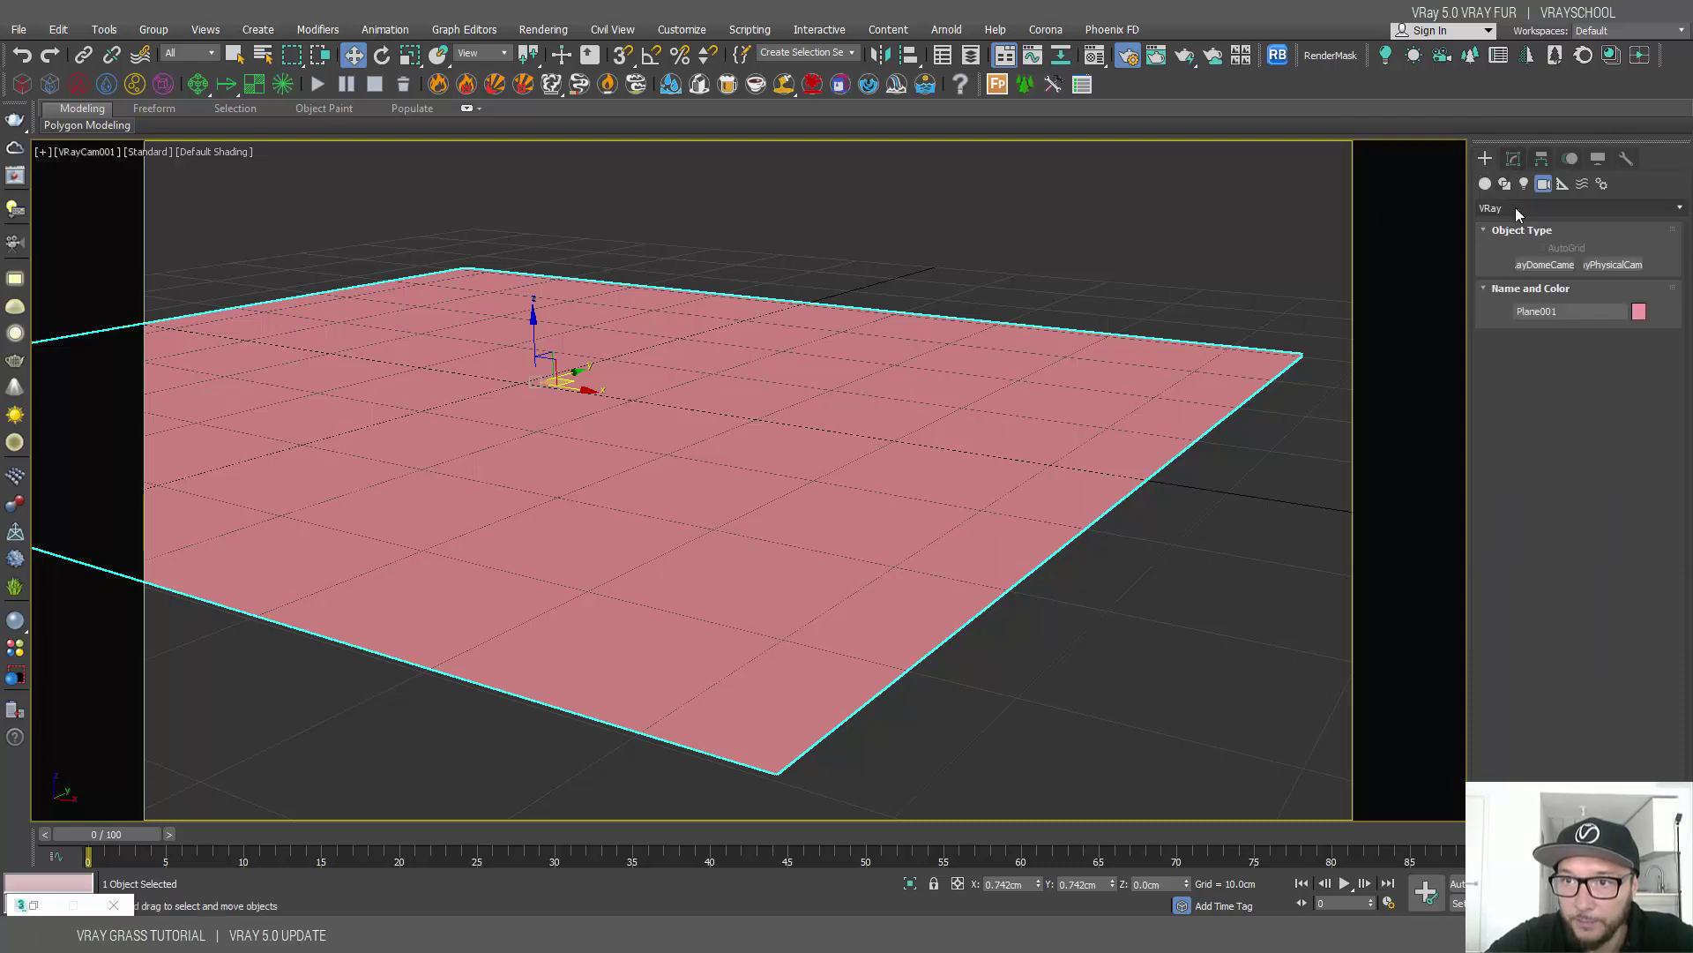
click(1506, 186)
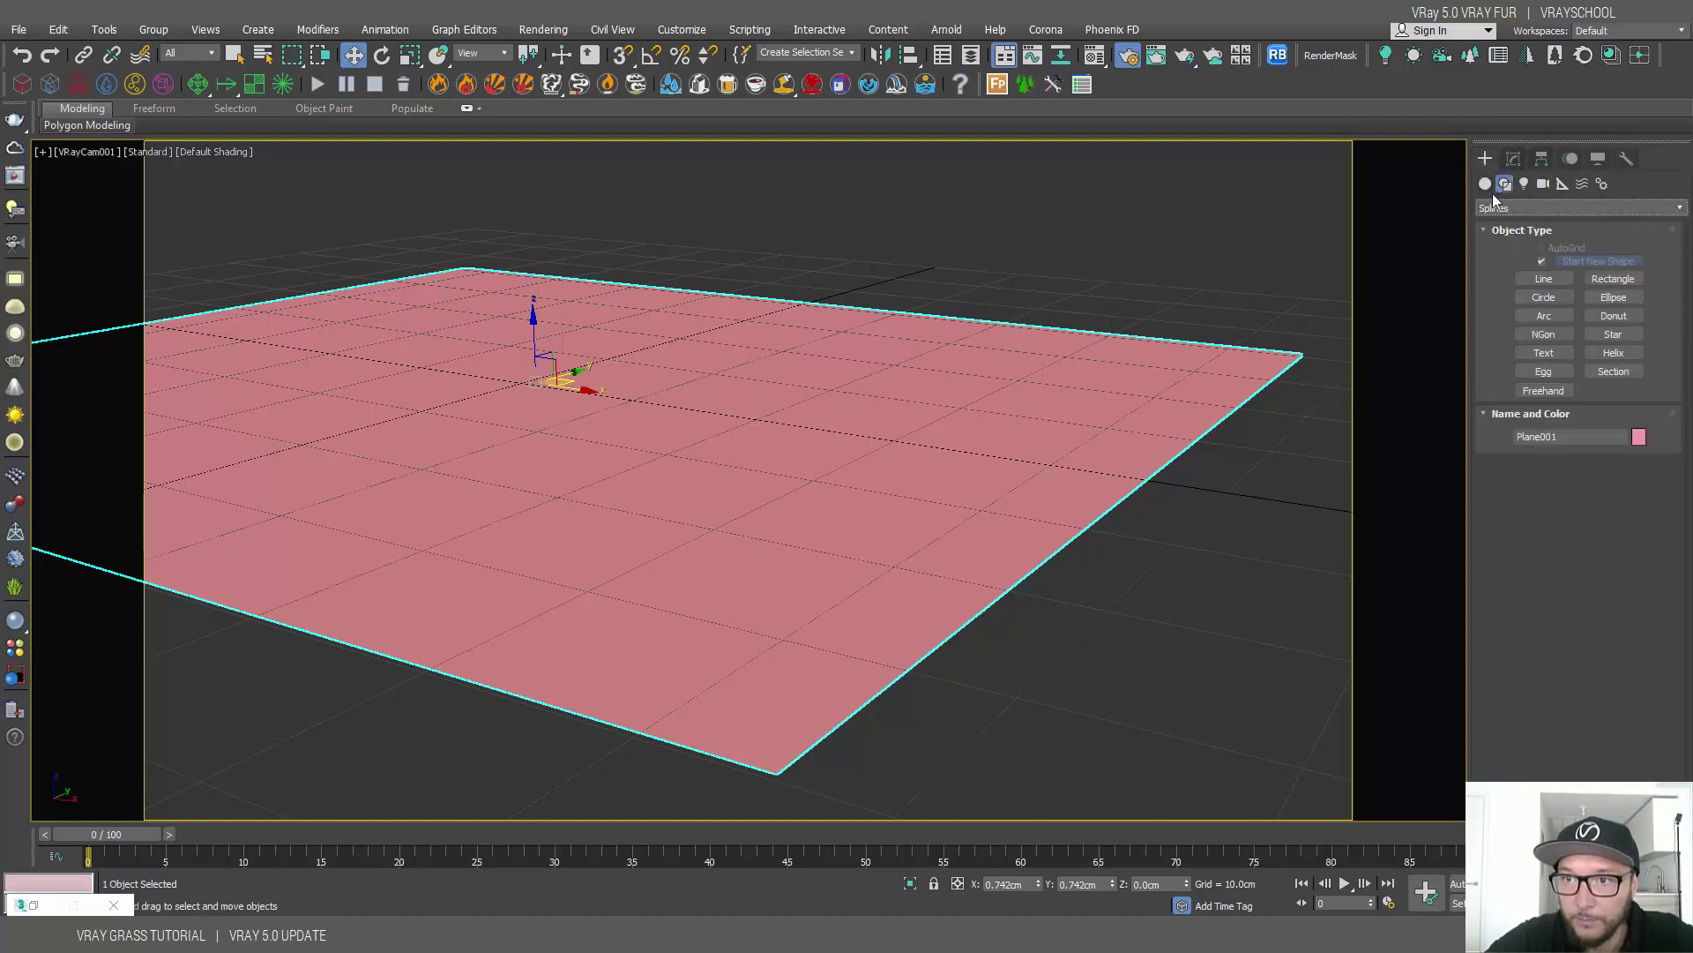
click(1486, 184)
click(1511, 209)
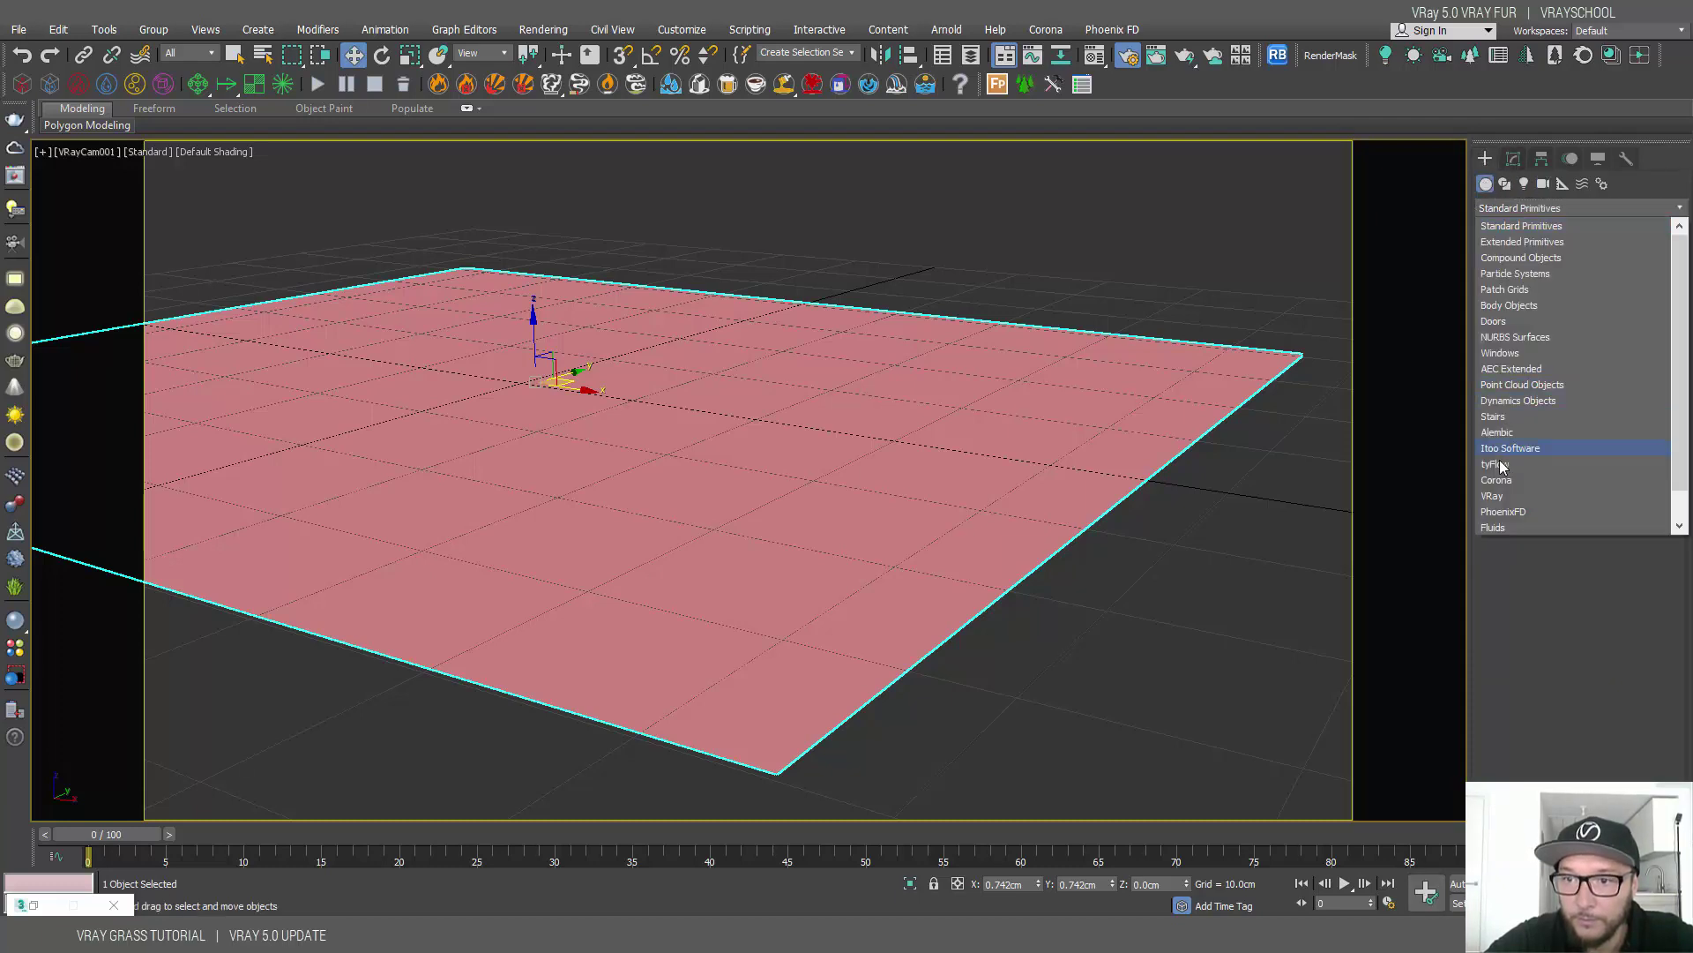
click(1497, 498)
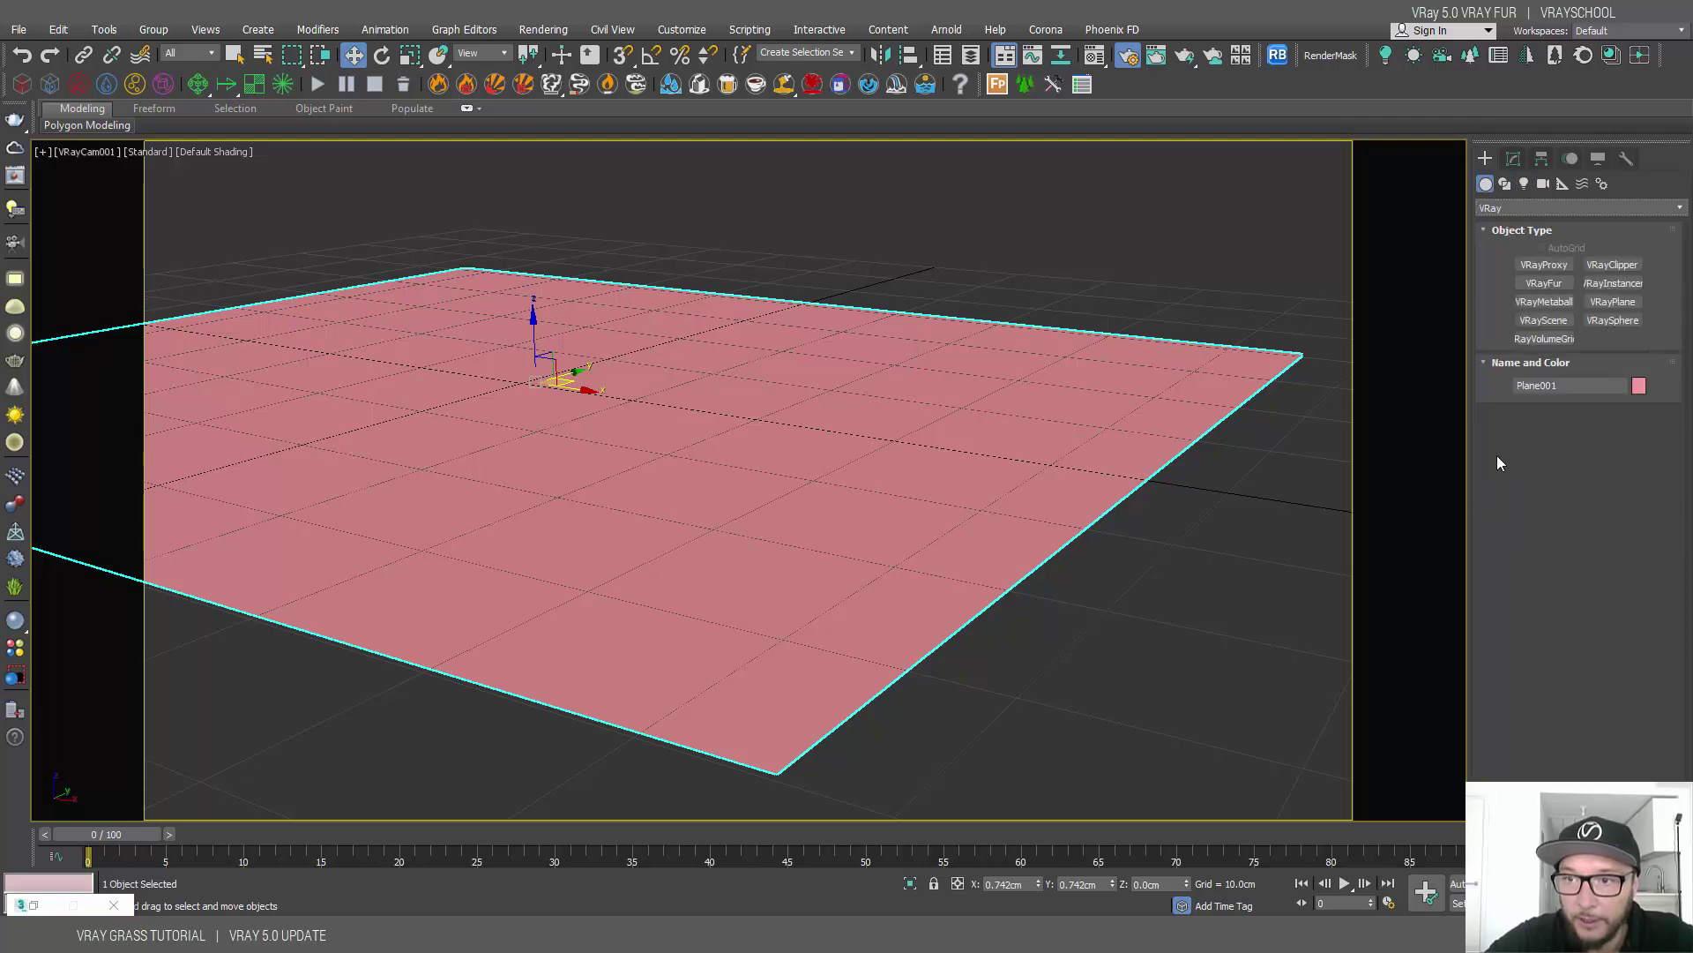
click(1568, 291)
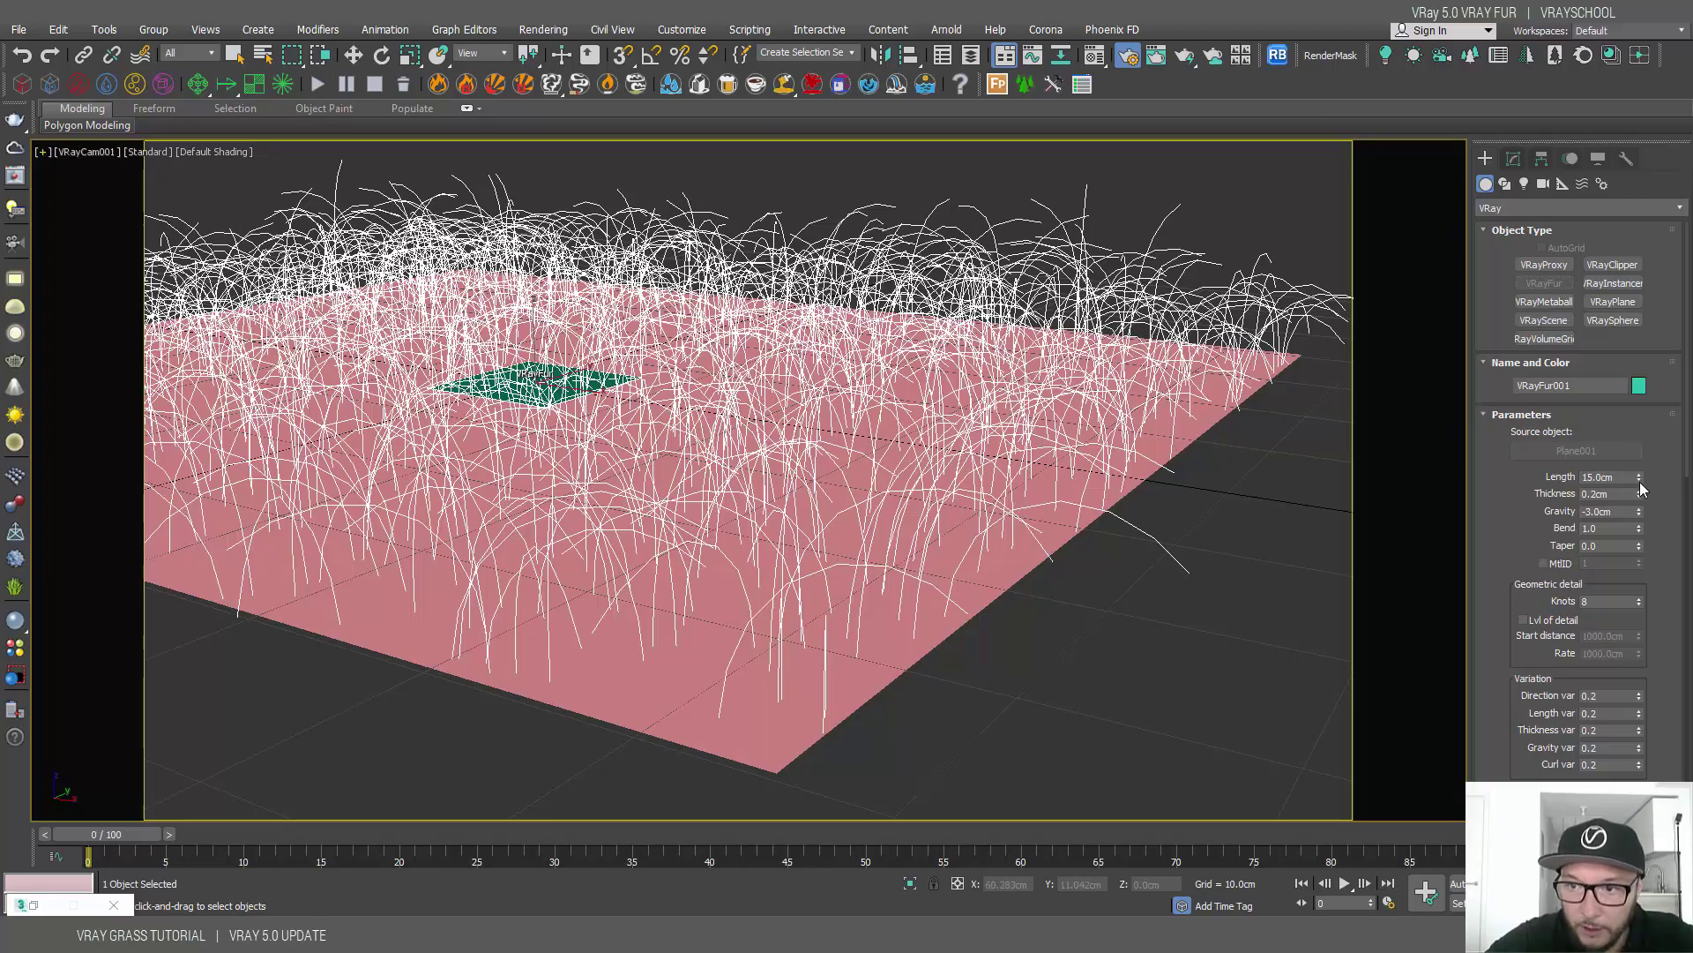
drag(1639, 482, 1631, 546)
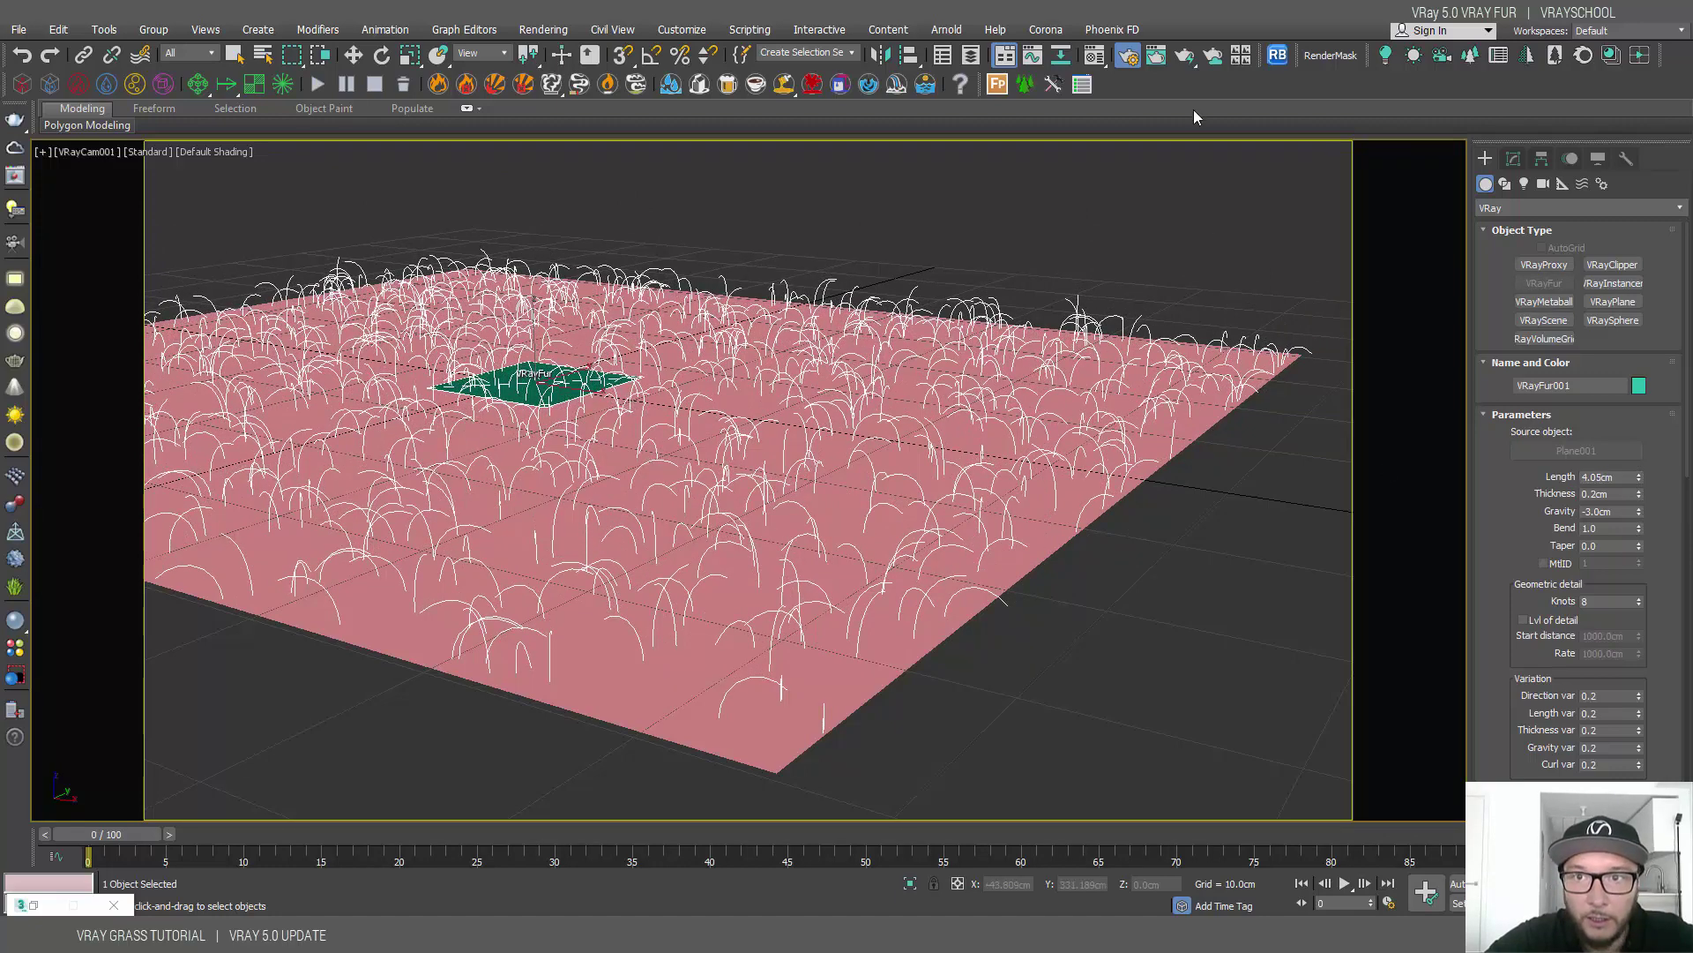
Start a test render of the camera view, abort it and minimize the V-Ray frame buffer
click(1185, 58)
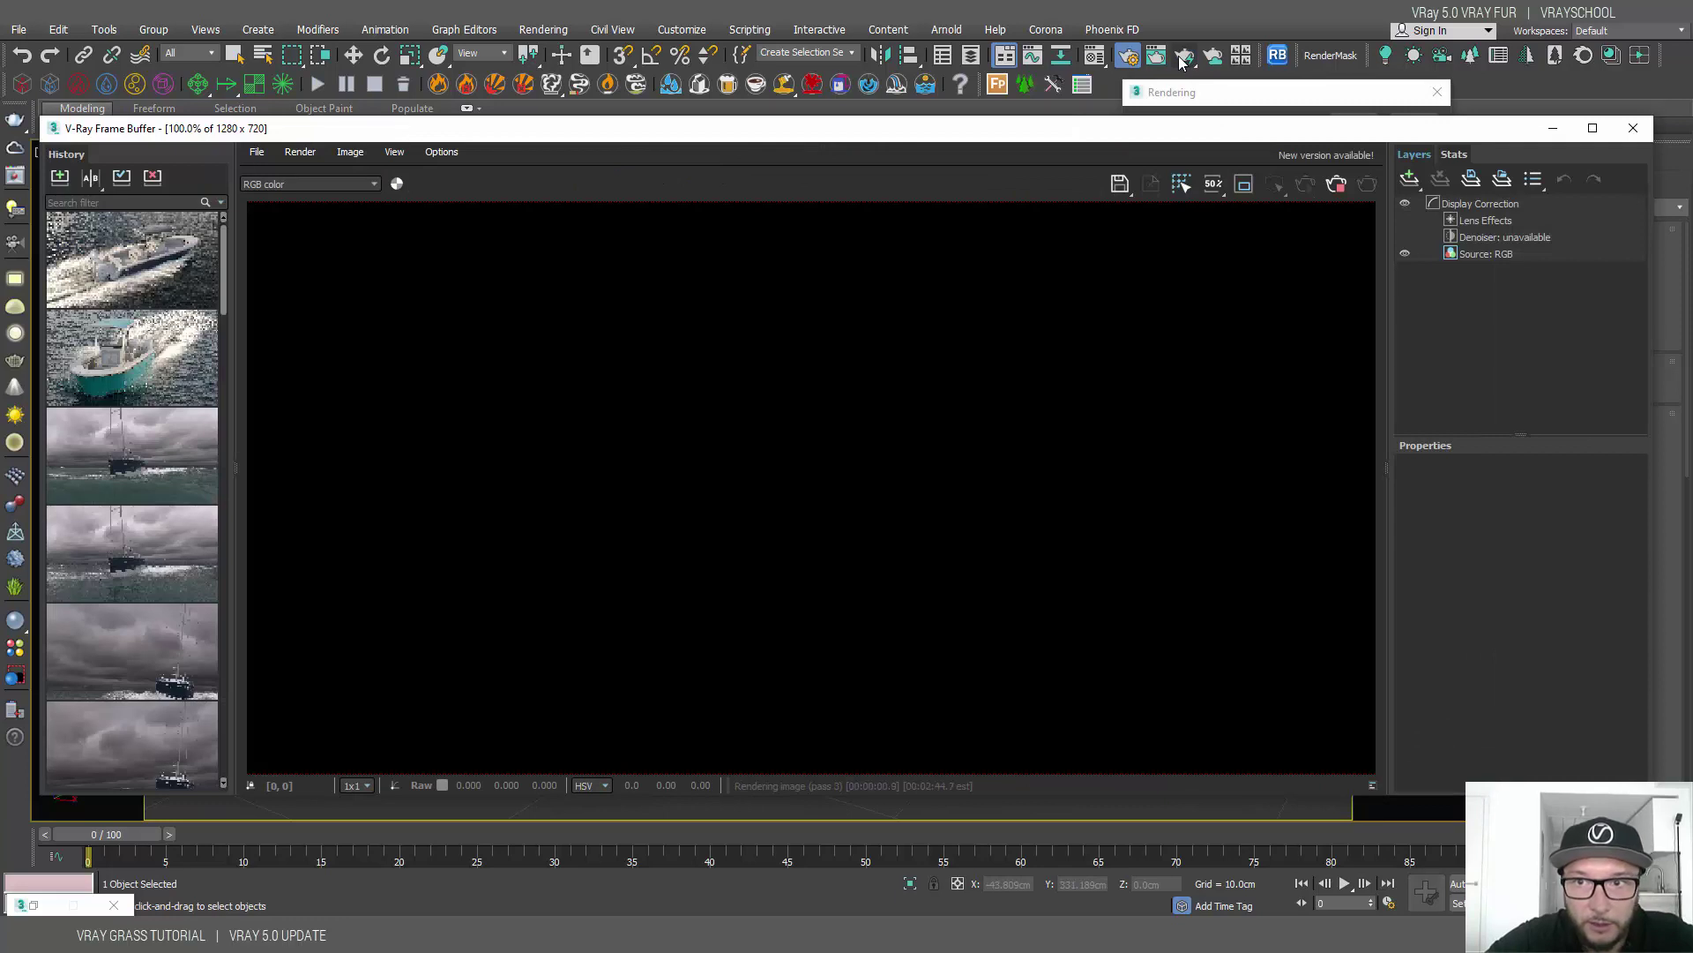
click(1337, 186)
click(1554, 128)
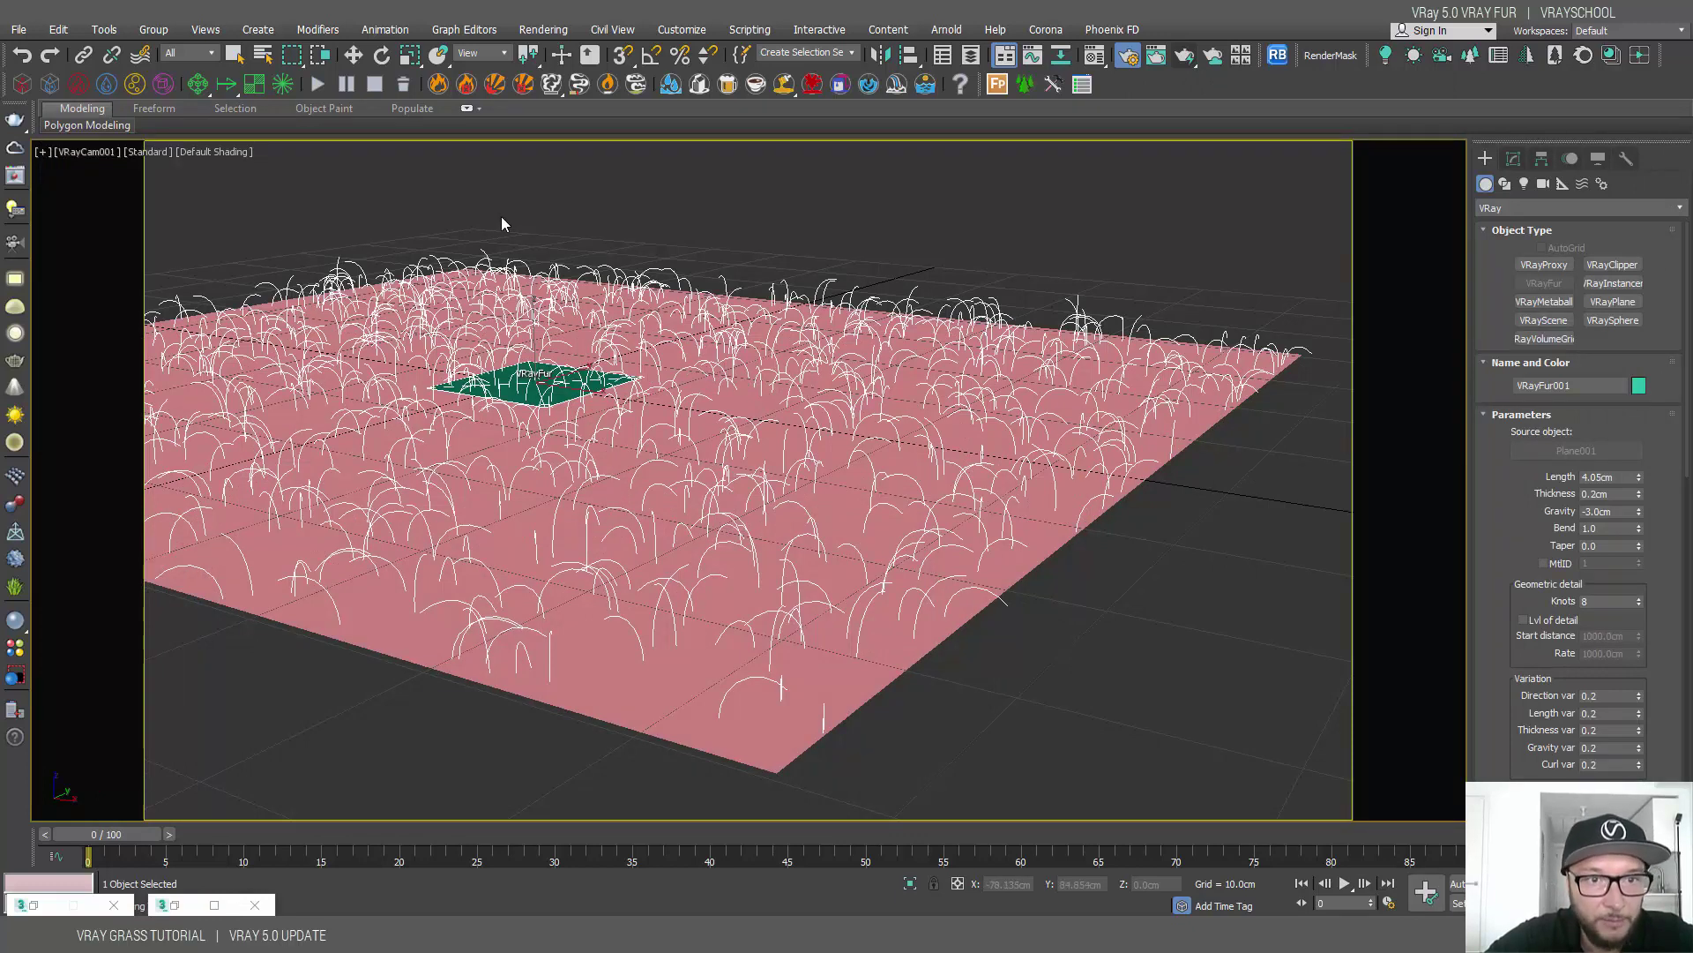
click(353, 56)
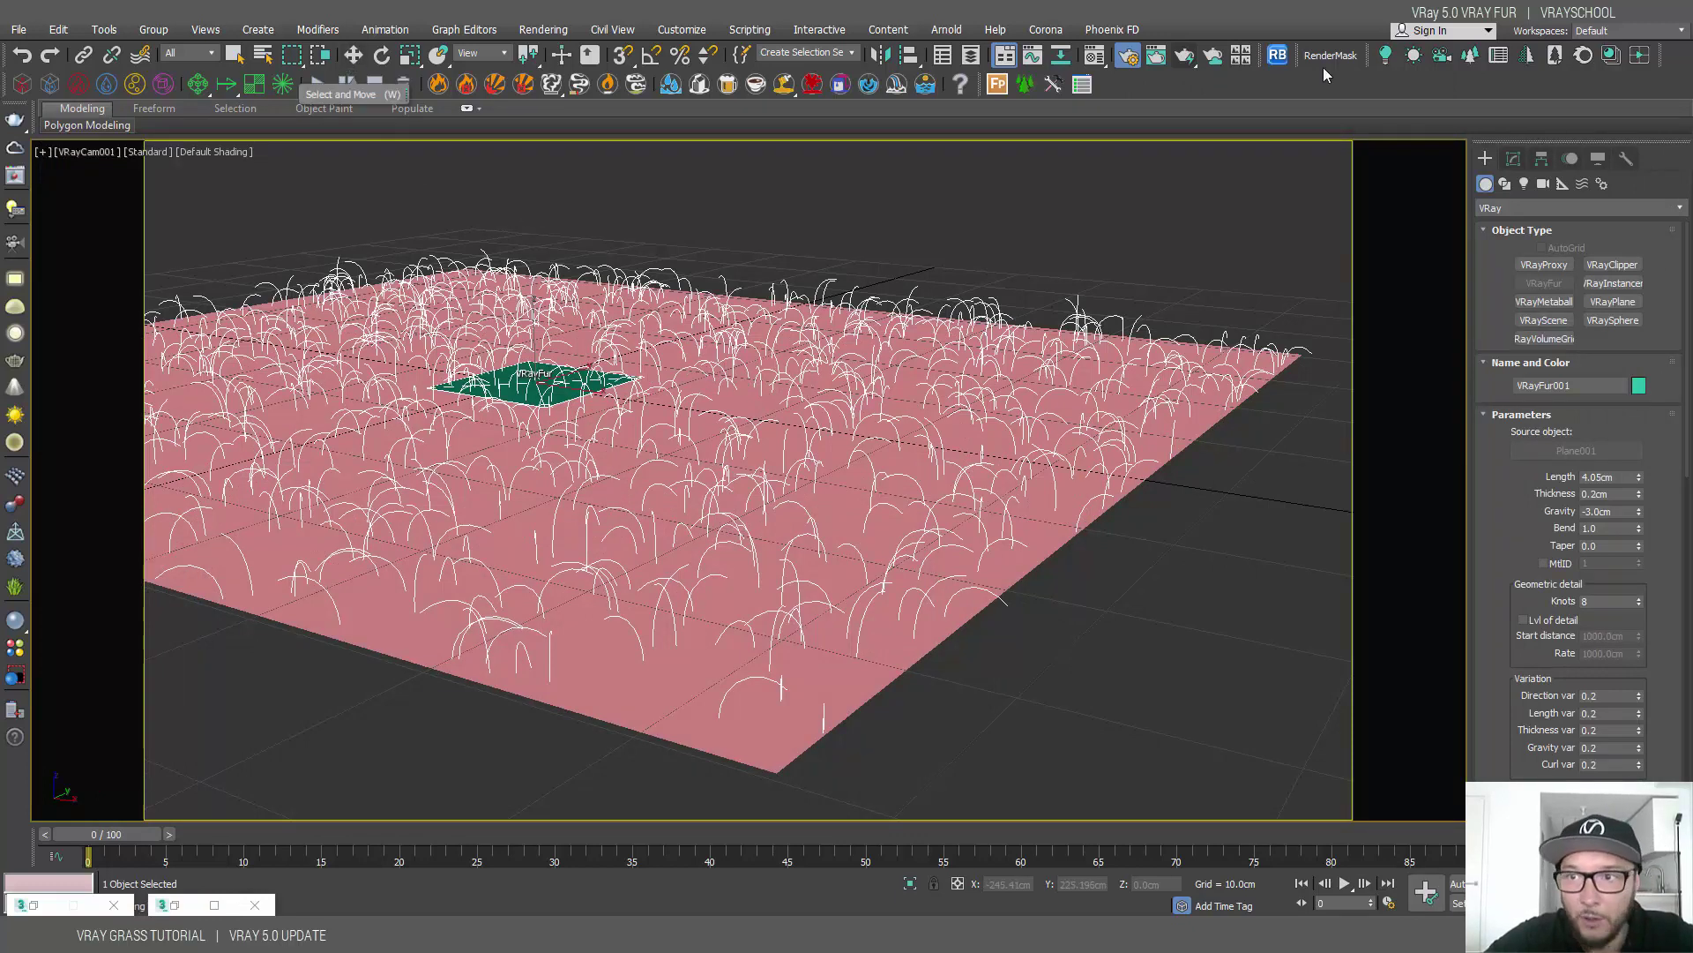
Create a VRaySun in the top view, placed beyond the plane's upper-right corner with its target at the plane's centre
click(1523, 184)
click(1549, 210)
click(1533, 226)
click(1535, 209)
click(1510, 272)
click(1613, 282)
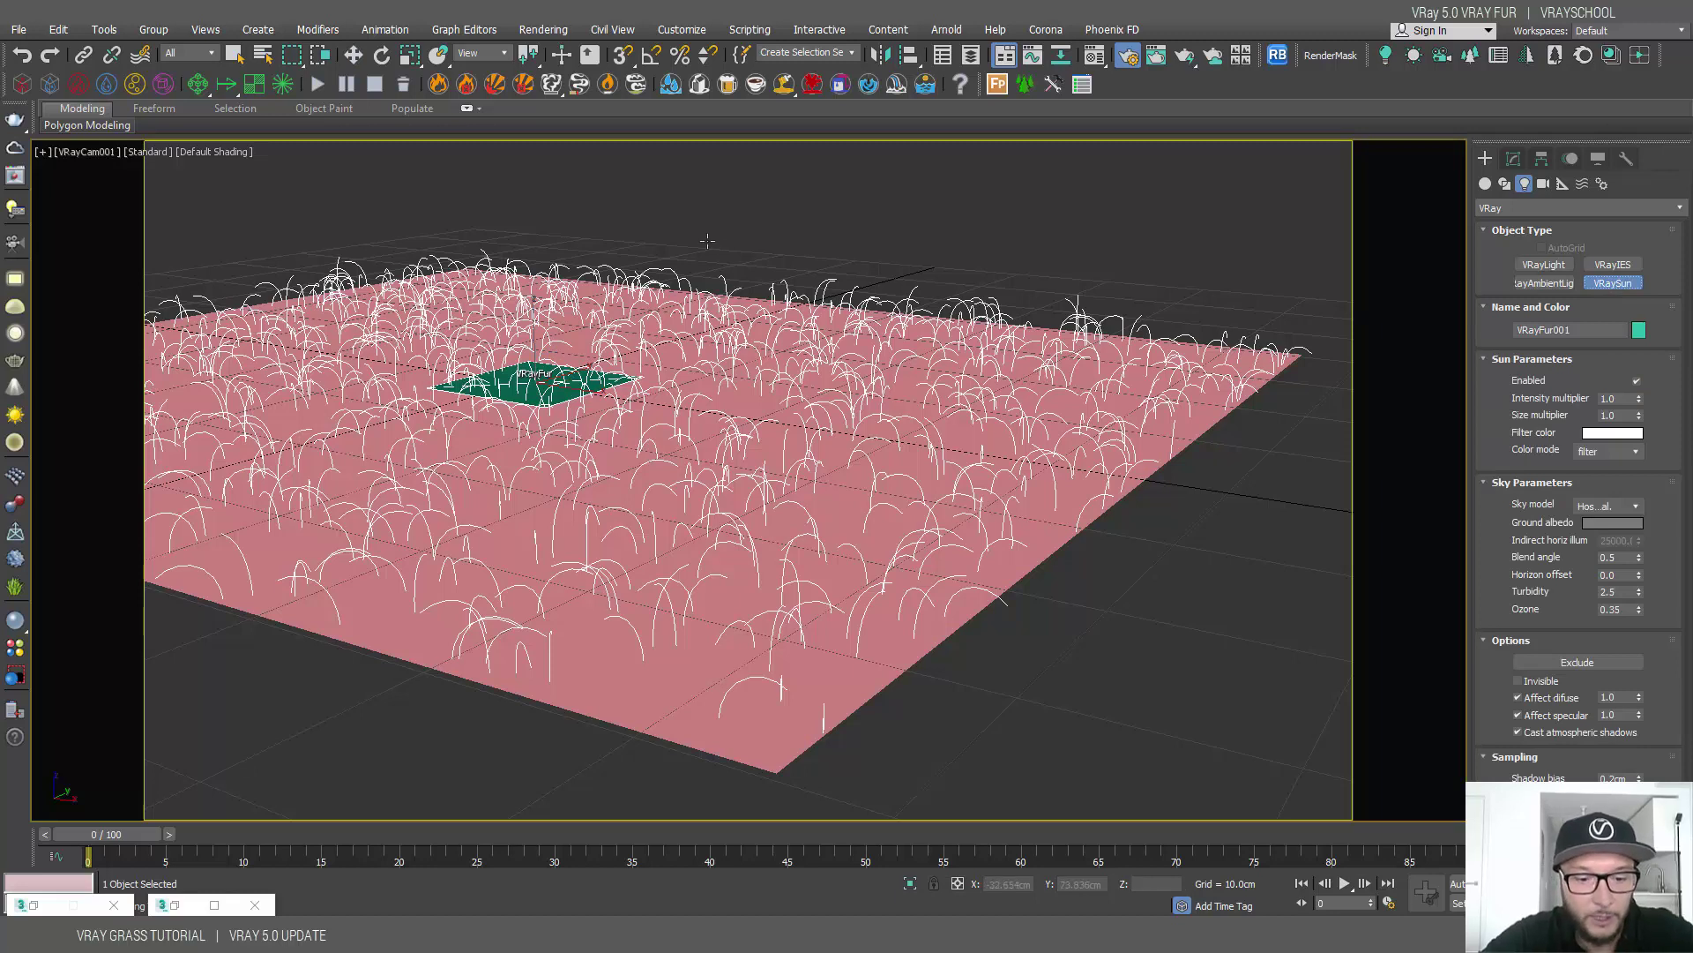
key(t)
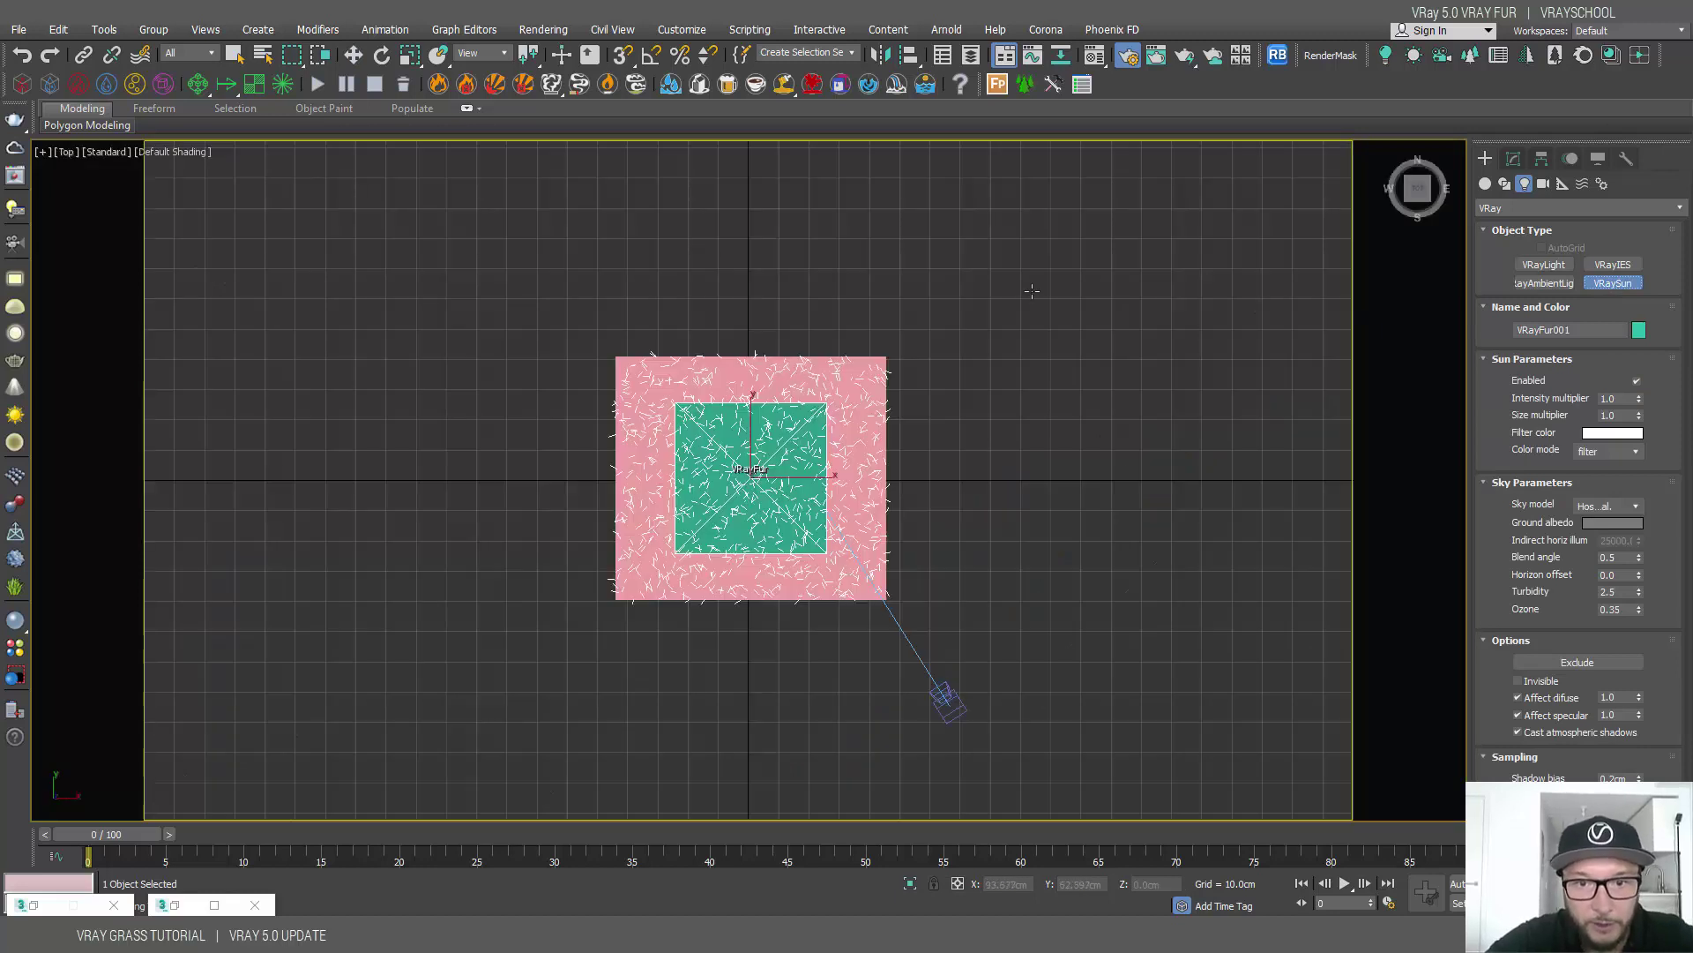
drag(1122, 208, 756, 476)
click(901, 522)
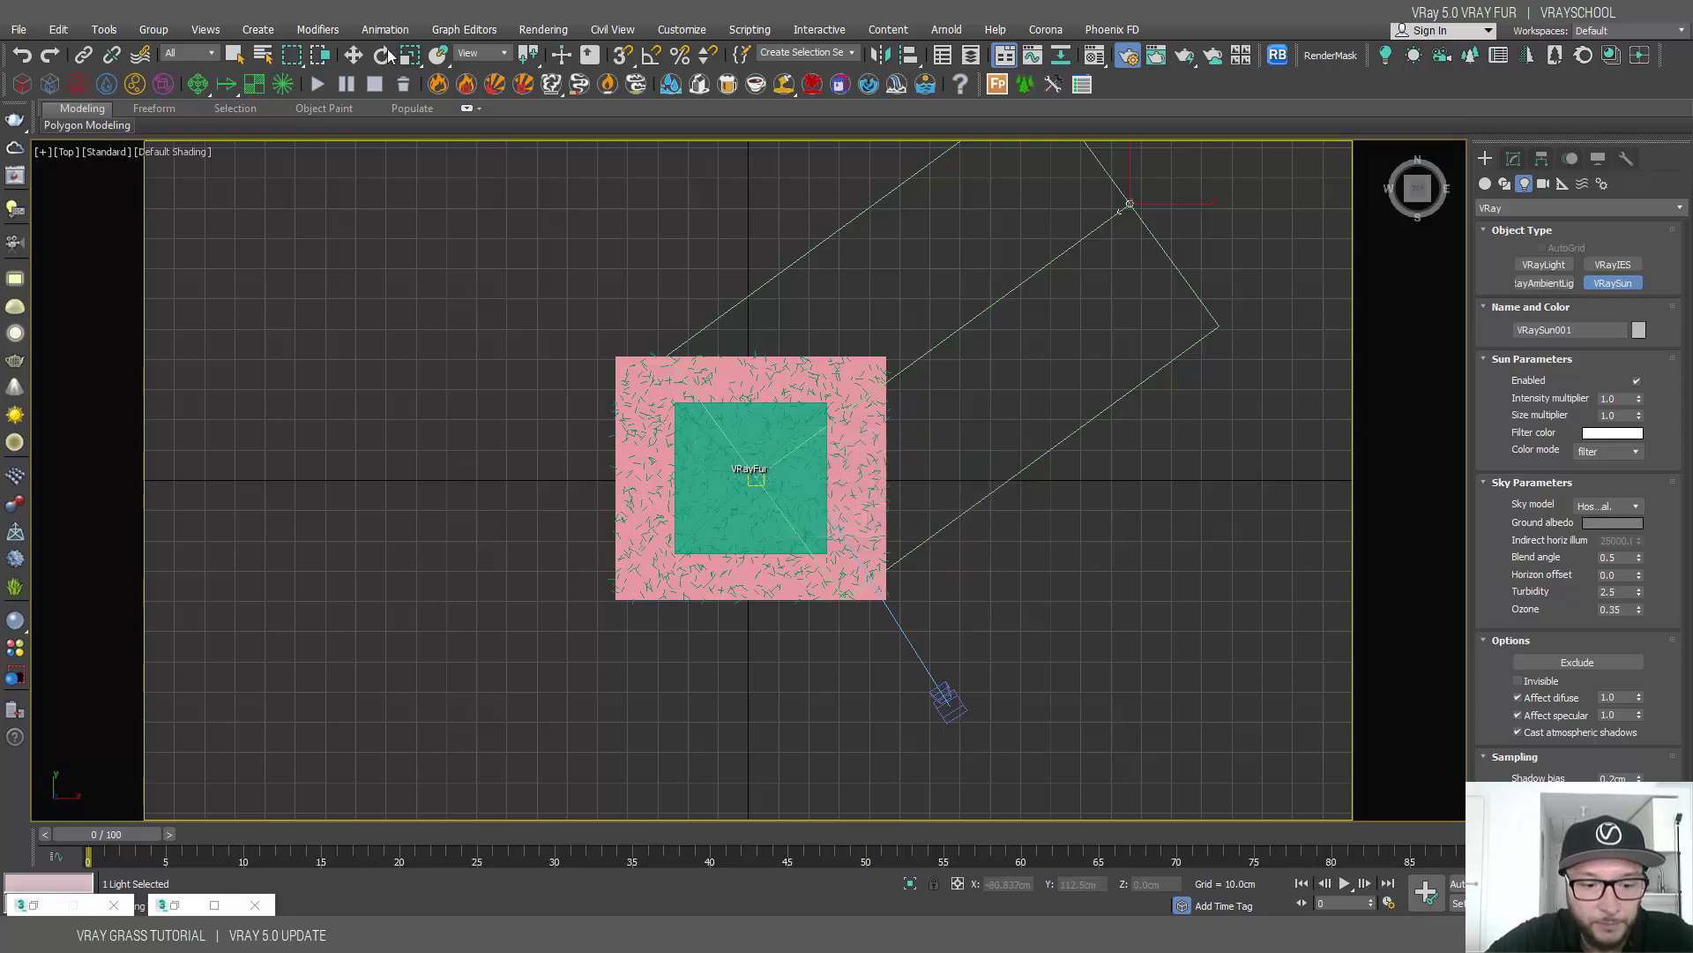
Raise the sun in the front view to a height of about 77 cm and return to the camera view
click(354, 55)
key(f)
drag(1223, 447, 1122, 130)
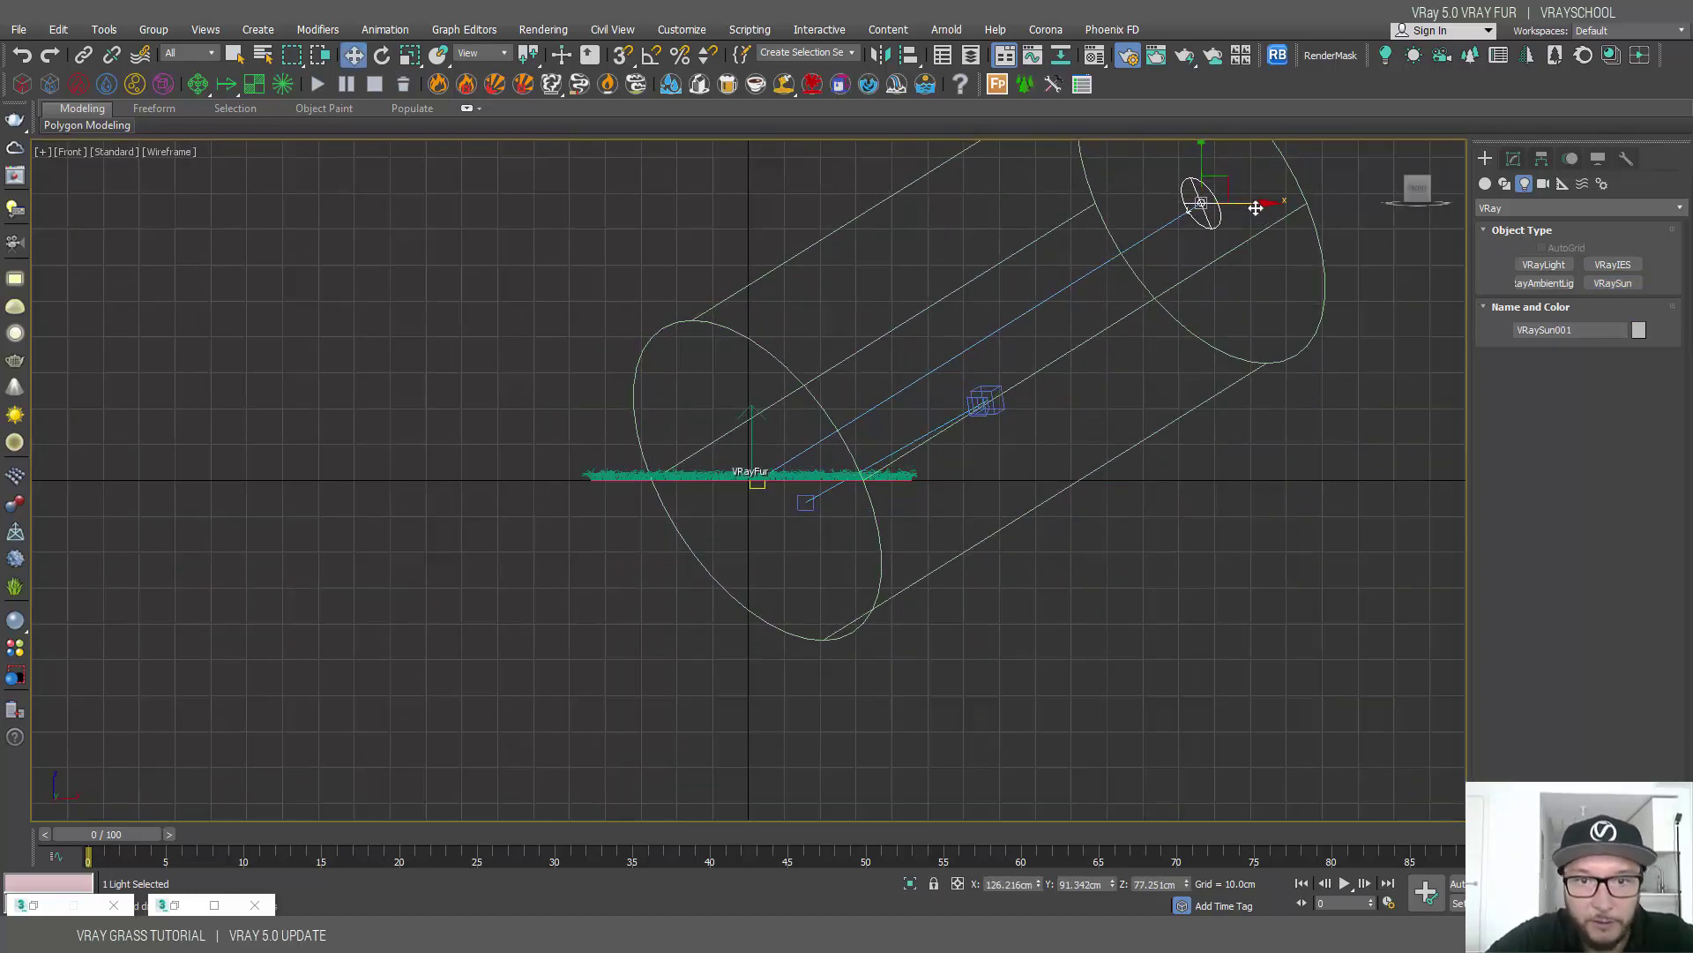
key(c)
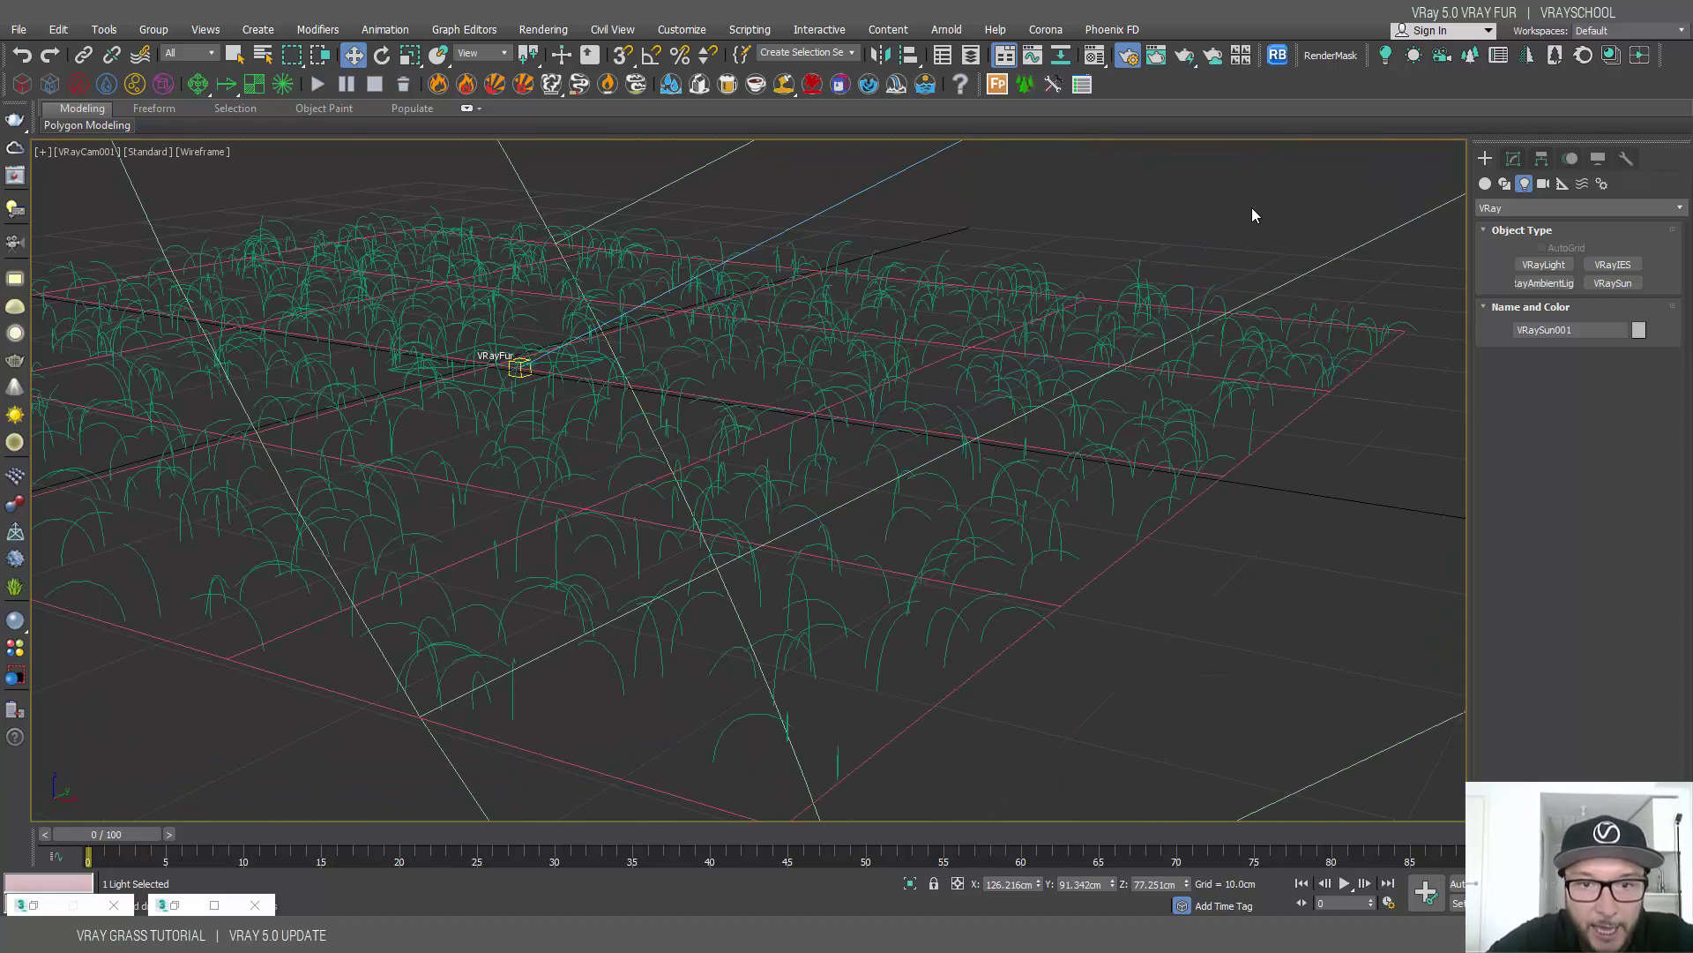
Render the sunlit fur from the camera, stop the render and move the frame buffer aside to uncover the viewport
click(1187, 56)
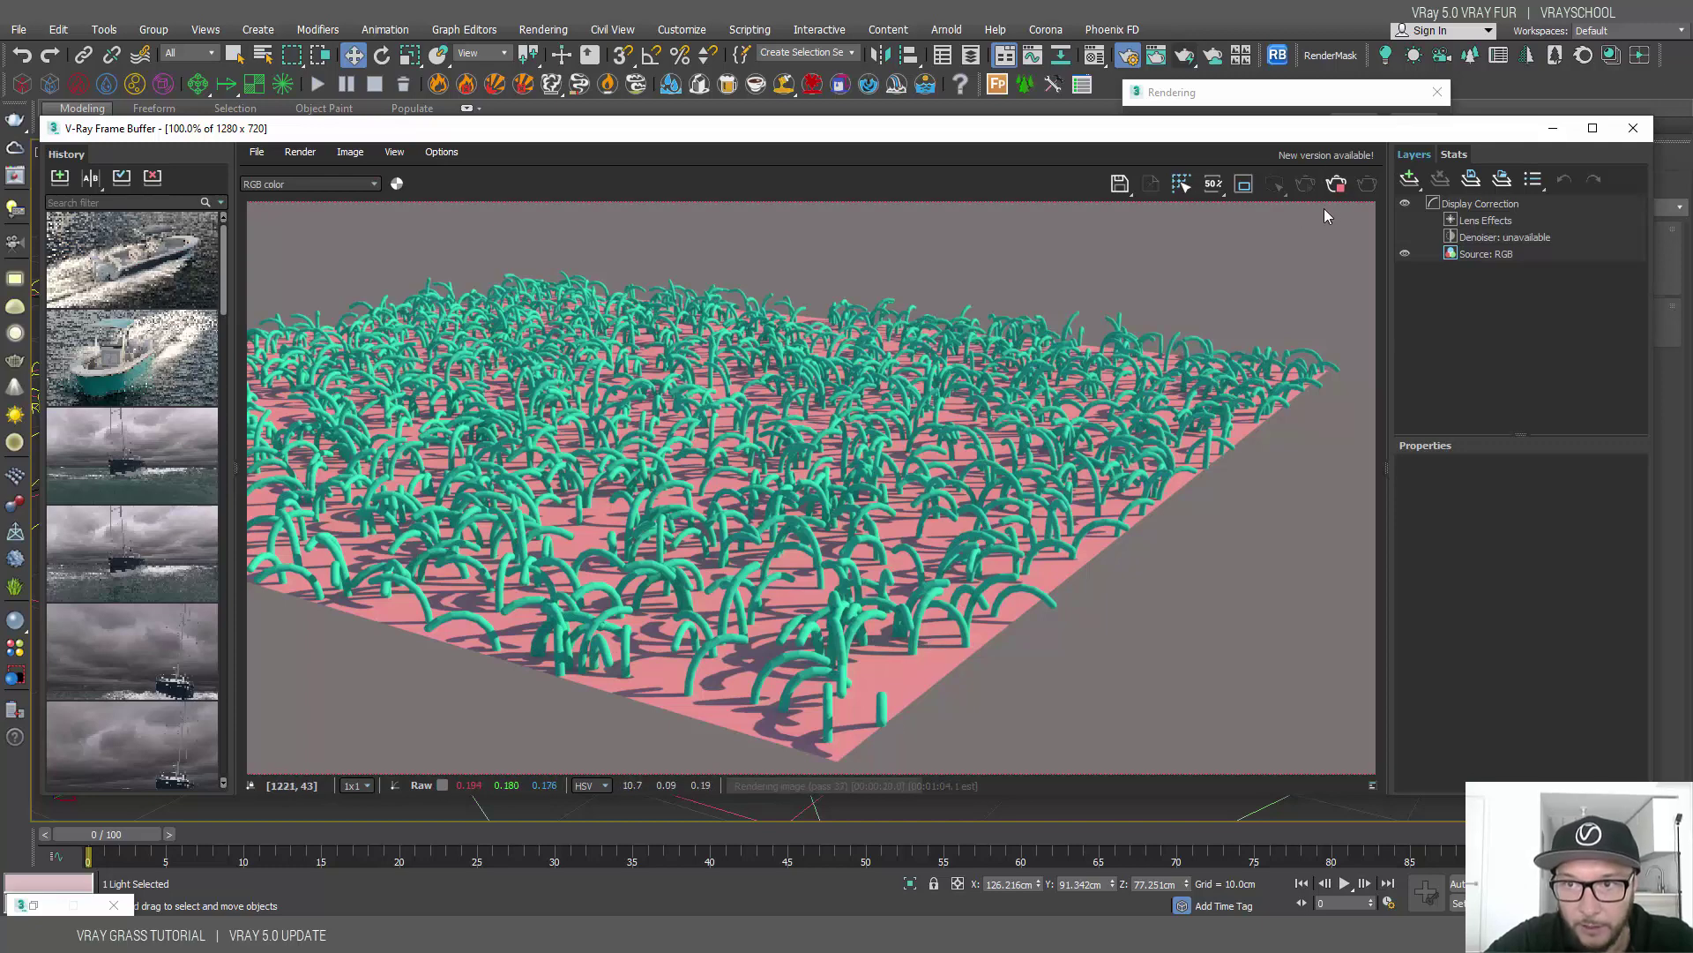
click(1337, 184)
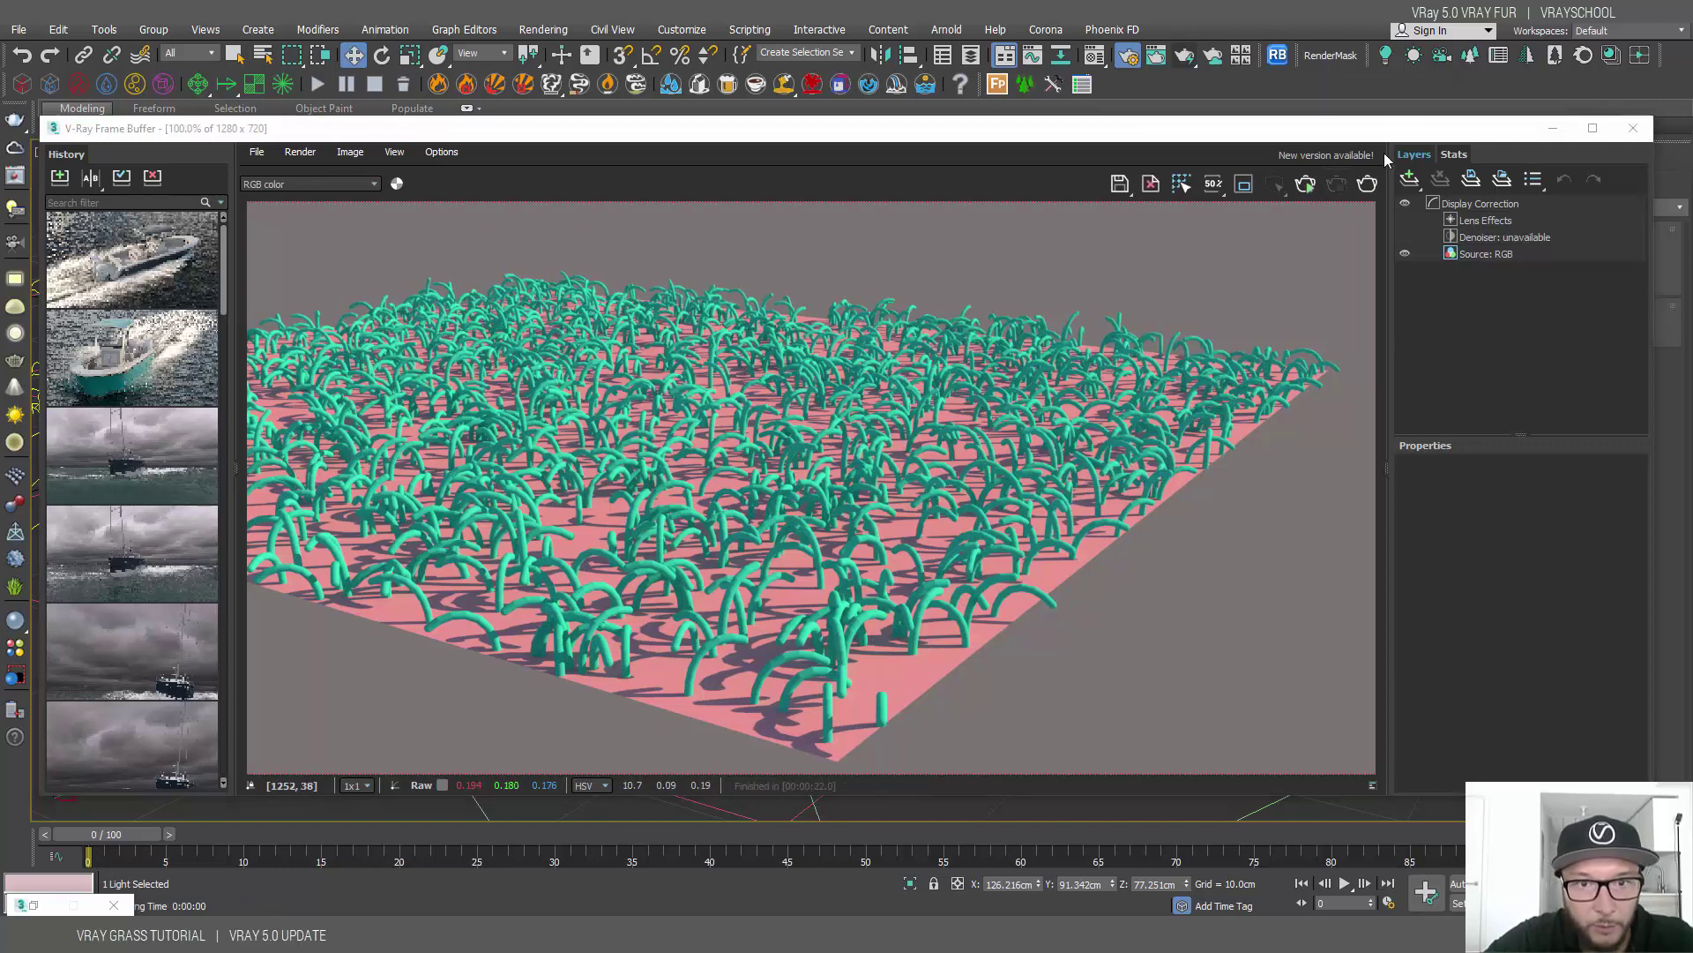
drag(1491, 136, 760, 121)
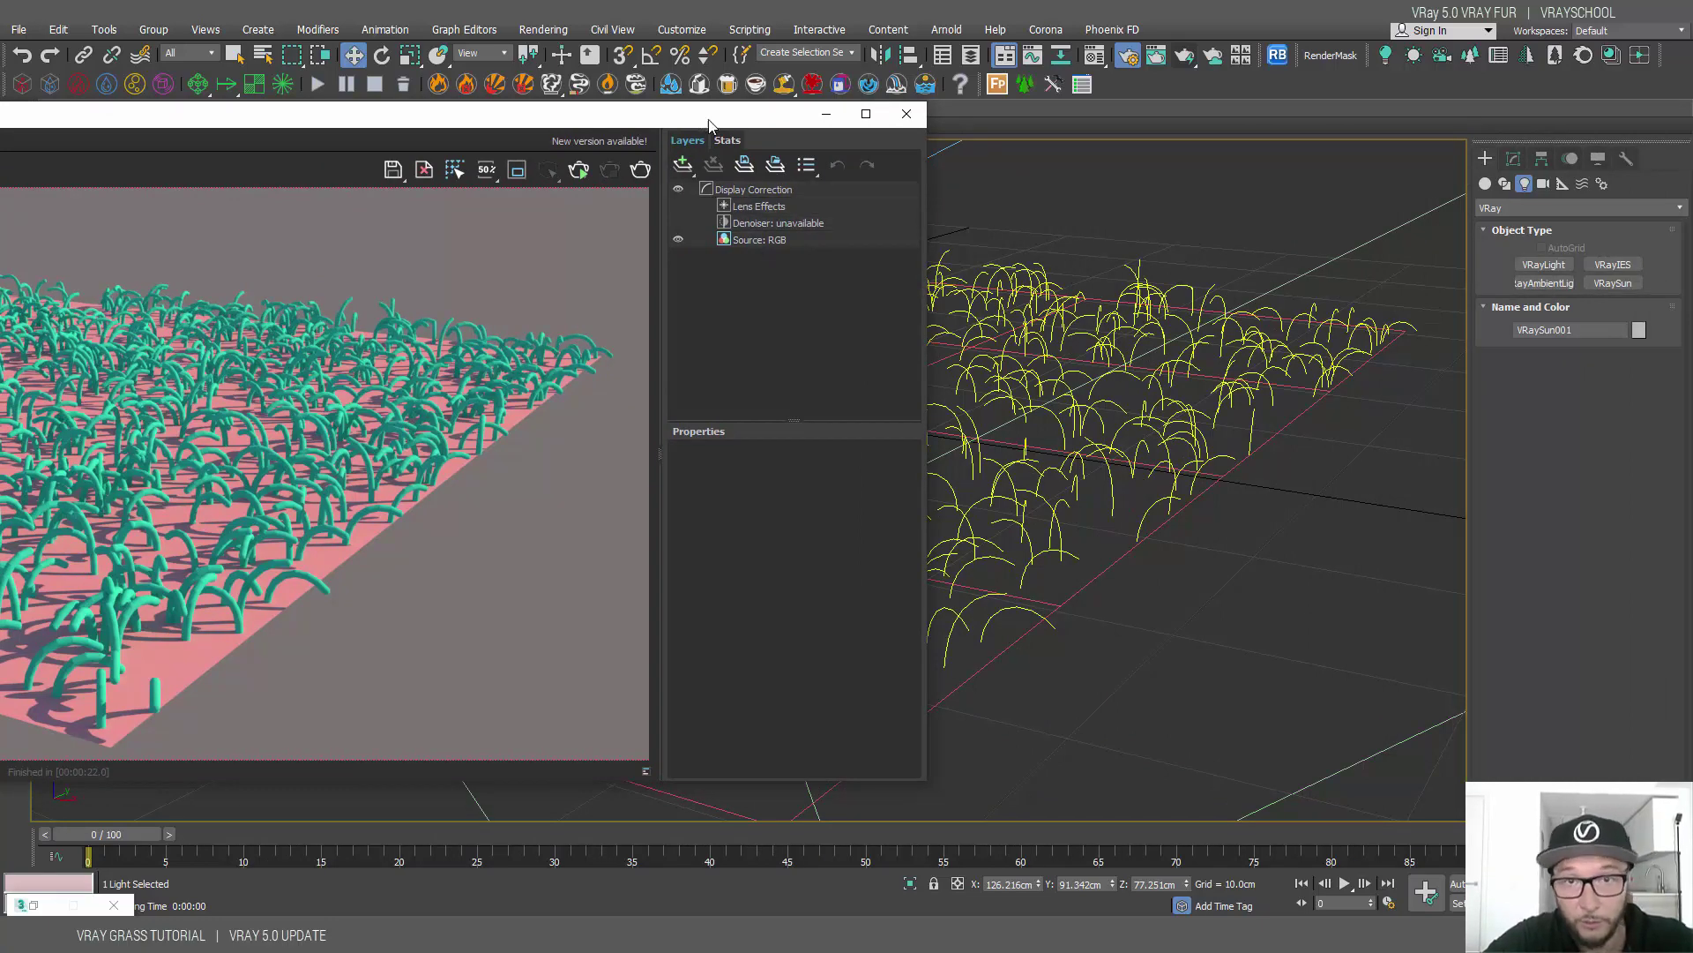
drag(698, 121, 926, 135)
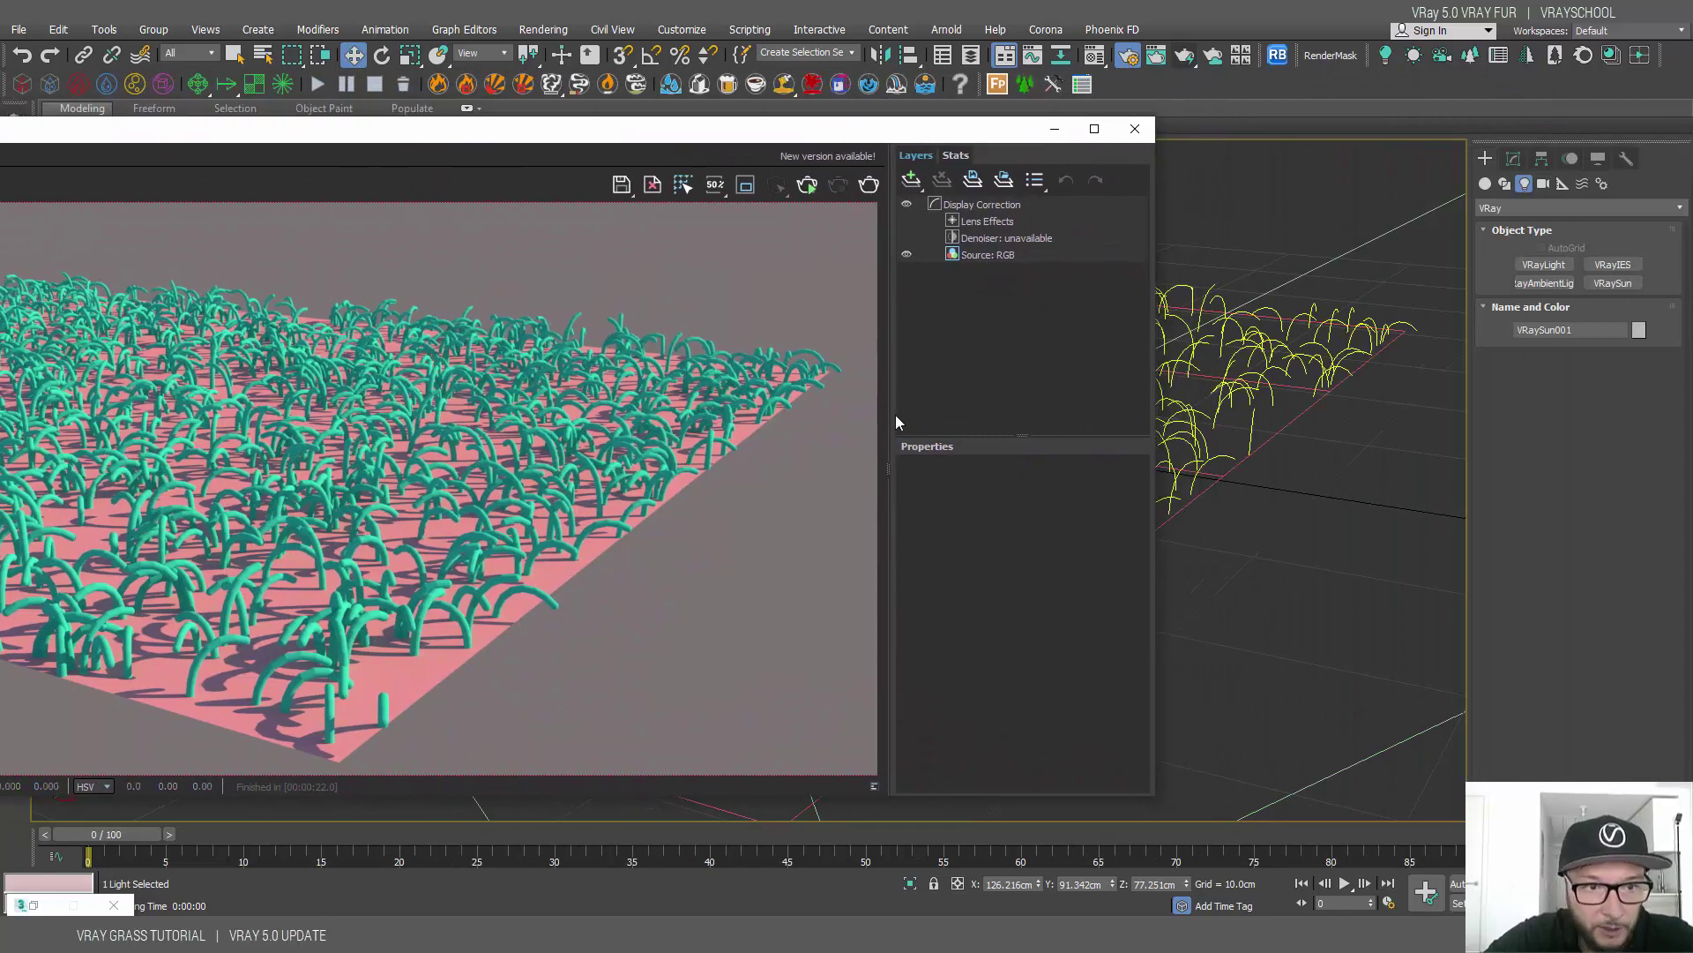
drag(911, 136, 767, 137)
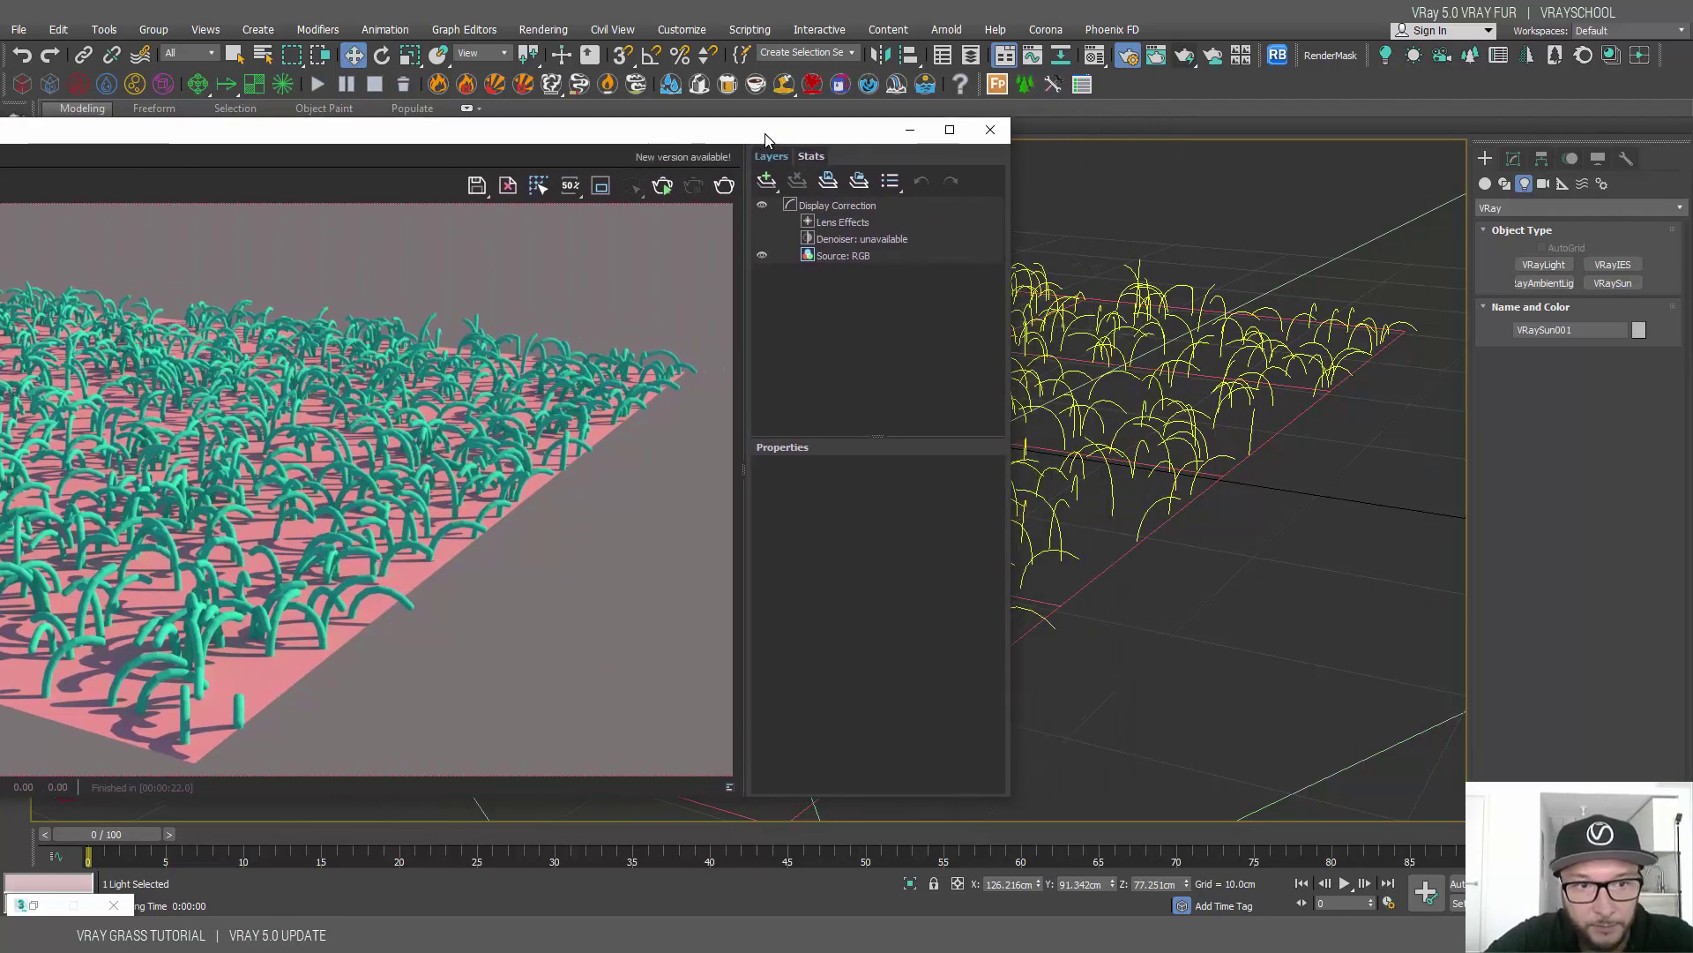
Select the fur, open its parameters for editing and start interactive rendering in the frame buffer
click(1138, 423)
click(1514, 158)
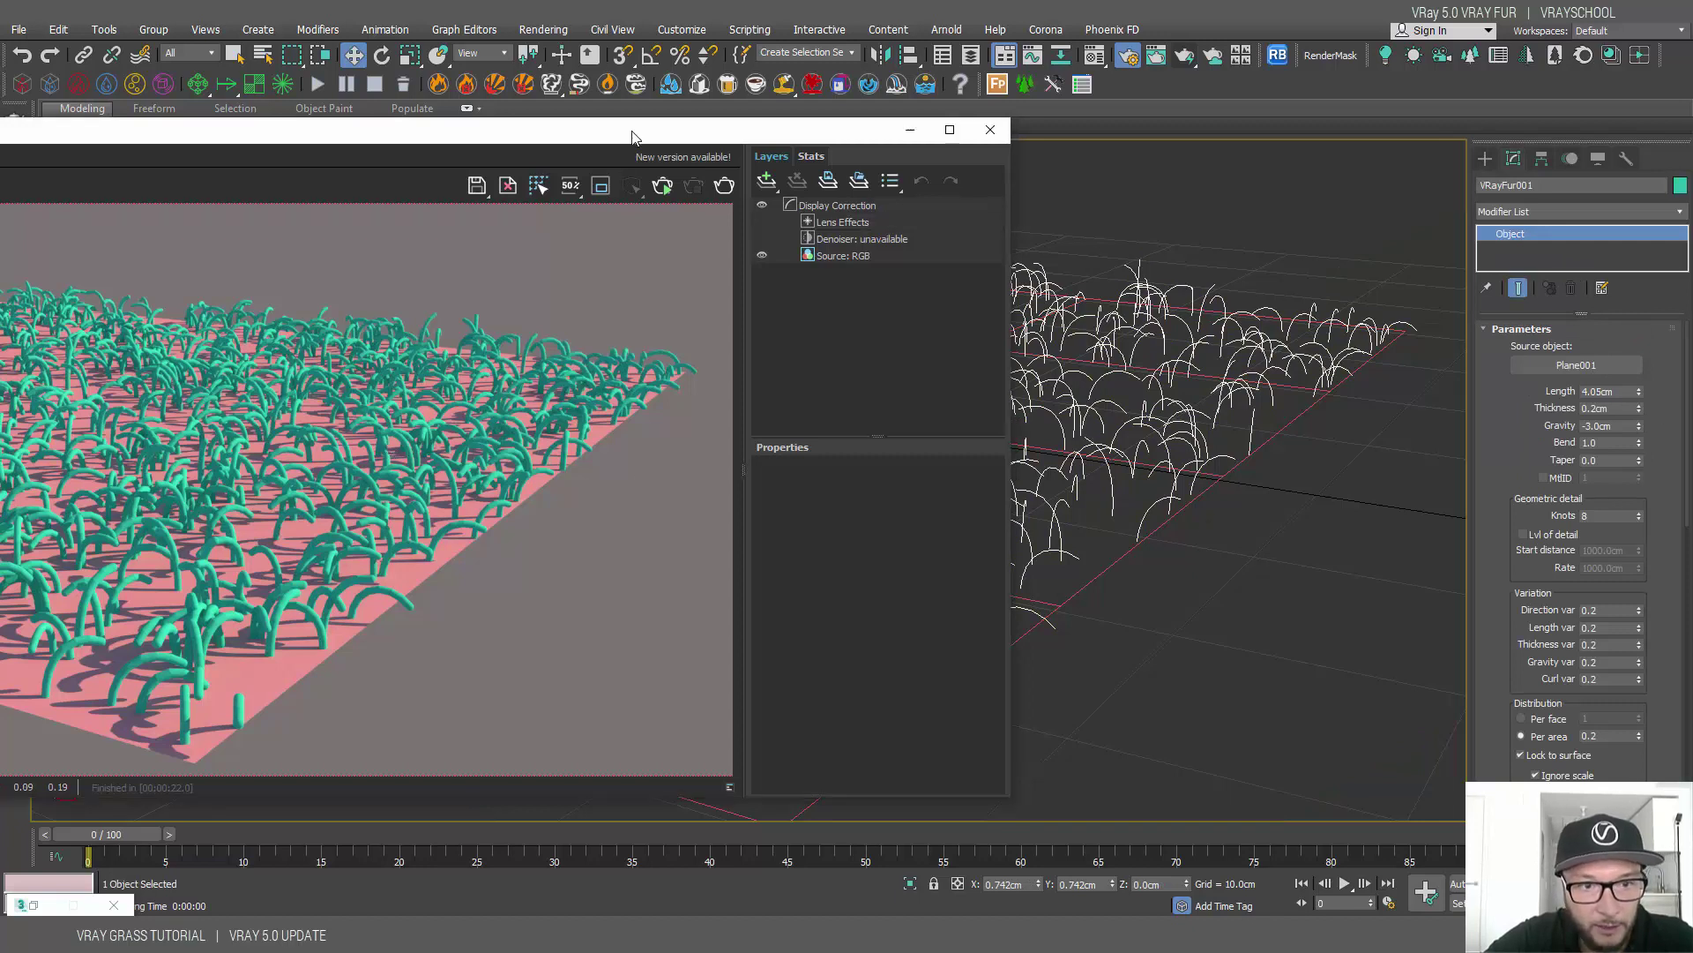
drag(631, 129, 776, 127)
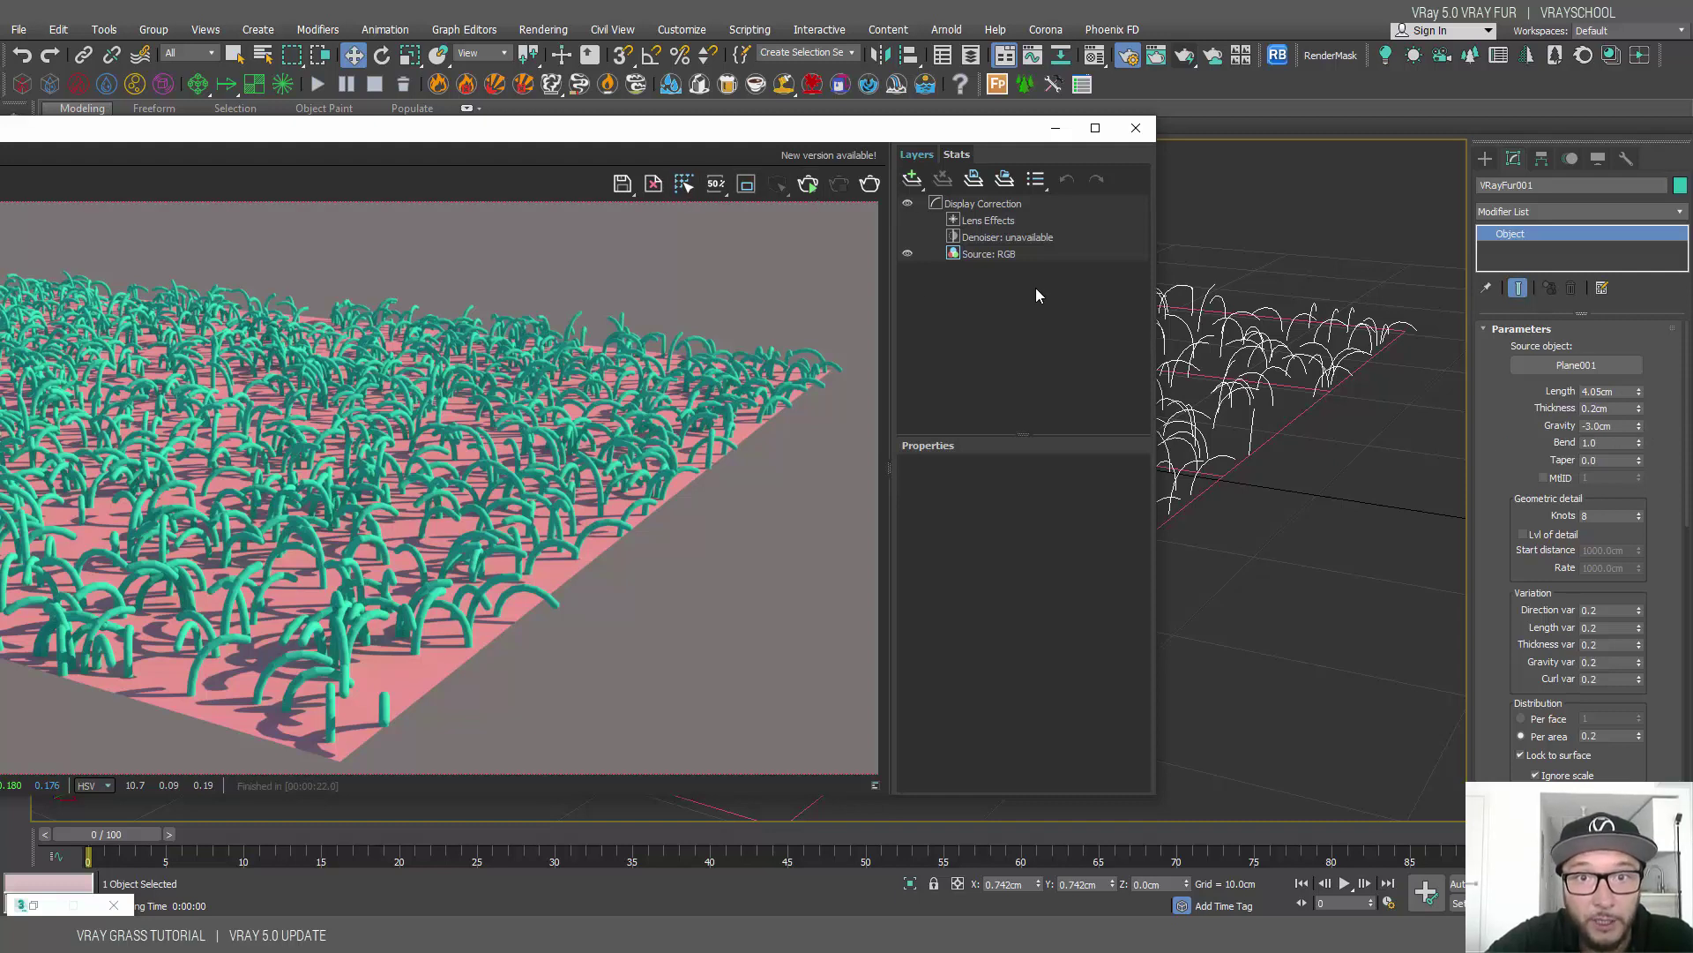
click(807, 185)
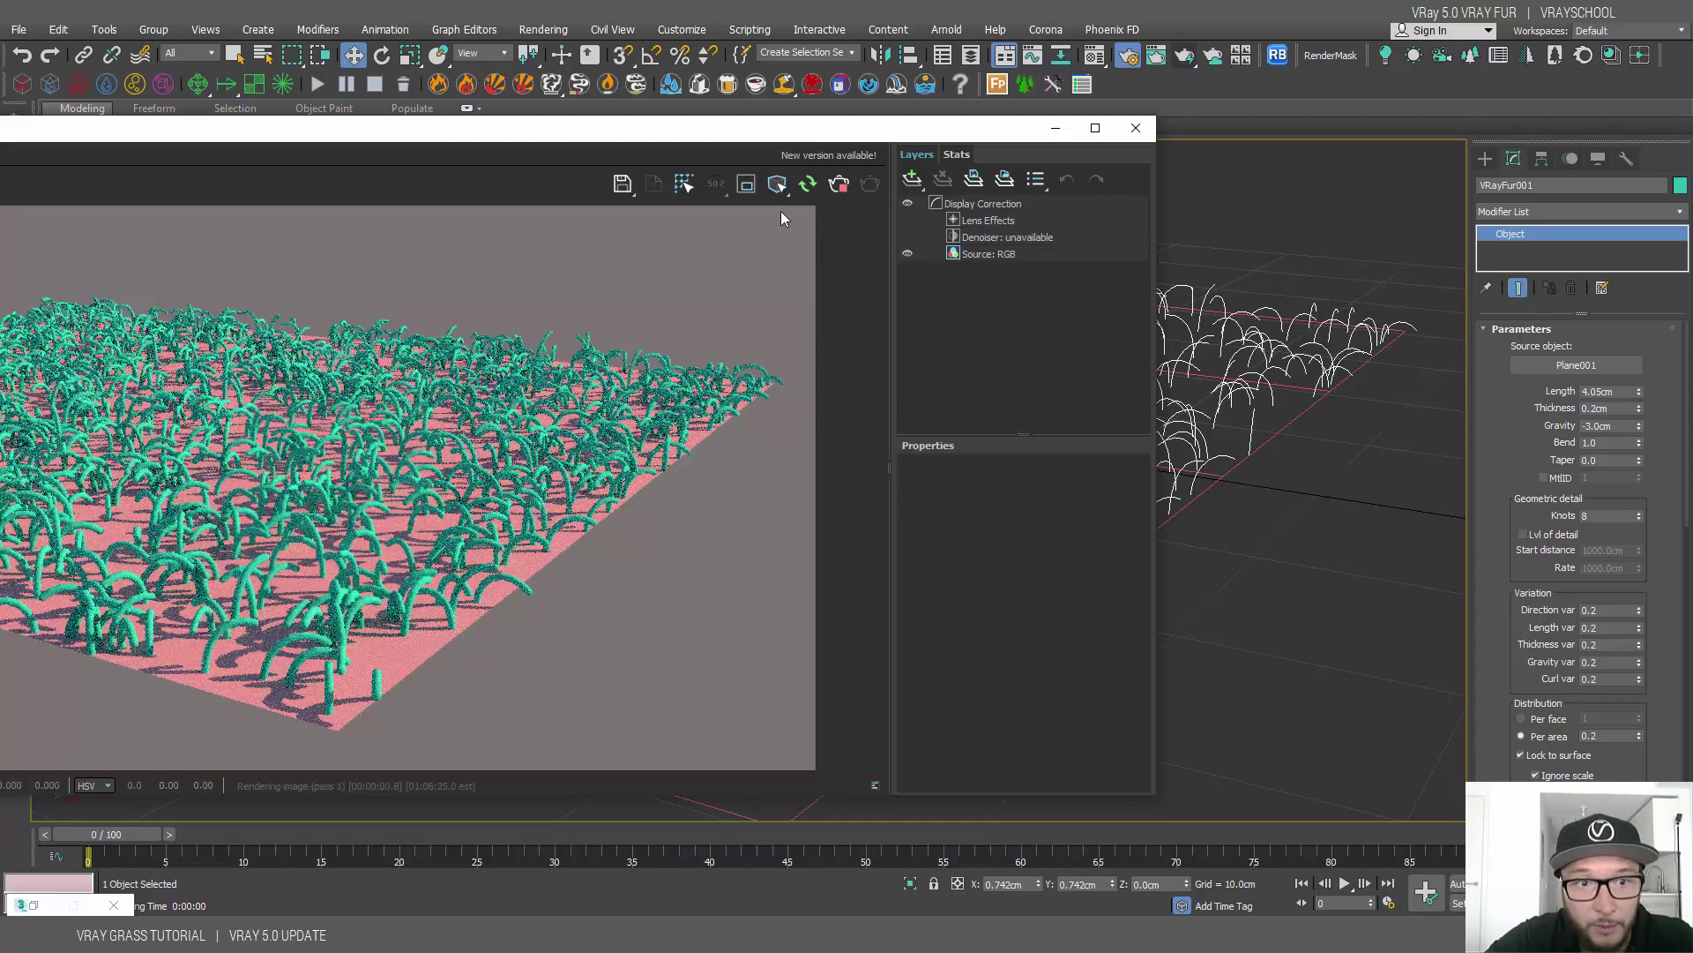
Set the fur's gravity to -1.443 cm and move the frame buffer aside to uncover more of the viewport
mouse_move(1639, 427)
mouse_down()
mouse_move(1639, 448)
mouse_move(1639, 402)
mouse_up()
drag(706, 128, 420, 115)
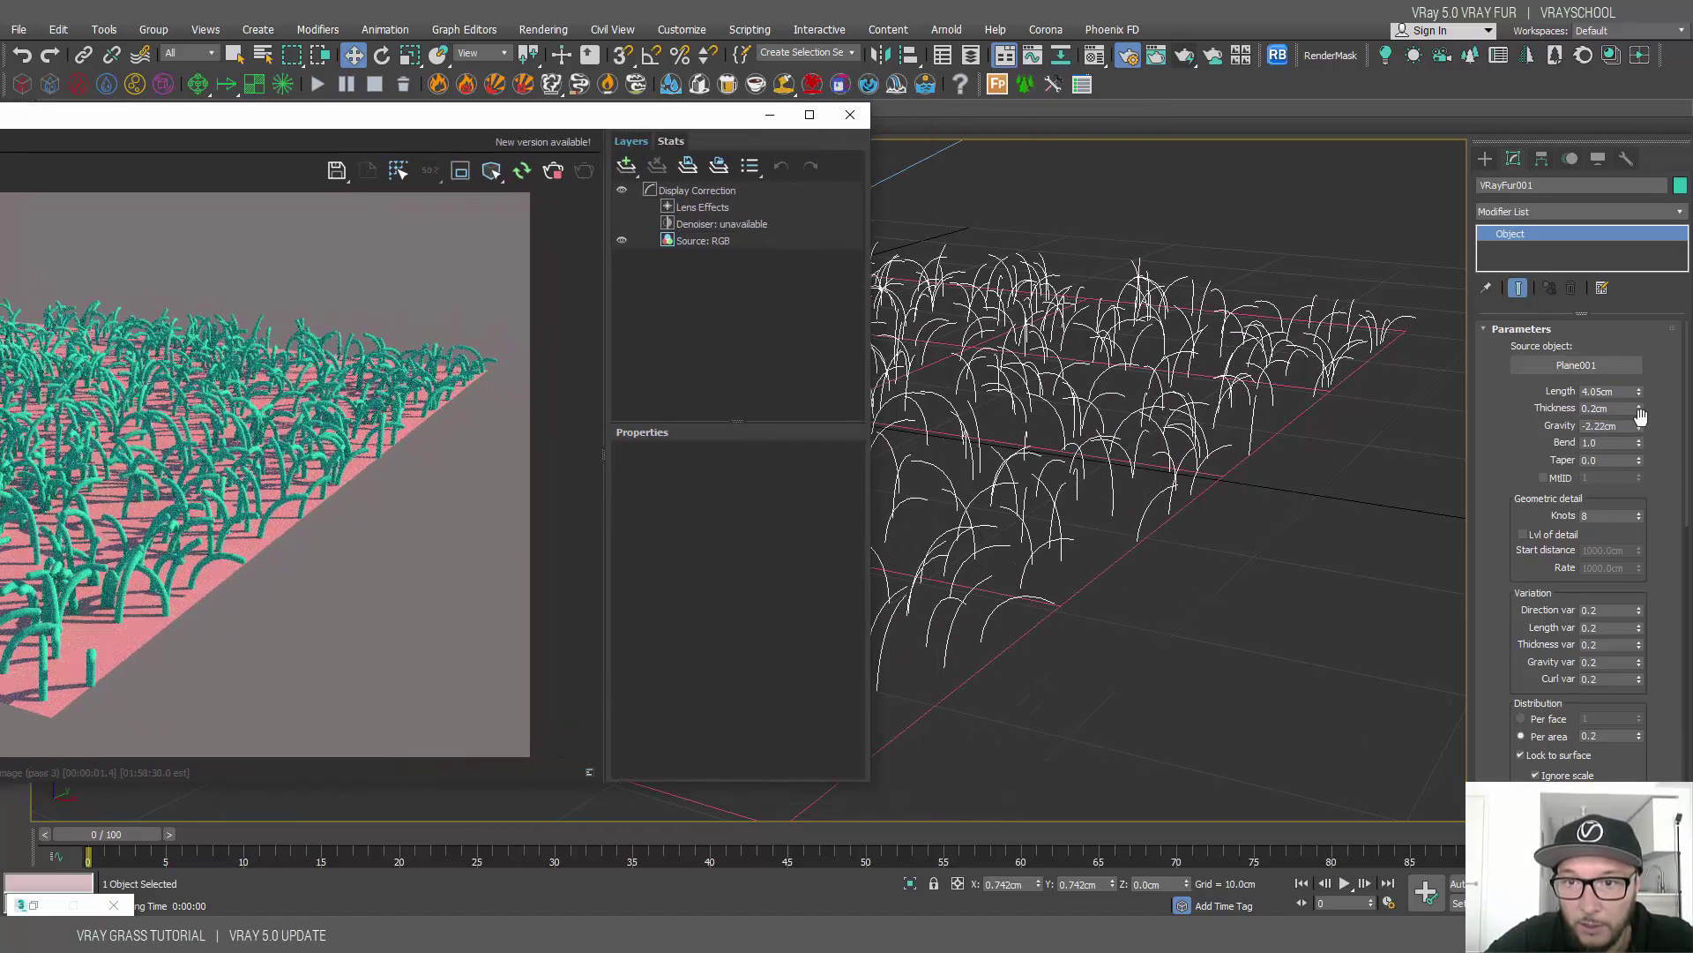
drag(1639, 425, 1643, 393)
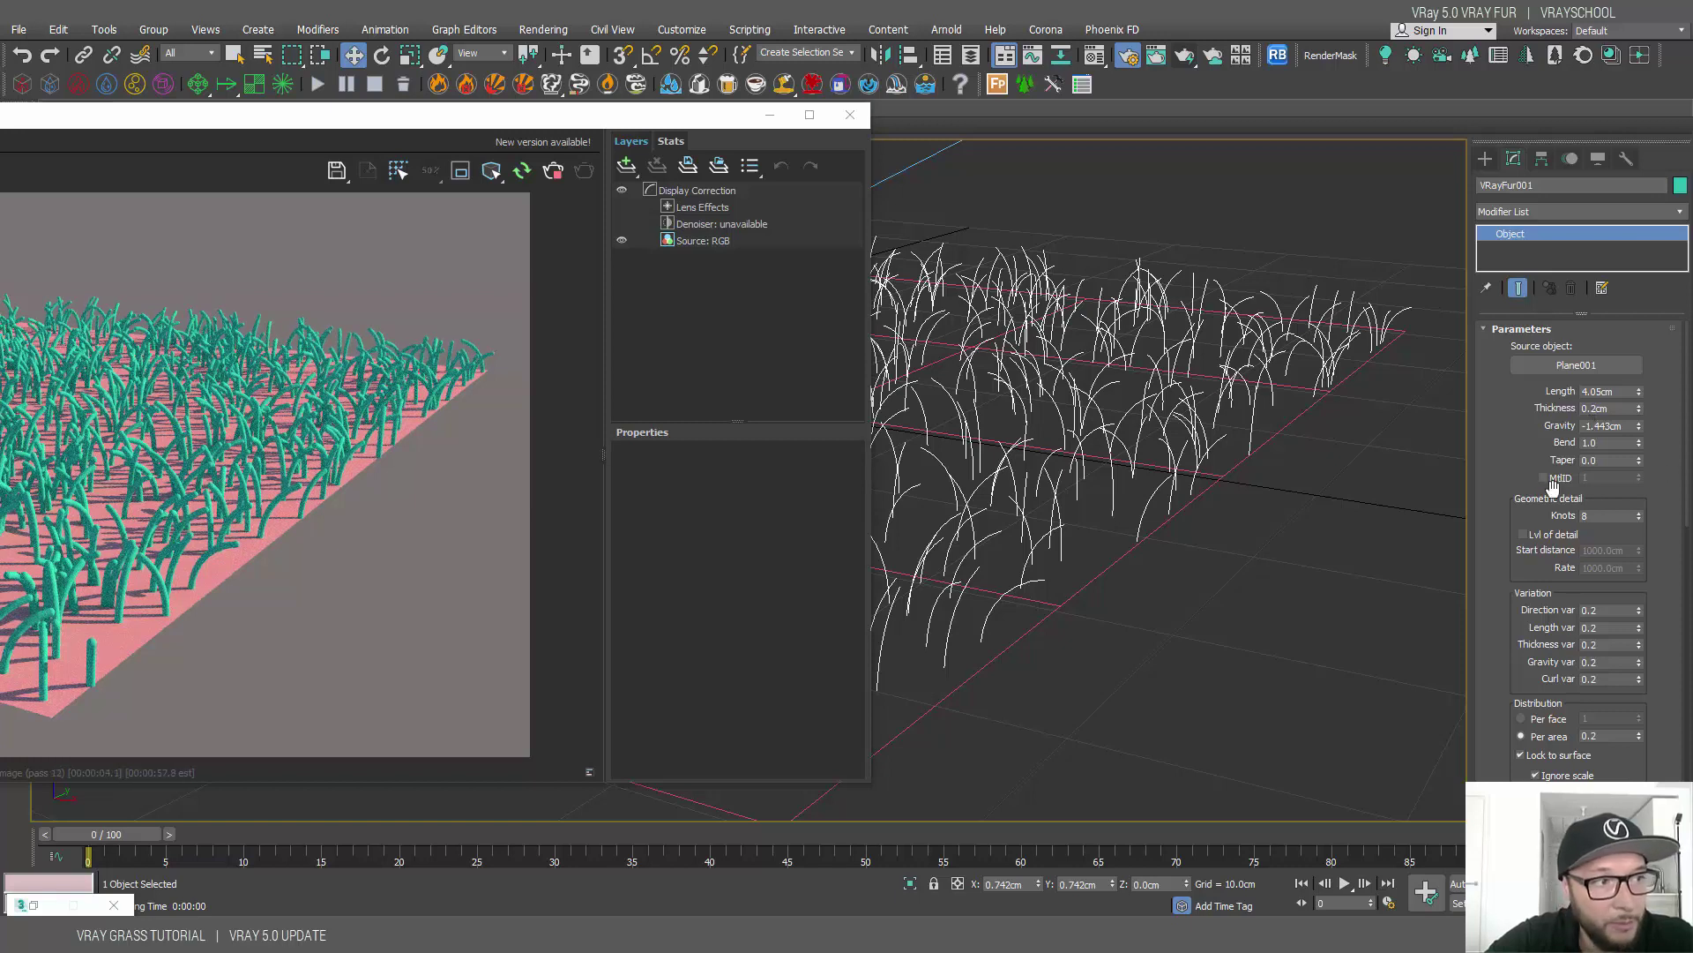
Set the fur's bend to 1.2 and its taper to 1.0
click(1595, 443)
text(1.2)
key(Return)
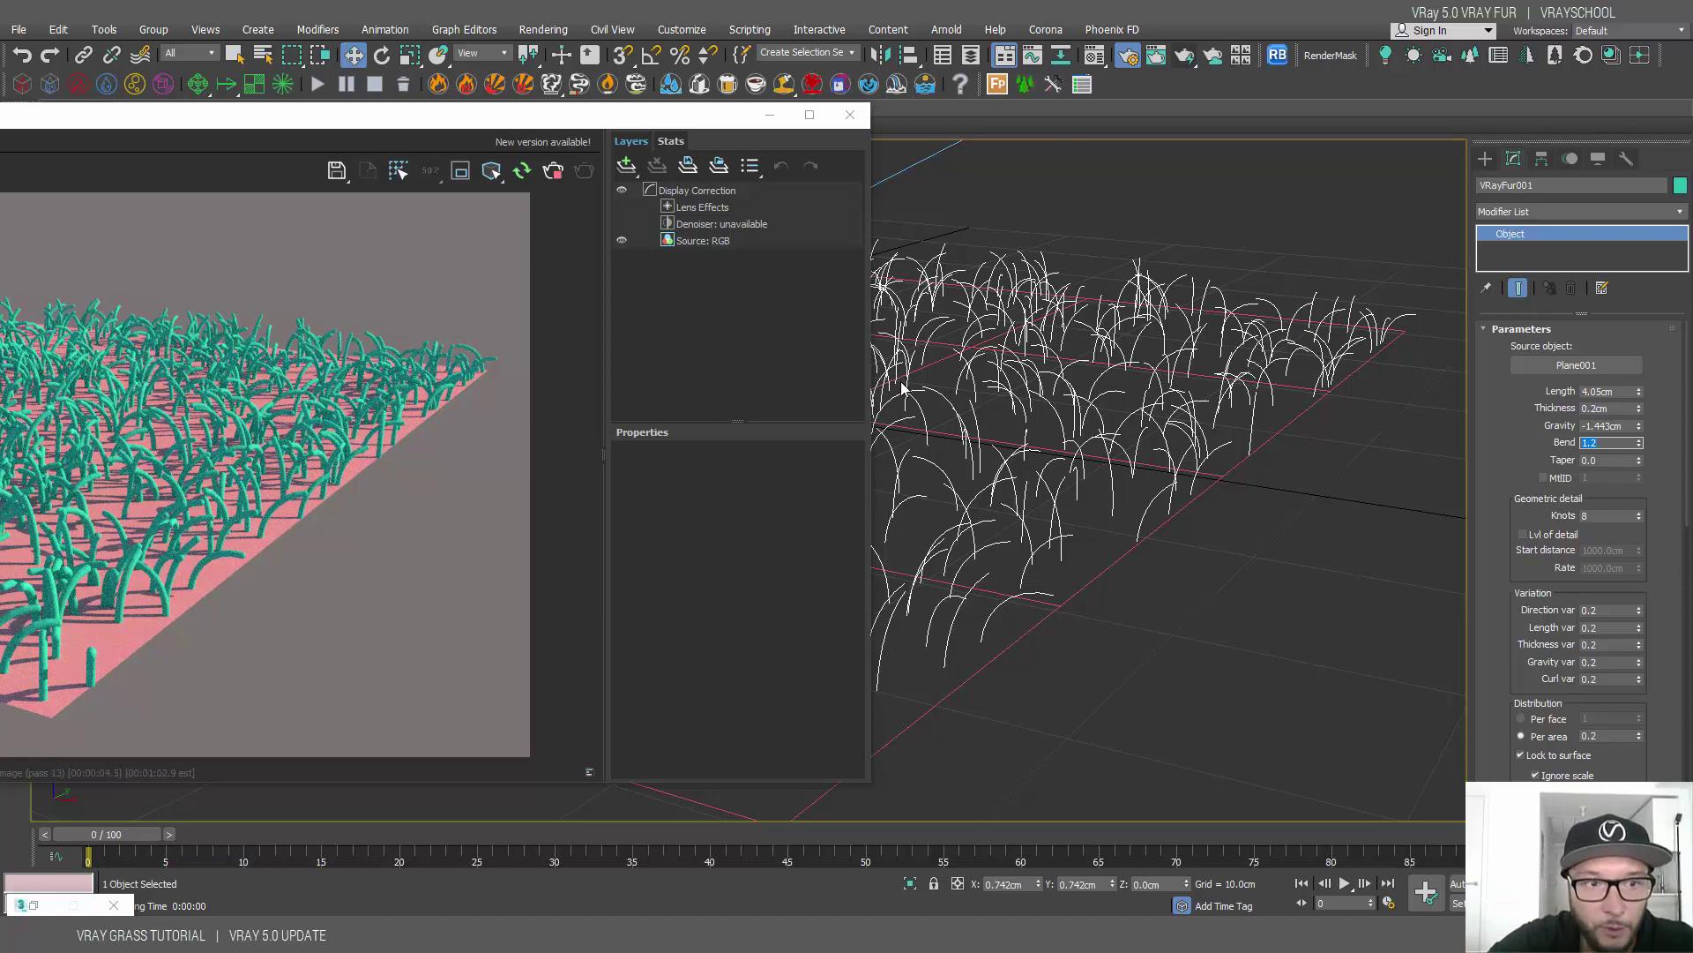
key(Tab)
text(1)
key(Return)
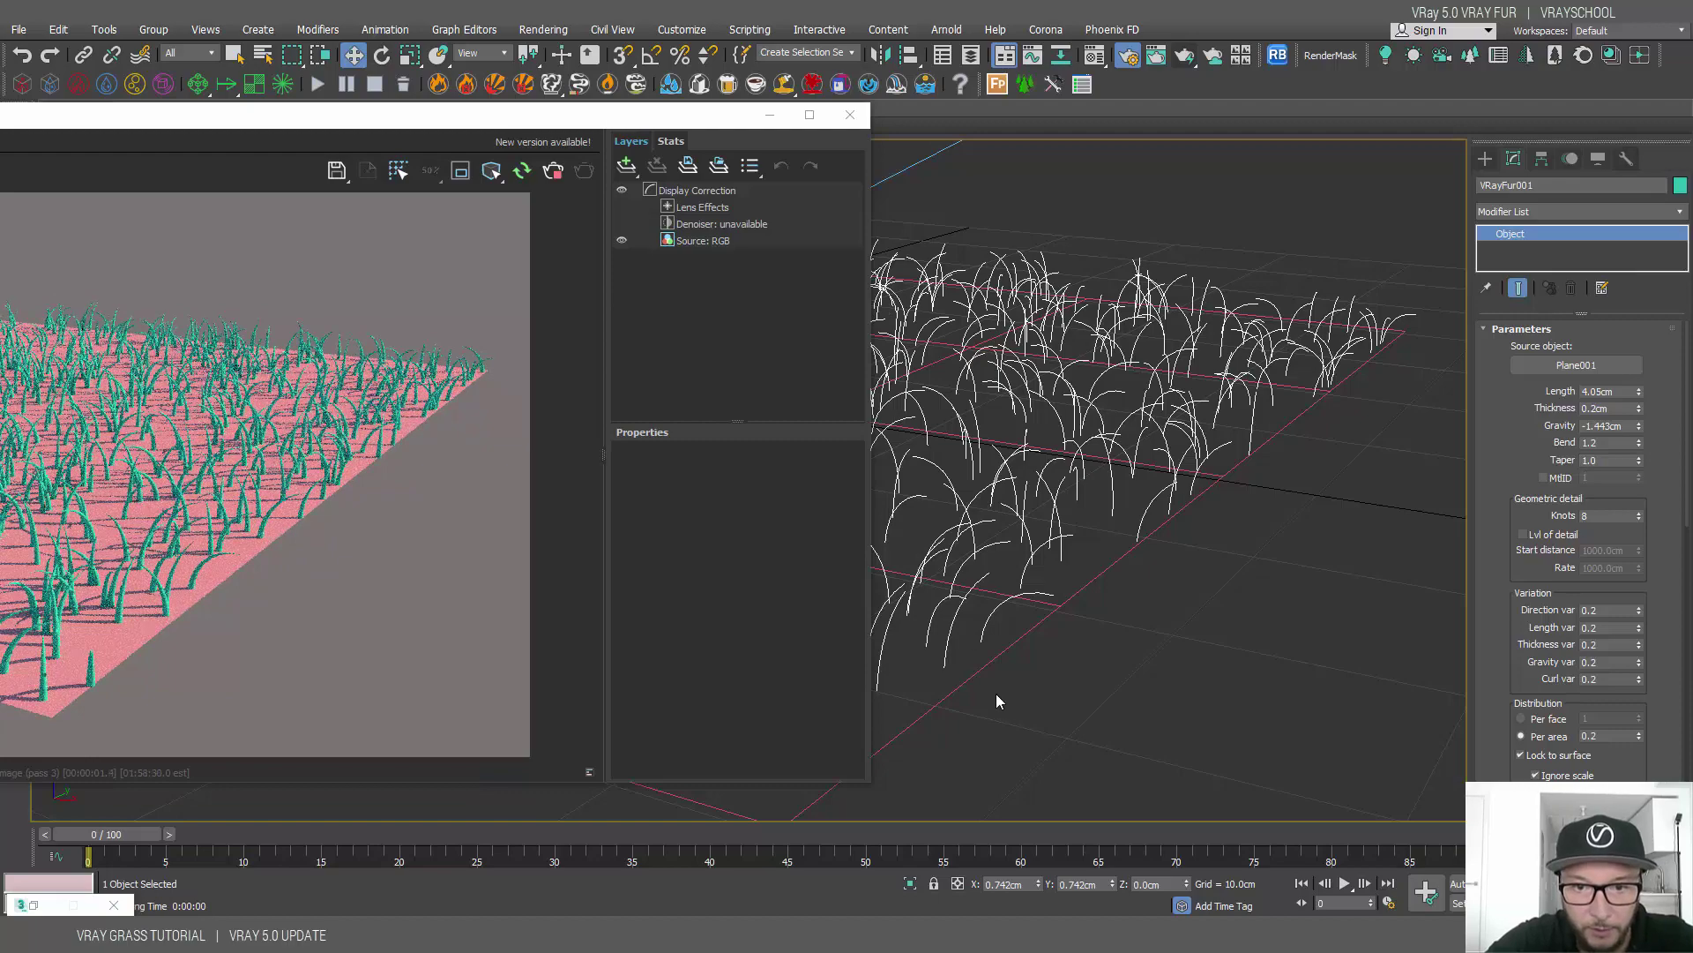
Dolly the camera in for a close-up of the grass blades and reselect the fur
click(962, 651)
ctrl+alt+middle_drag(1005, 650, 1005, 597)
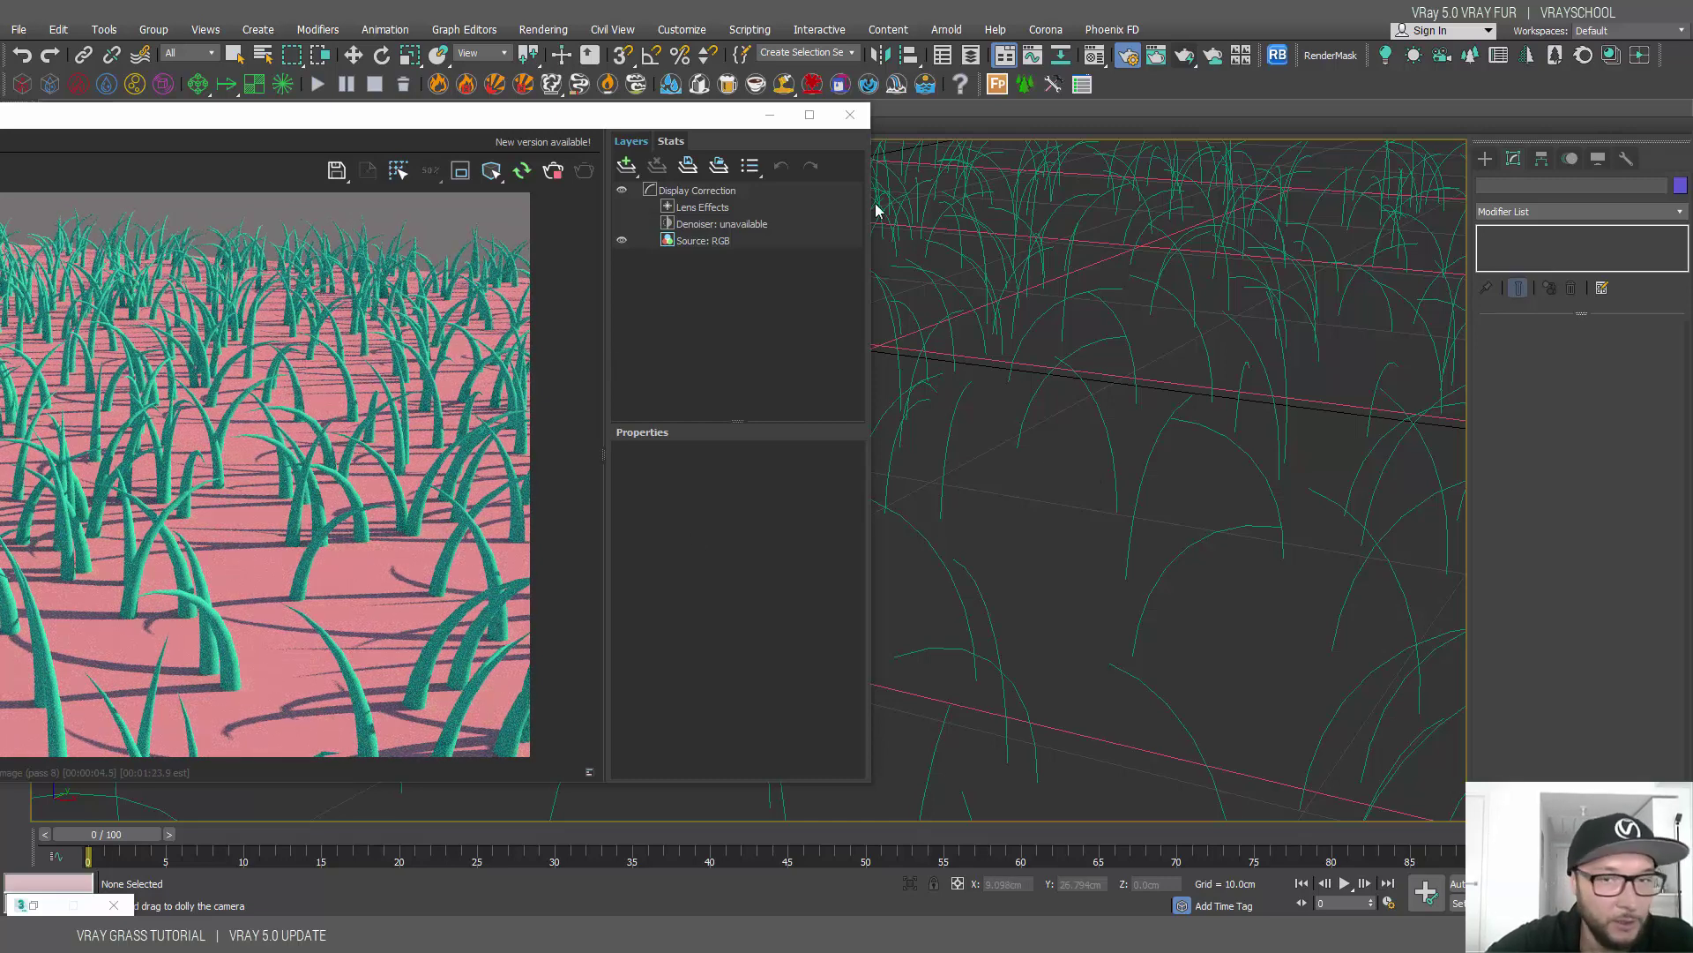
click(238, 55)
click(1021, 190)
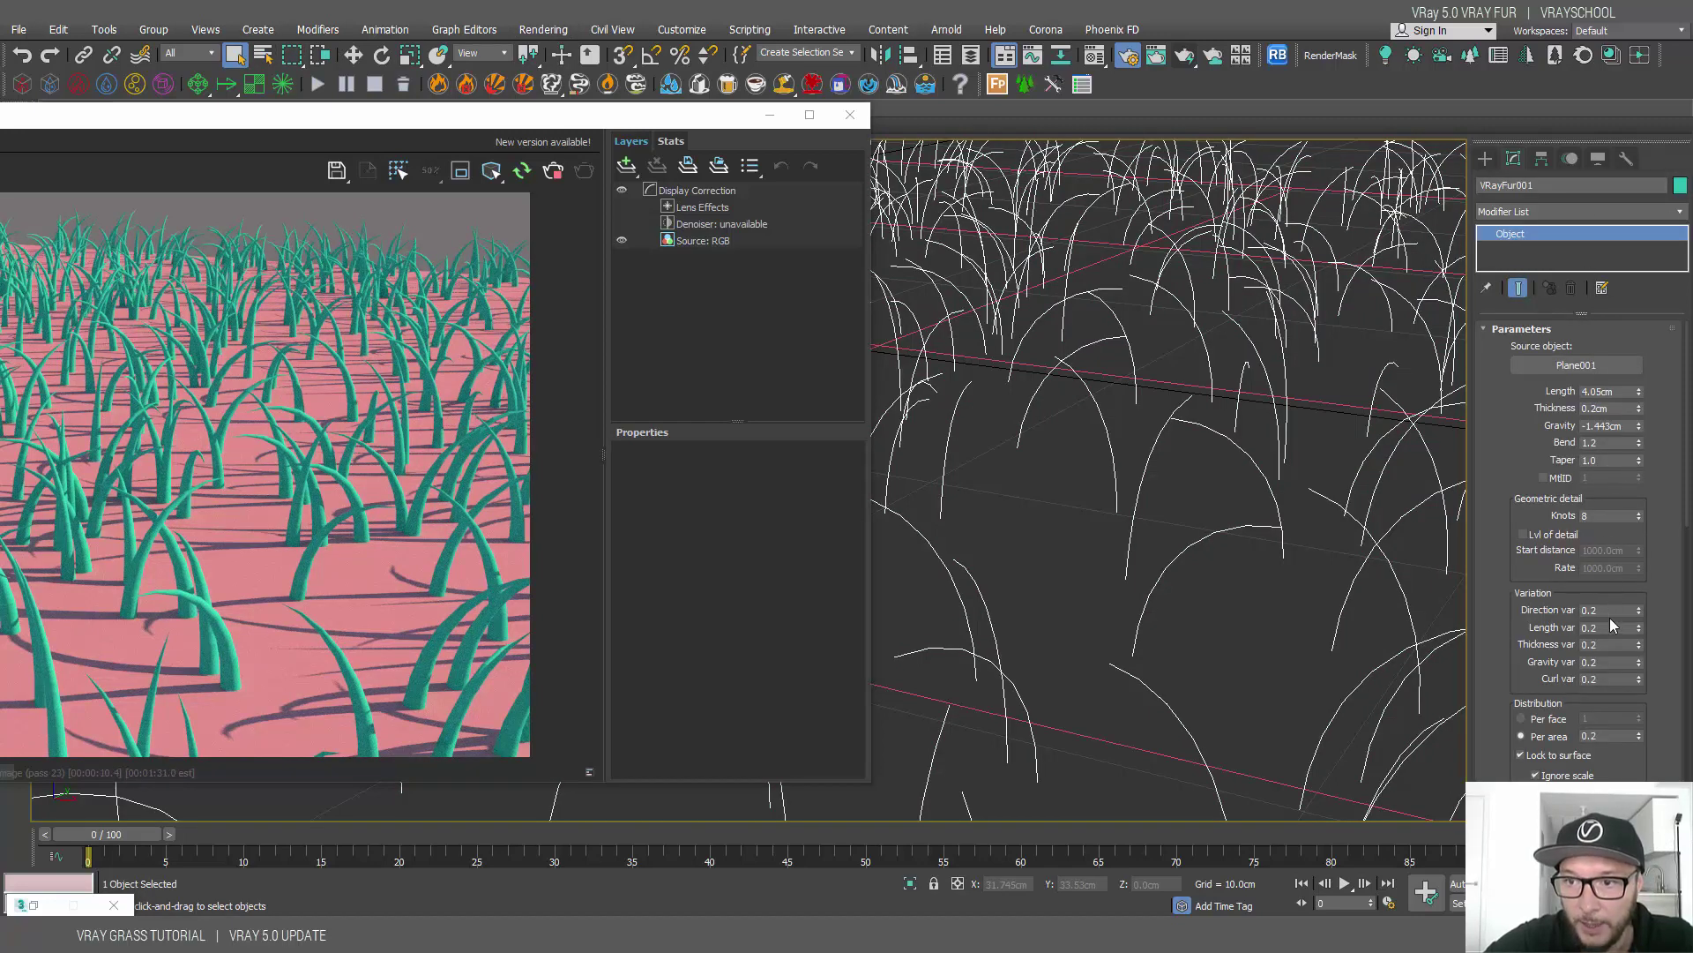
Set the fur's length variation to 0.4 and its thickness variation to 1.0
scroll(1680, 524, down, 3)
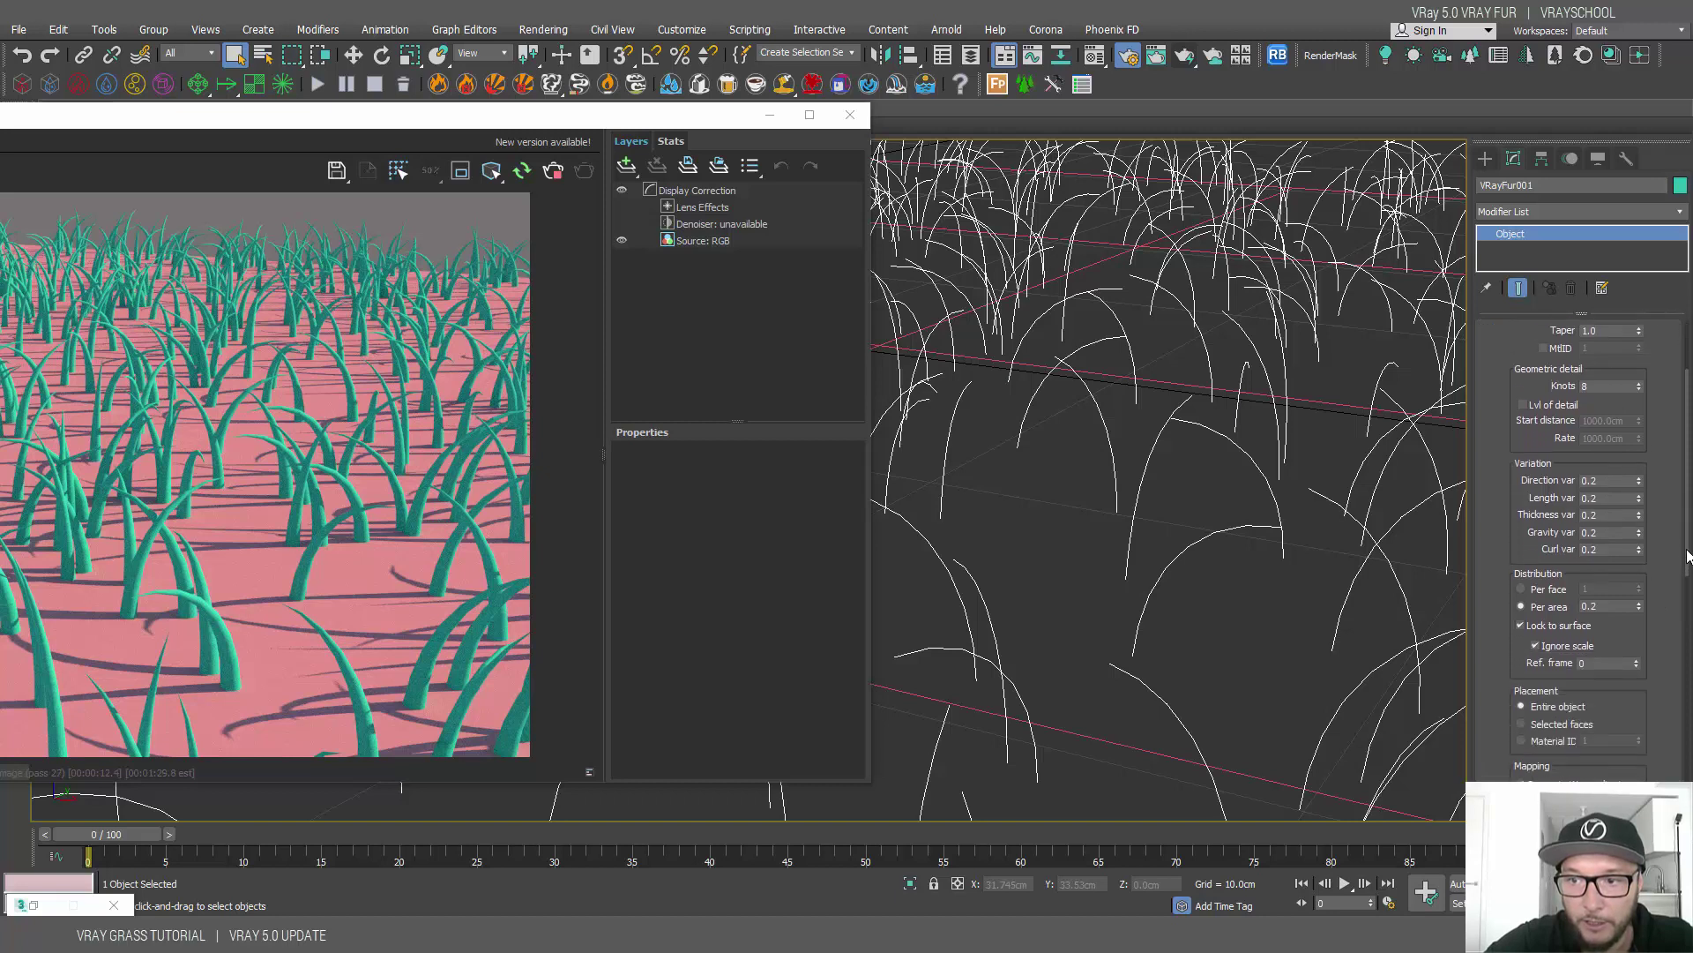
double_click(1607, 499)
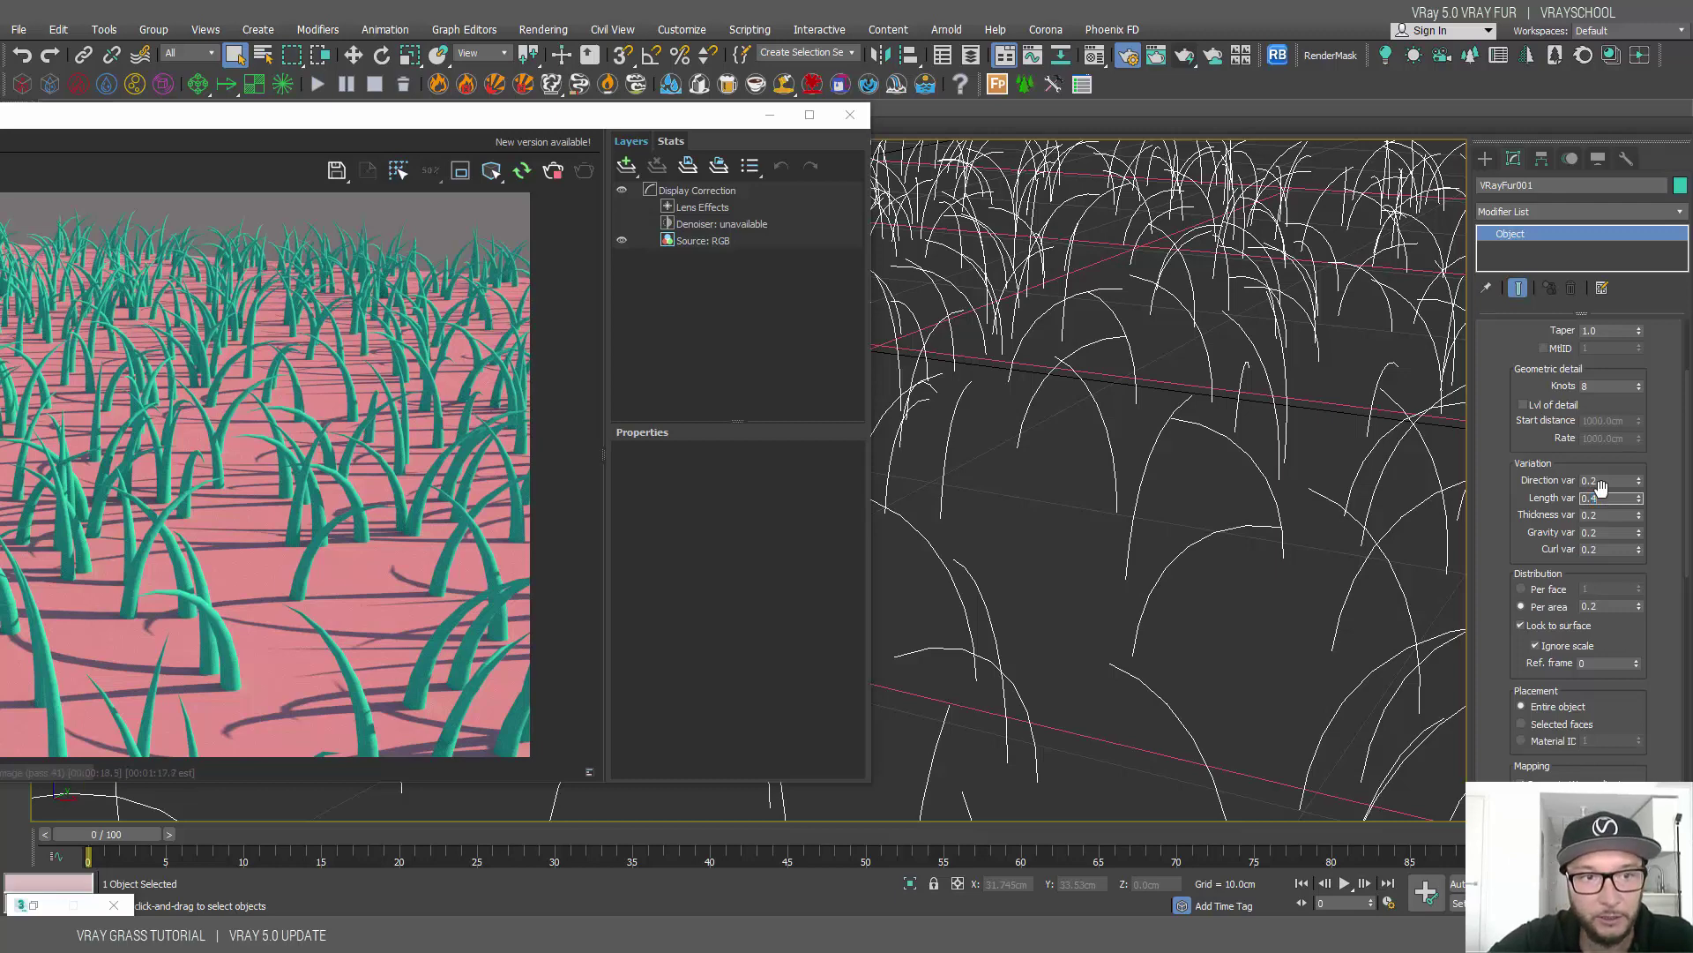
text(0.4)
key(Return)
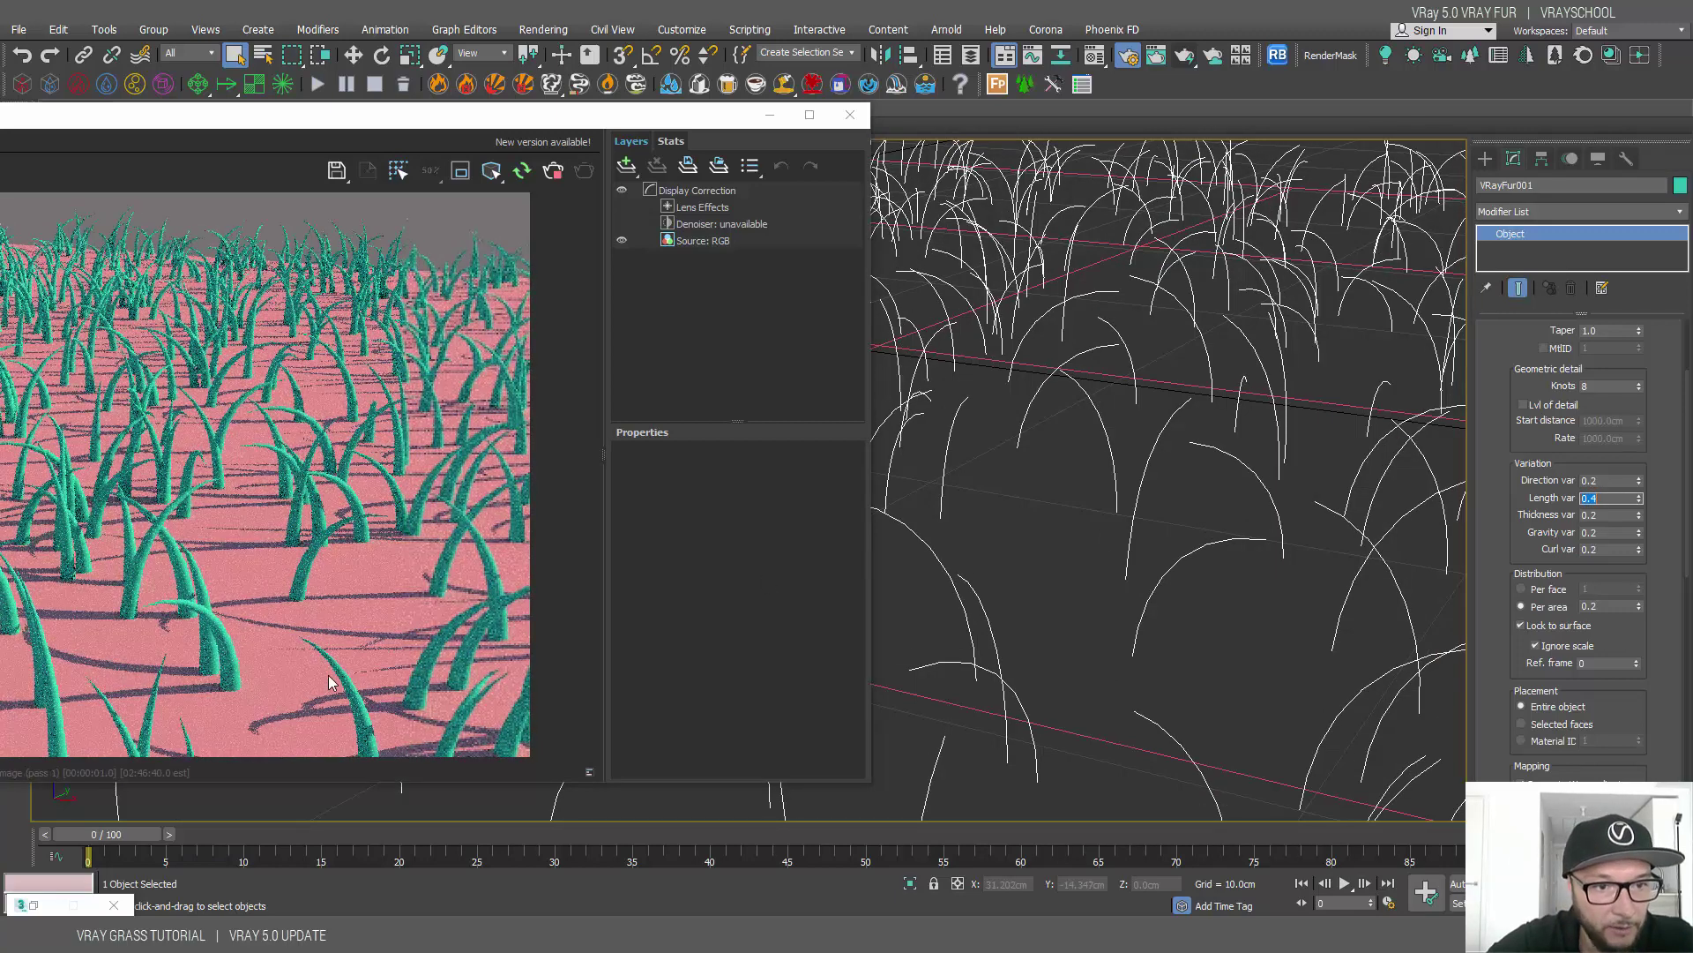
click(1610, 515)
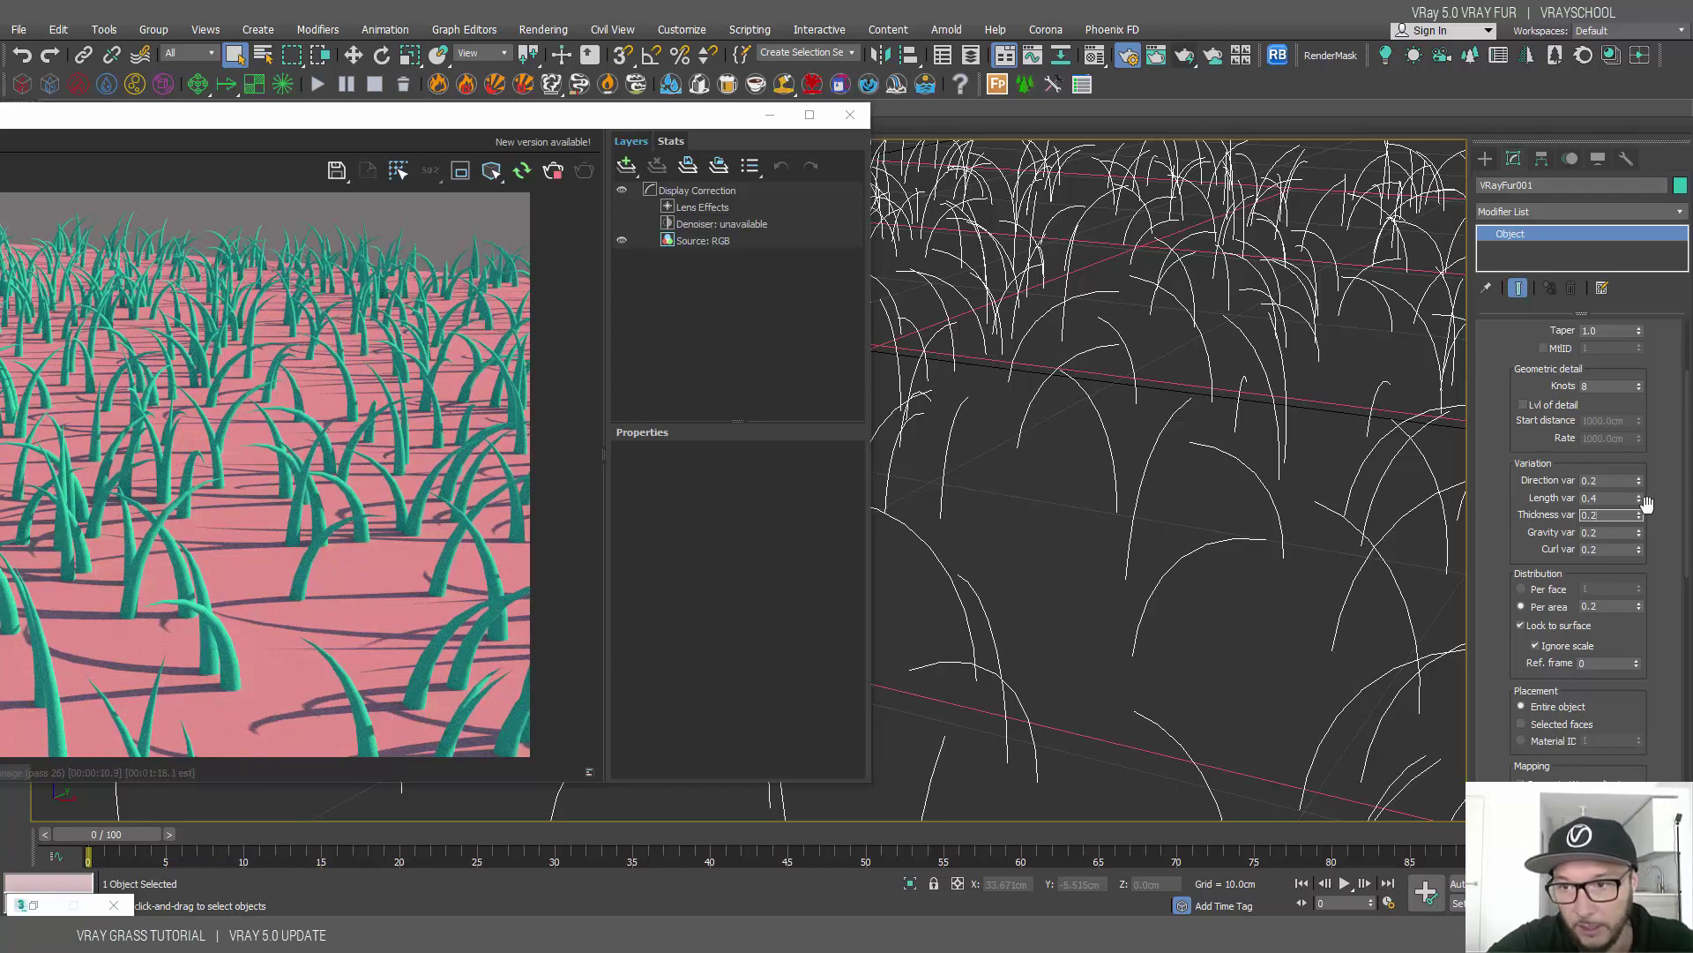
text(1)
key(Return)
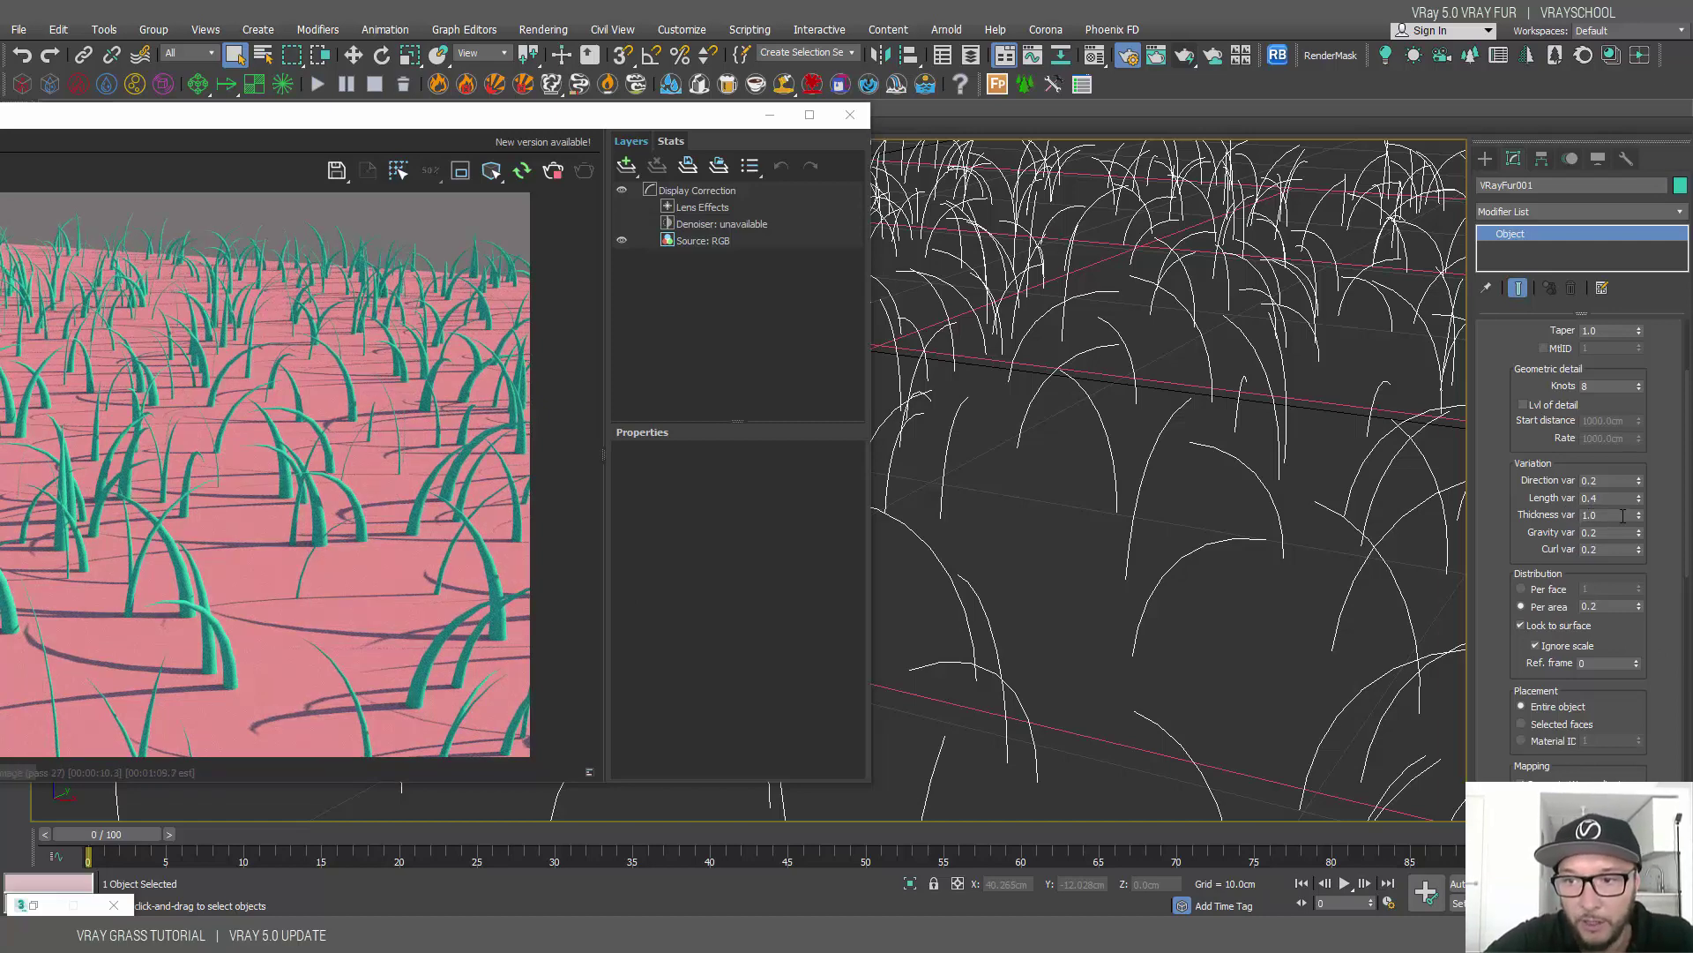
Try a thickness variation of 0.5 on the fur
double_click(1621, 516)
text(0.5)
key(Return)
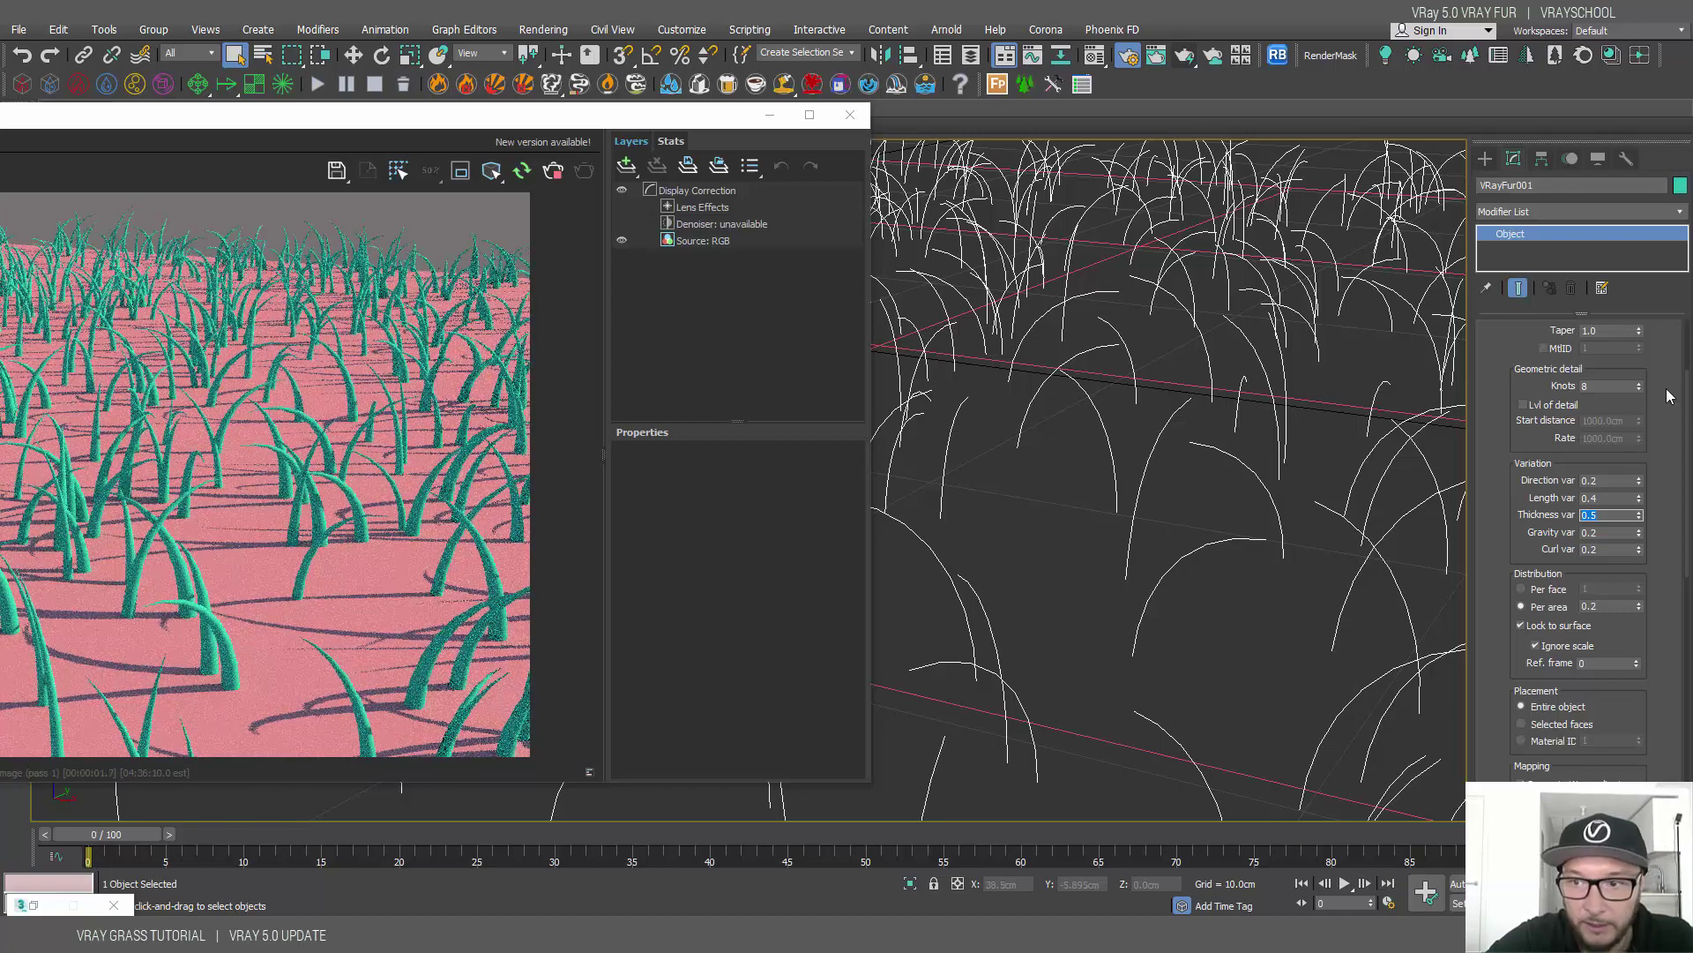
Set the fur's thickness variation and gravity variation to 1.0 and its curl variation to 0.5
text(1)
key(Return)
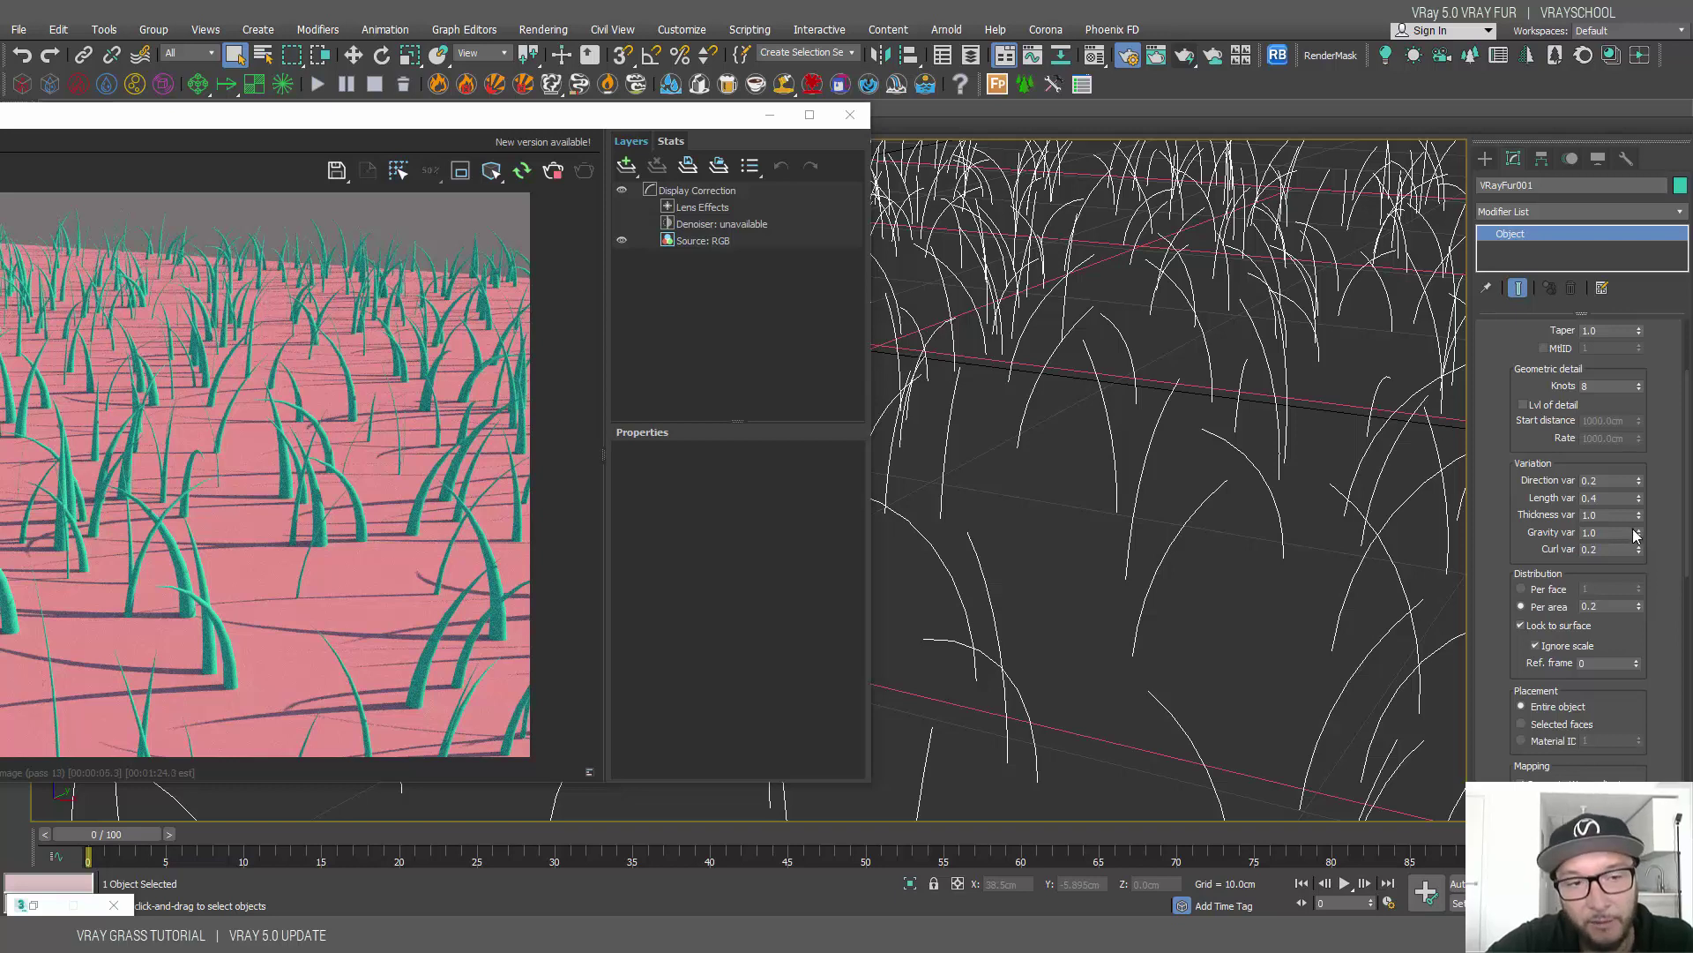
double_click(1594, 551)
text(0.2)
key(Return)
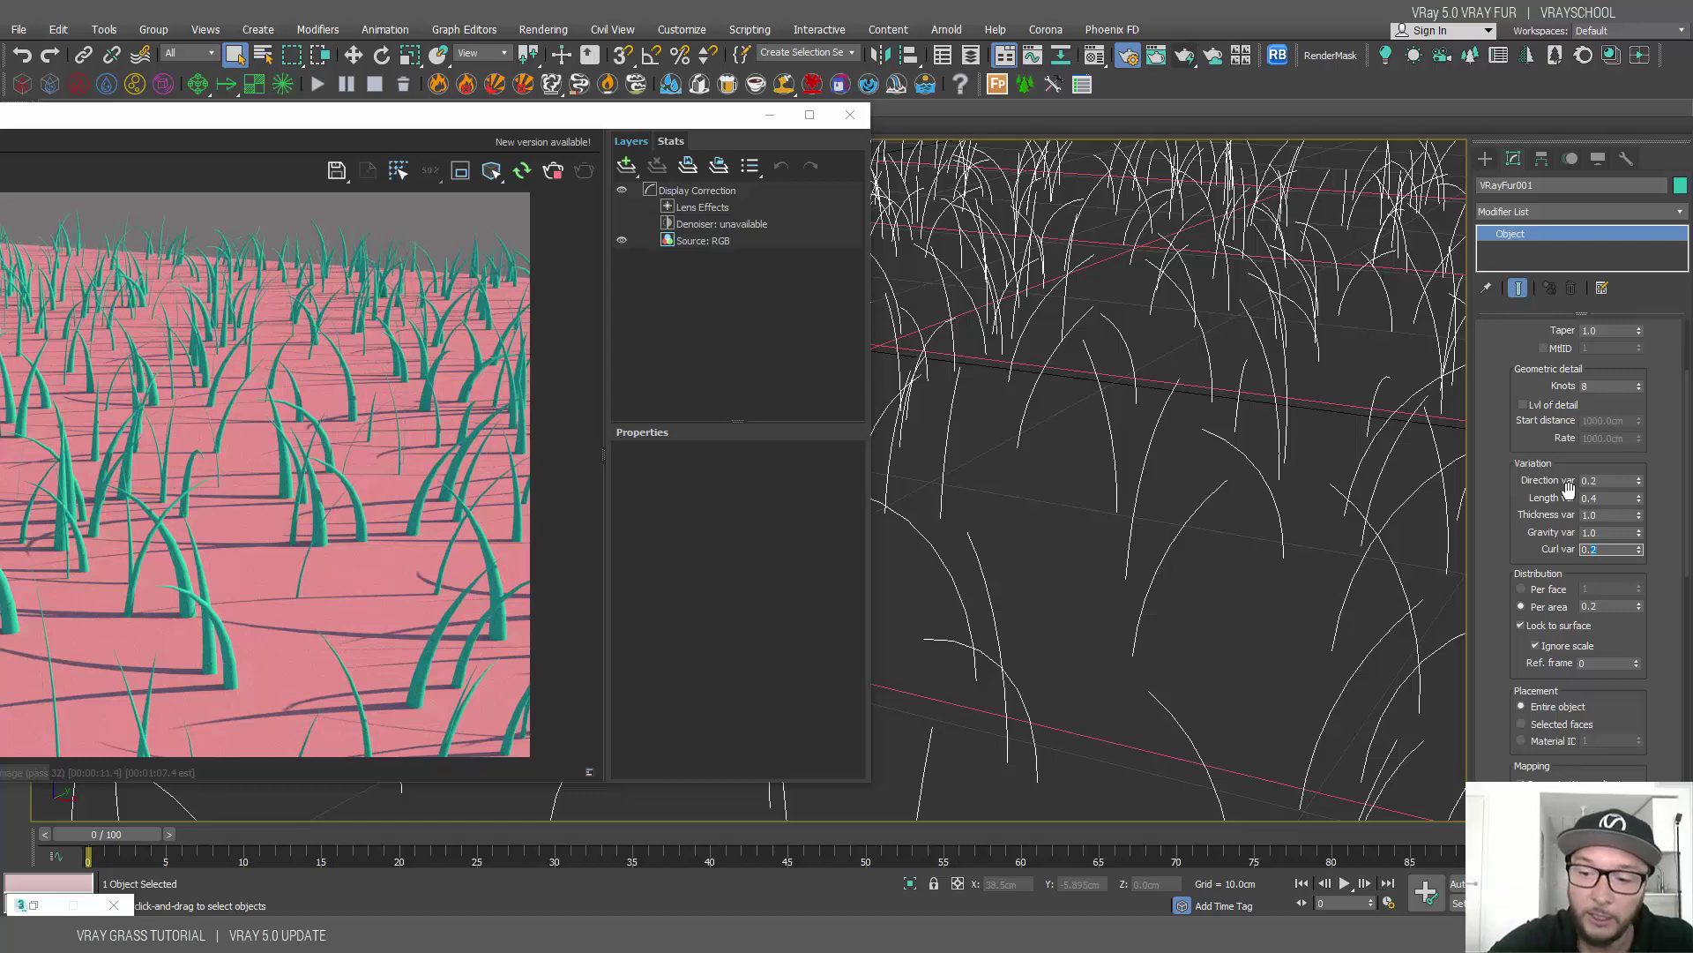
text(0.5)
key(Return)
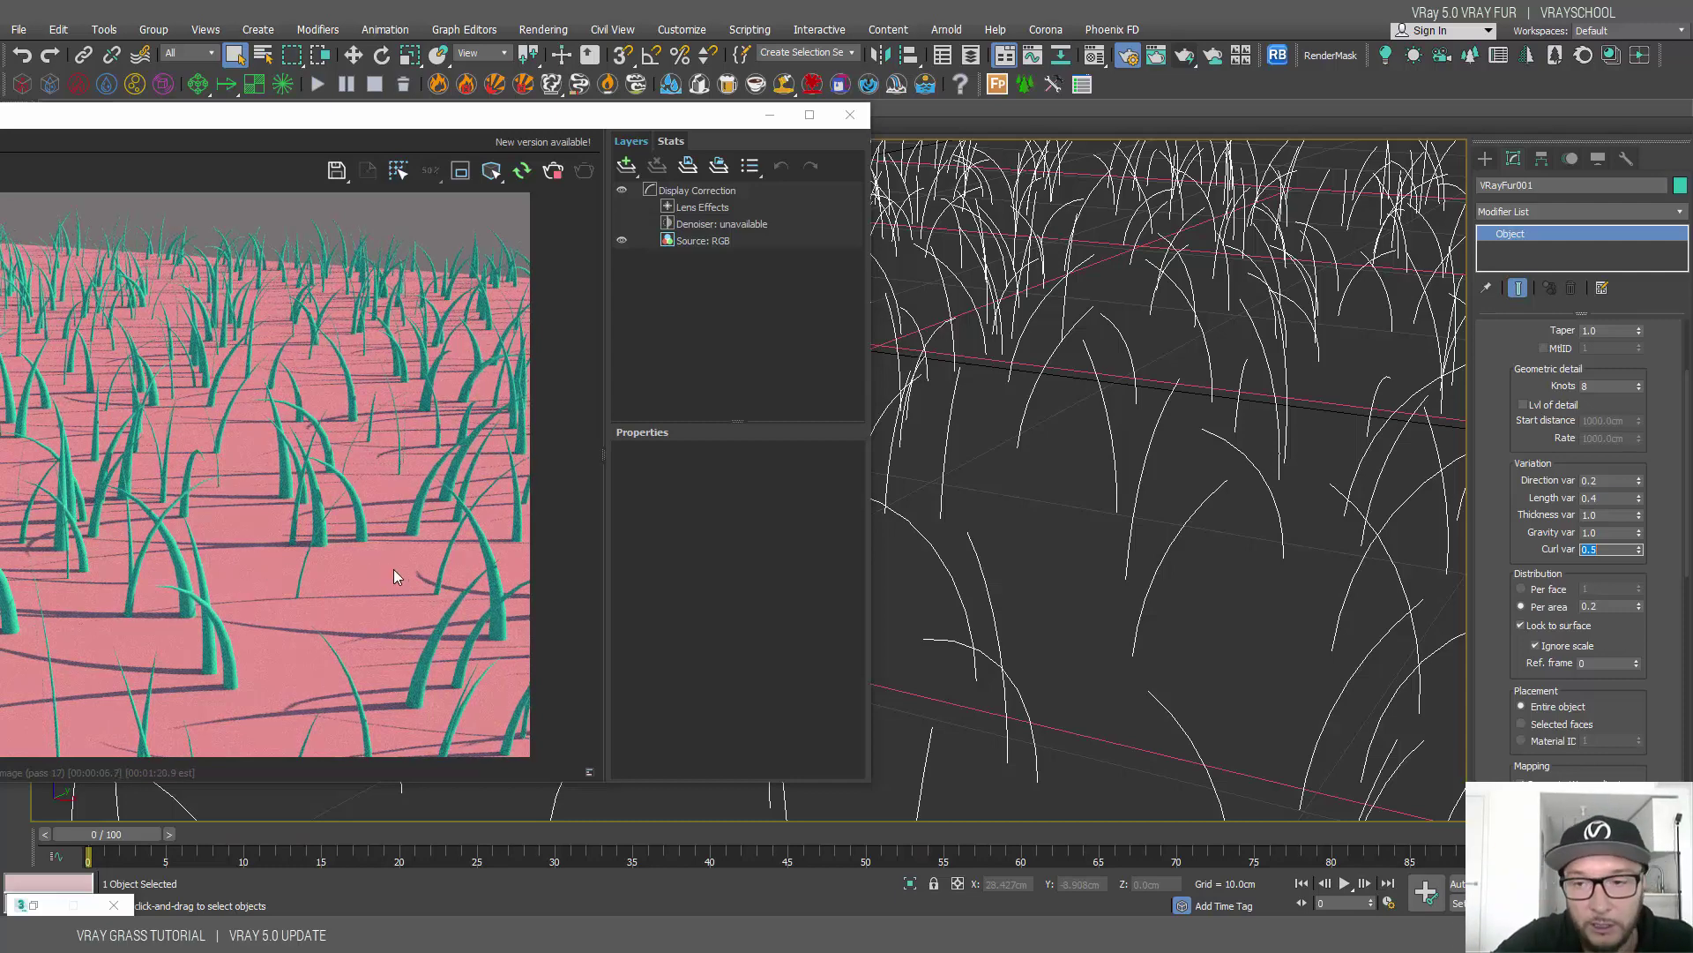
Raise the fur's per-area distribution to 1.0 and reposition the frame buffer to show the whole render
drag(509, 128, 623, 123)
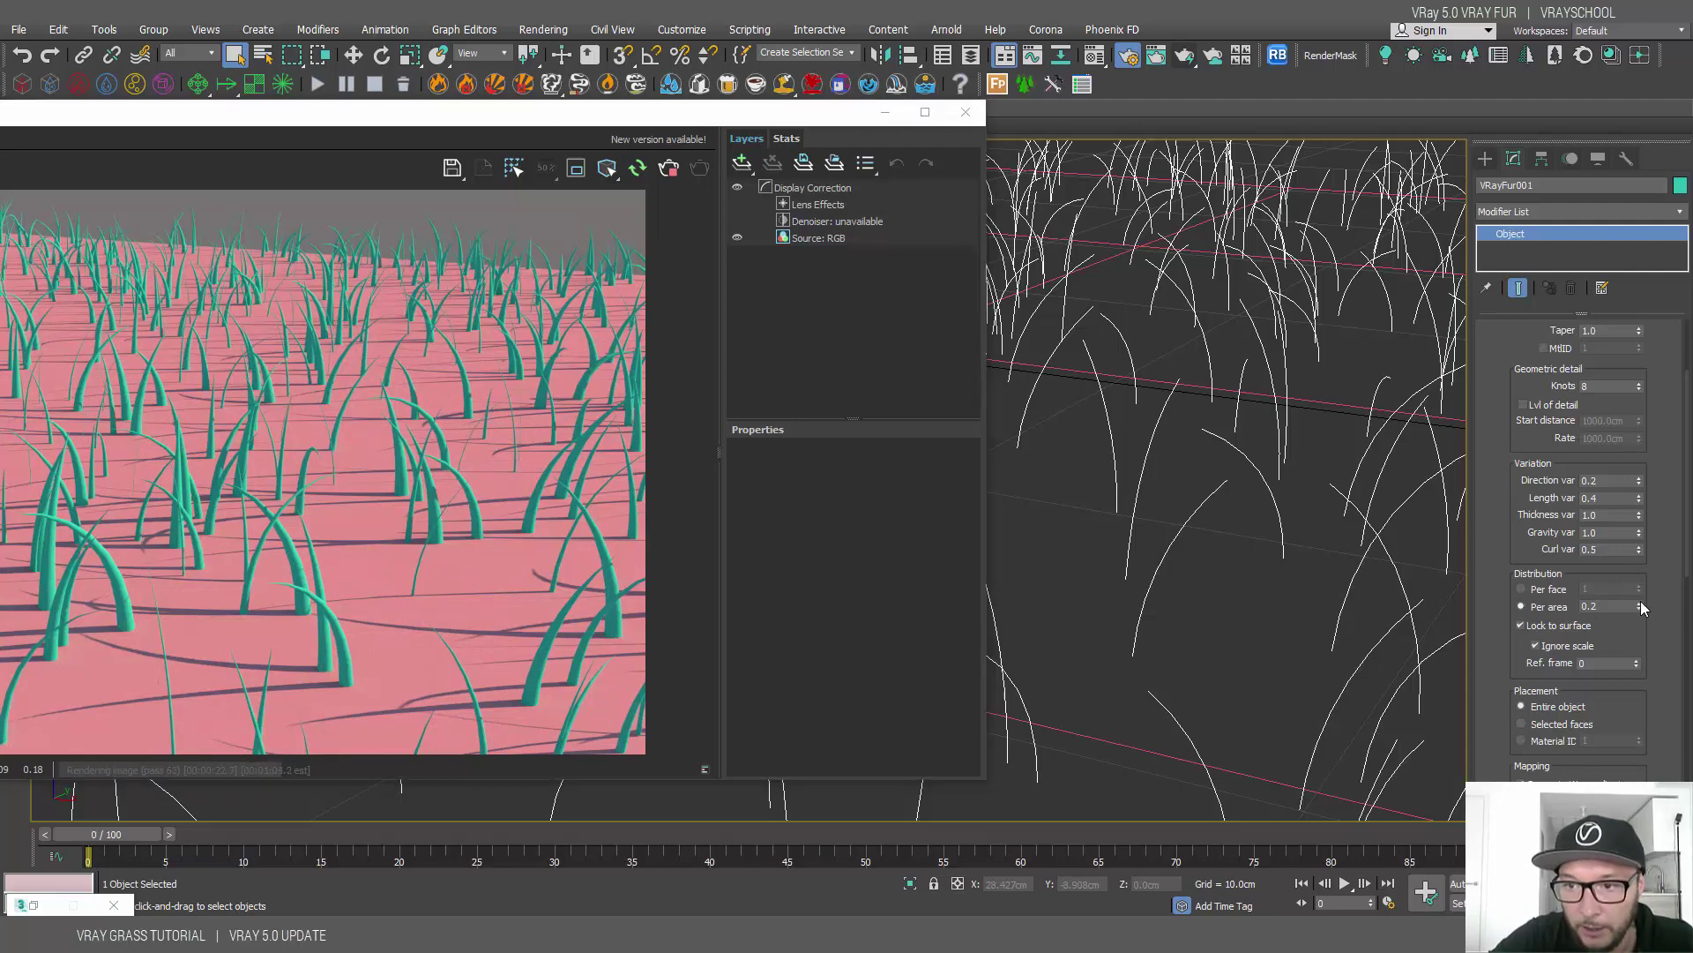
drag(1642, 607, 1636, 531)
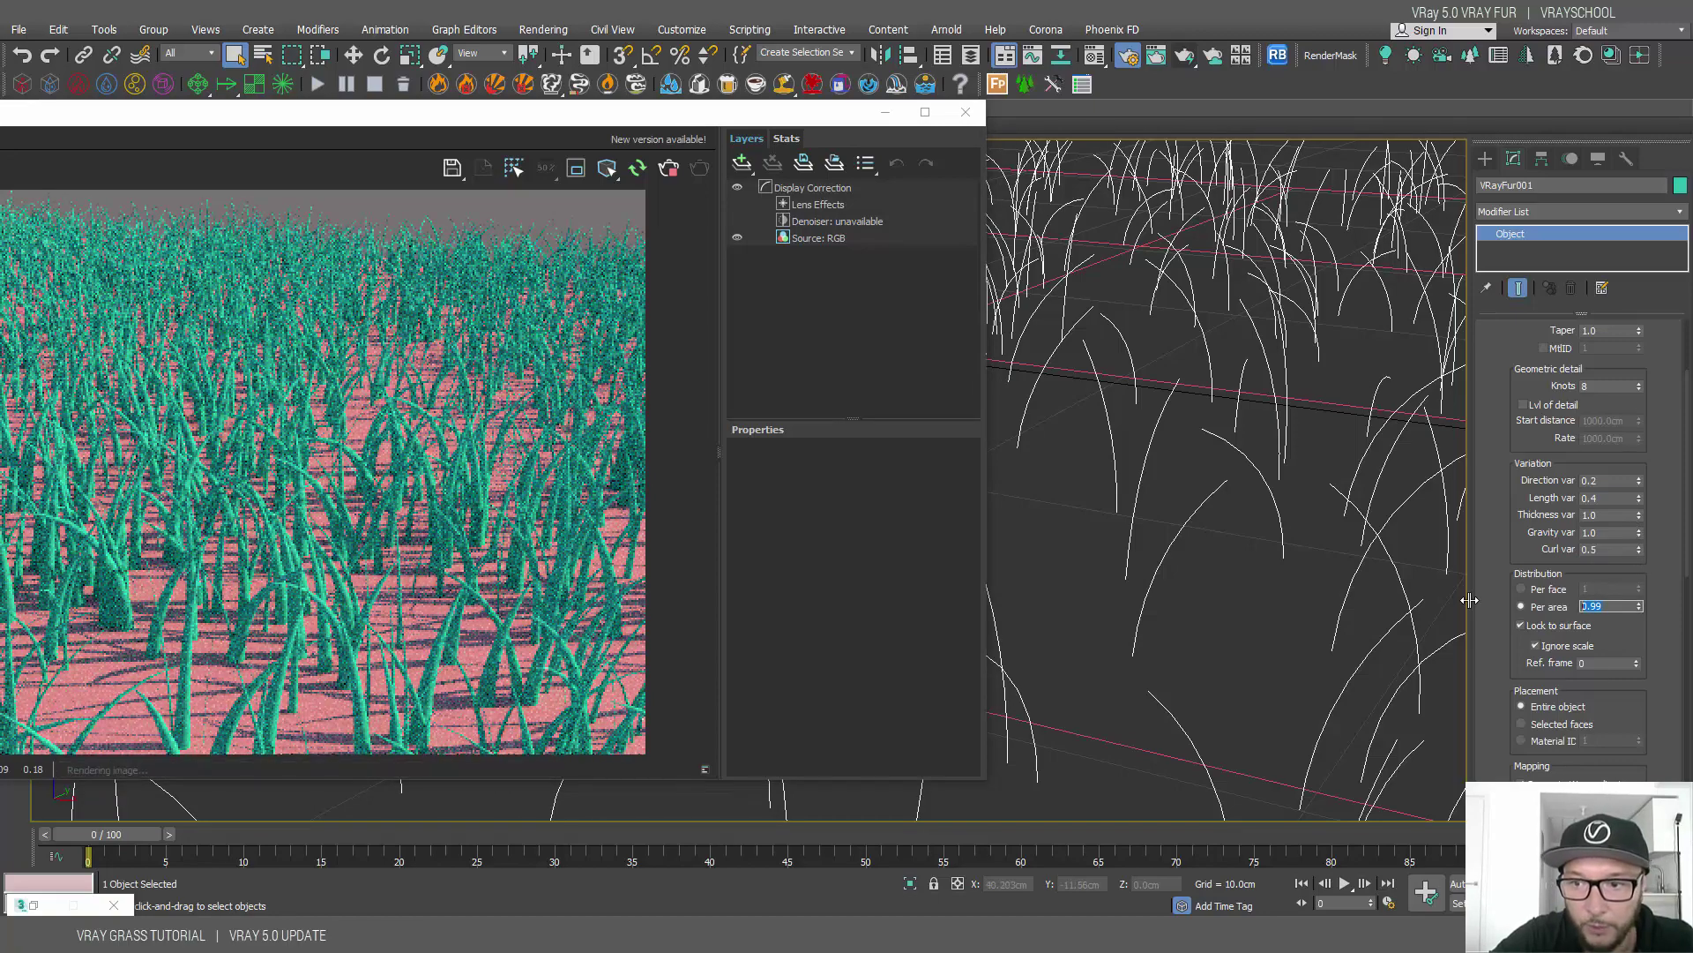
key(Return)
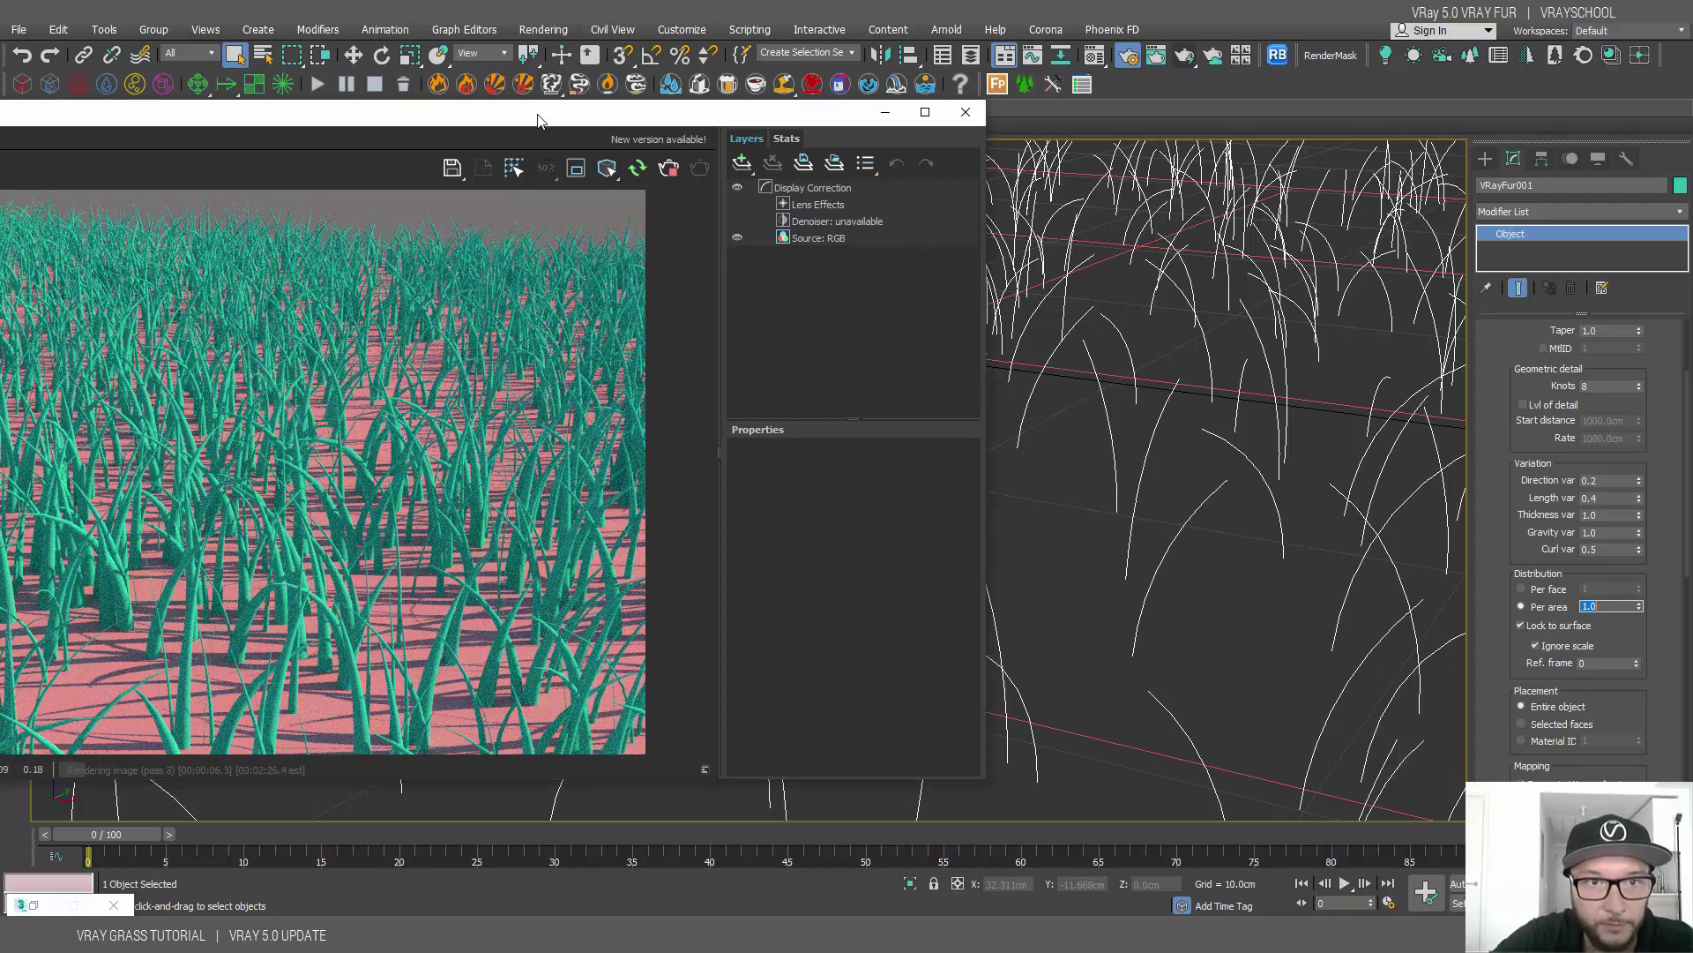
drag(541, 113, 1301, 132)
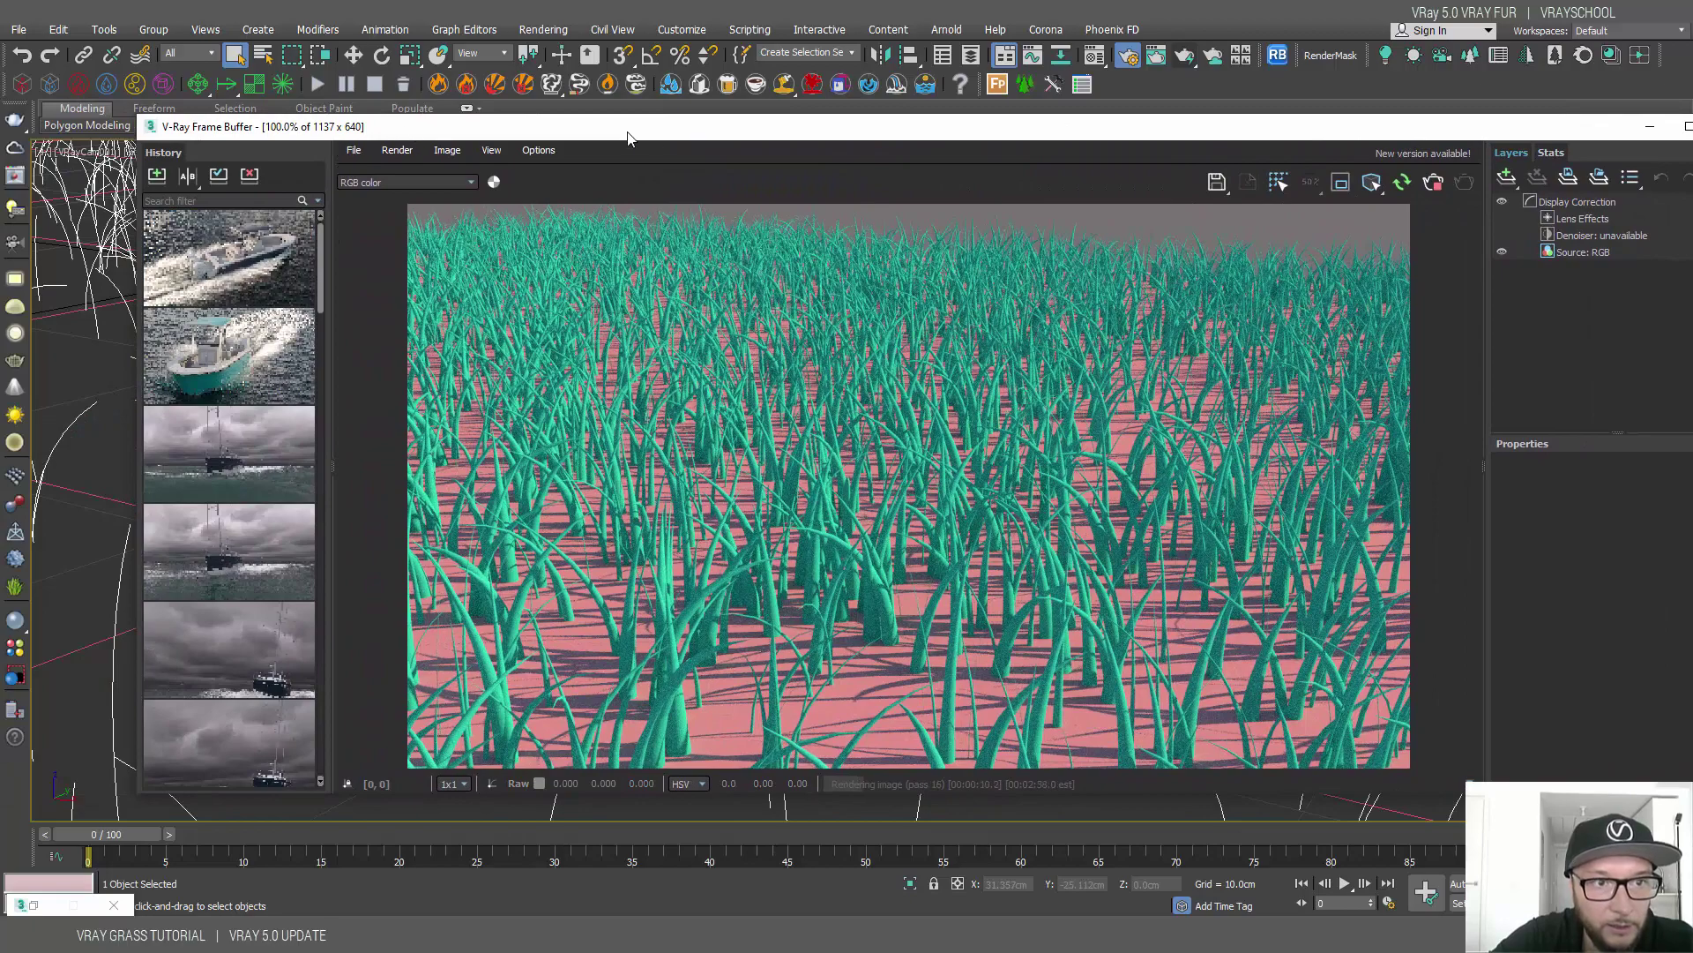
Move the frame buffer low enough to uncover the viewport and open the V-Ray Asset Browser
drag(690, 135, 544, 636)
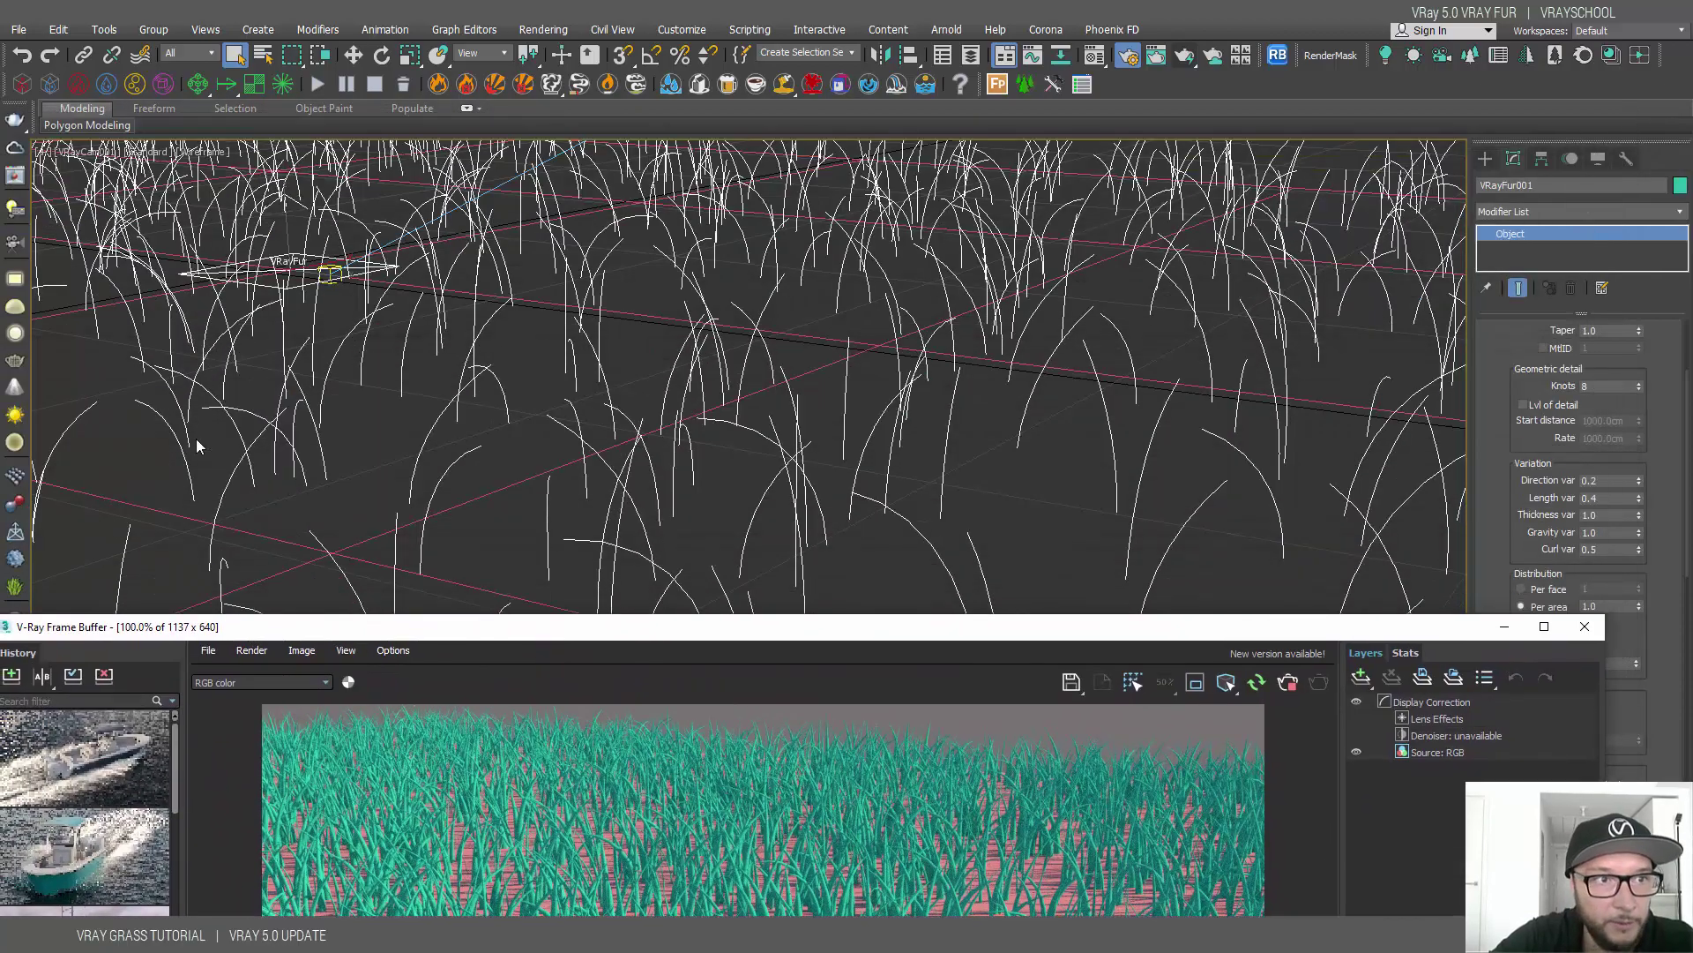
drag(192, 635, 721, 701)
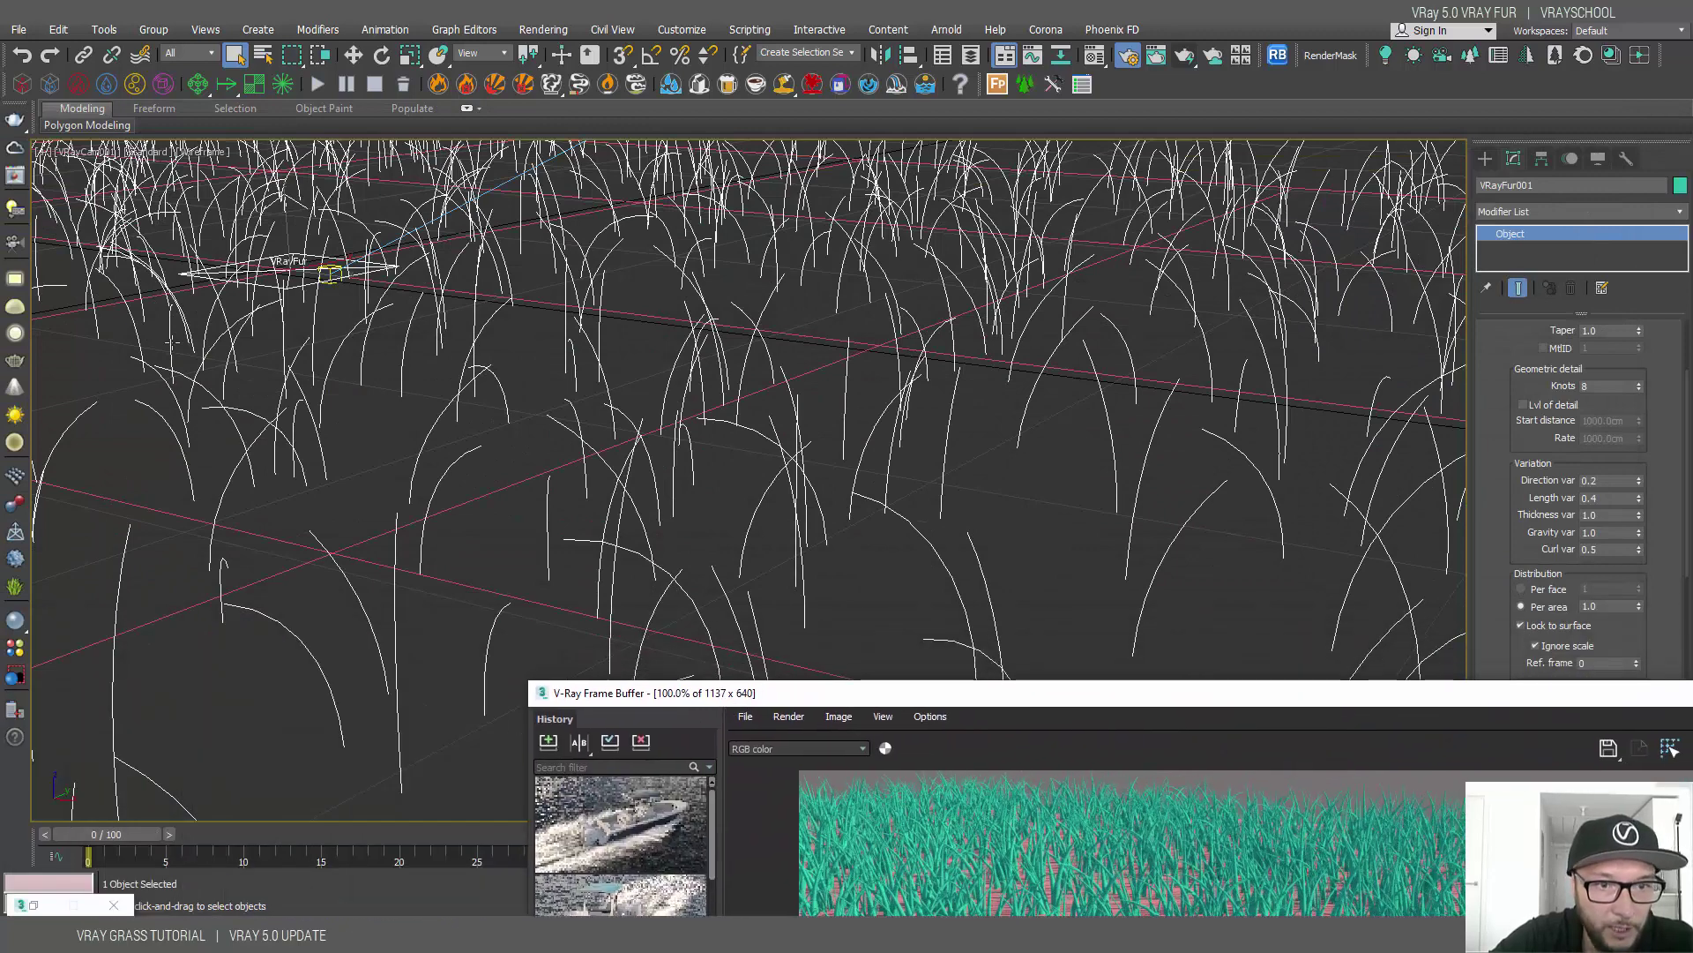
click(15, 658)
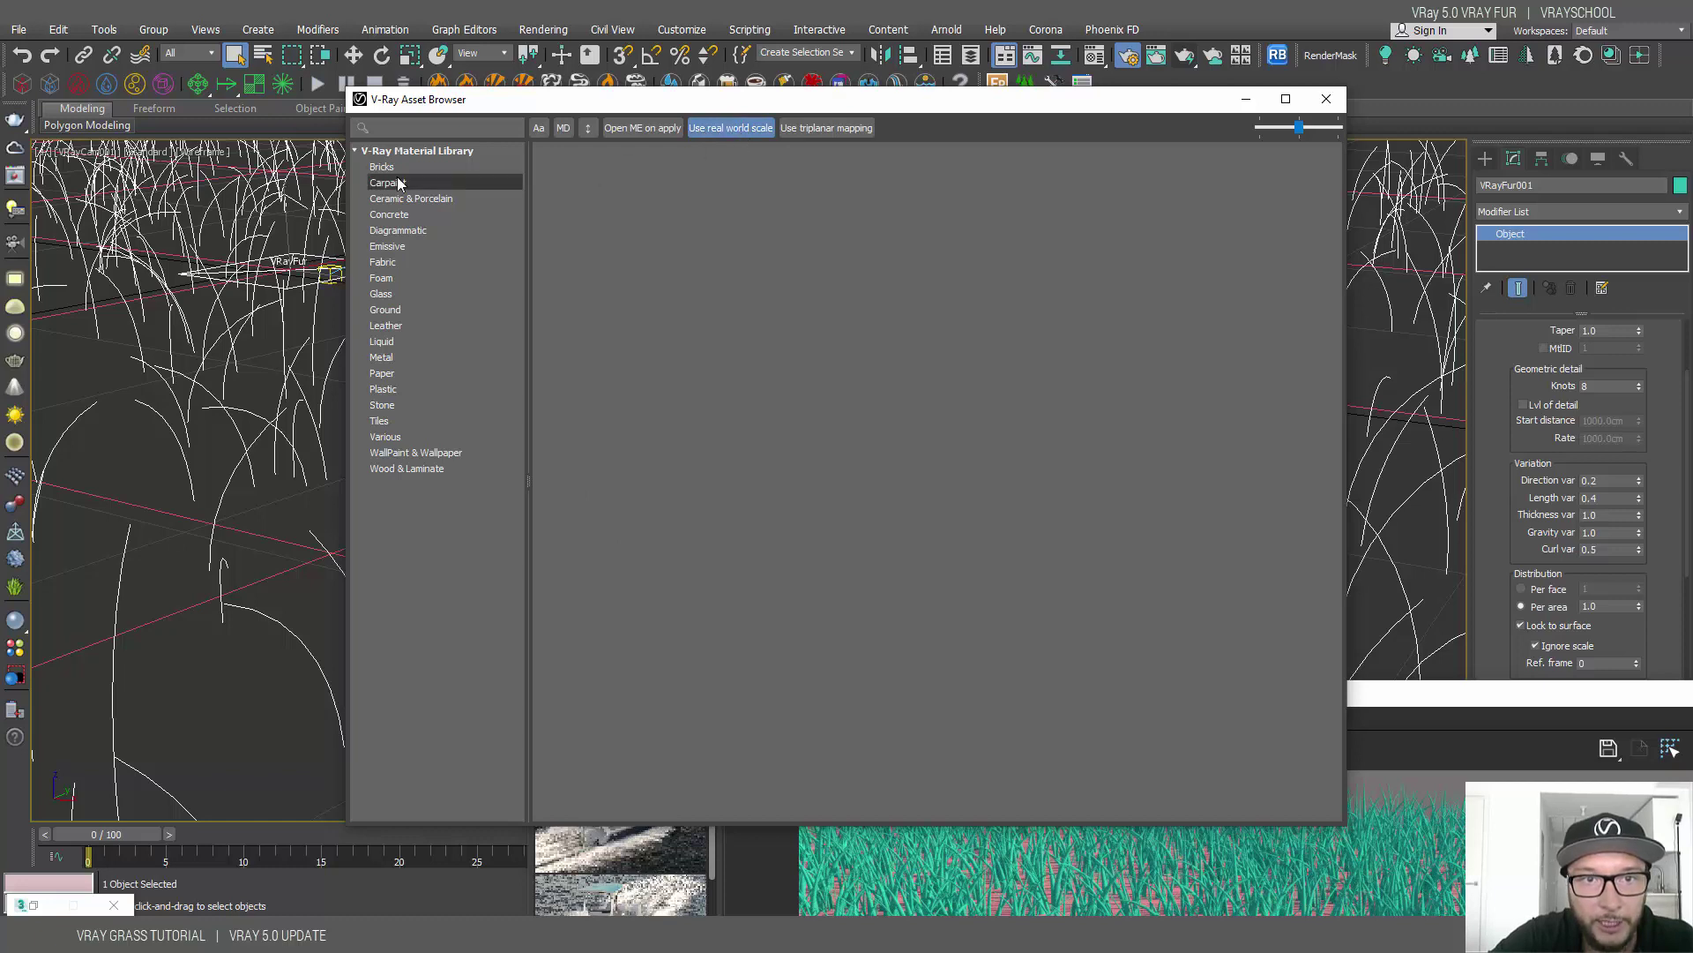
Browse the material library's categories from Bricks to Ground to find suitable grass materials
click(382, 167)
click(389, 183)
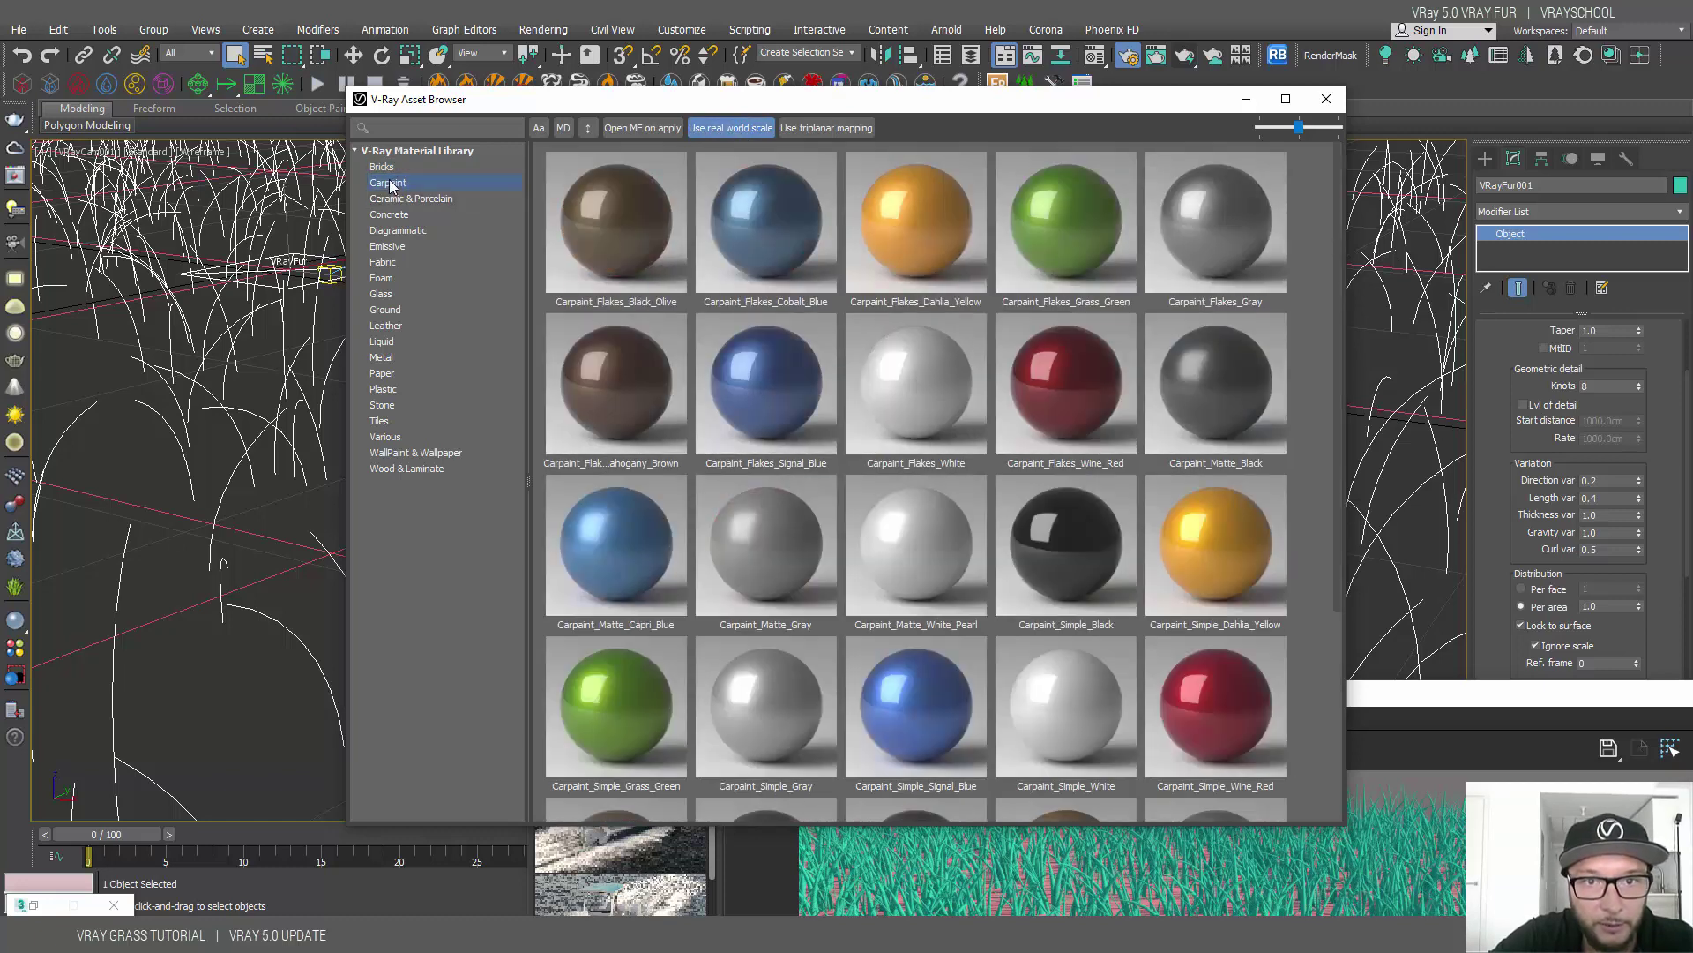
click(382, 167)
click(419, 200)
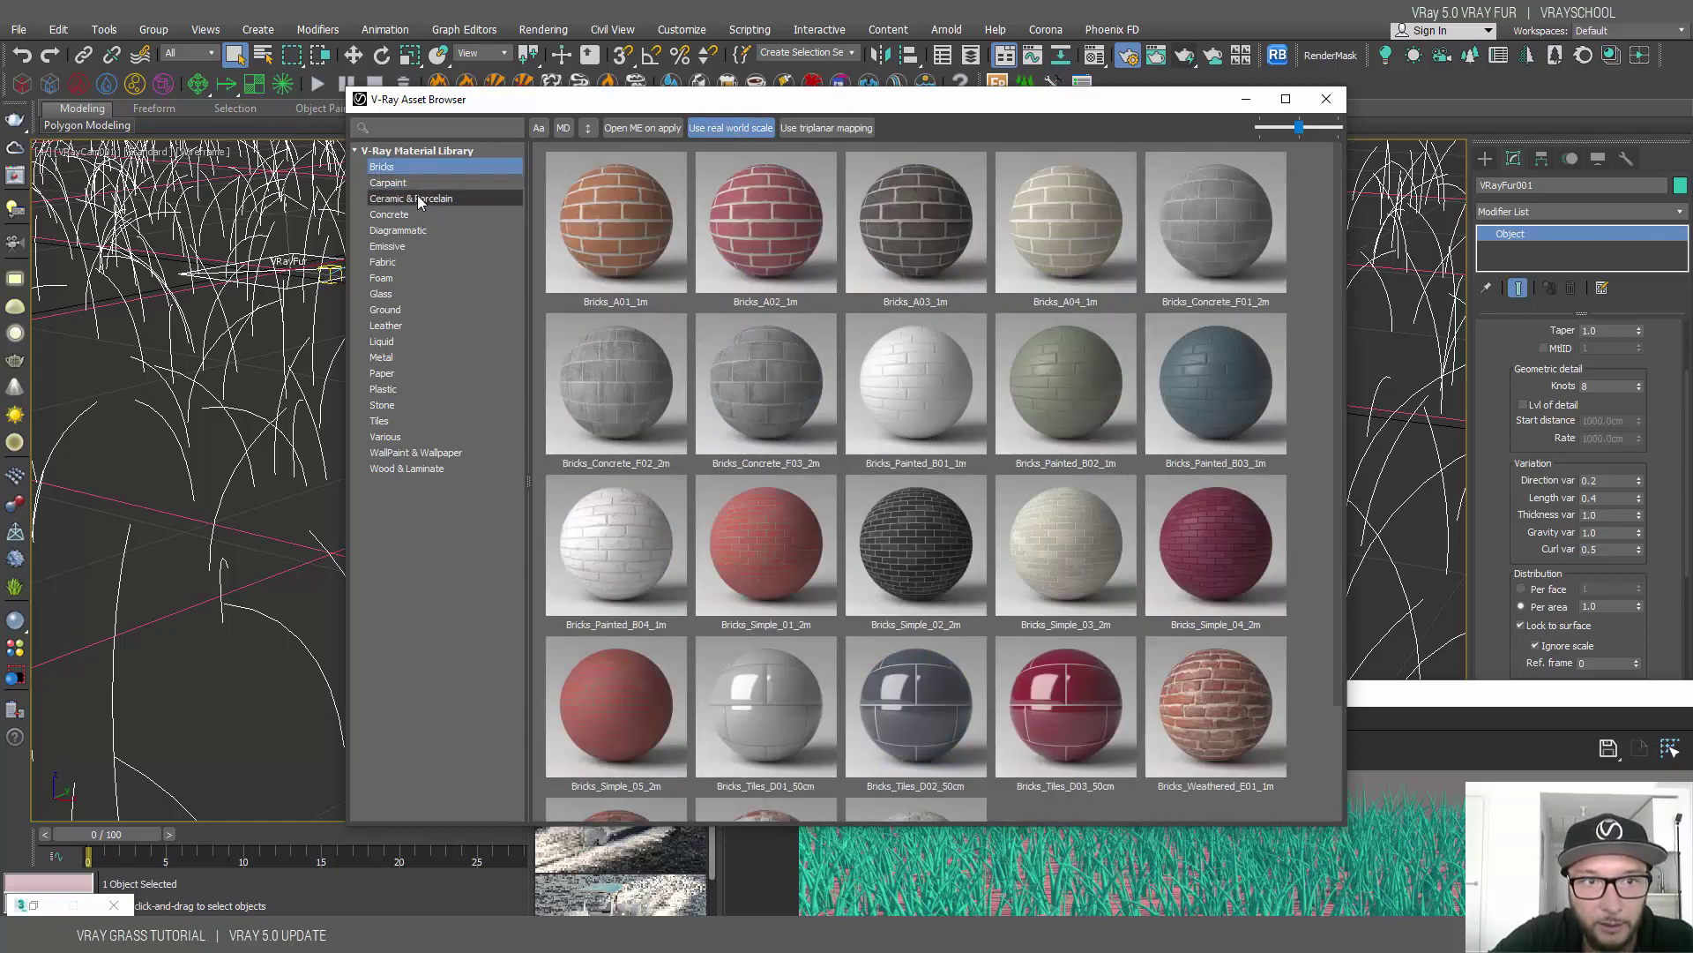
click(389, 216)
click(390, 231)
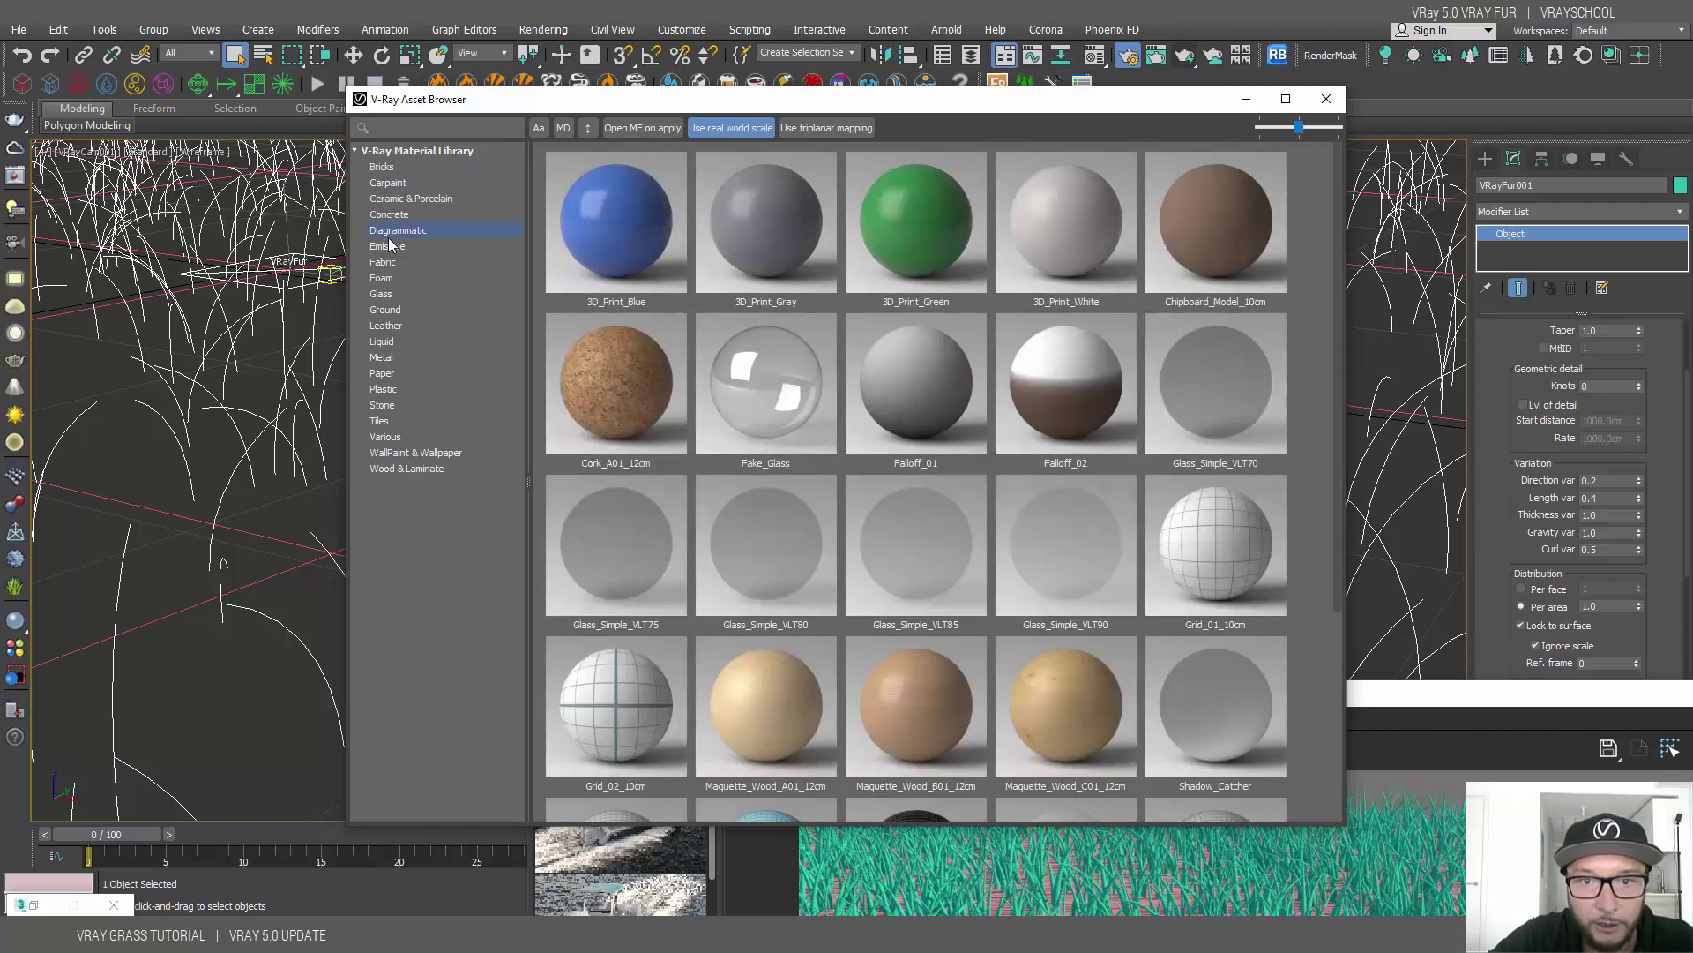
click(383, 263)
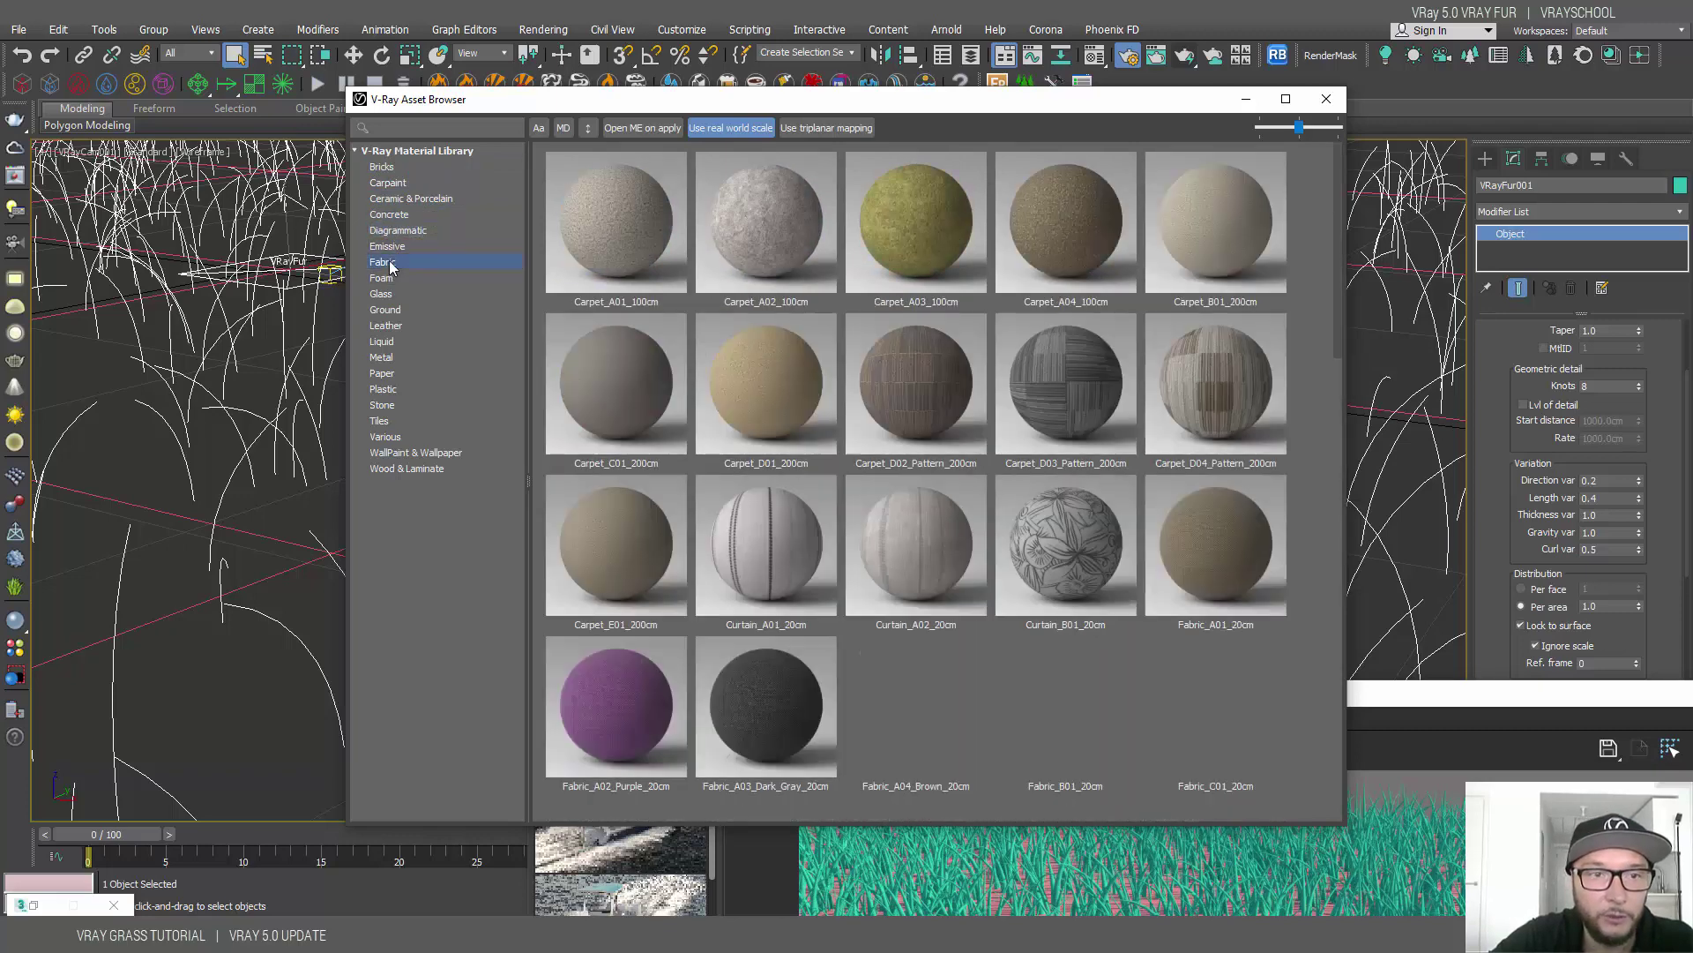
click(382, 278)
click(382, 295)
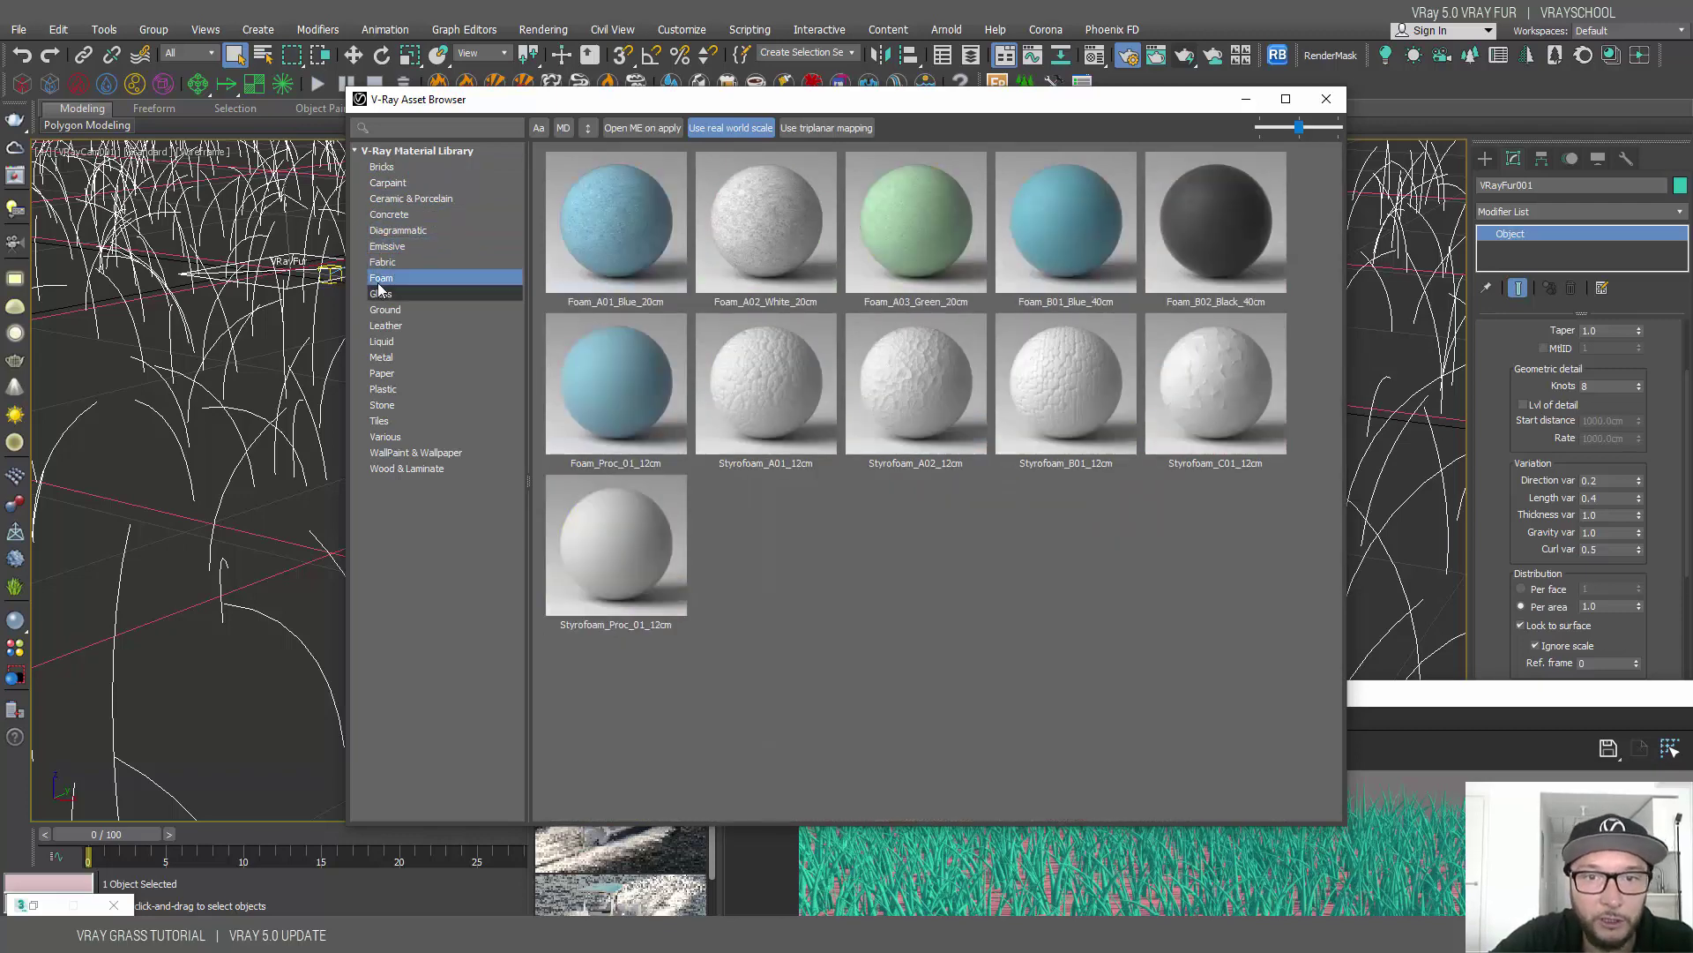
click(384, 310)
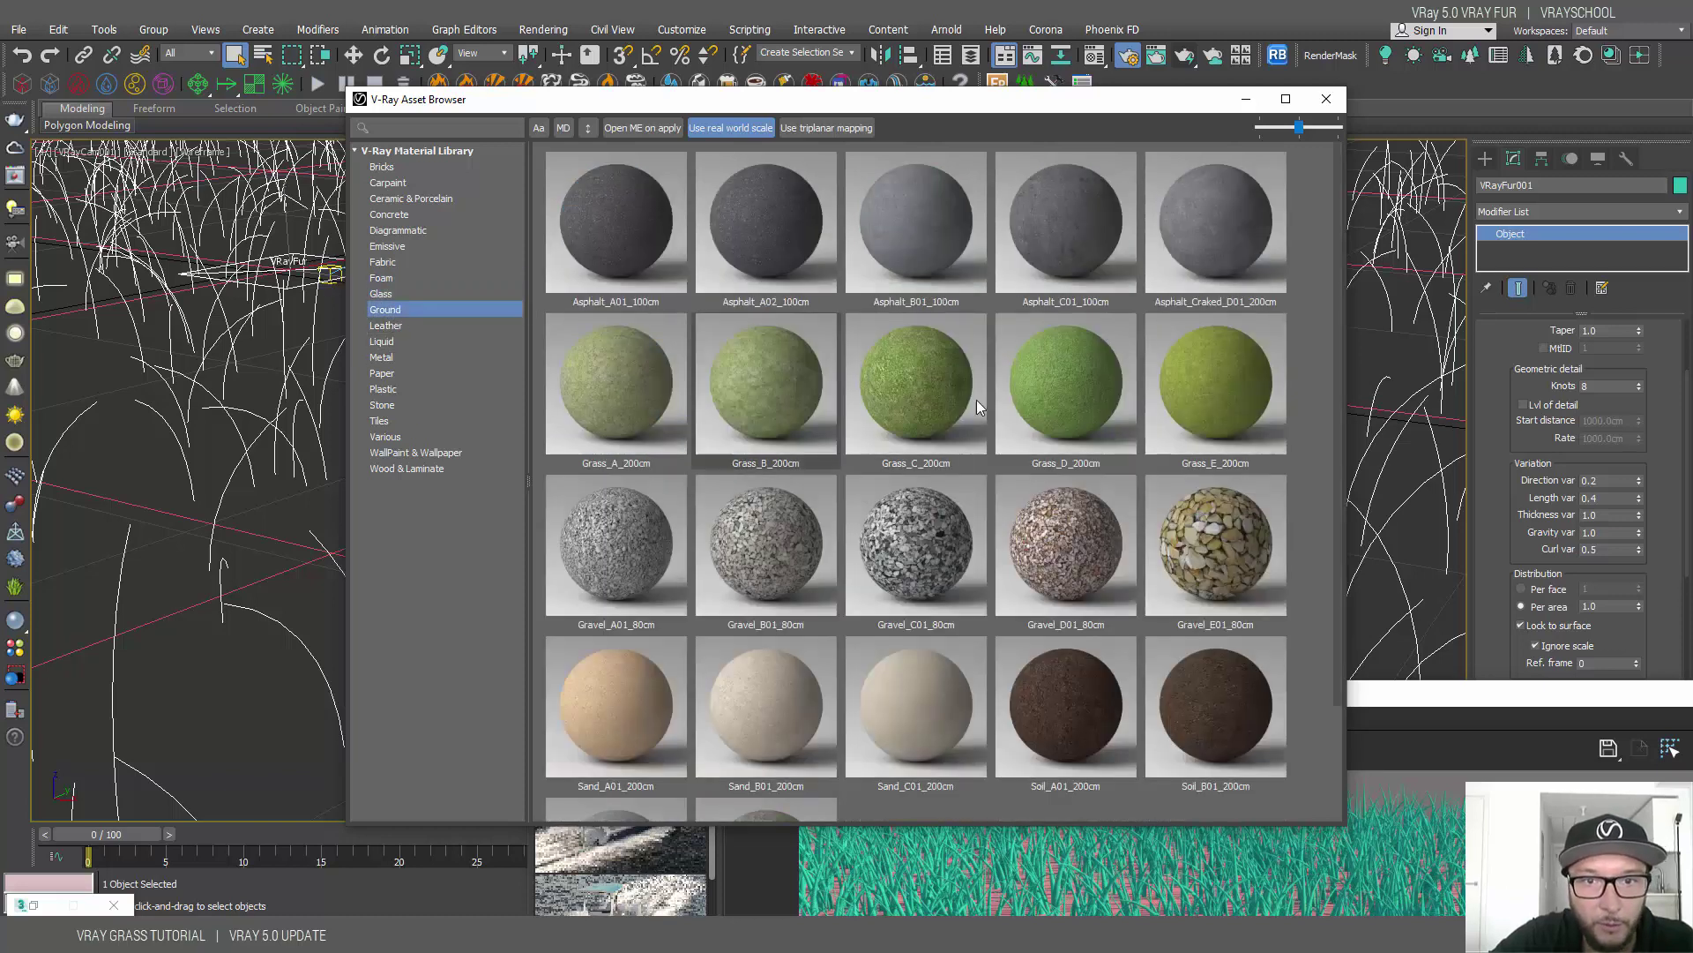
scroll(1016, 505, down, 2)
scroll(930, 471, up, 2)
Open the material editor beside the asset browser and add the Grass_D_200cm material to the scene
drag(977, 105, 726, 153)
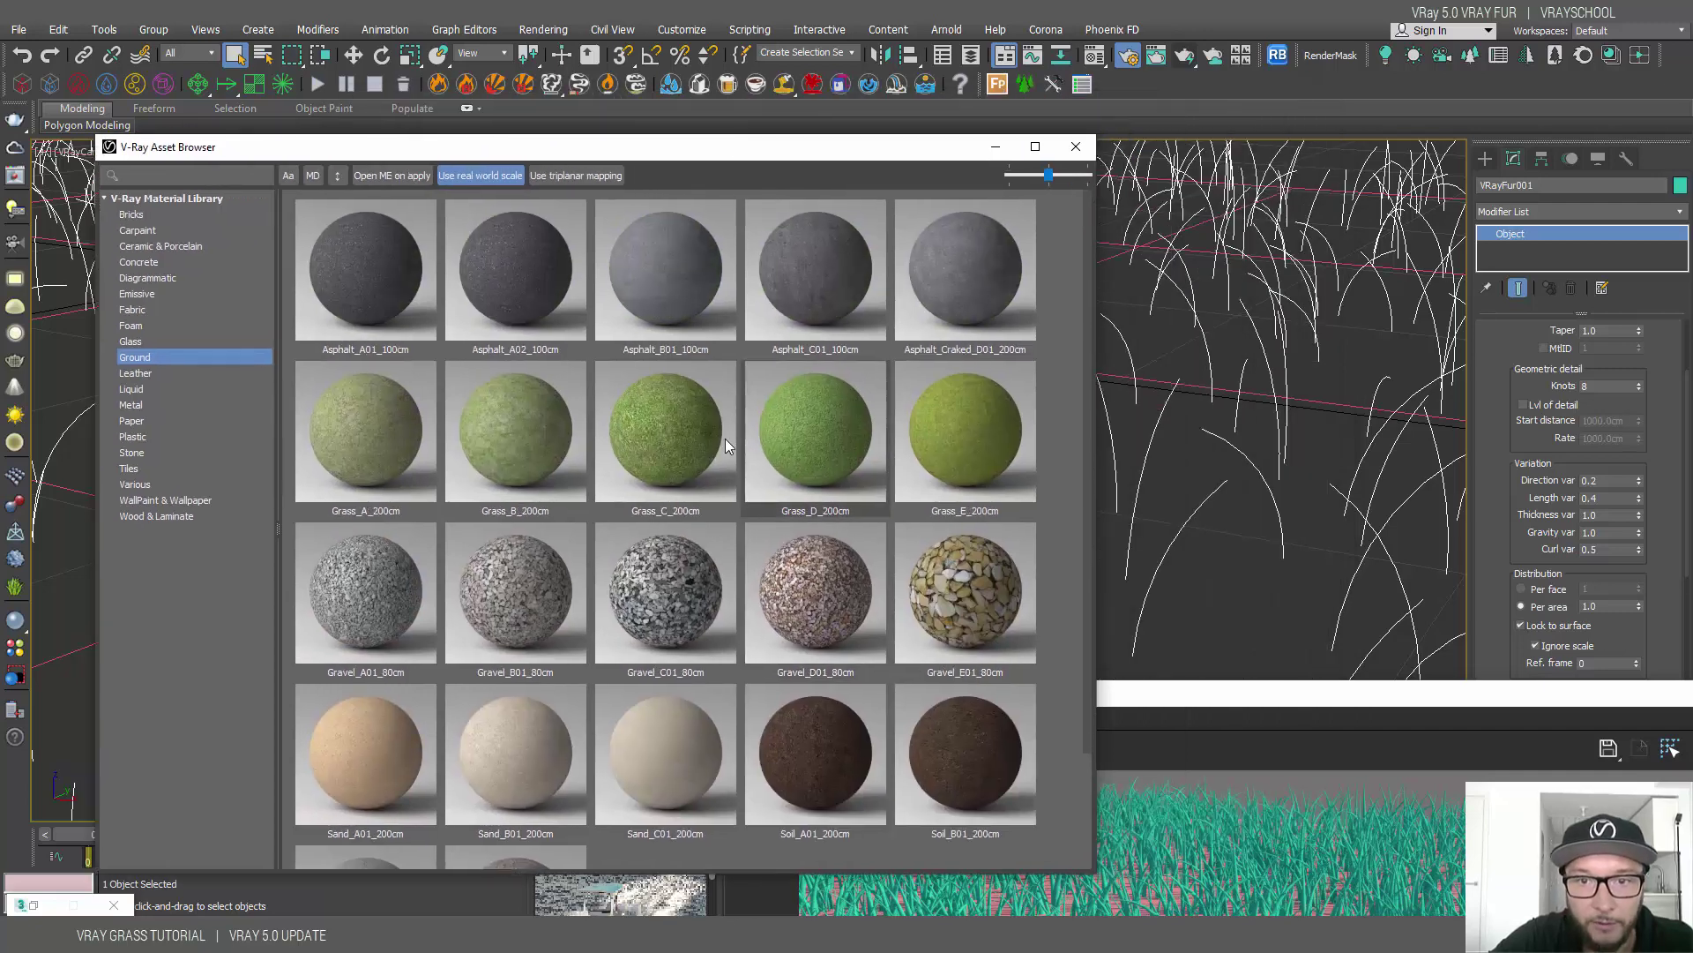
click(1094, 57)
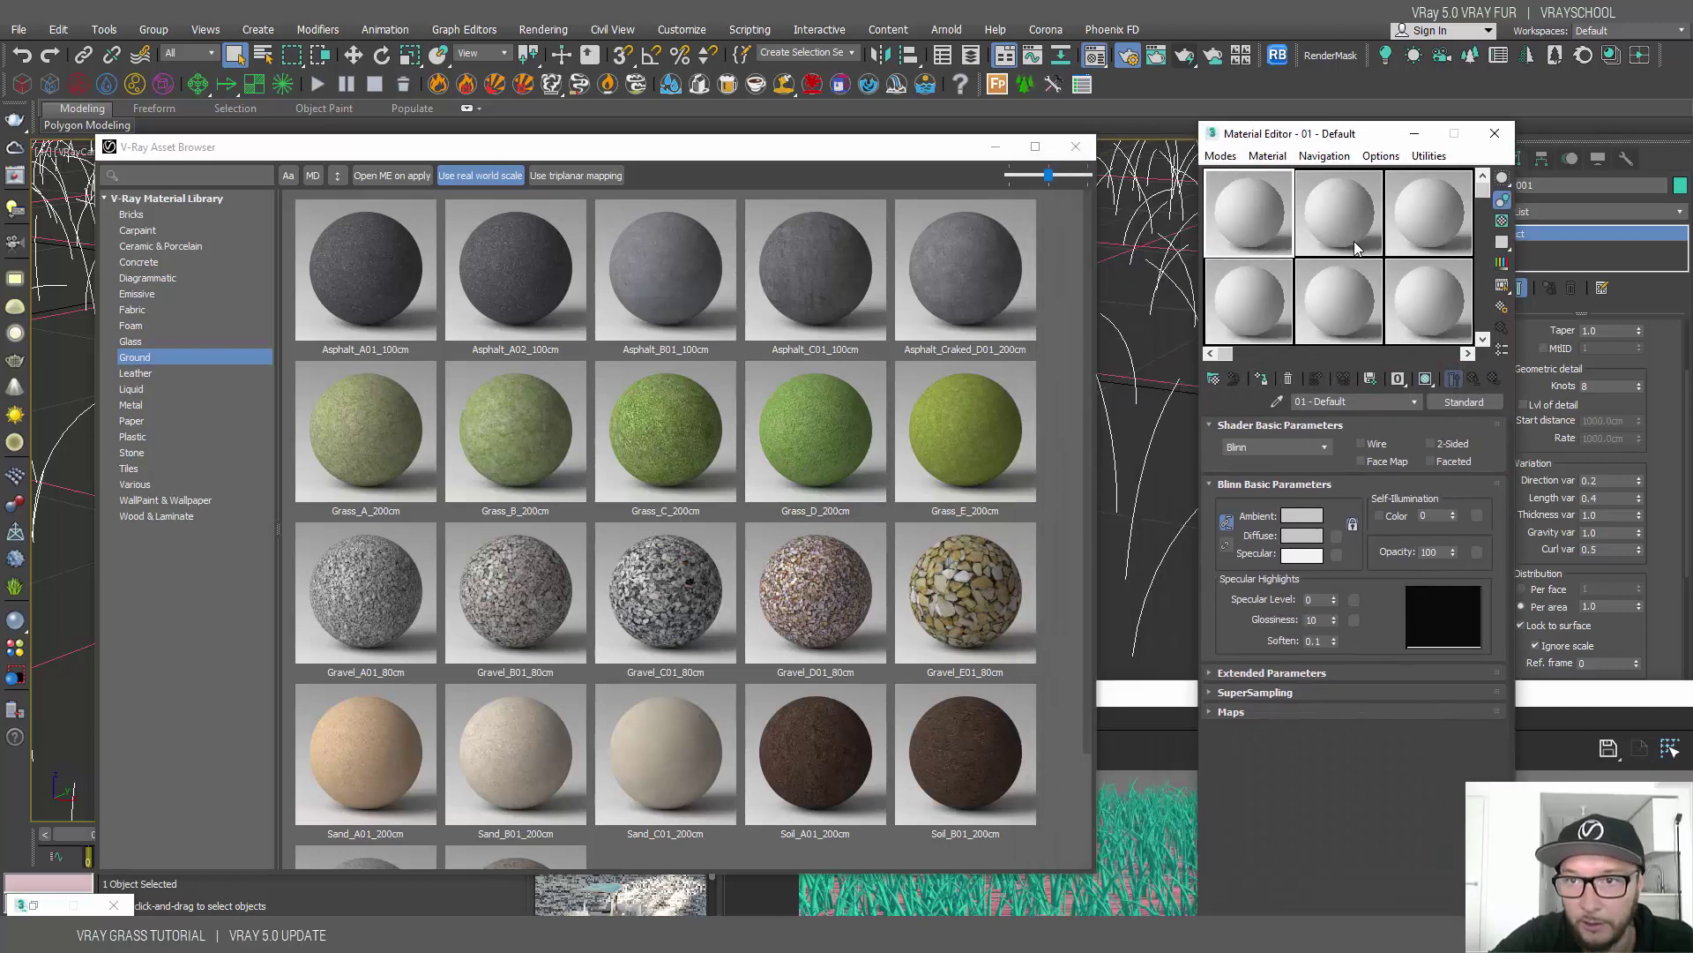
click(807, 437)
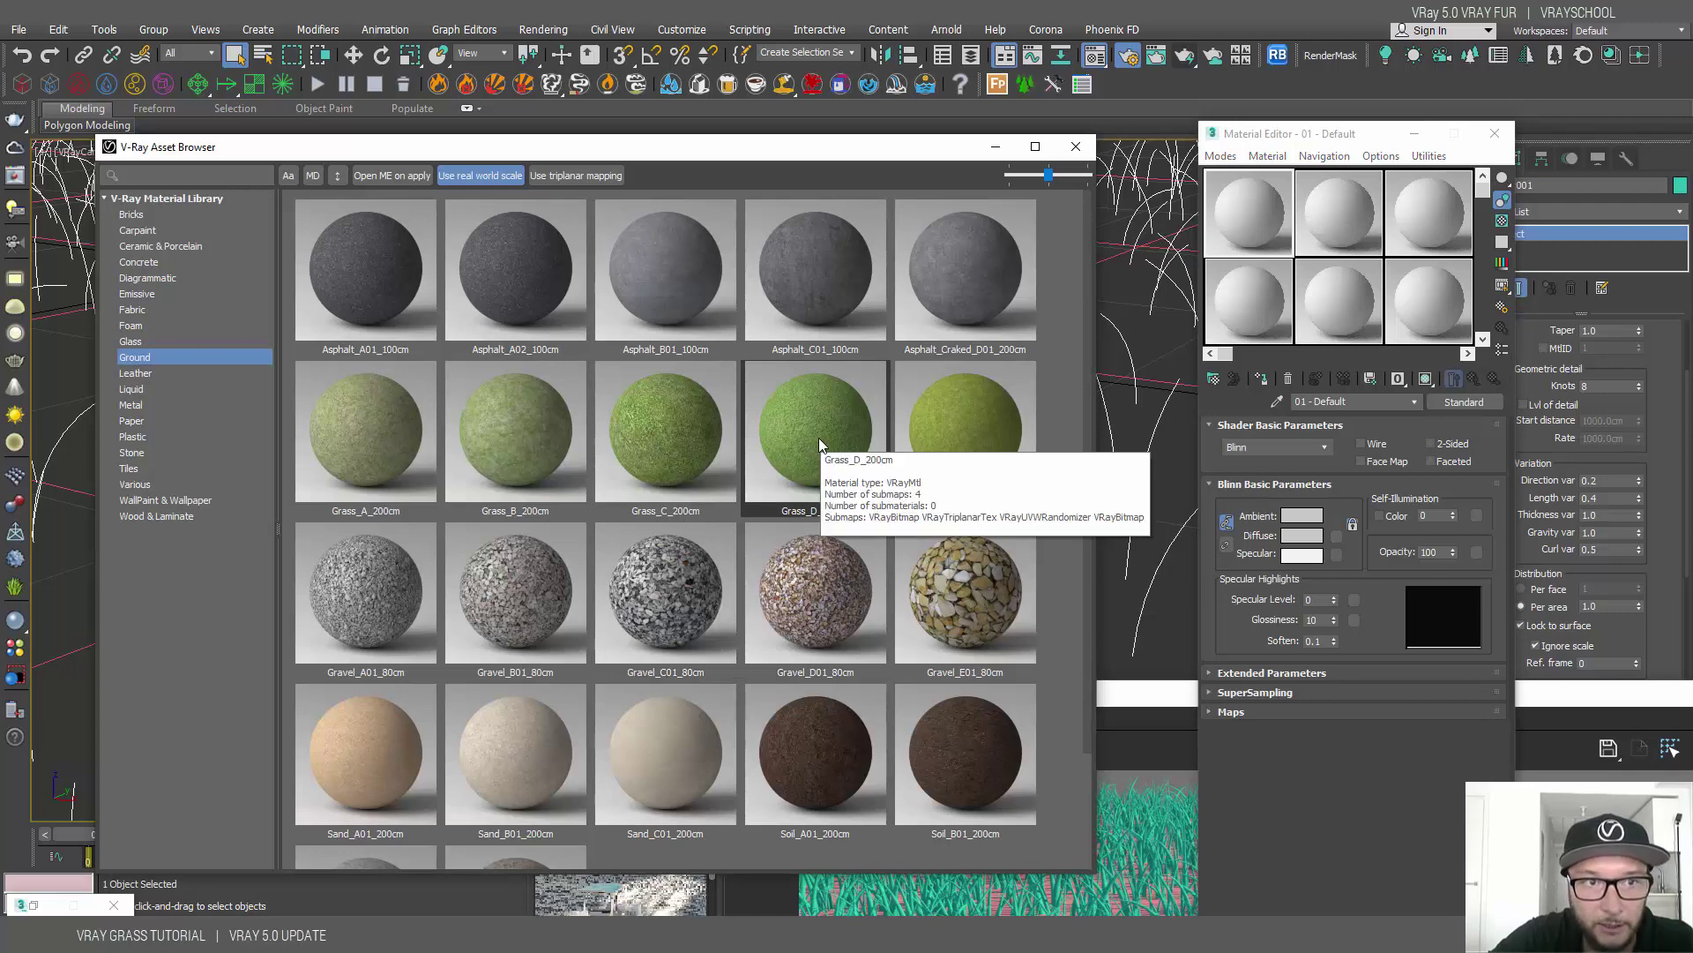
right_click(819, 438)
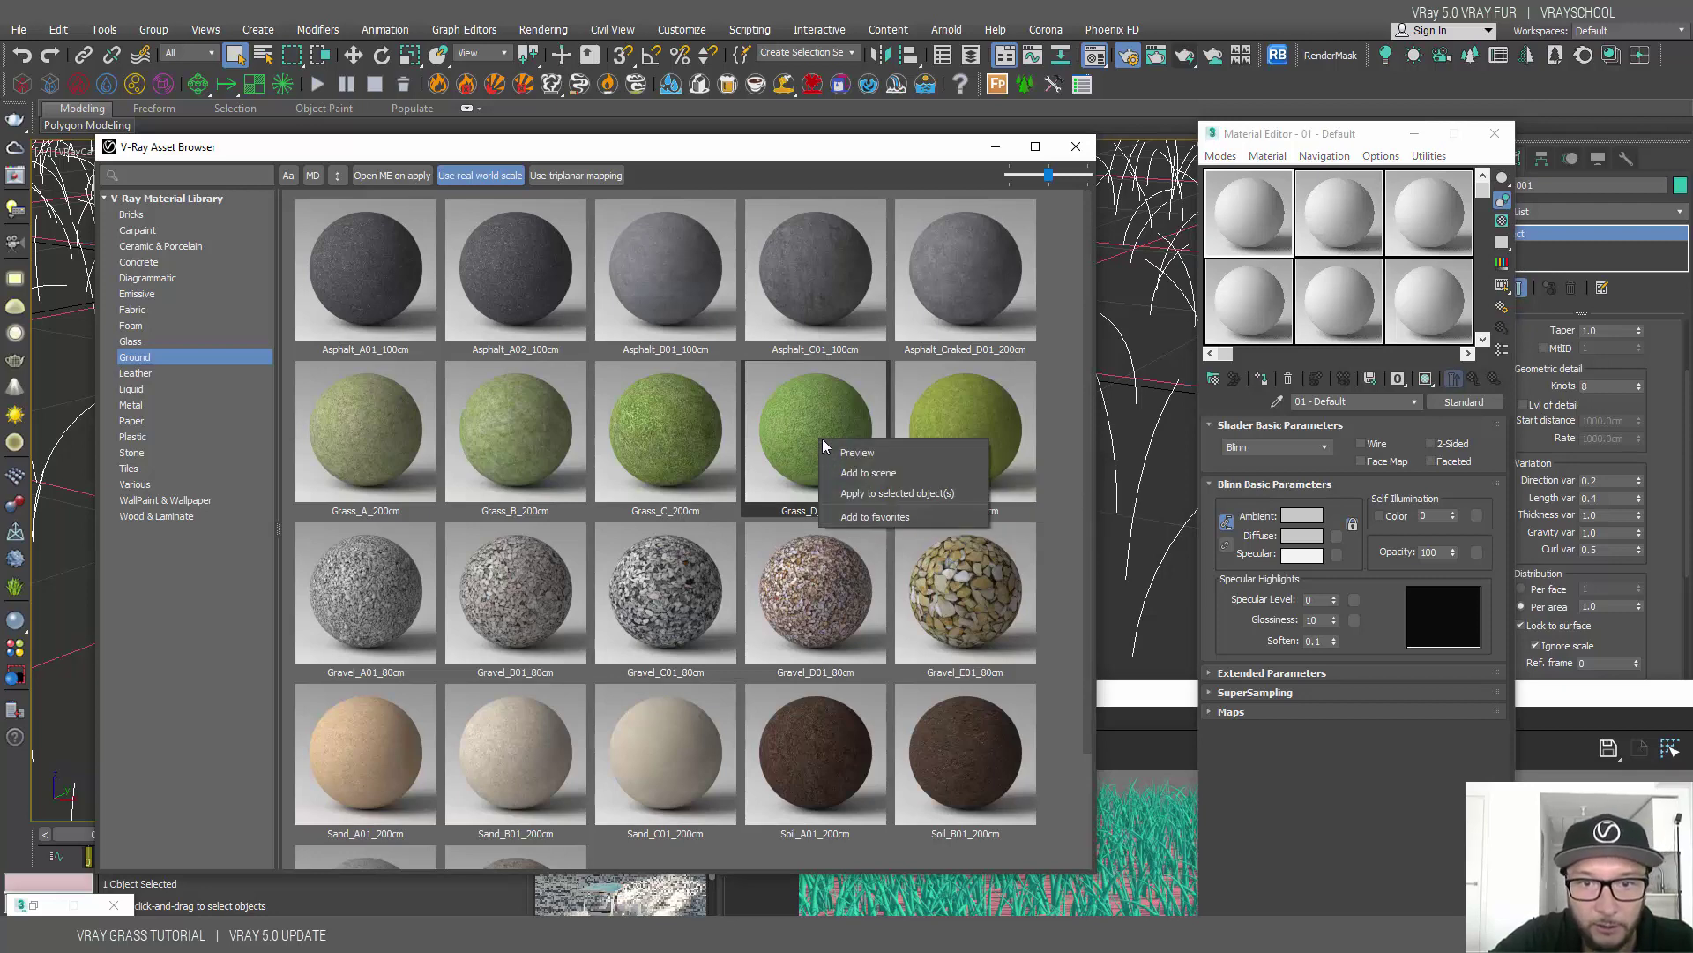
click(906, 471)
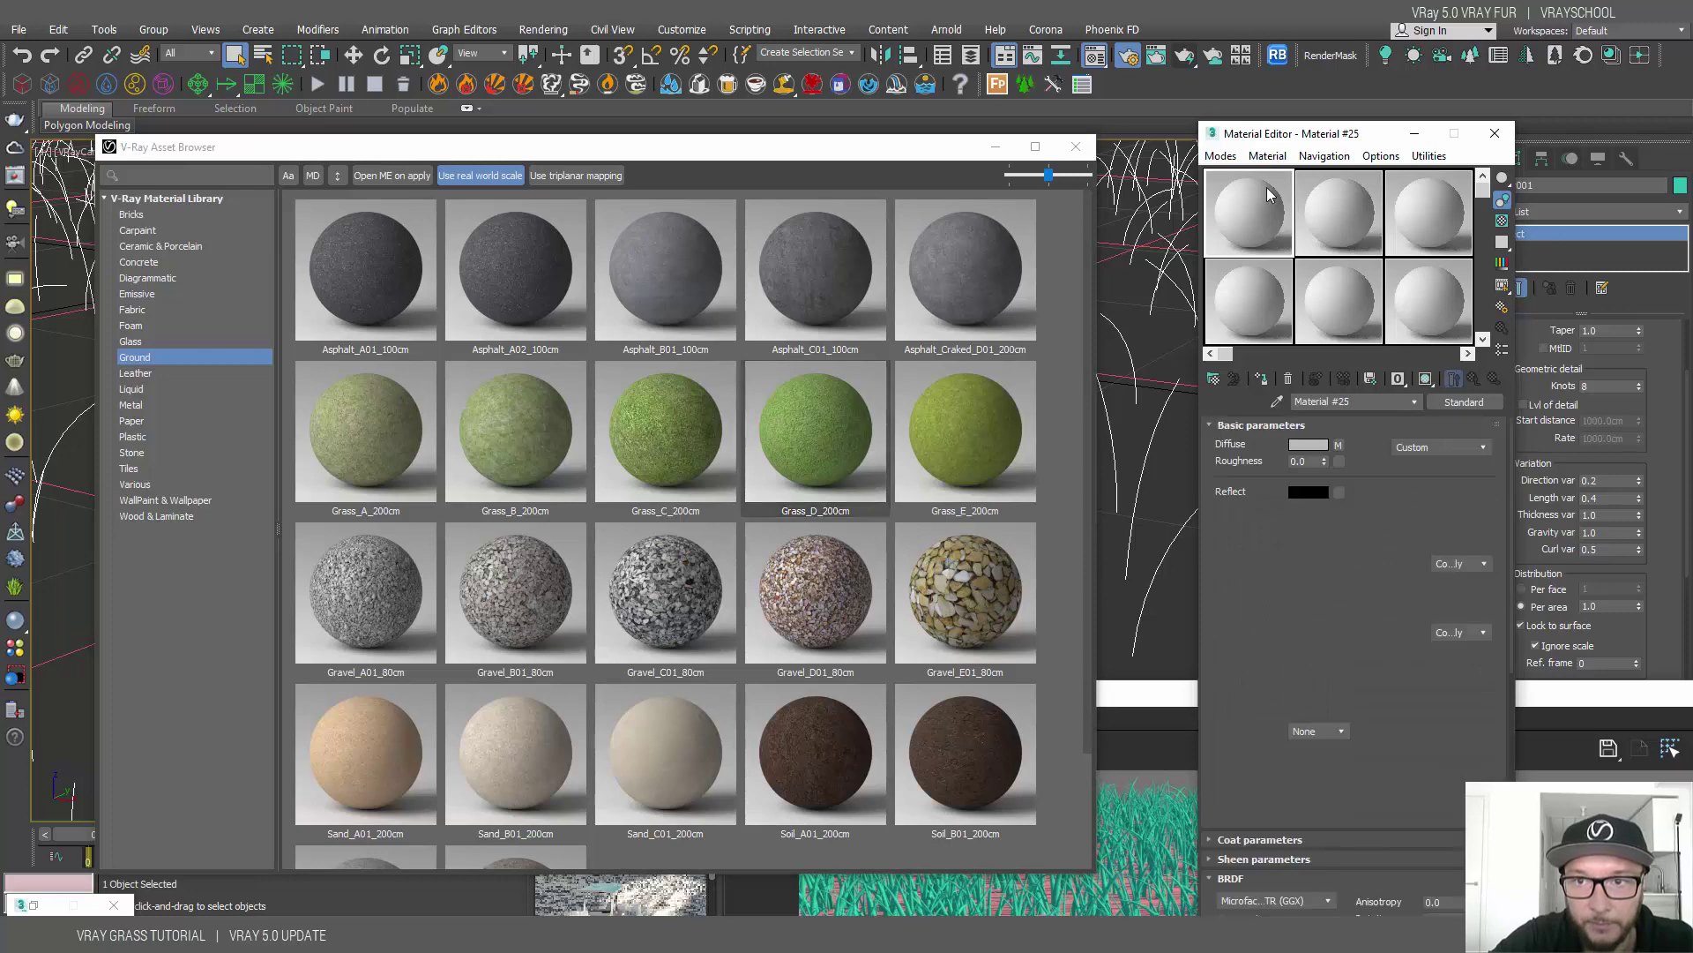
Assign the grass material to the fur and bring the frame buffer into view to check the render
click(895, 157)
drag(895, 157, 453, 180)
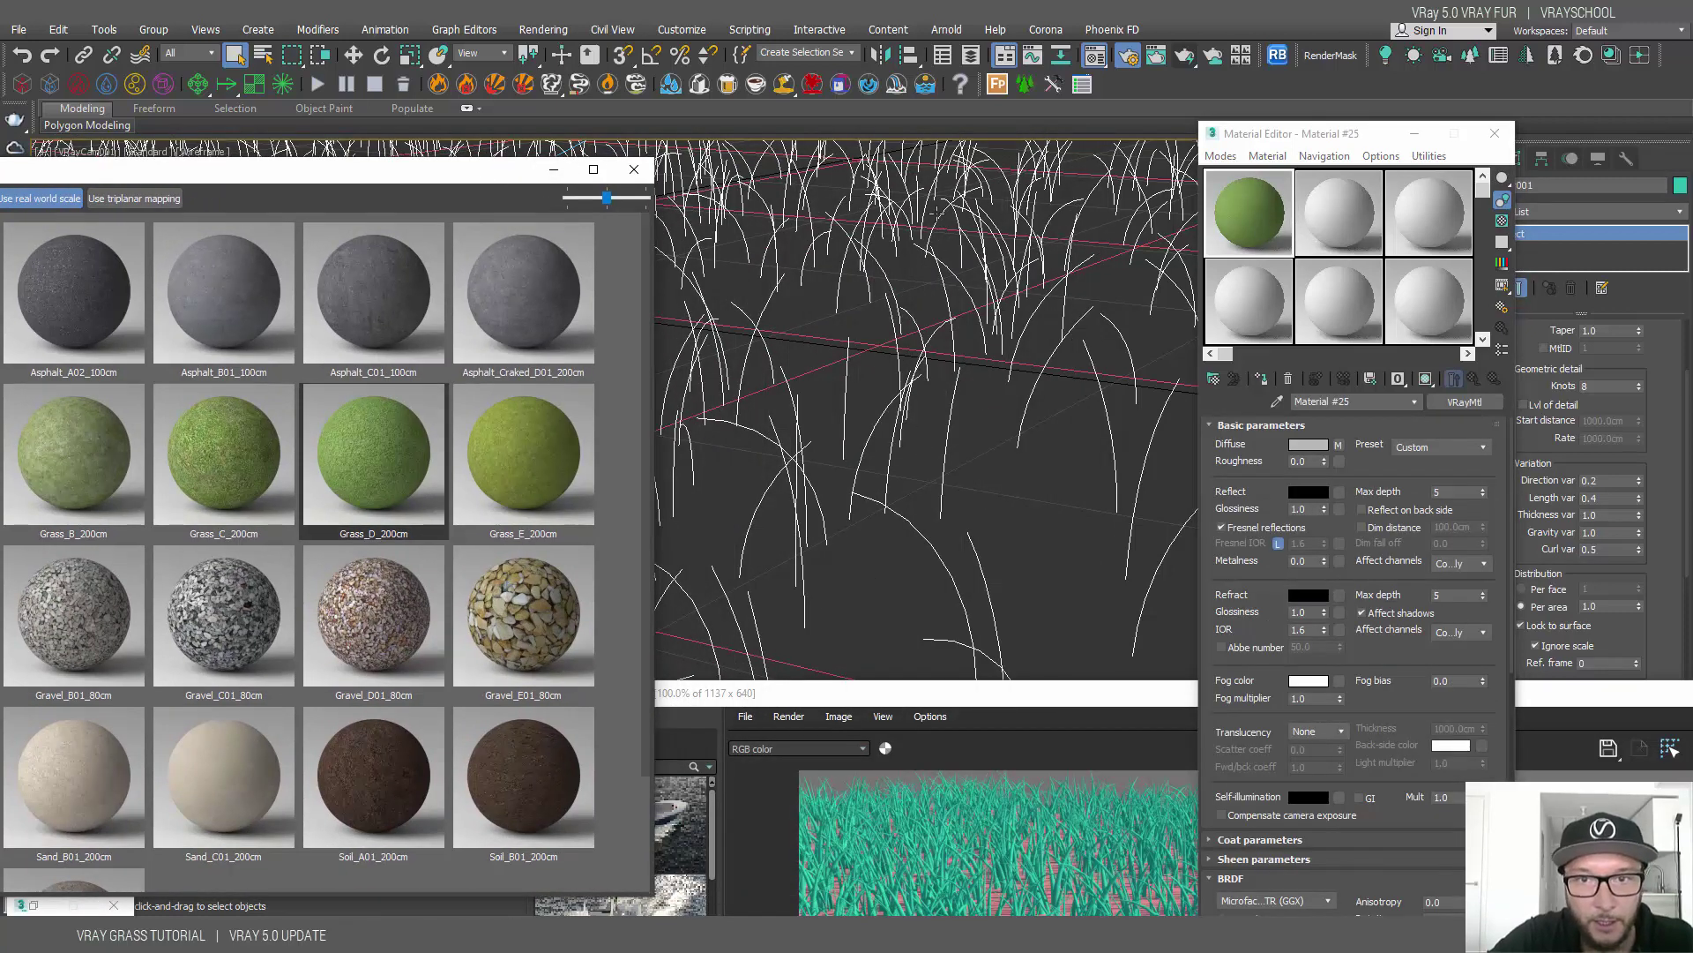
drag(970, 693, 806, 643)
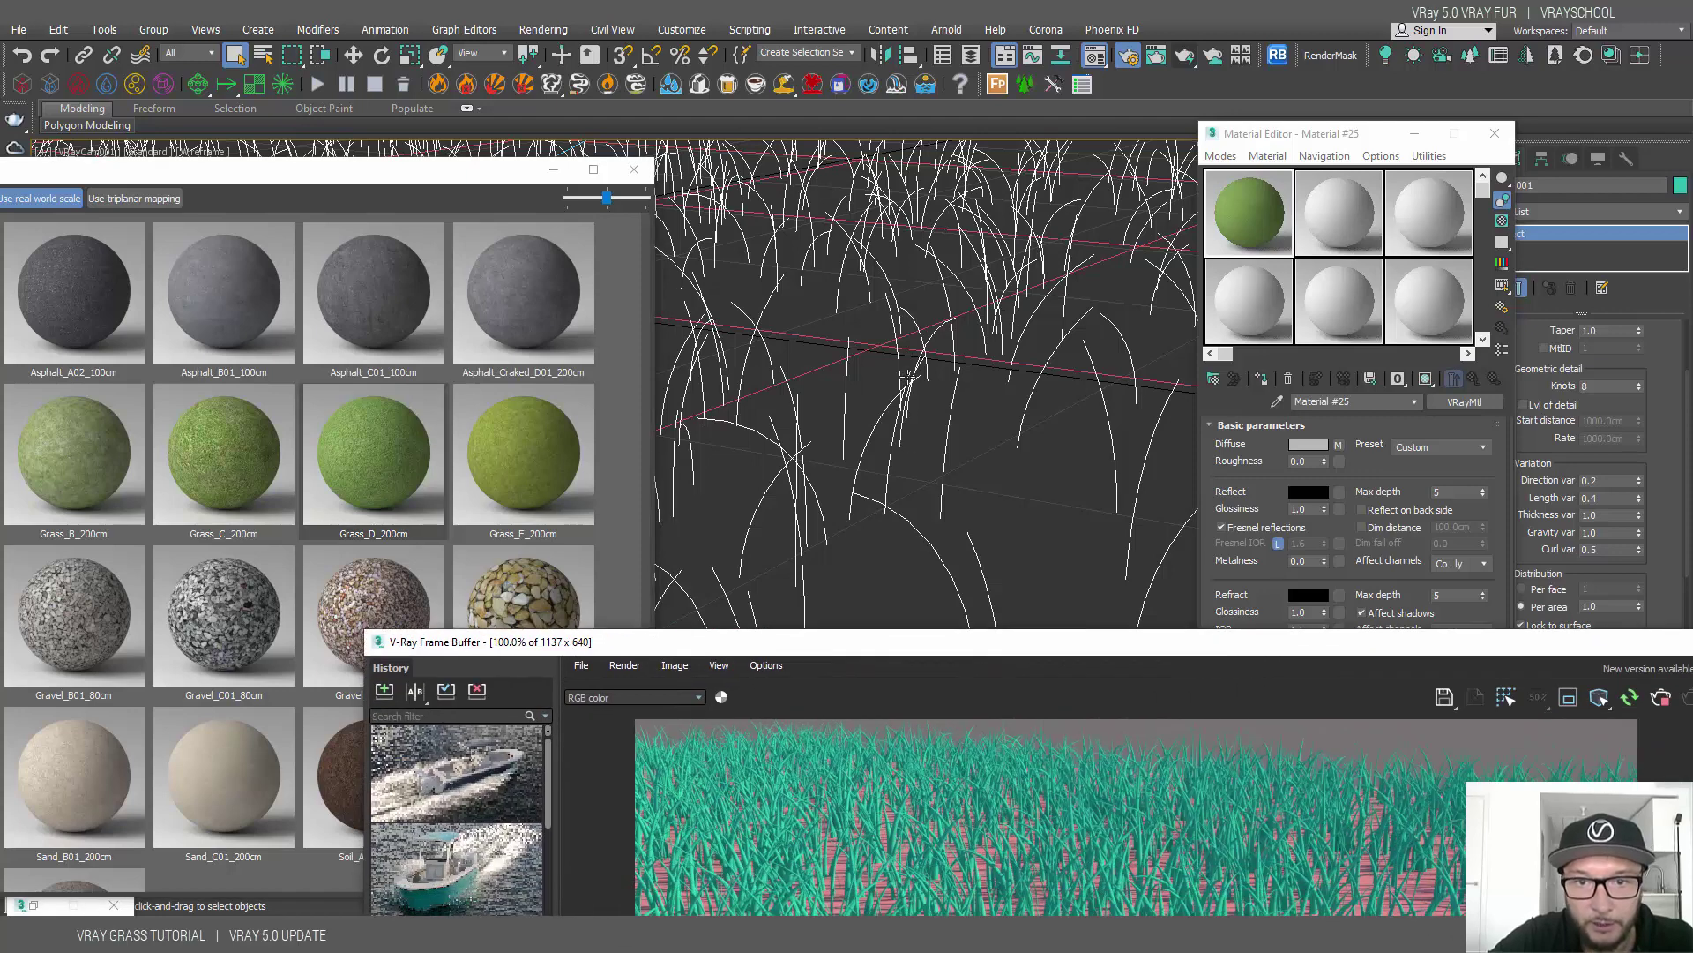
click(1265, 379)
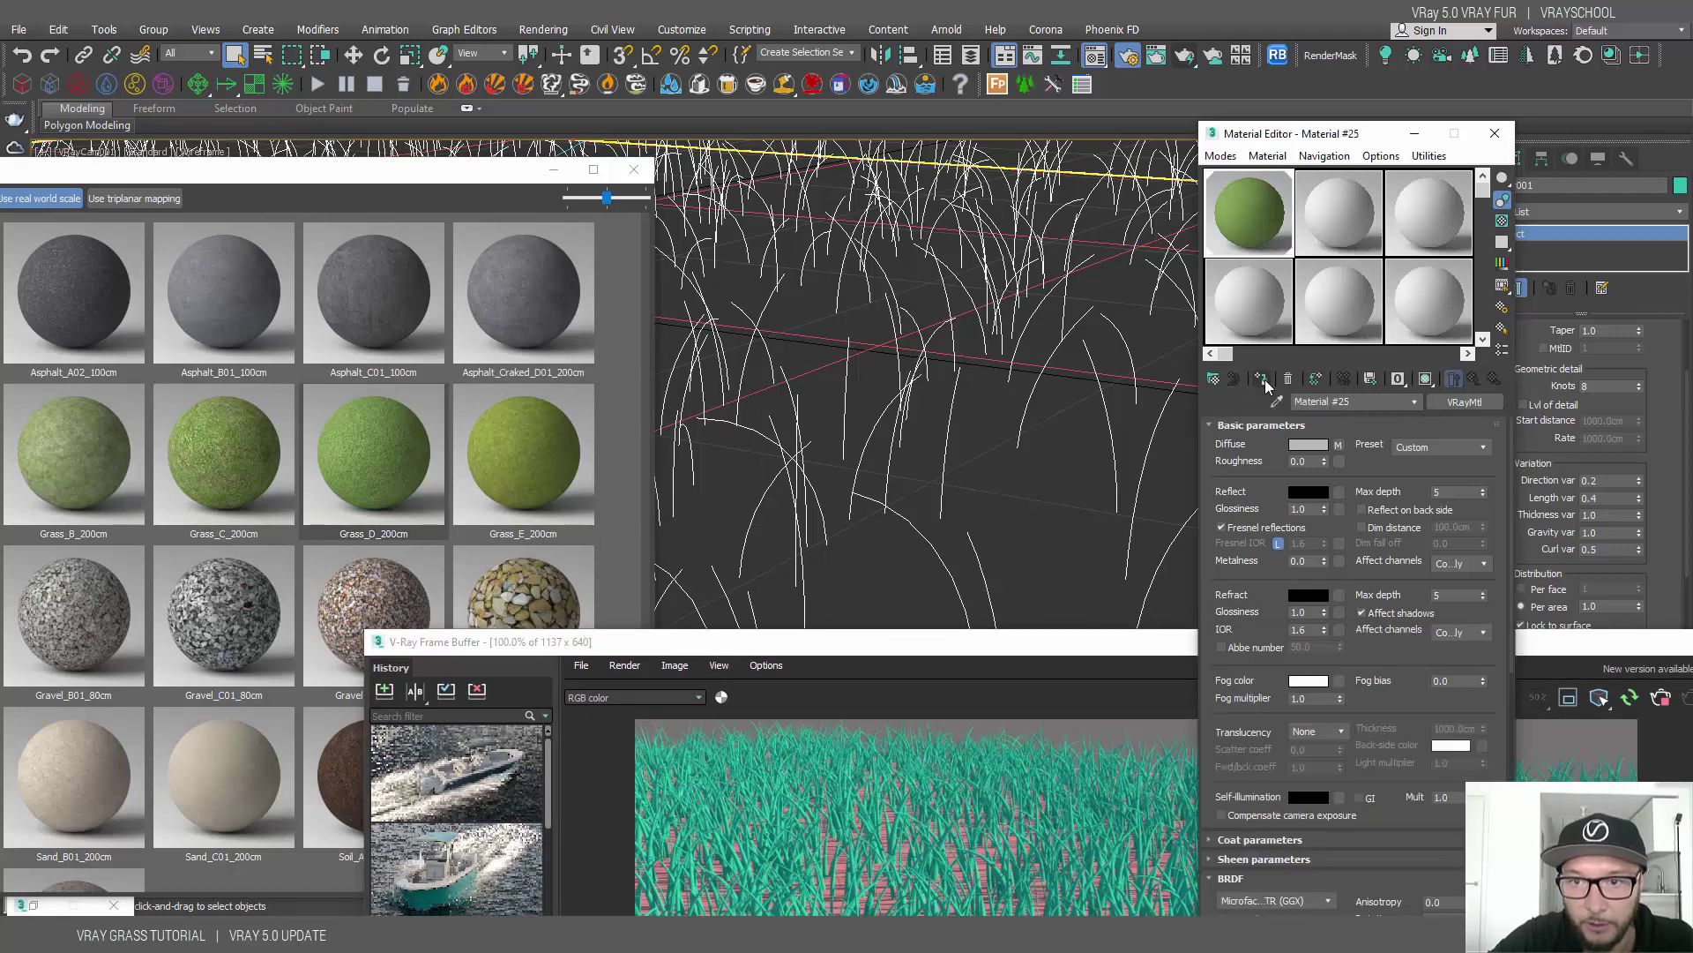
drag(1058, 646, 647, 198)
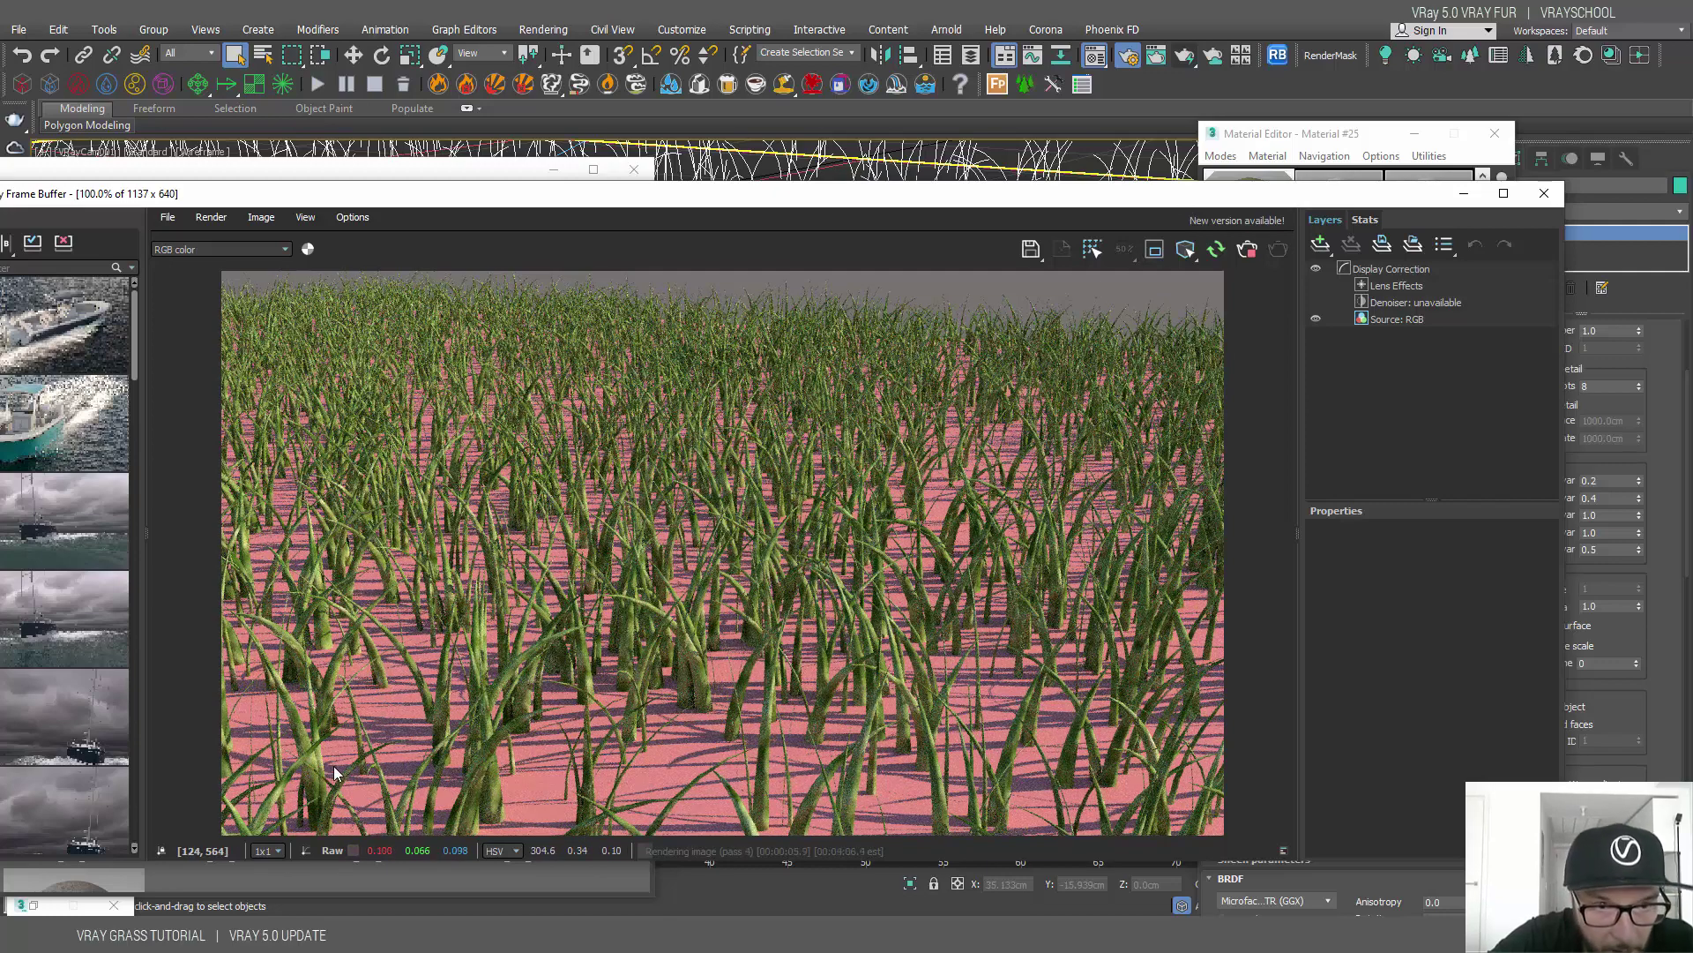
Minimize the material editor, dolly the camera back for a wider view of the grass, and inspect the render
drag(1231, 208, 429, 433)
click(1415, 137)
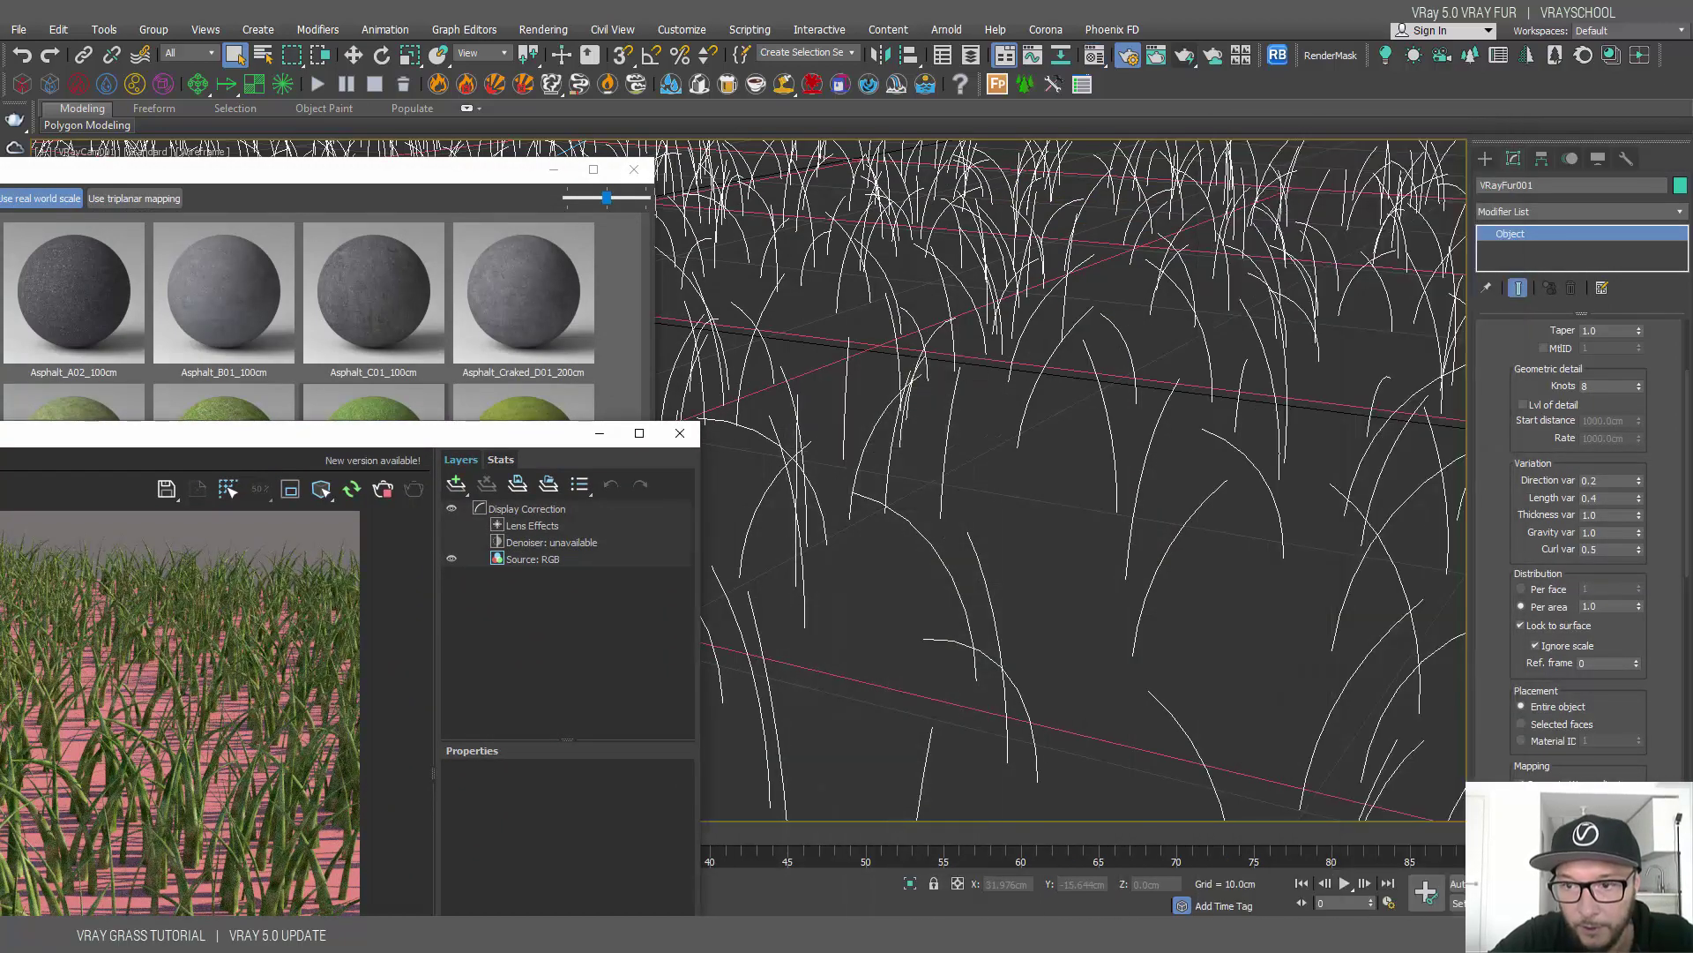
scroll(1047, 480, down, 5)
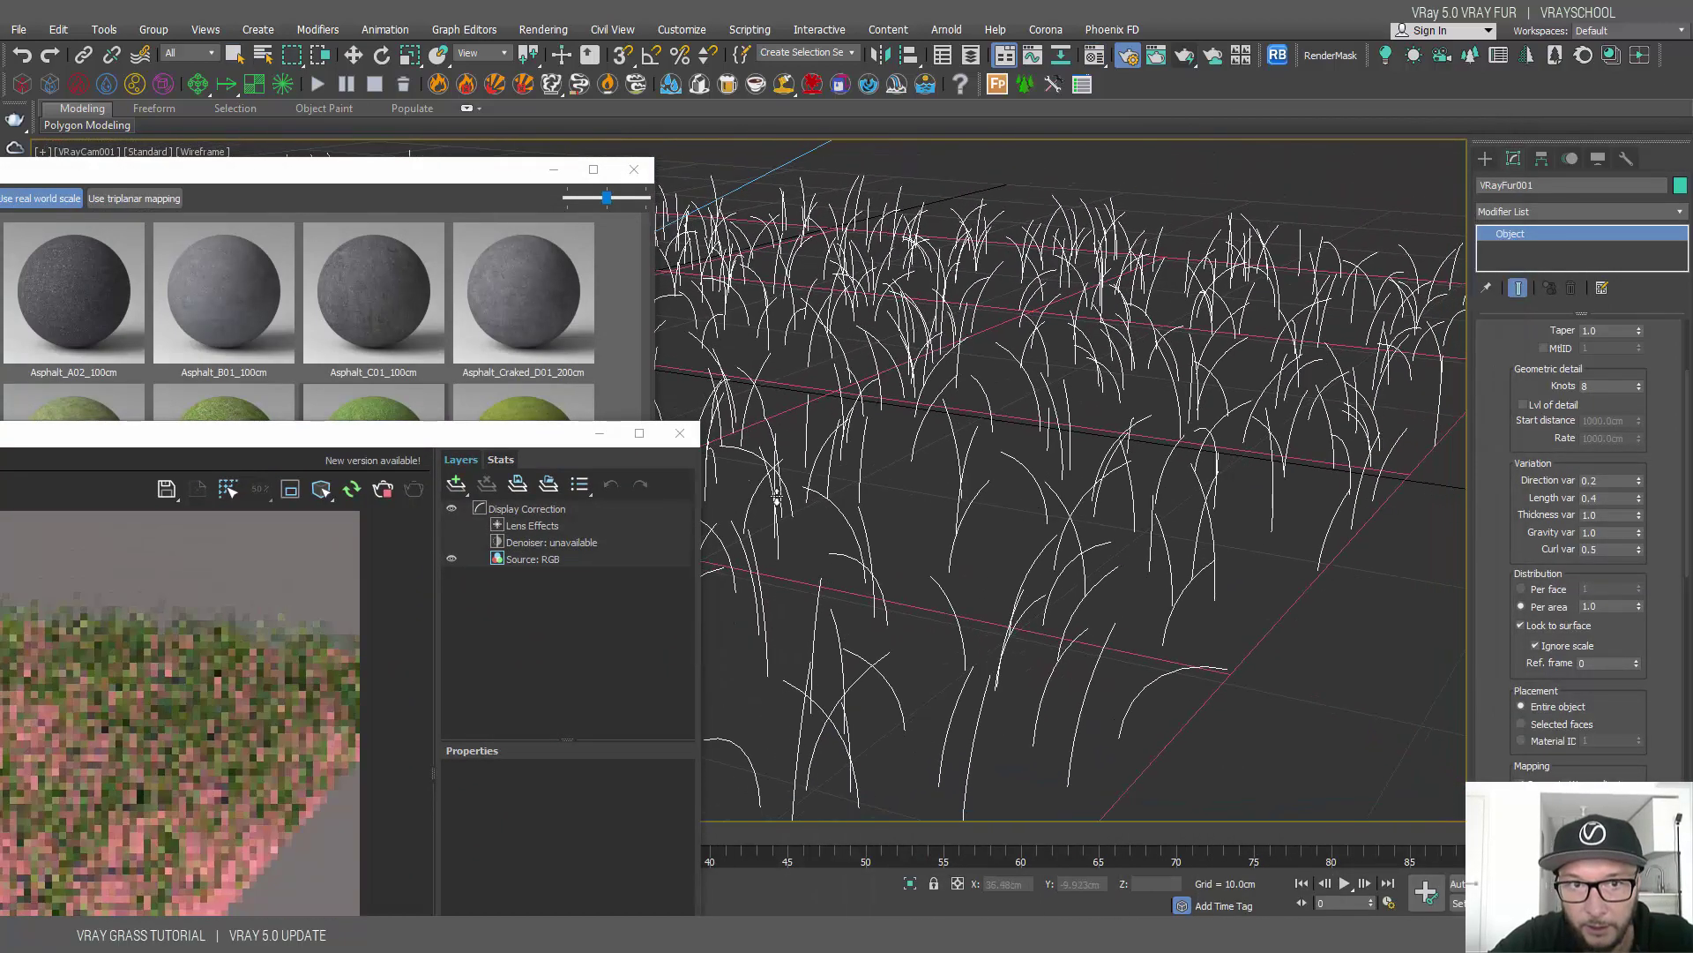
drag(363, 429, 1338, 357)
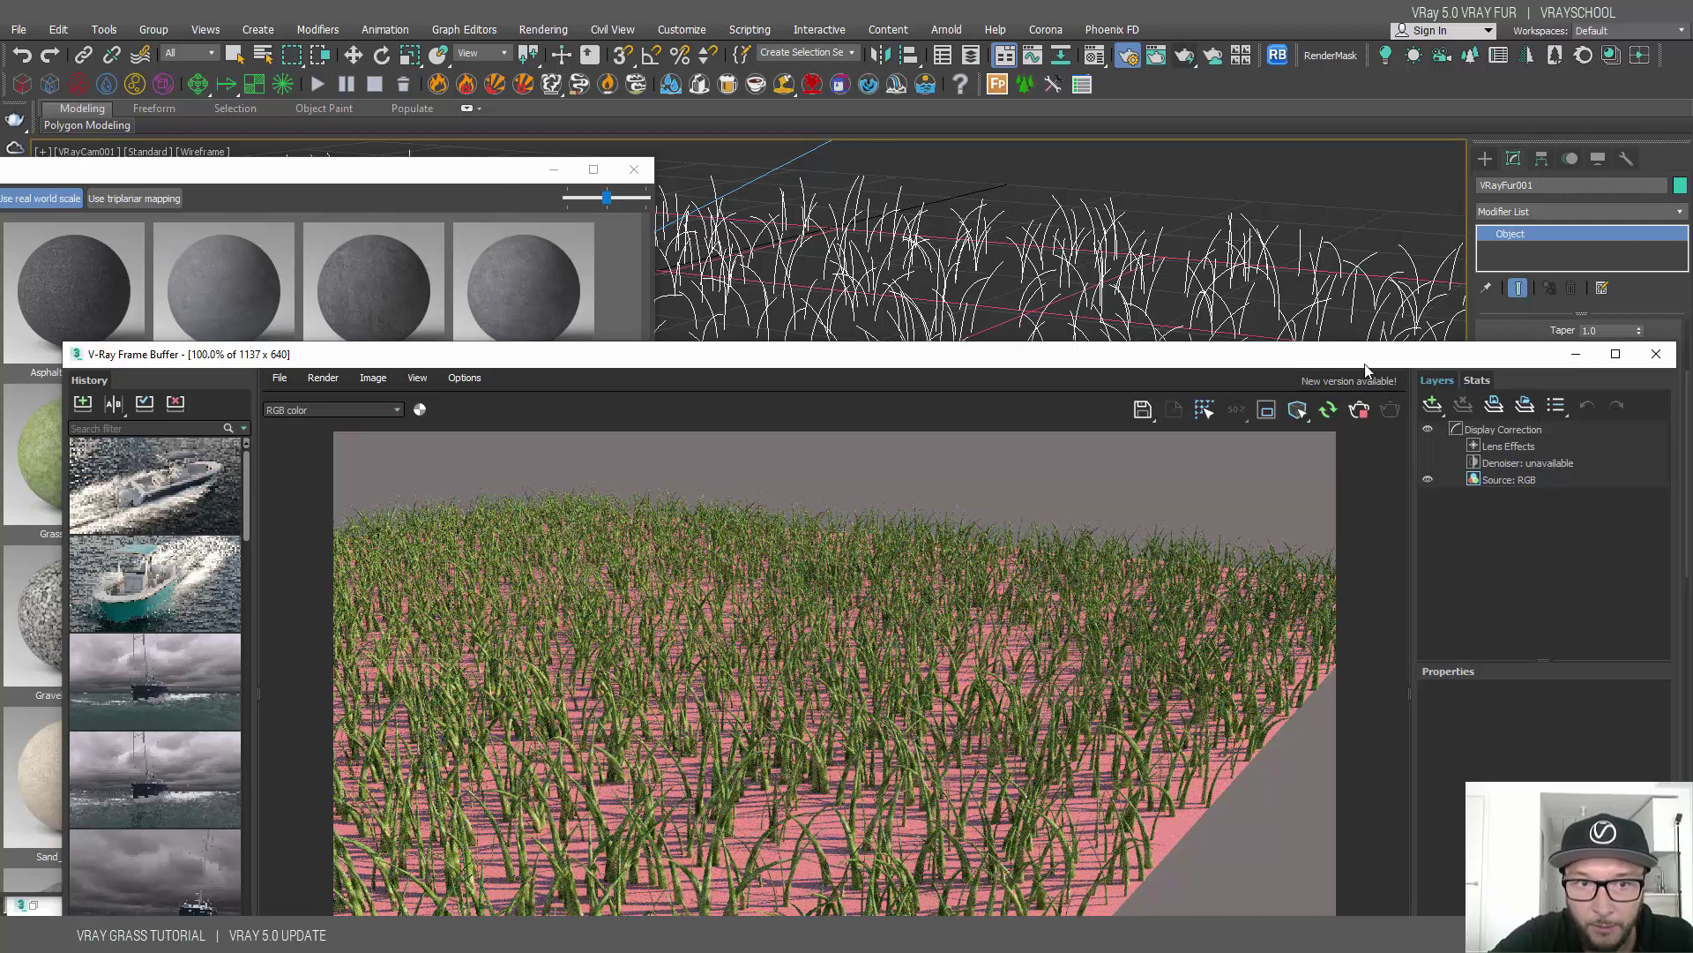
drag(1347, 364, 1433, 534)
Restore the material editor with the second sample slot active and show the soil materials in the library
click(474, 180)
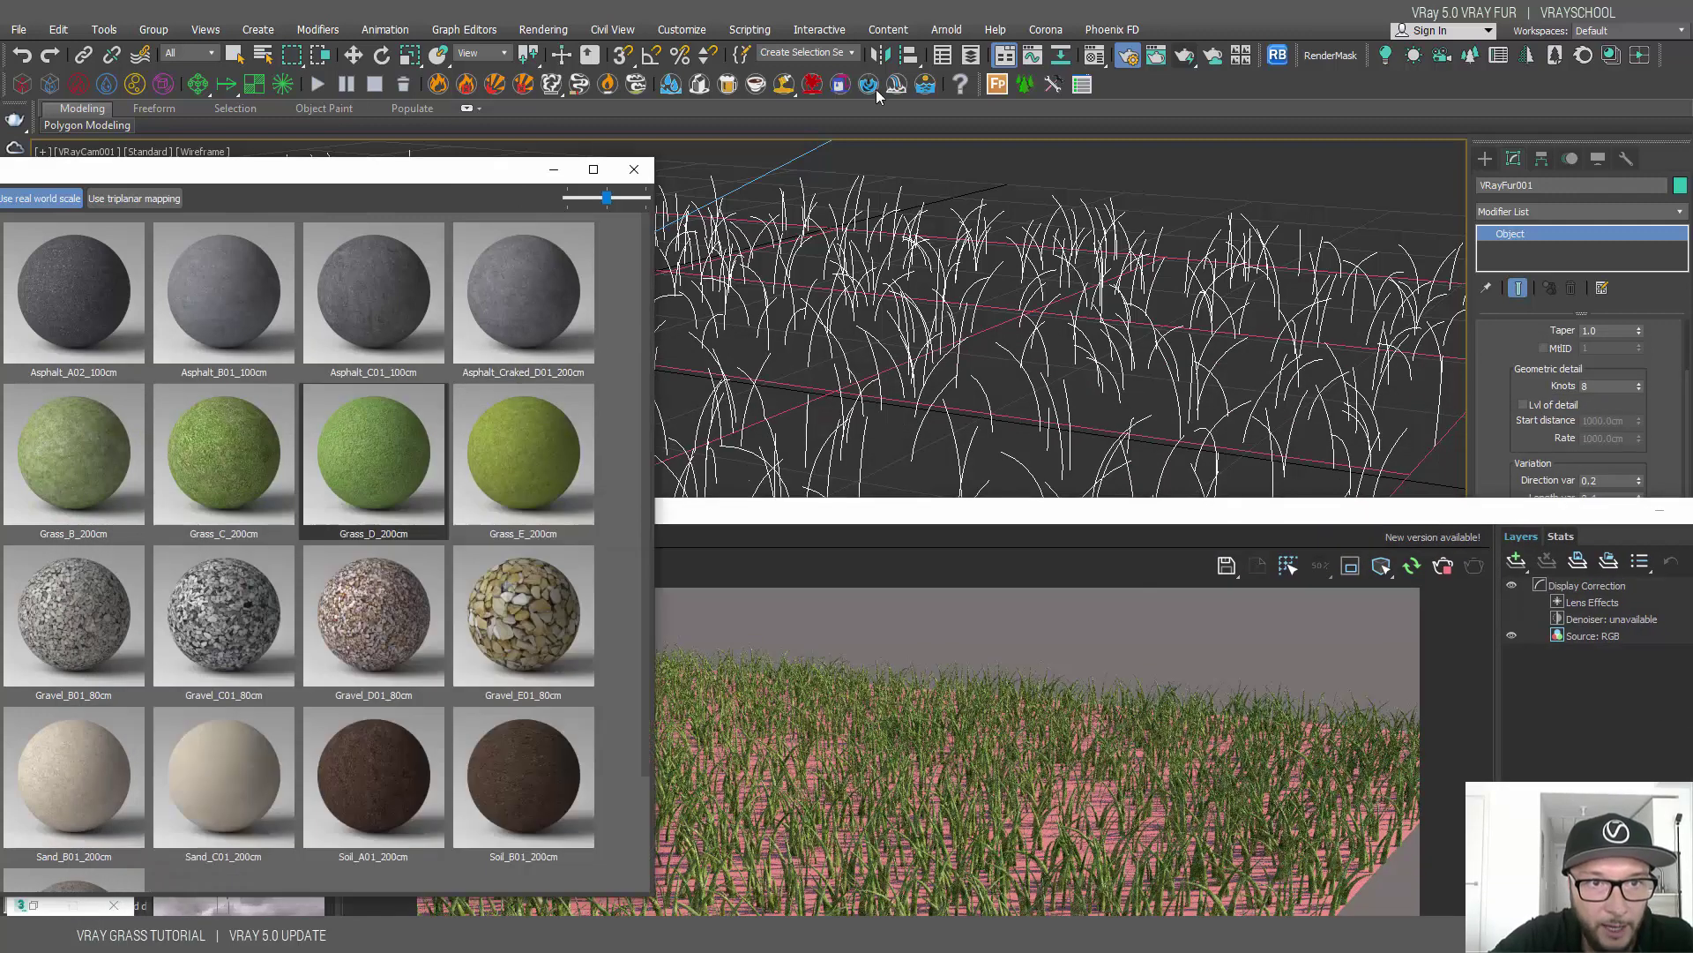
click(1122, 59)
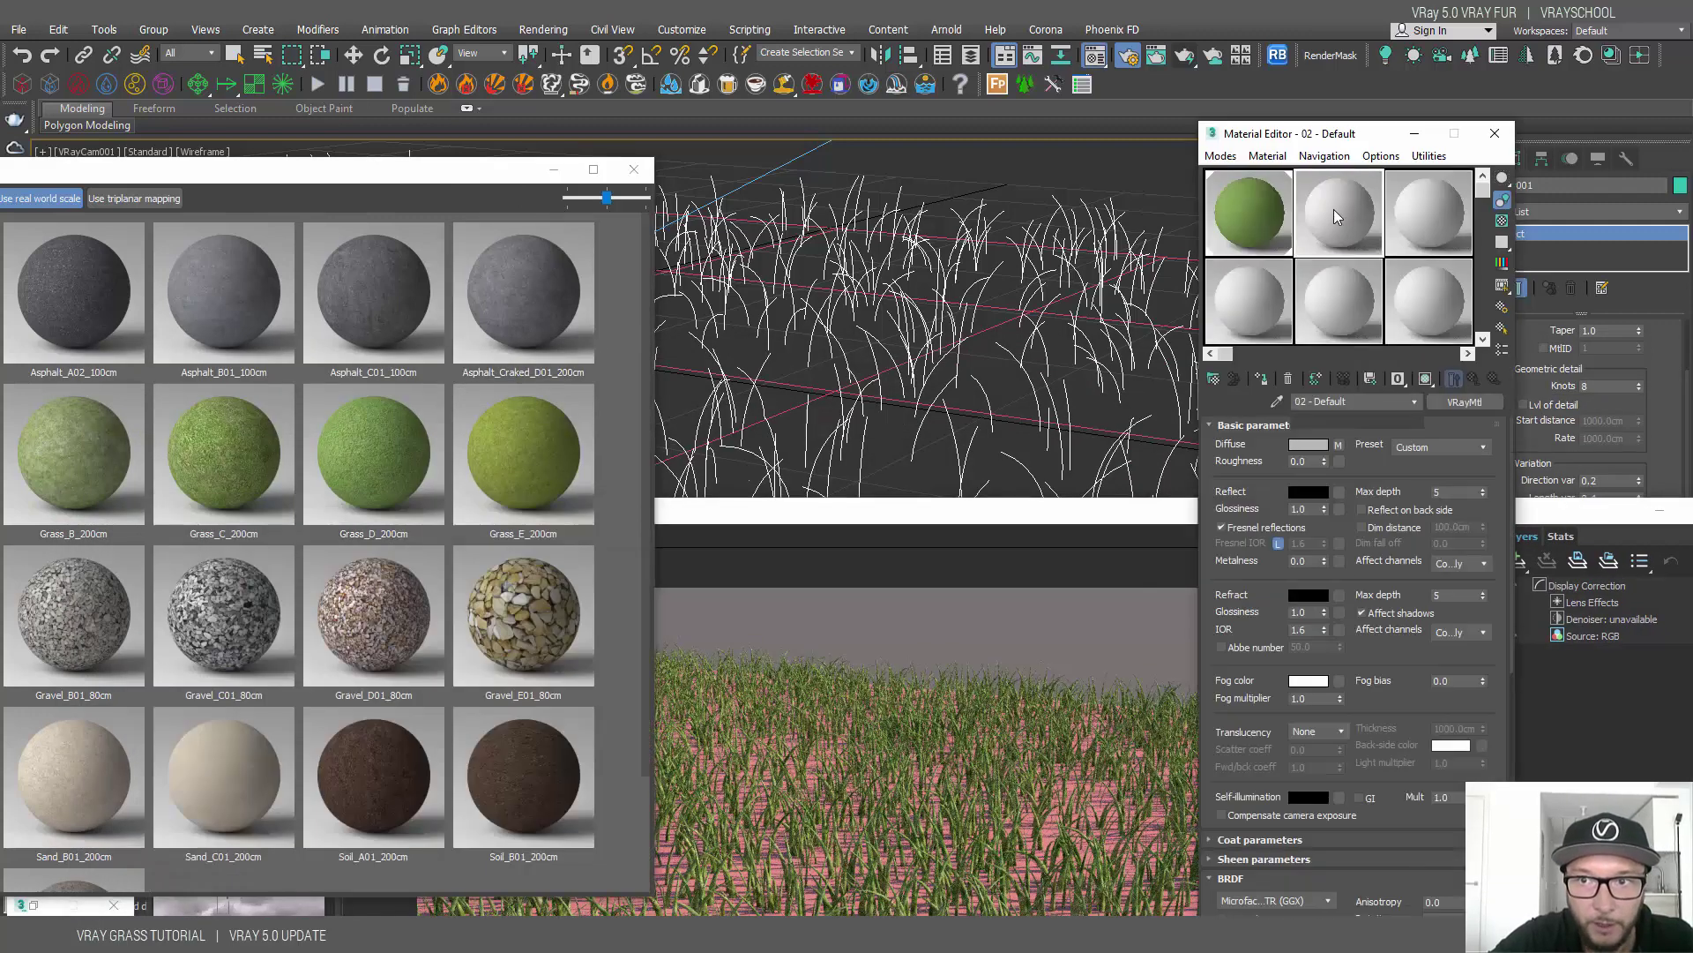
click(379, 759)
scroll(520, 738, down, 2)
click(523, 716)
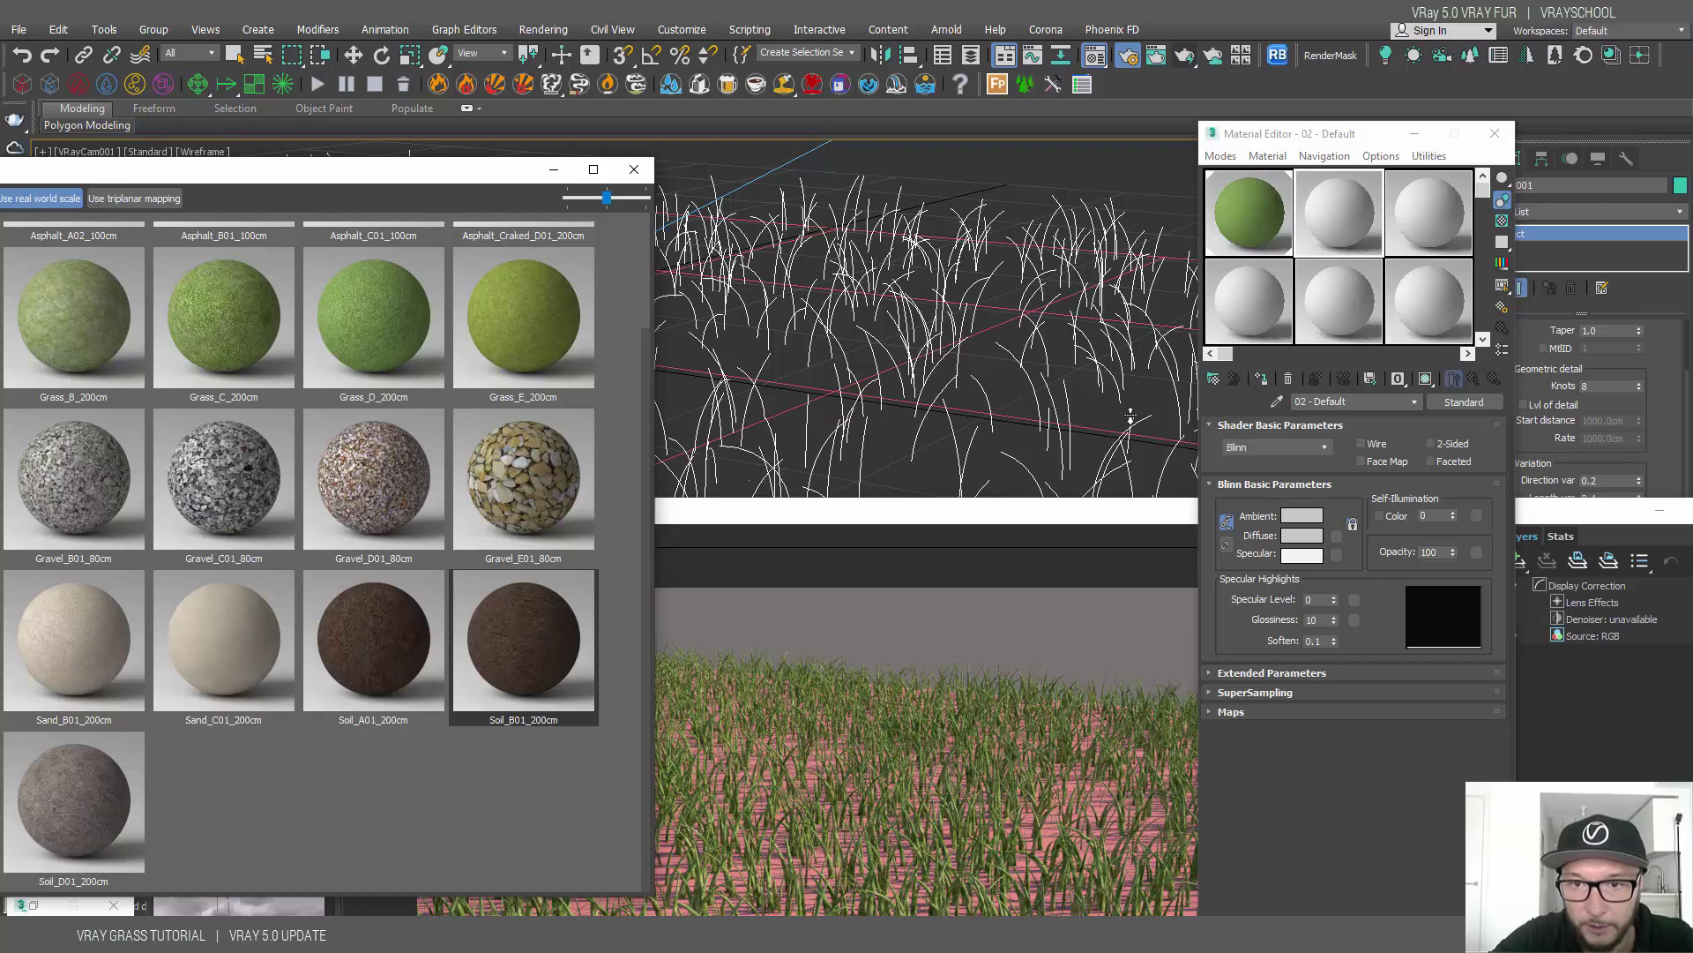
Select the ground plane and add the Soil_A01_200cm material to the scene in the second sample slot
key(q)
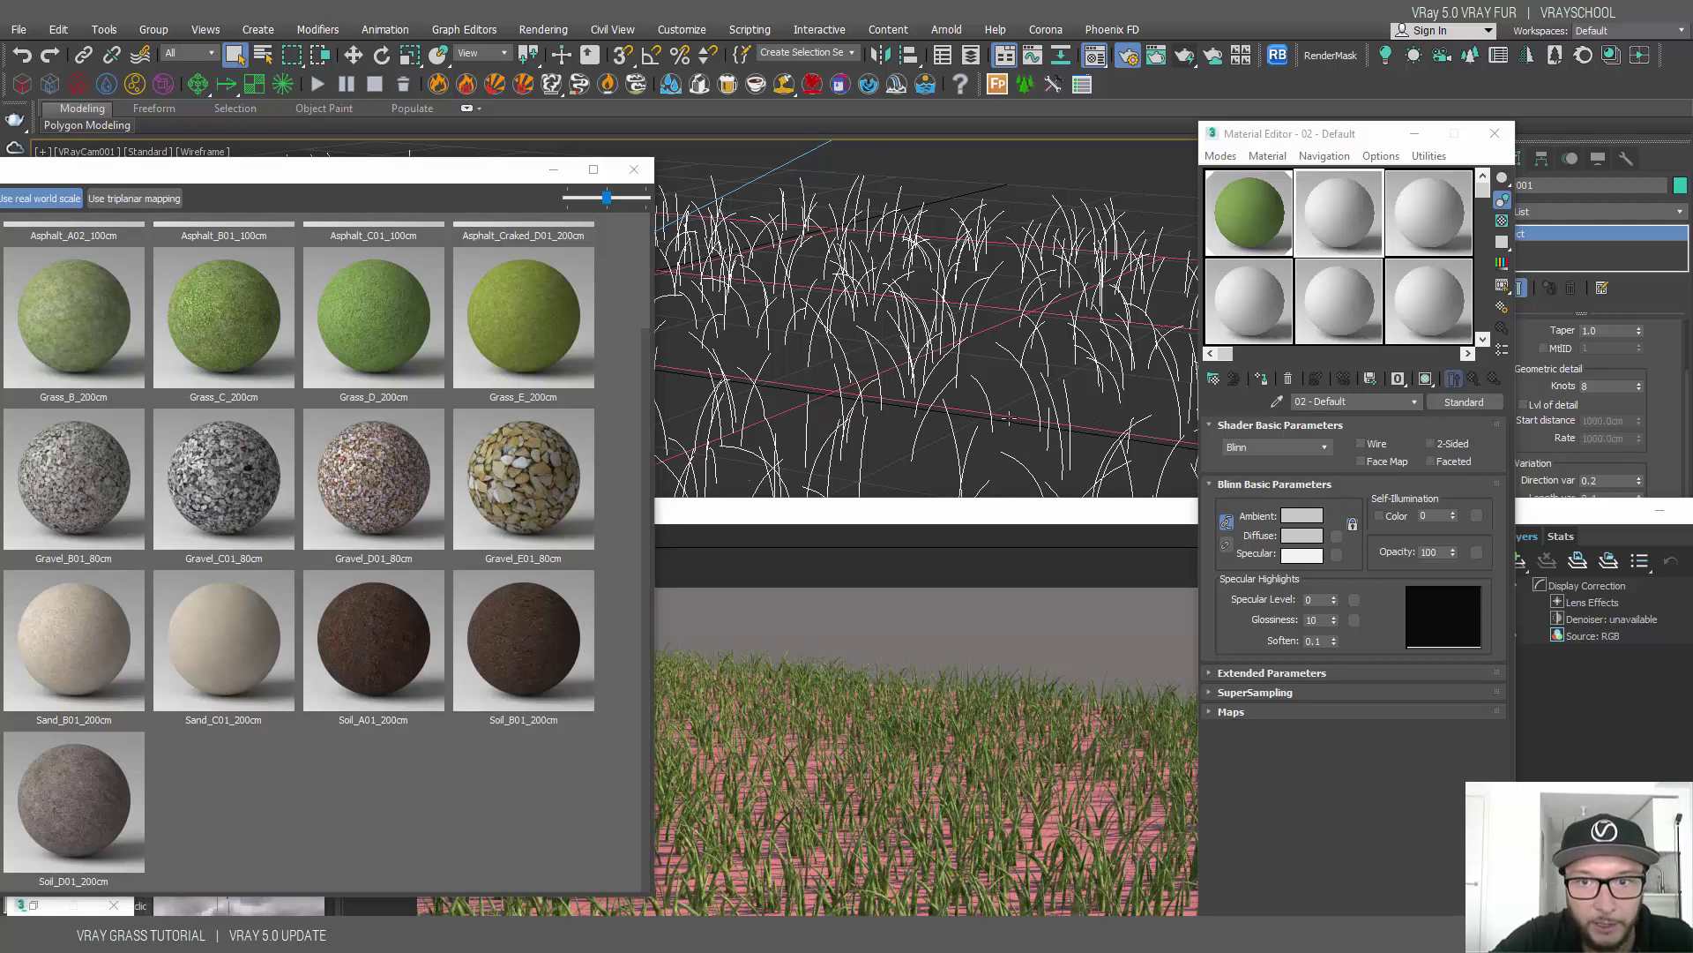
click(1009, 418)
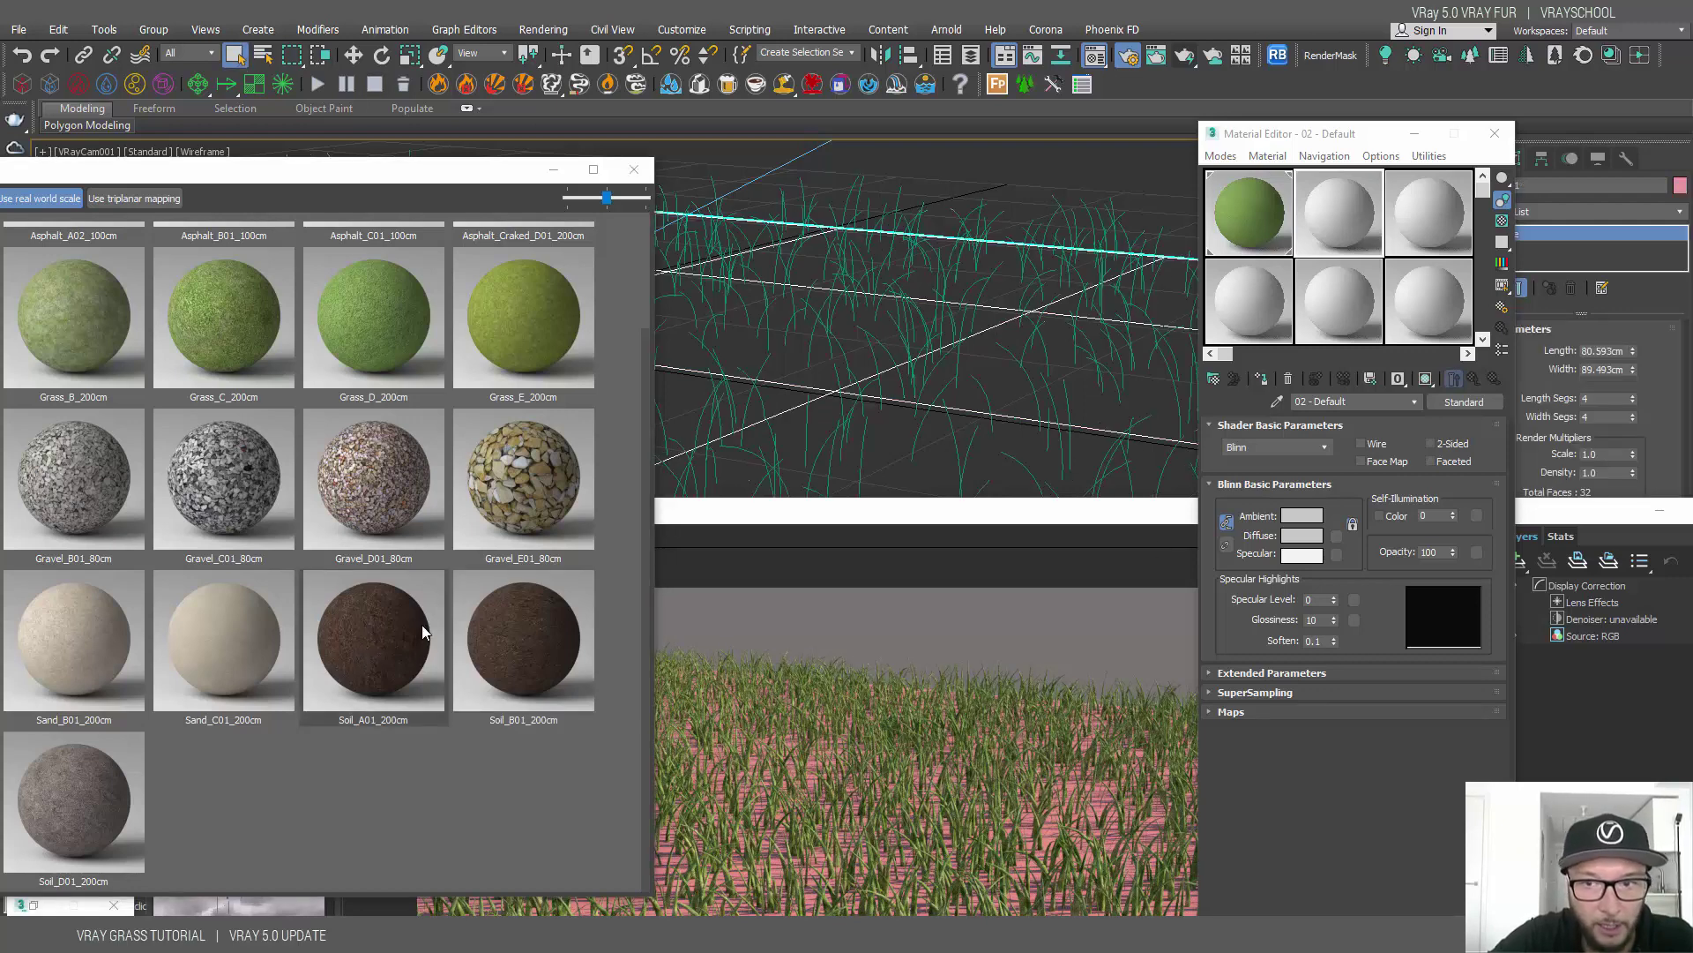
right_click(388, 615)
click(450, 657)
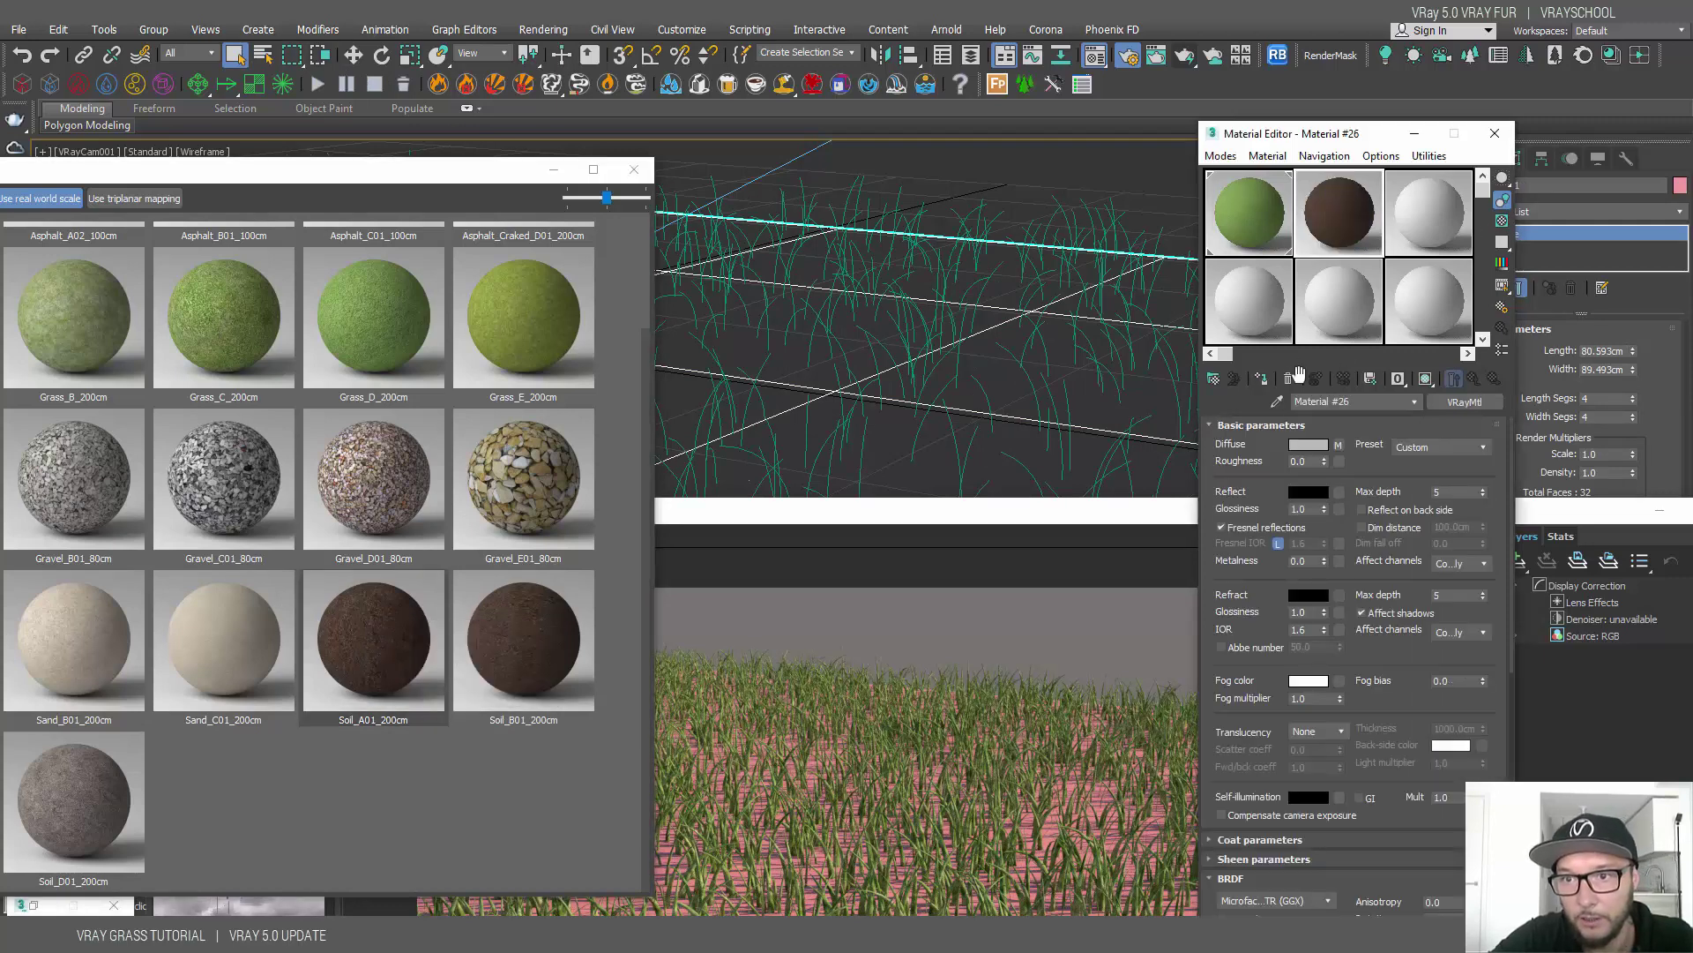
Assign the soil material to the ground plane, check the grass in the frame buffer, and minimize the buffer and material library
click(1263, 379)
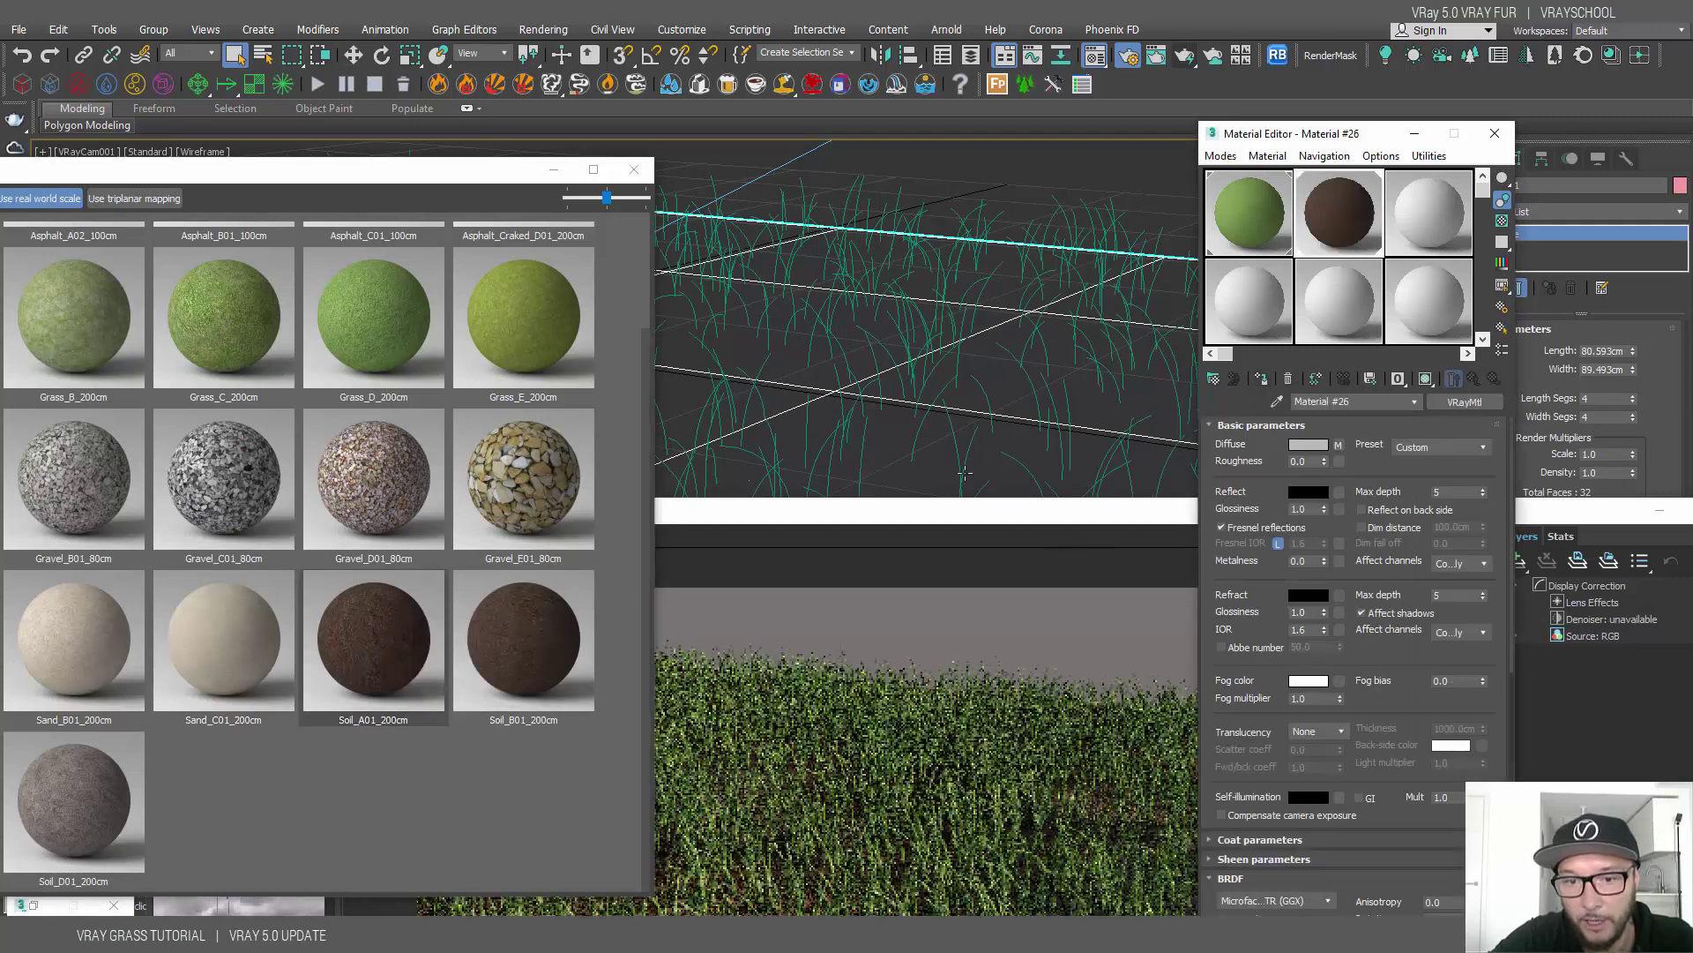
drag(840, 510, 837, 165)
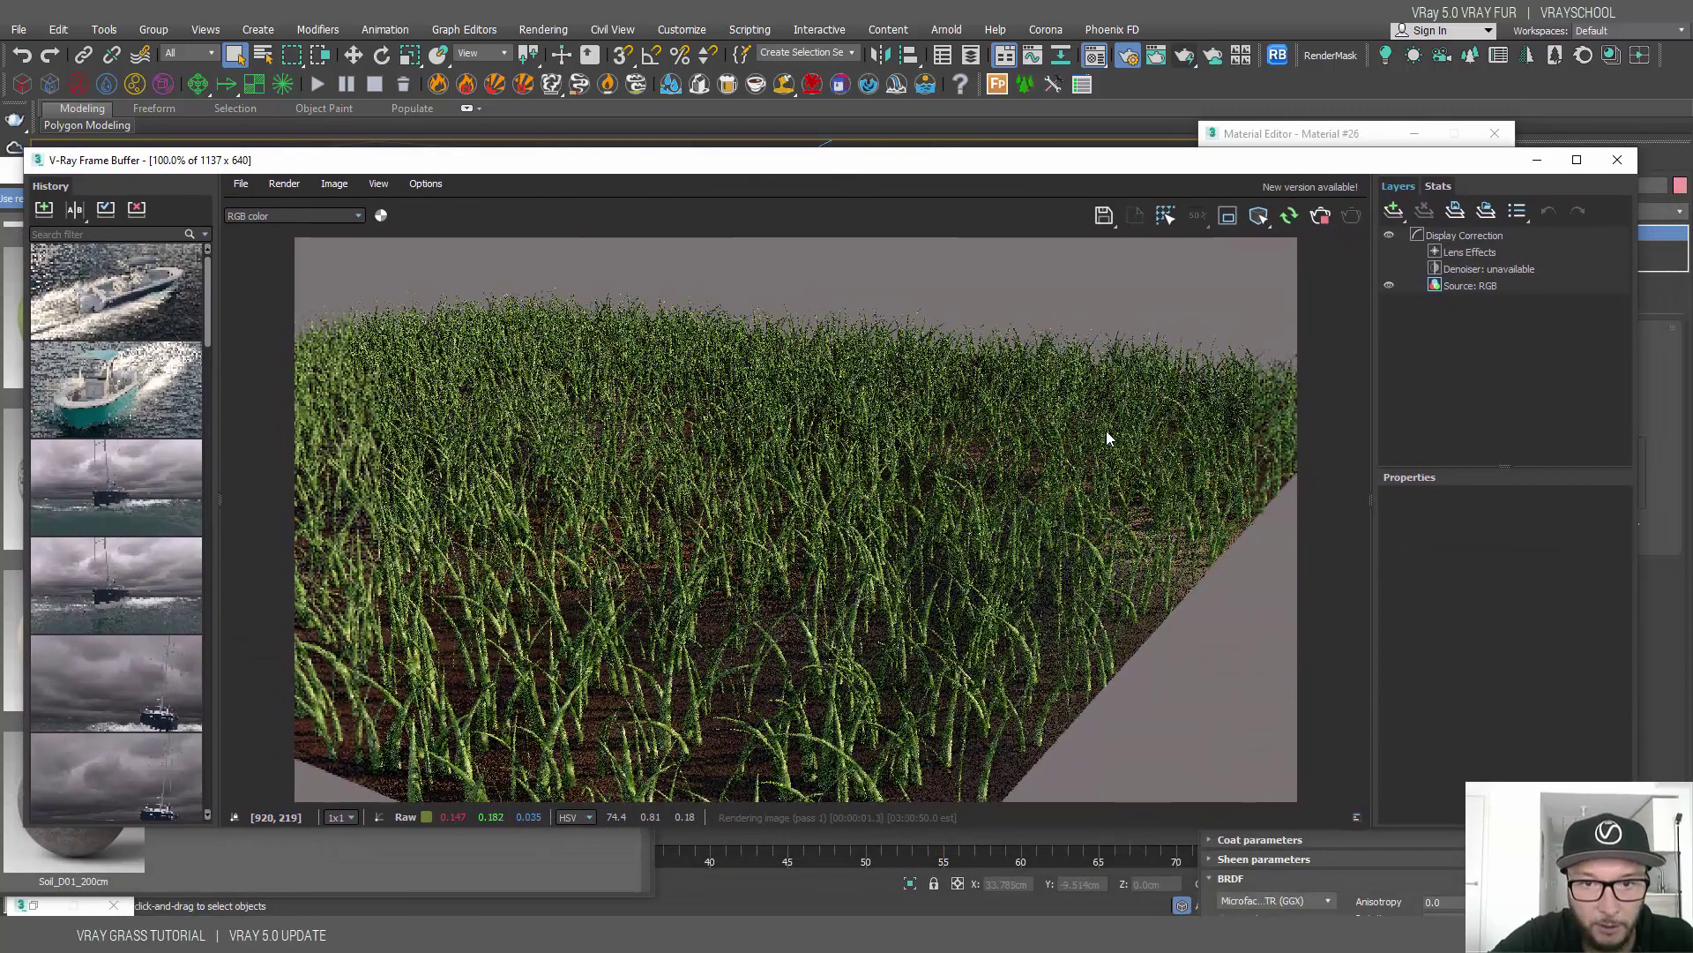
click(1536, 161)
click(553, 170)
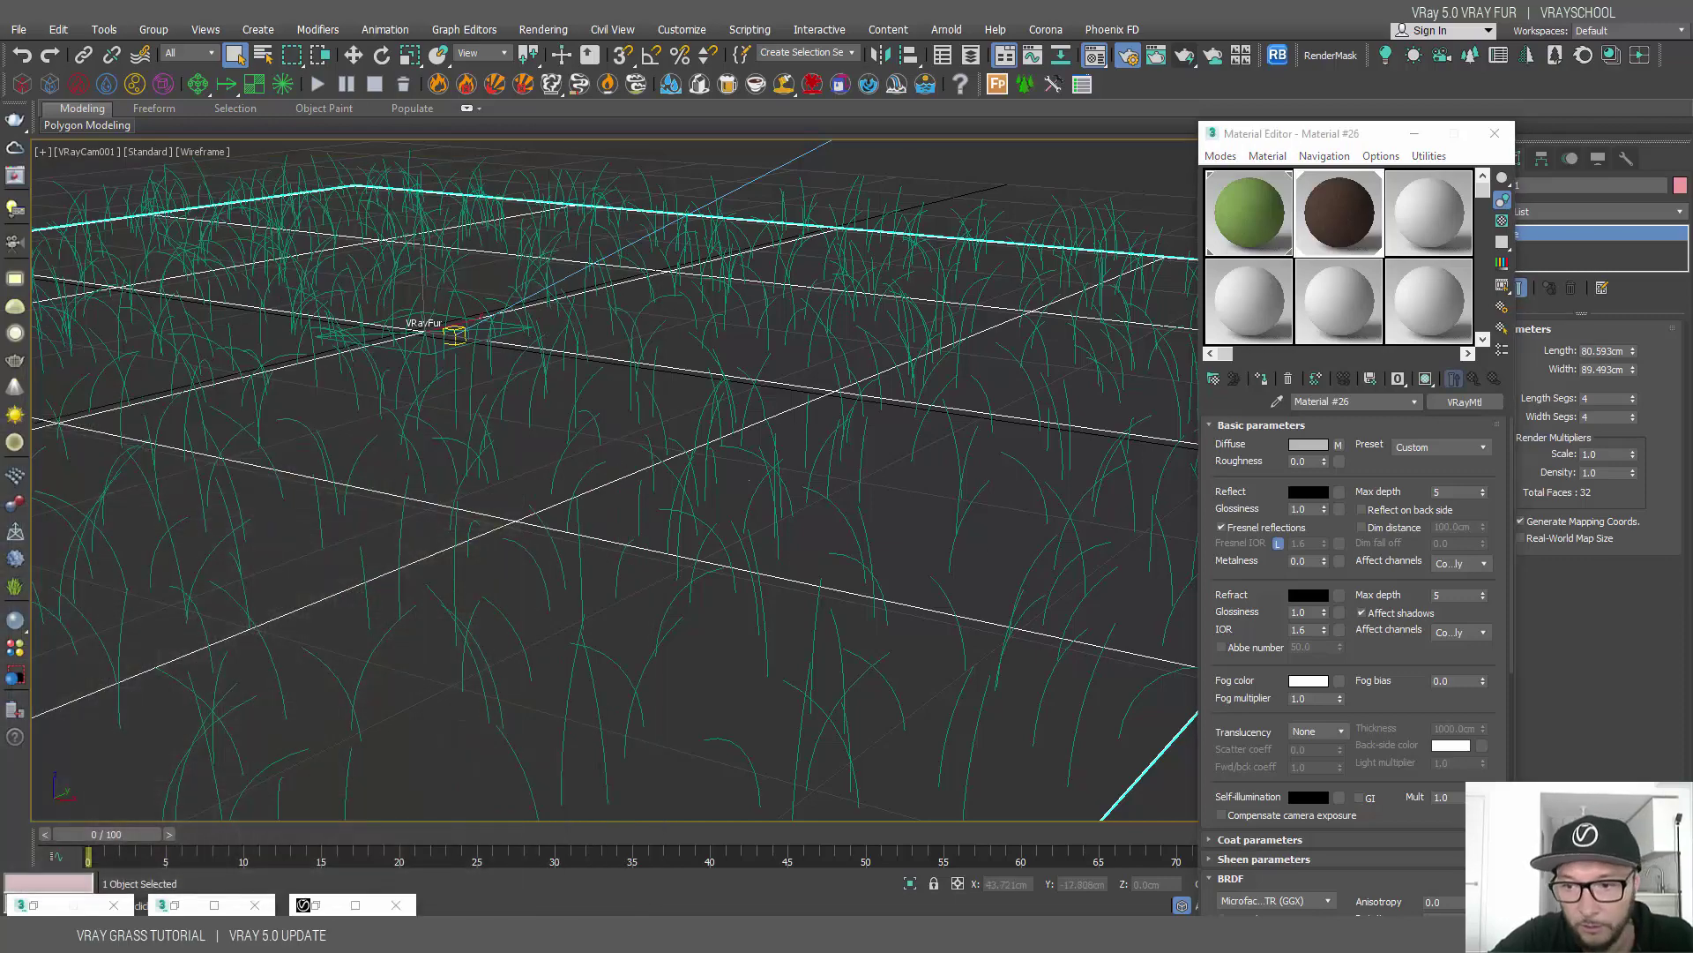
Dolly the camera back from the grass and enlarge the ground plane to 547.511 cm length and 580.984 cm width
scroll(575, 412, down, 6)
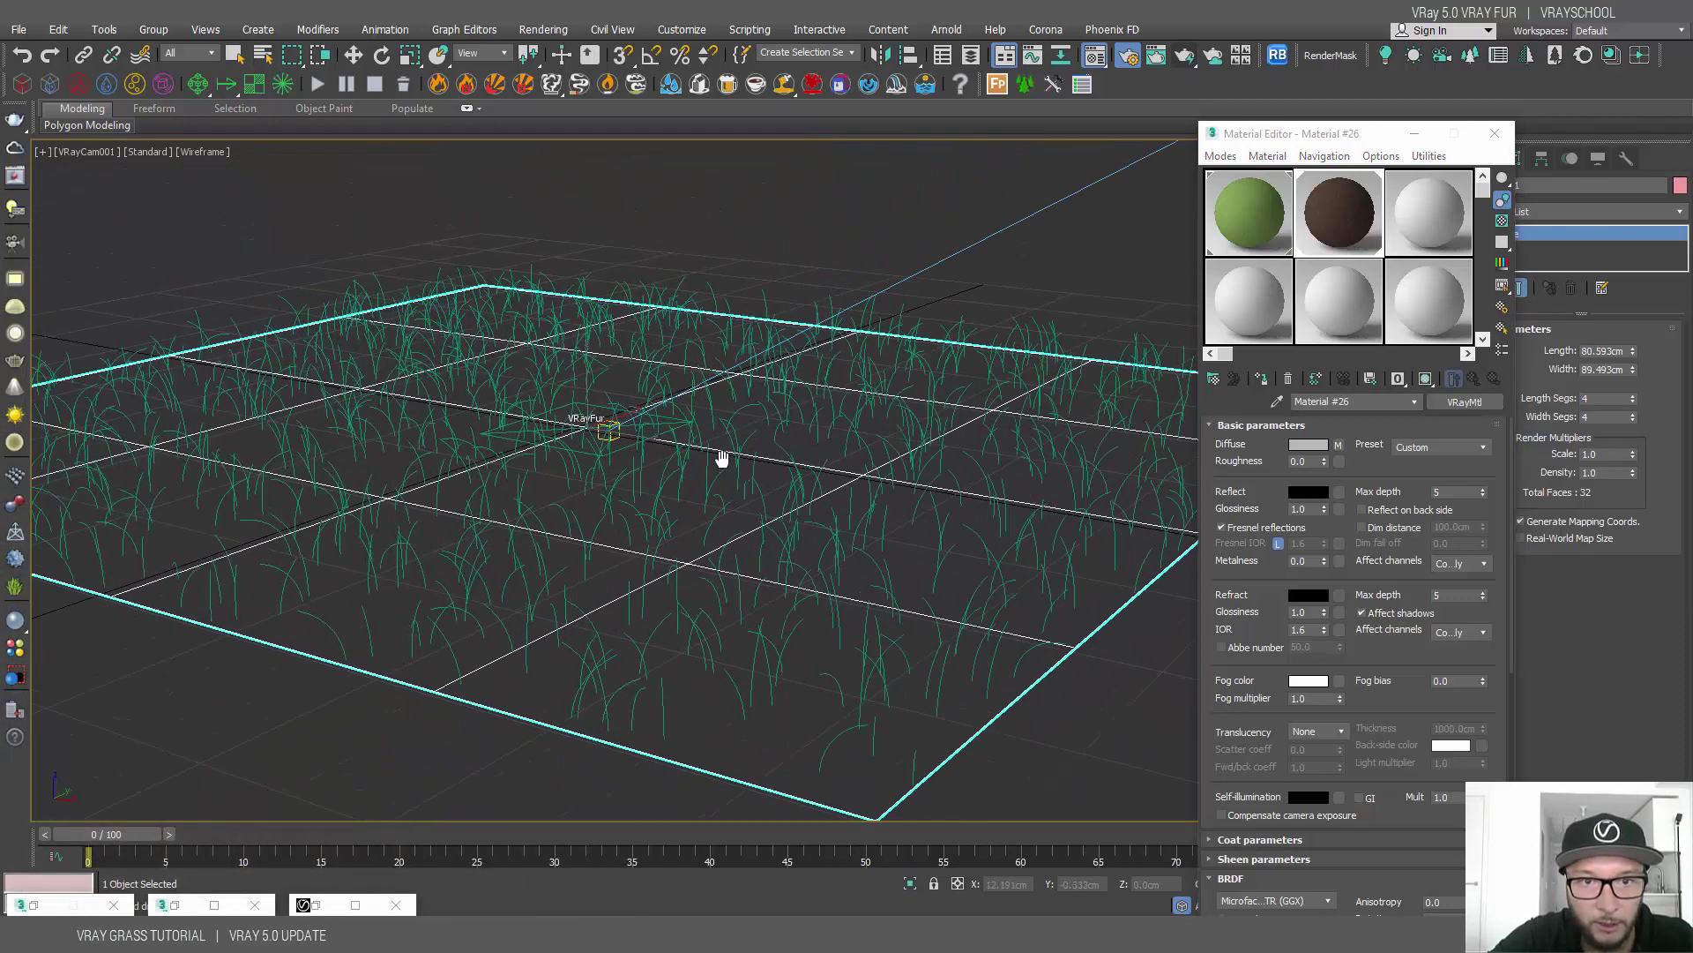
scroll(749, 462, down, 3)
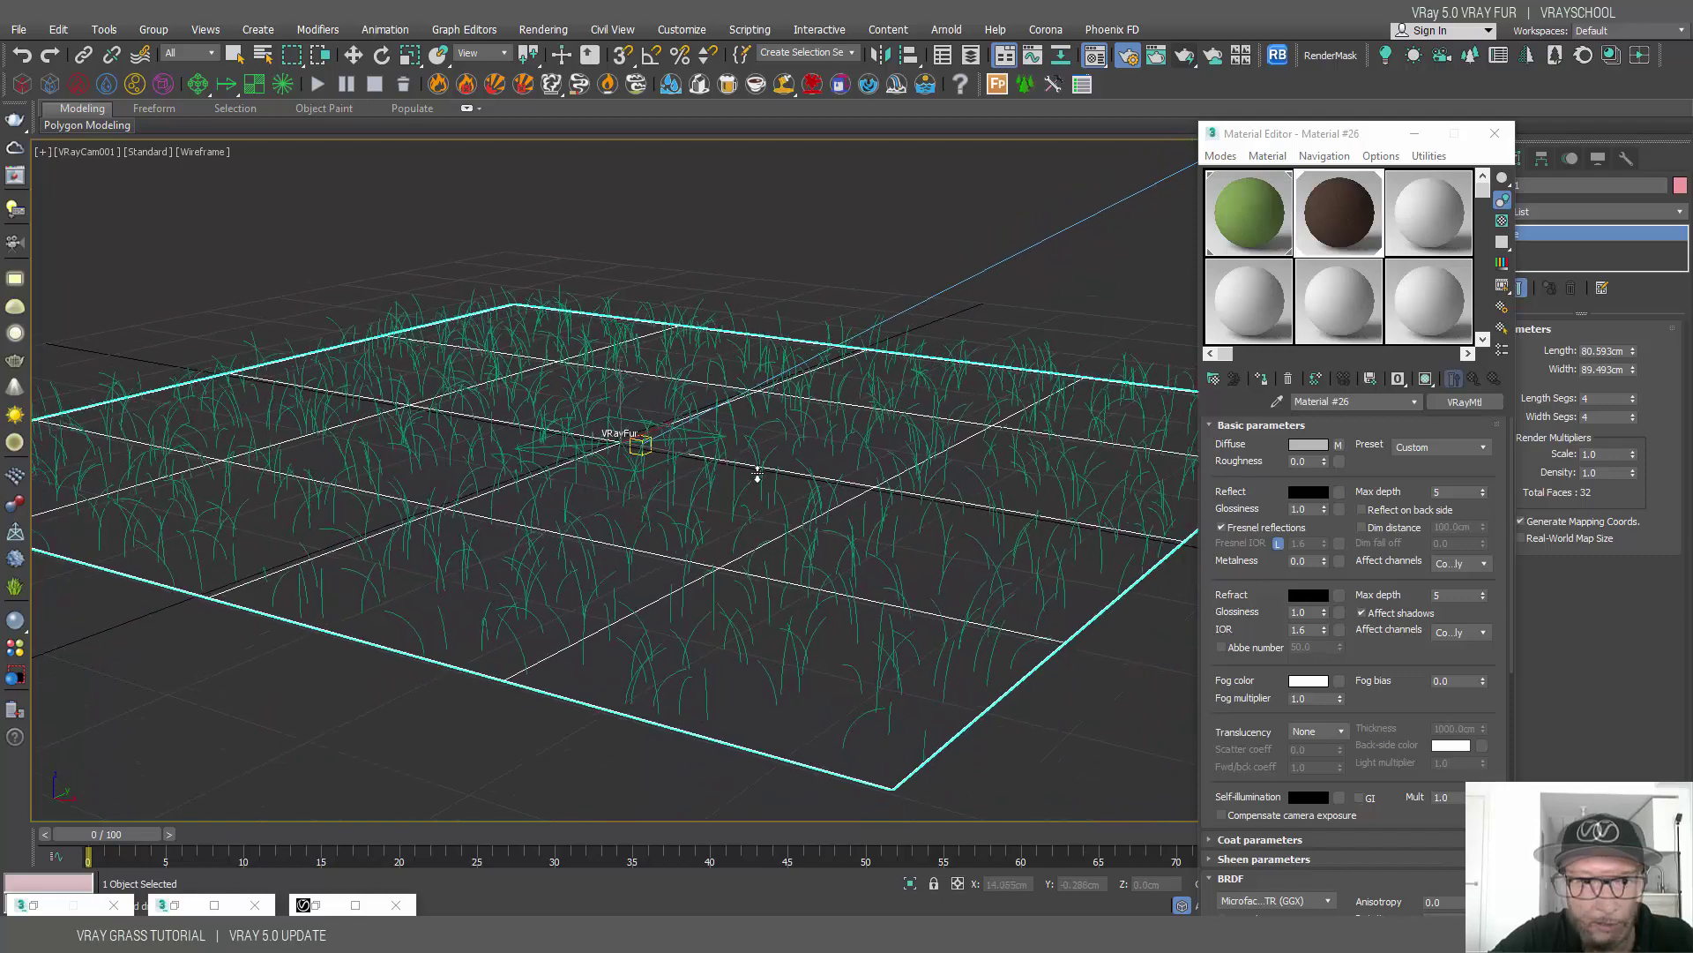
click(1414, 133)
mouse_move(1633, 351)
mouse_down()
mouse_move(1641, 328)
mouse_move(1647, 373)
mouse_move(1624, 338)
mouse_move(1635, 317)
mouse_move(1637, 388)
mouse_move(1636, 370)
mouse_up()
Show safe frames in the camera view and adjust the camera so the enlarged plane fills the frame
click(75, 152)
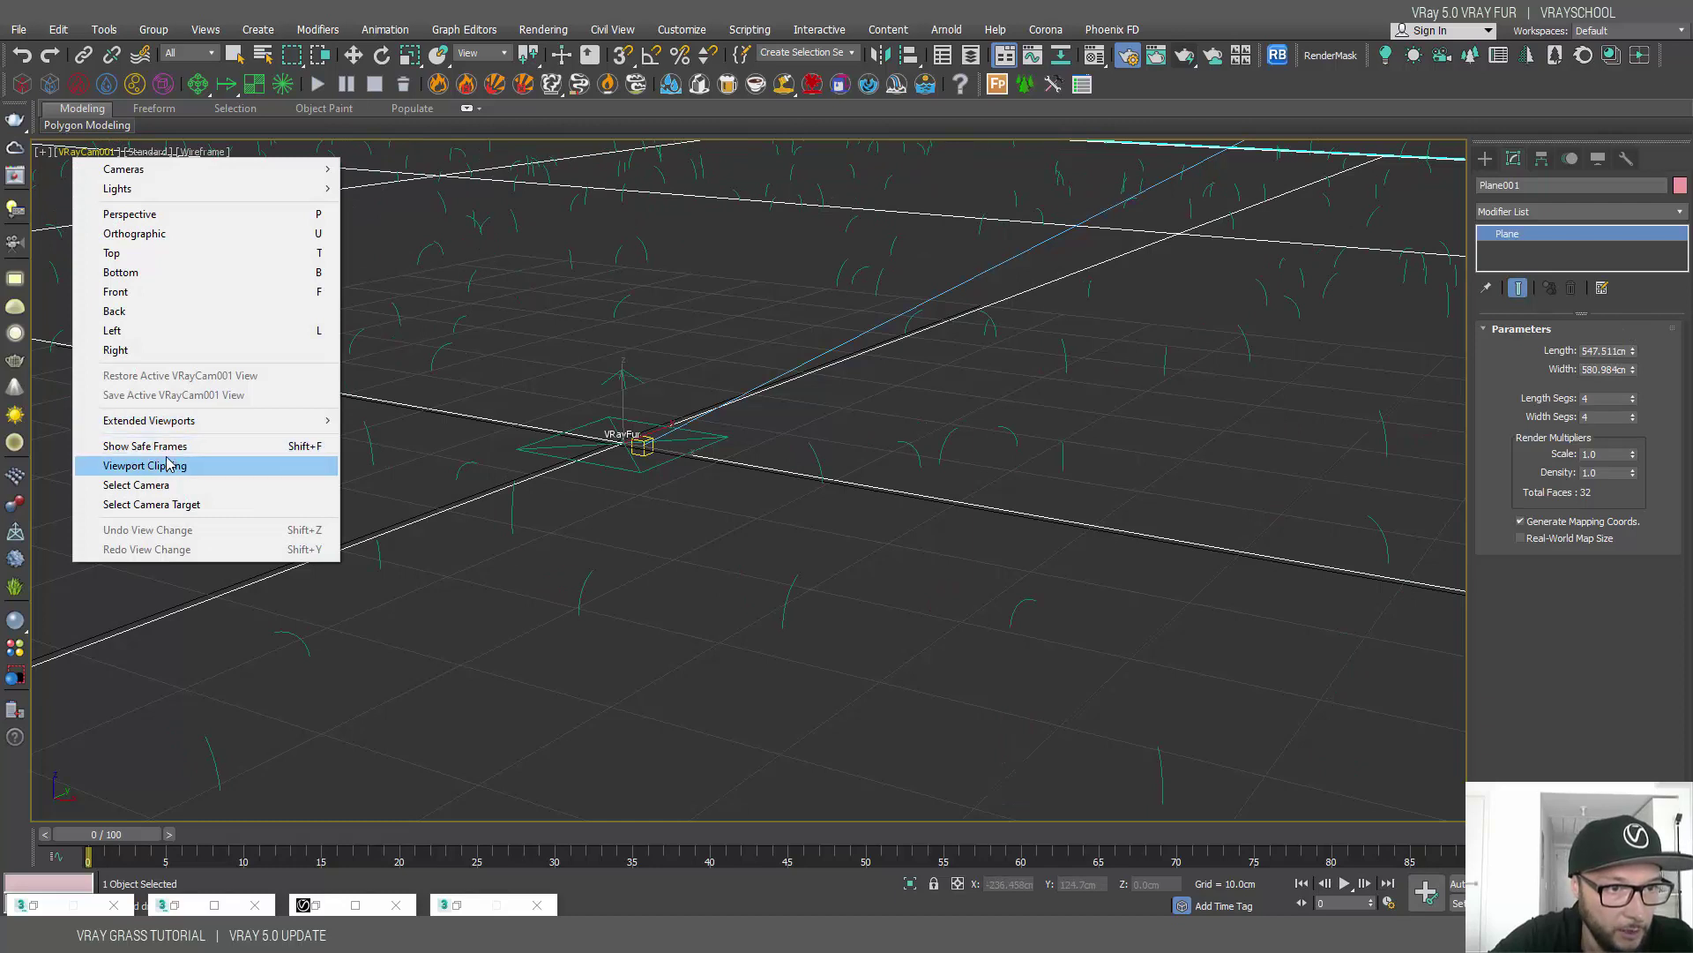
click(159, 443)
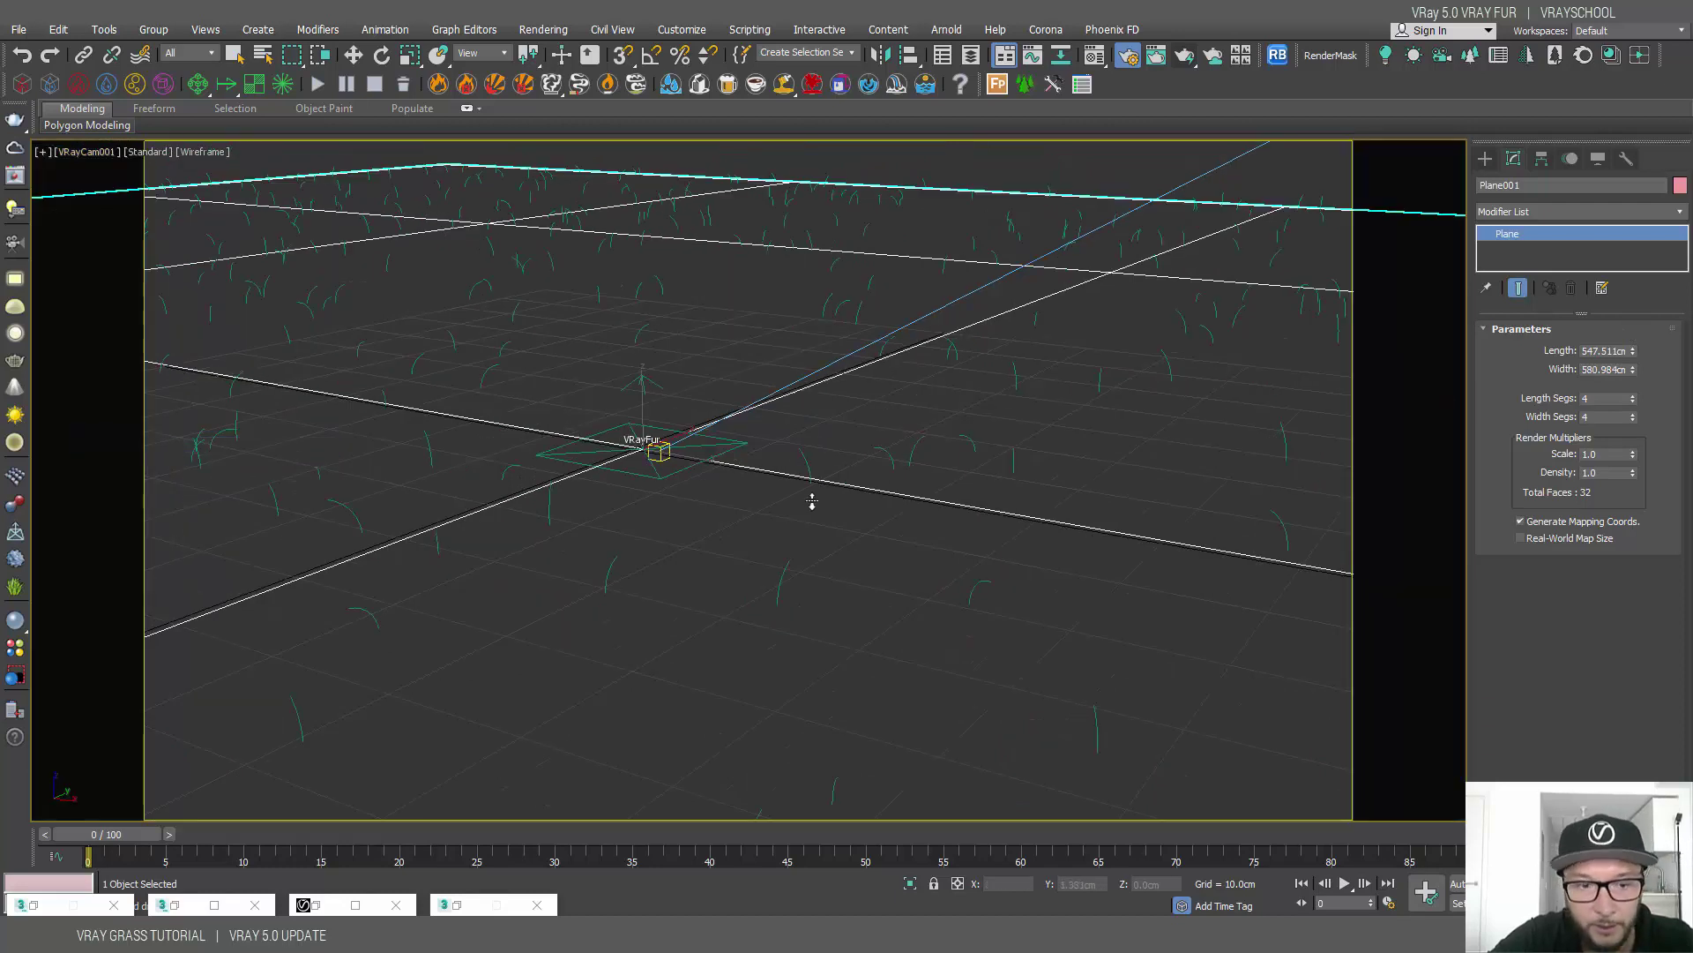
middle_drag(832, 516, 835, 174)
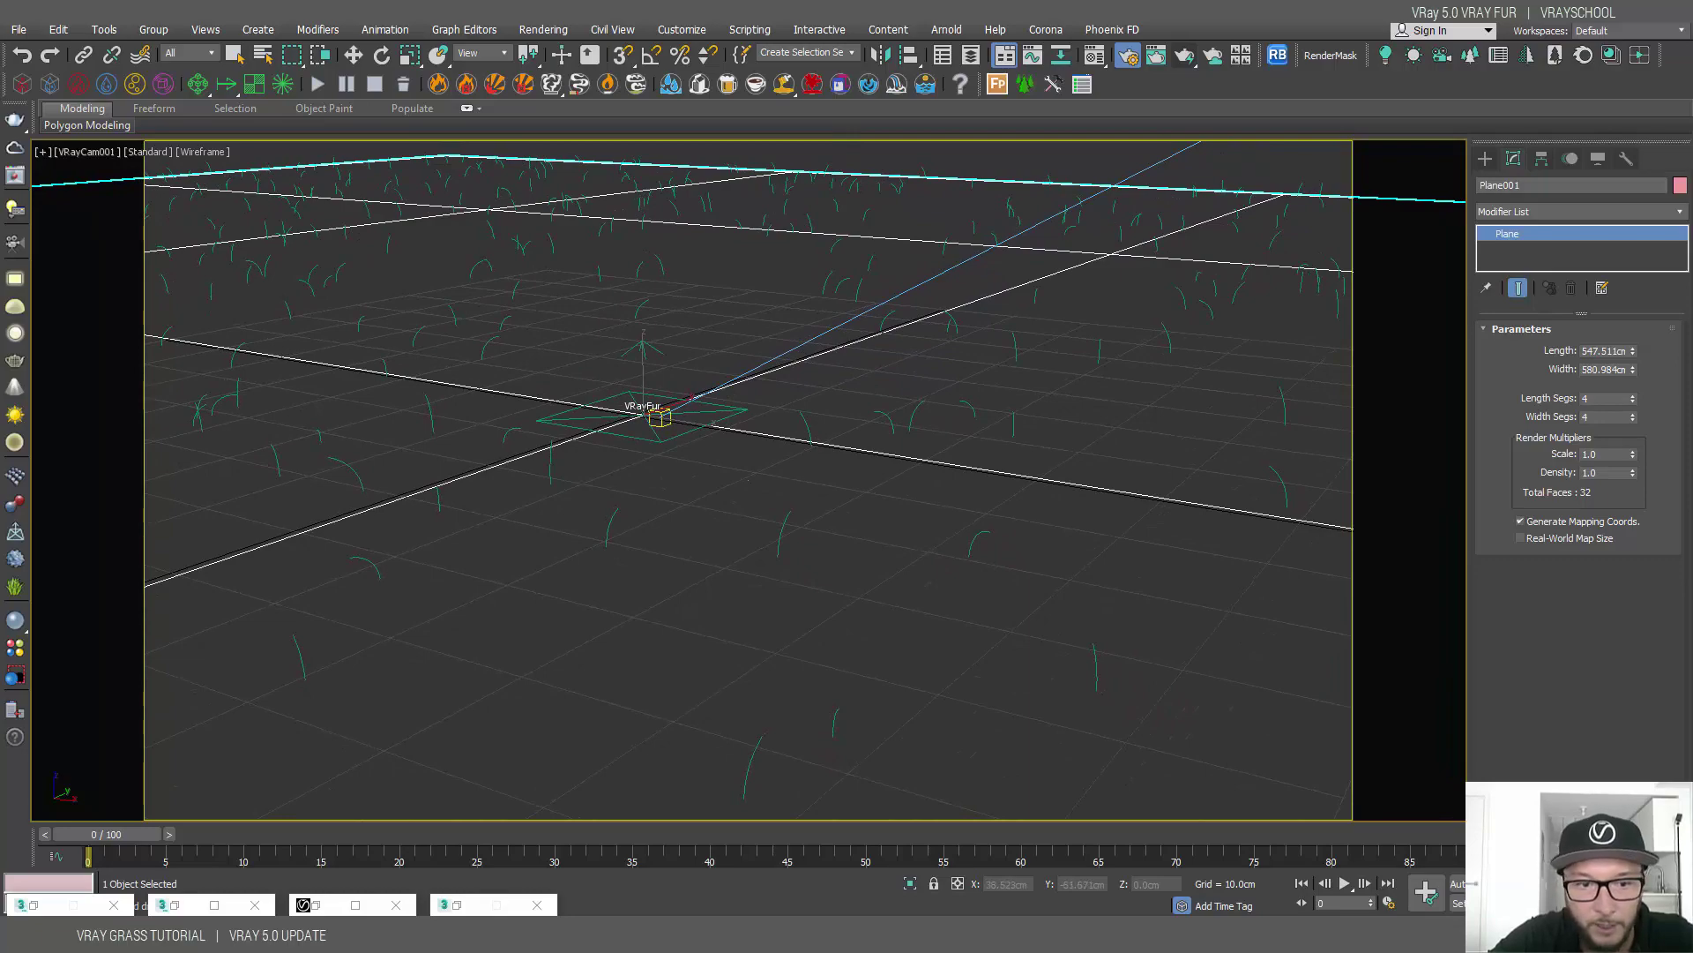
Restore the frame buffer as a smaller floating window and place it below the viewport's upper part to inspect the render
click(362, 902)
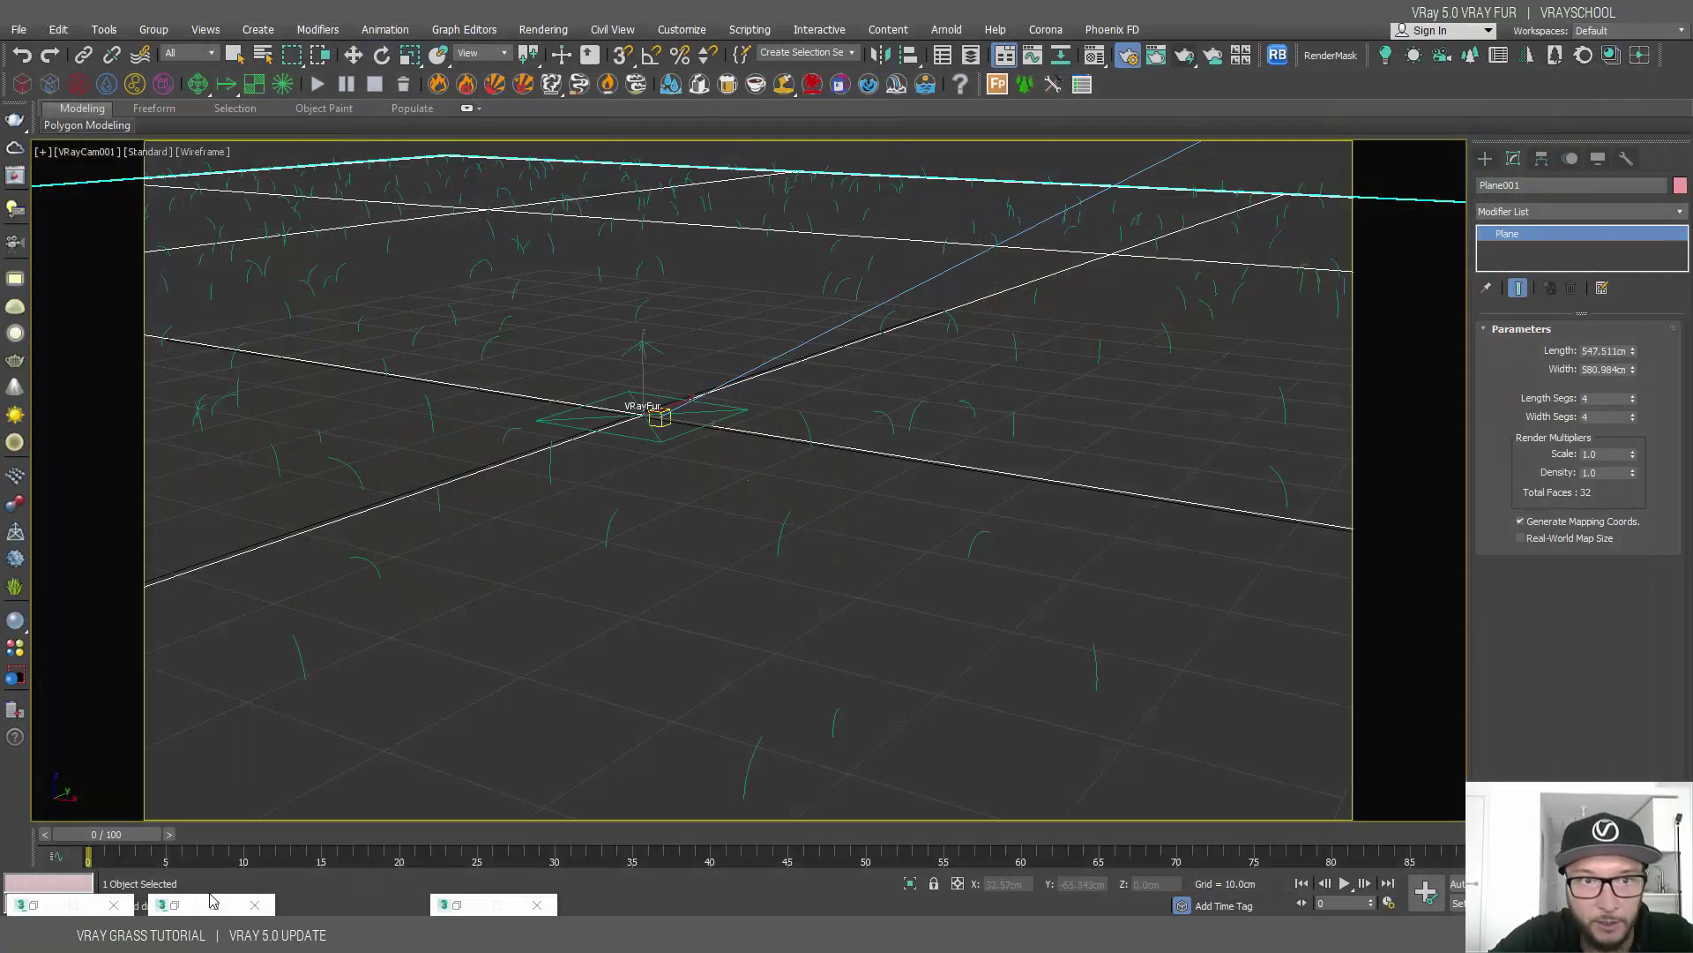
click(212, 901)
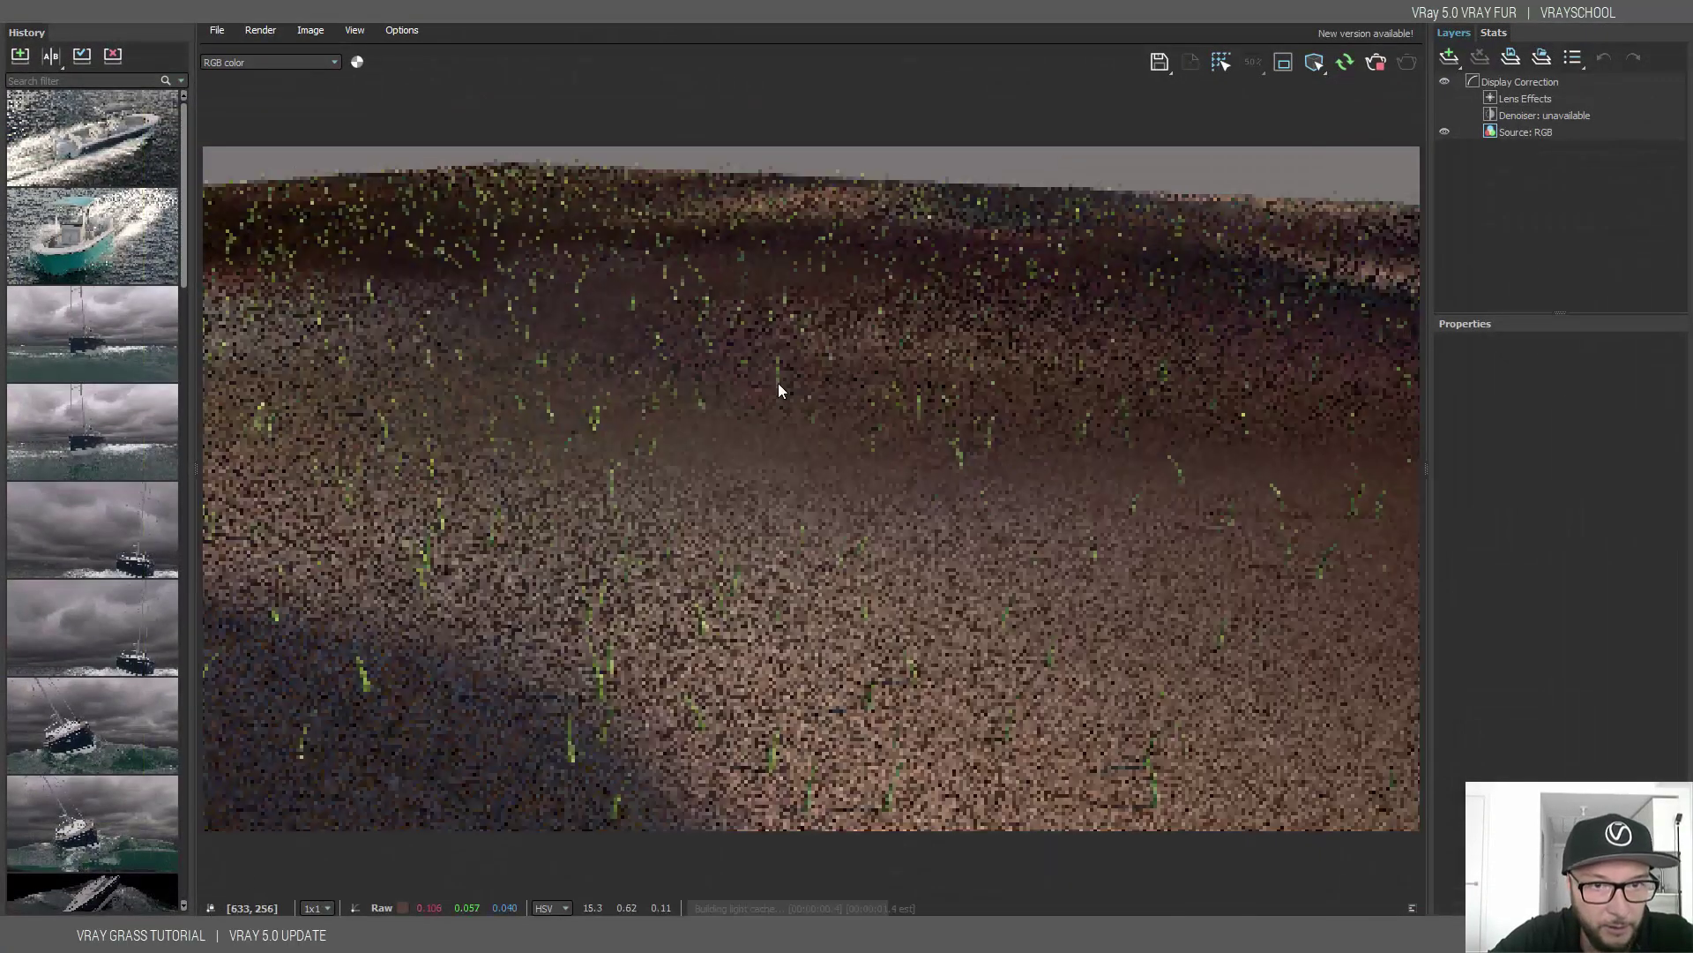
double_click(1363, 12)
drag(1363, 18, 1072, 180)
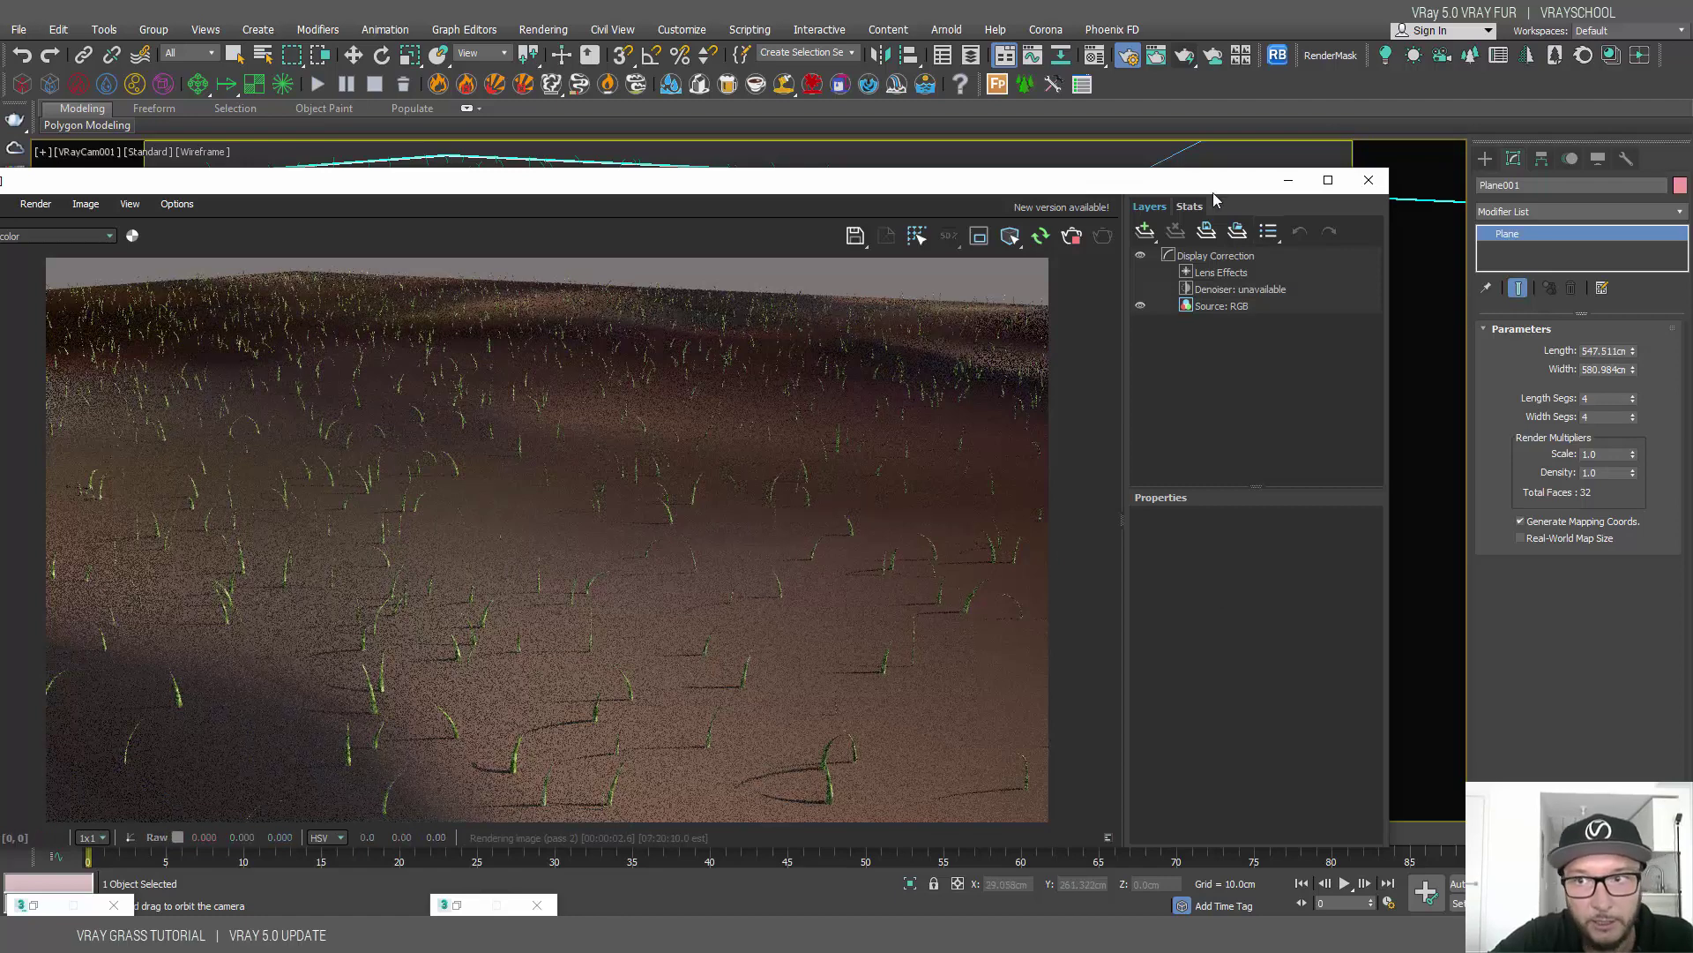
drag(1172, 191, 1142, 403)
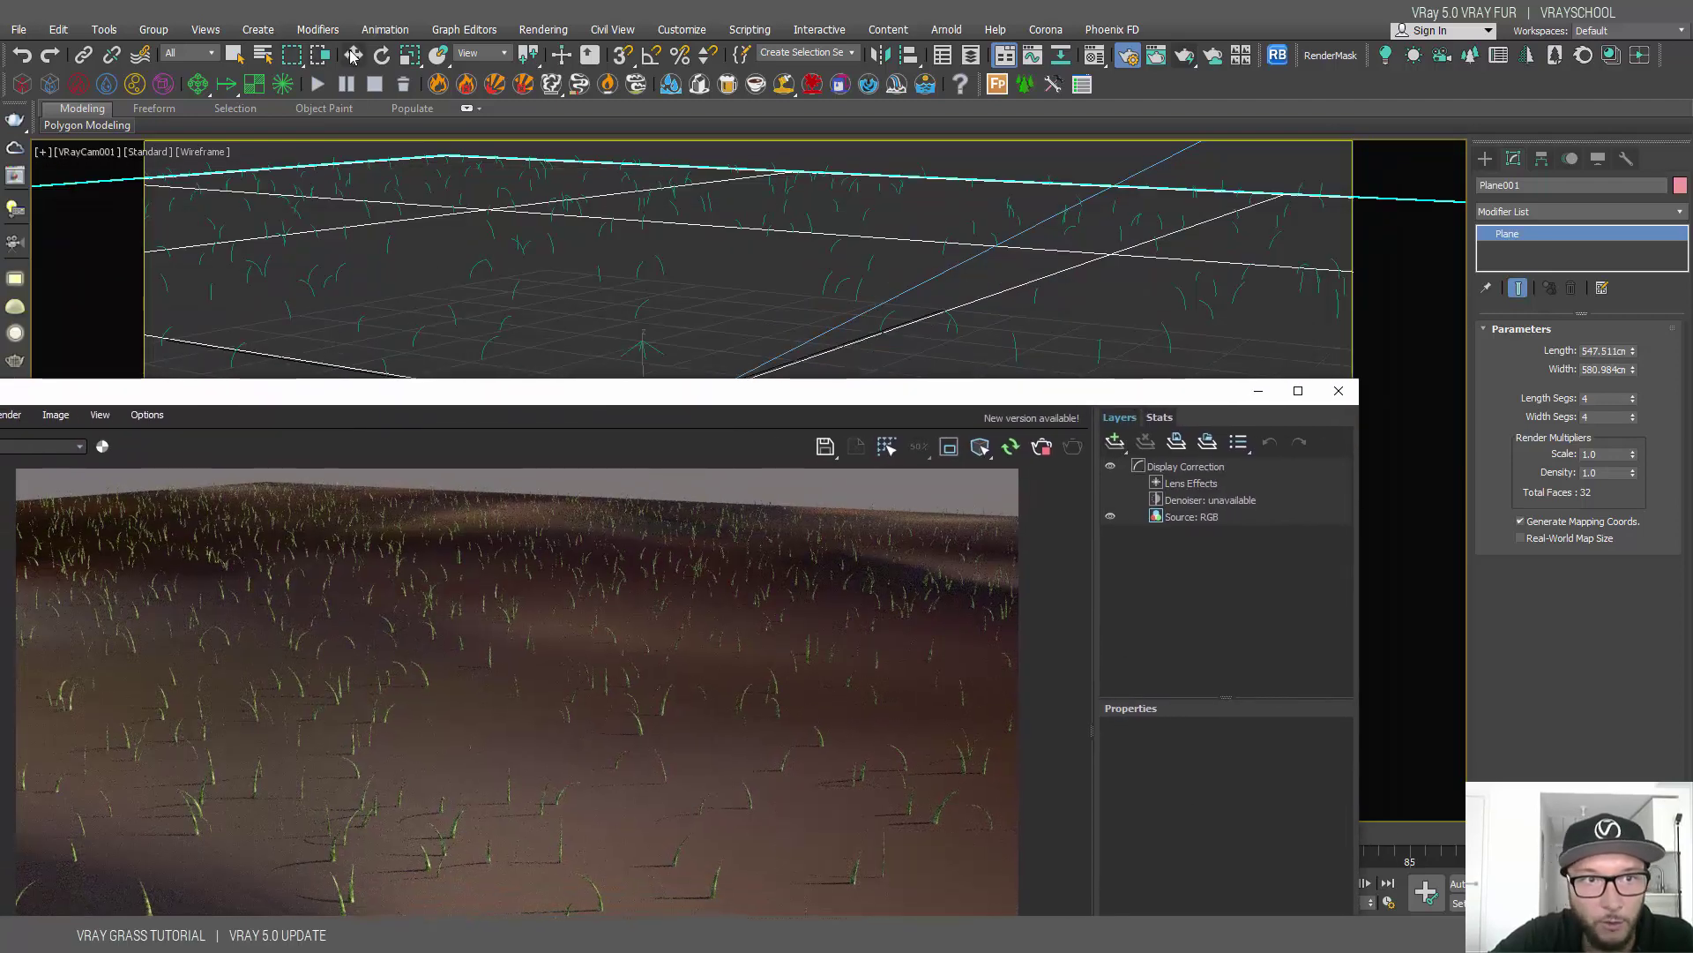
Select the fur and the ground plane in turn to compare the fur's distribution settings with the plane's segment settings
click(352, 56)
click(526, 243)
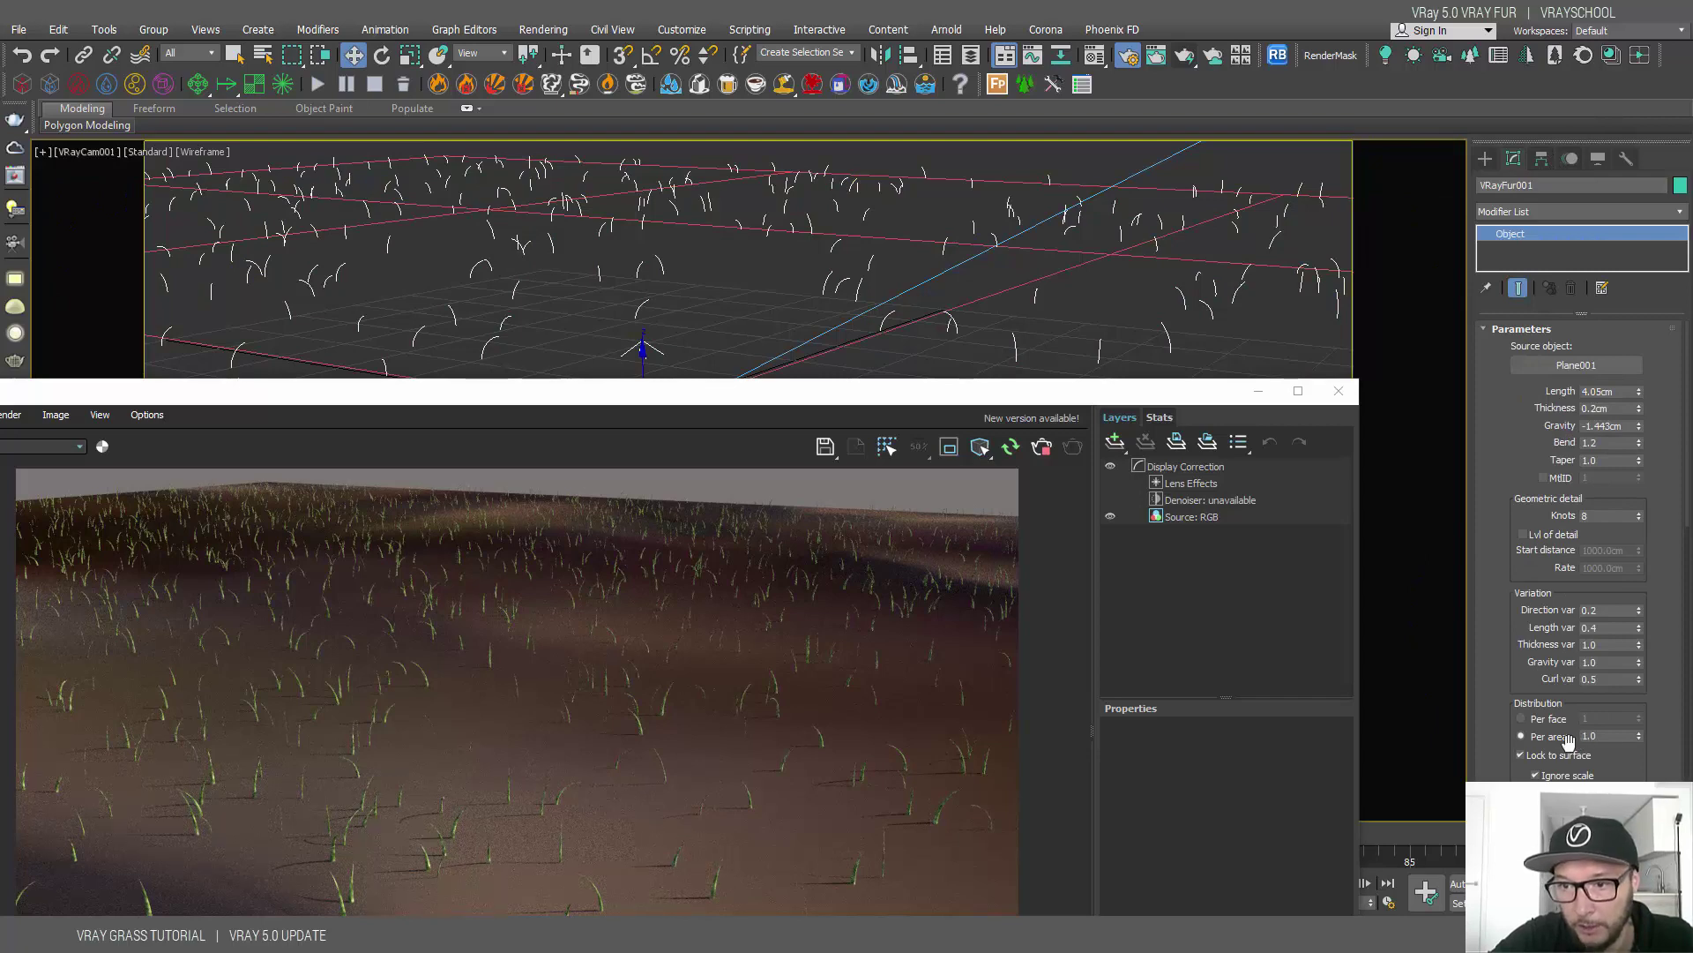
click(1114, 256)
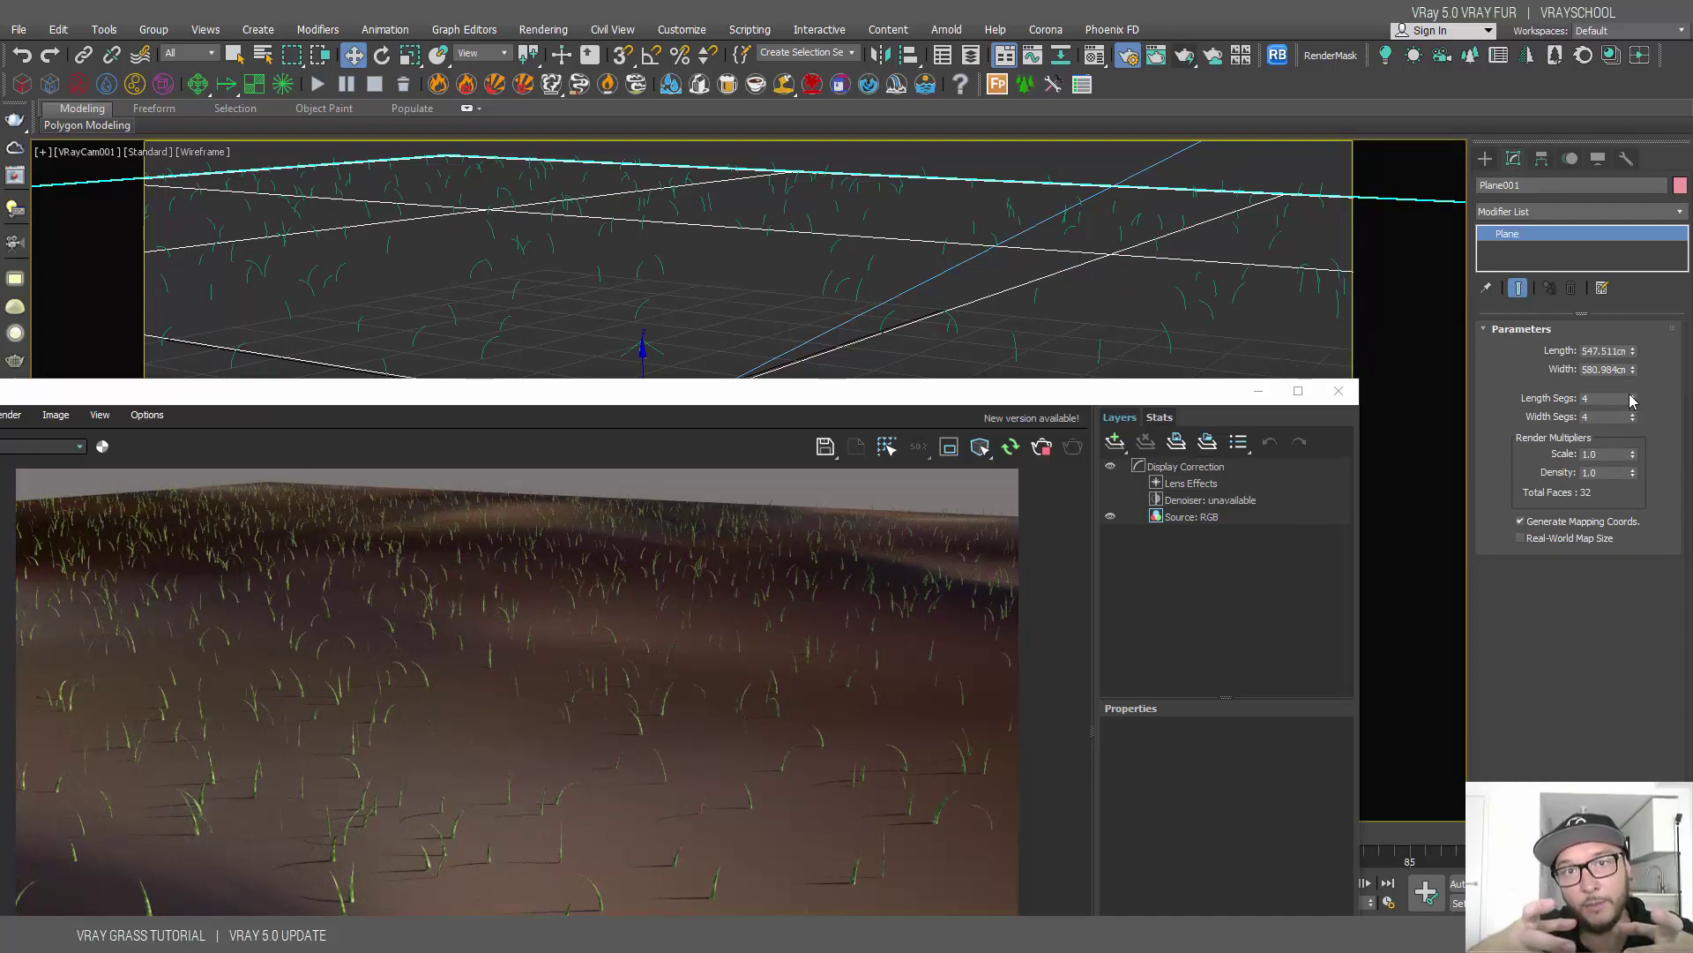
click(1034, 294)
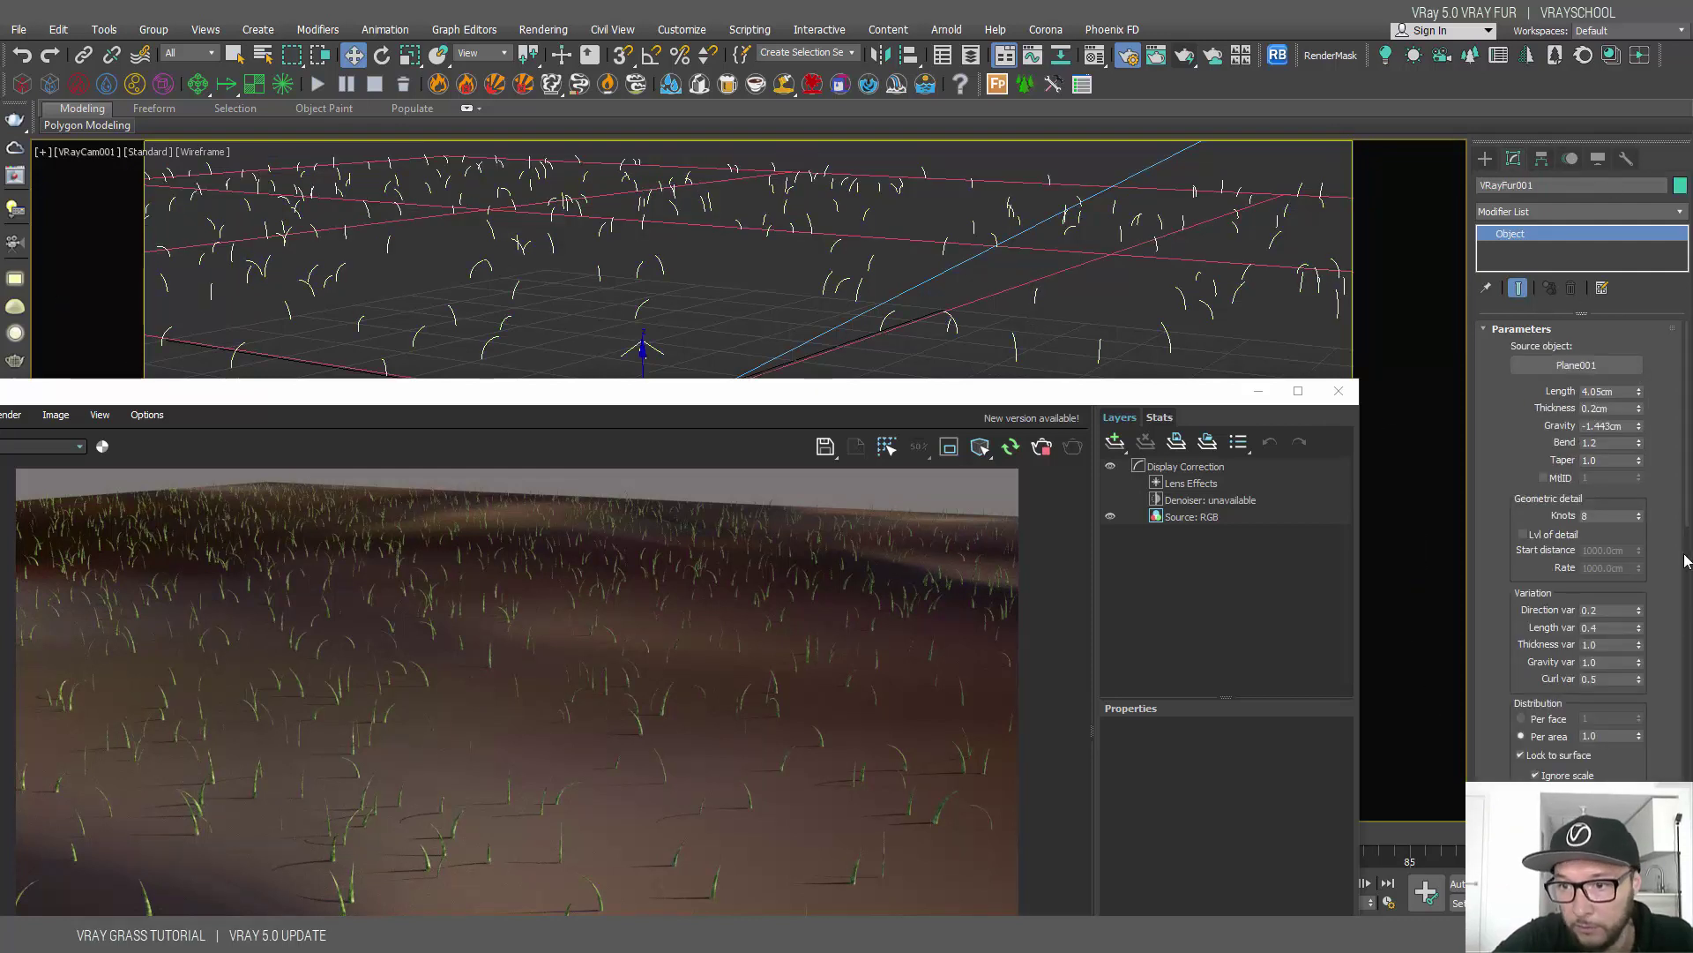
Set the ground plane's length and width segments to 1, check the grass render, and minimize the buffer and message windows
click(1283, 264)
mouse_move(1633, 397)
mouse_down()
mouse_move(1638, 446)
mouse_move(1635, 422)
mouse_up()
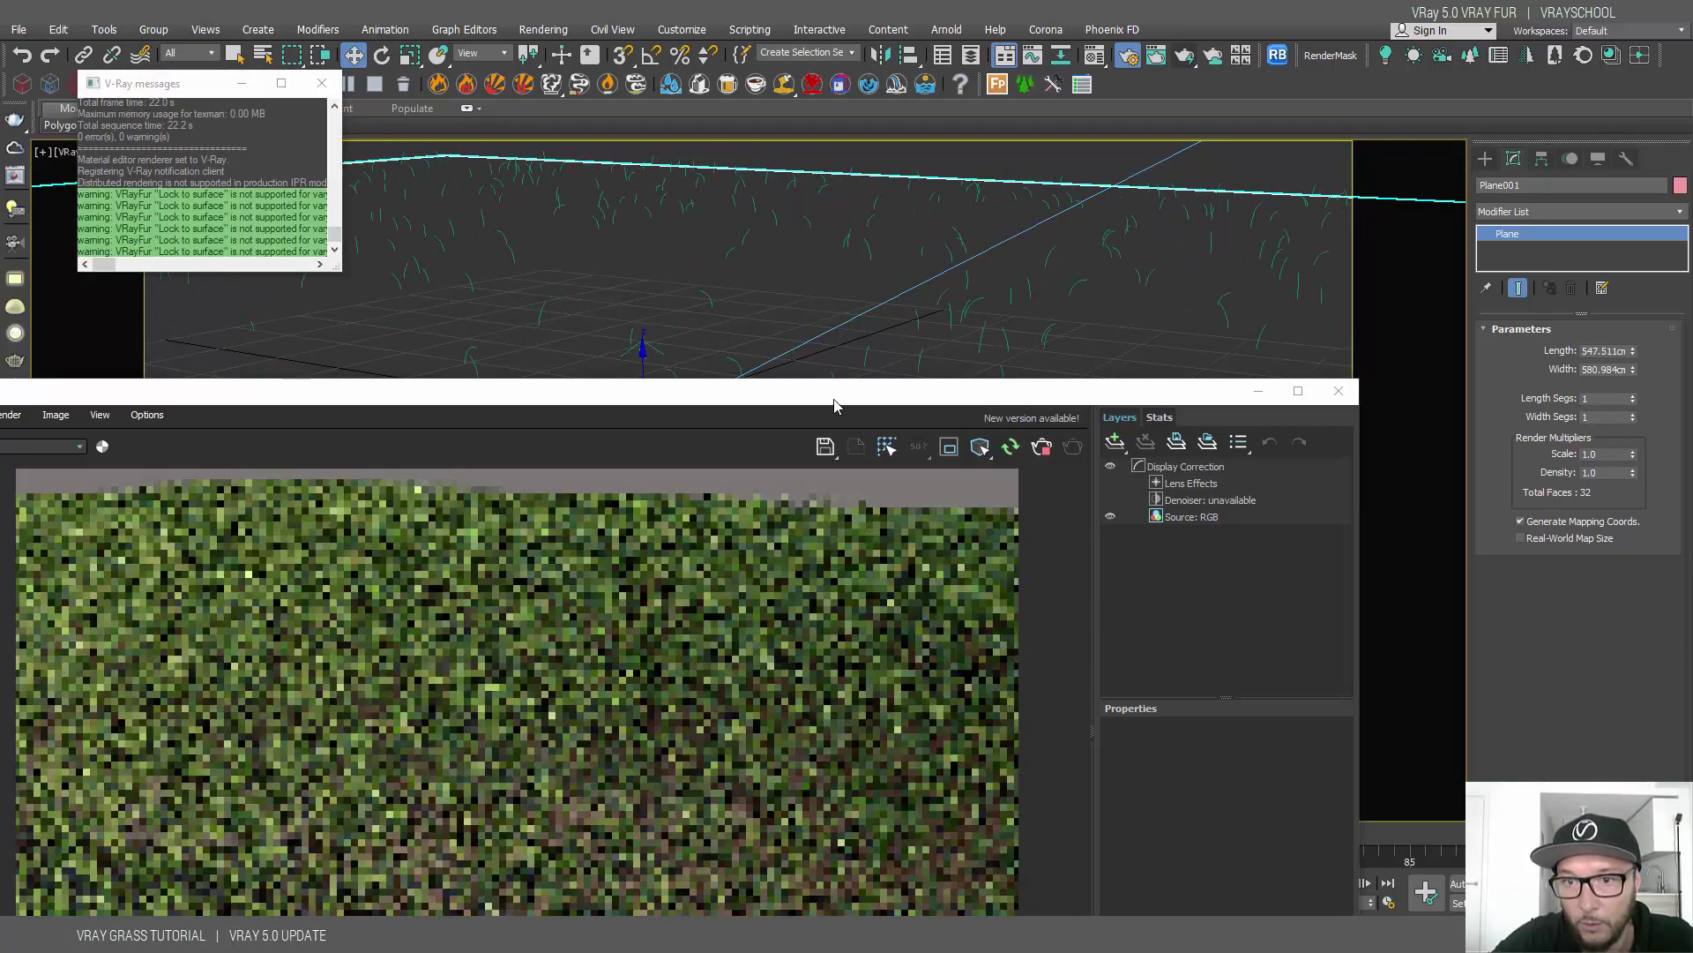
drag(836, 392, 1134, 197)
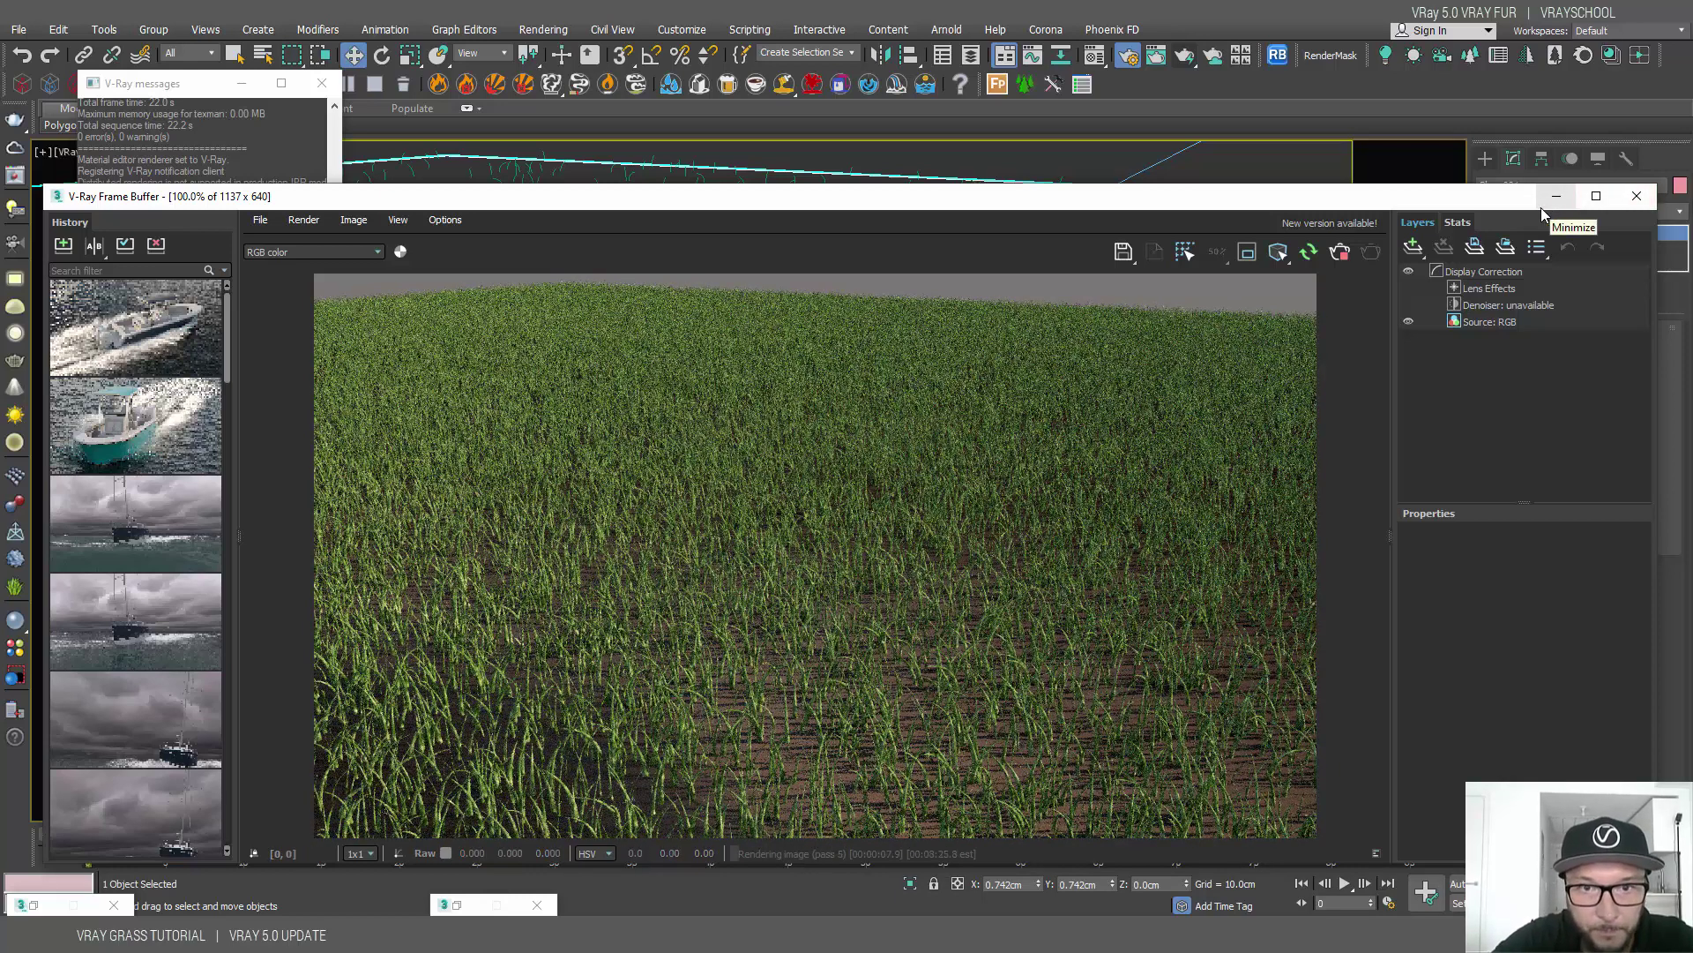
click(1543, 206)
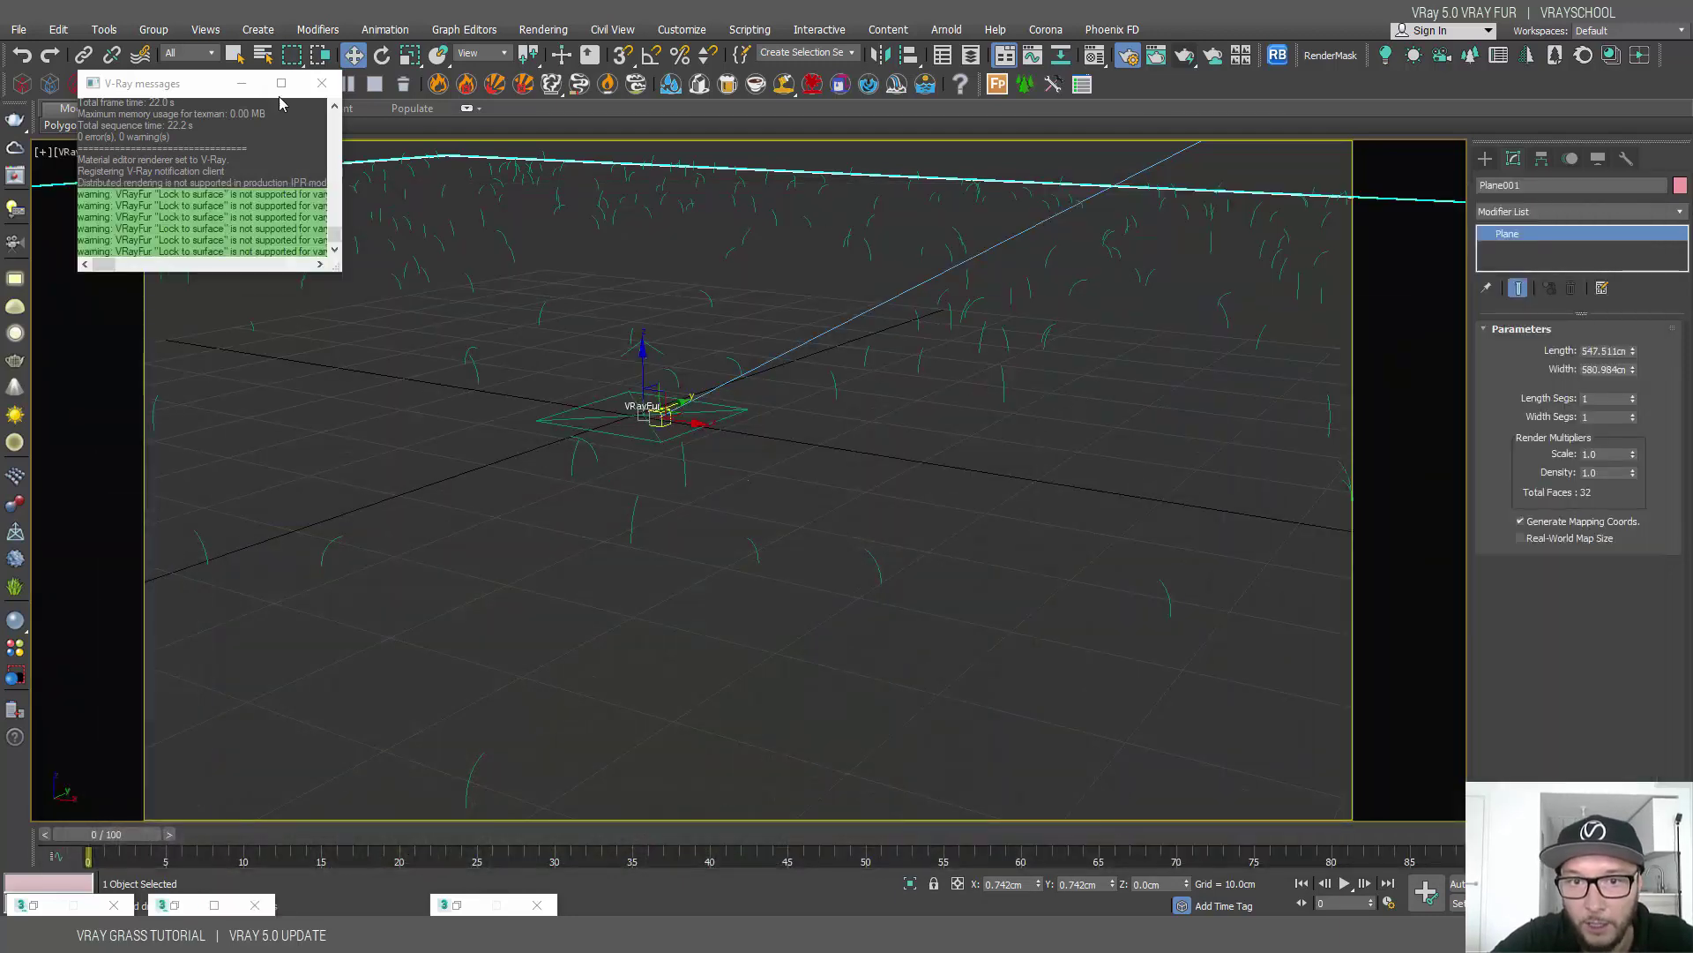
click(241, 83)
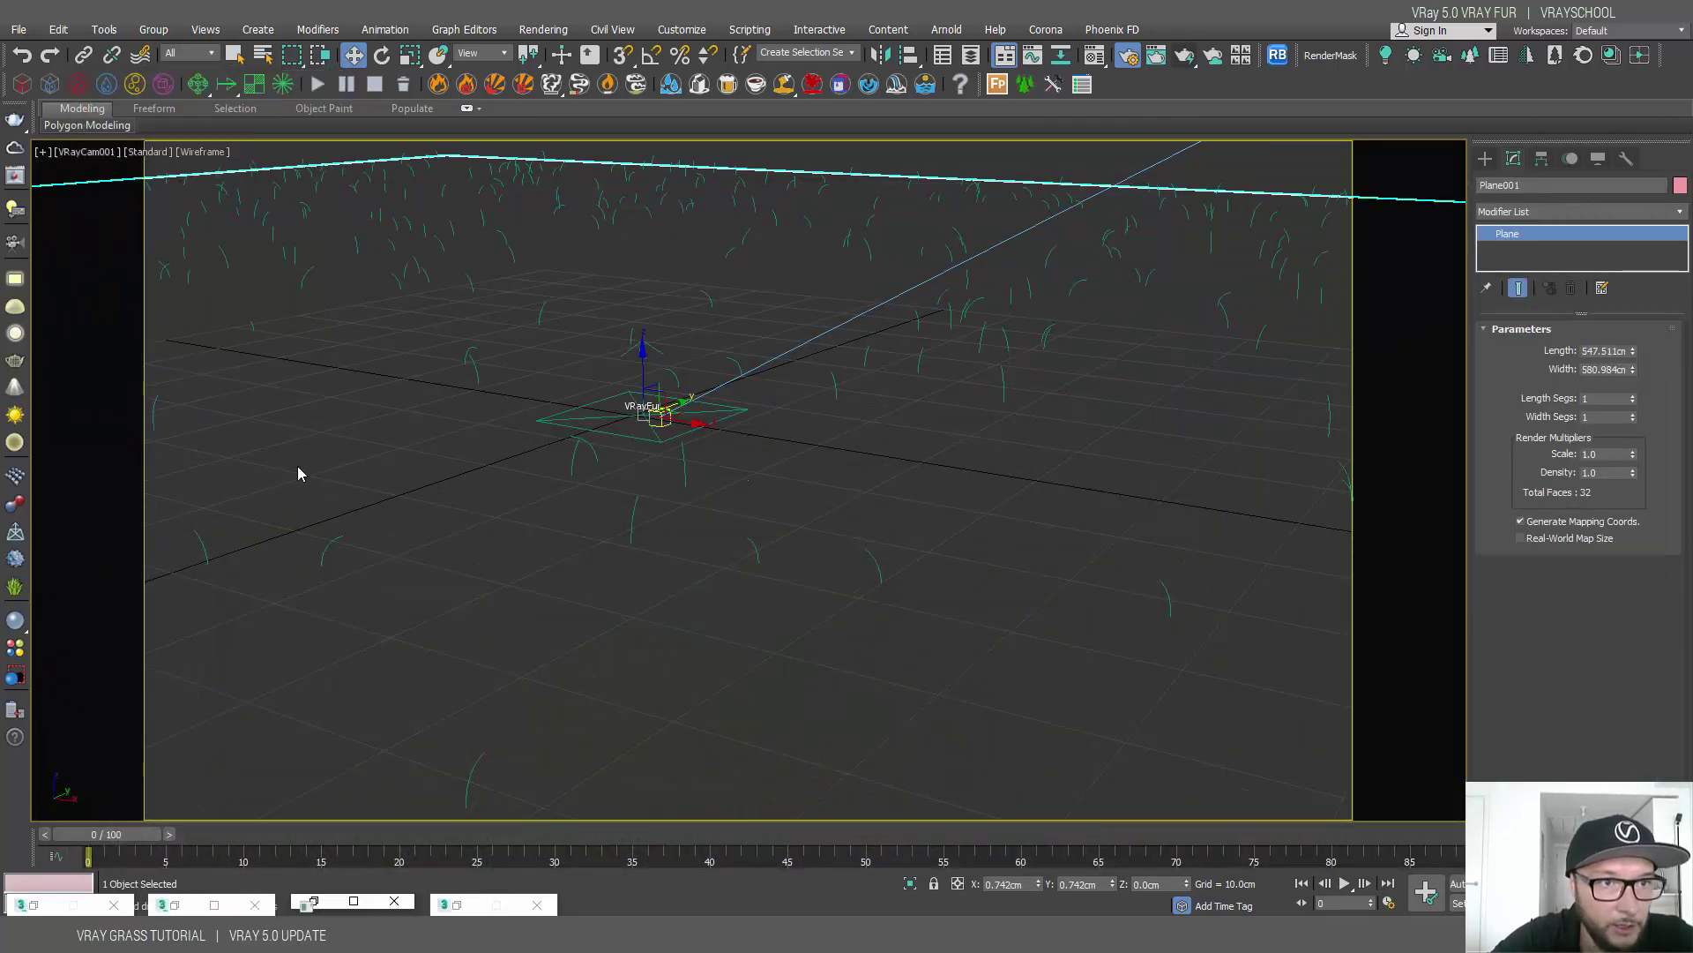
In the Top view, draw a standard pyramid with a base of about 61 by 46 cm beside the fur object
click(1486, 158)
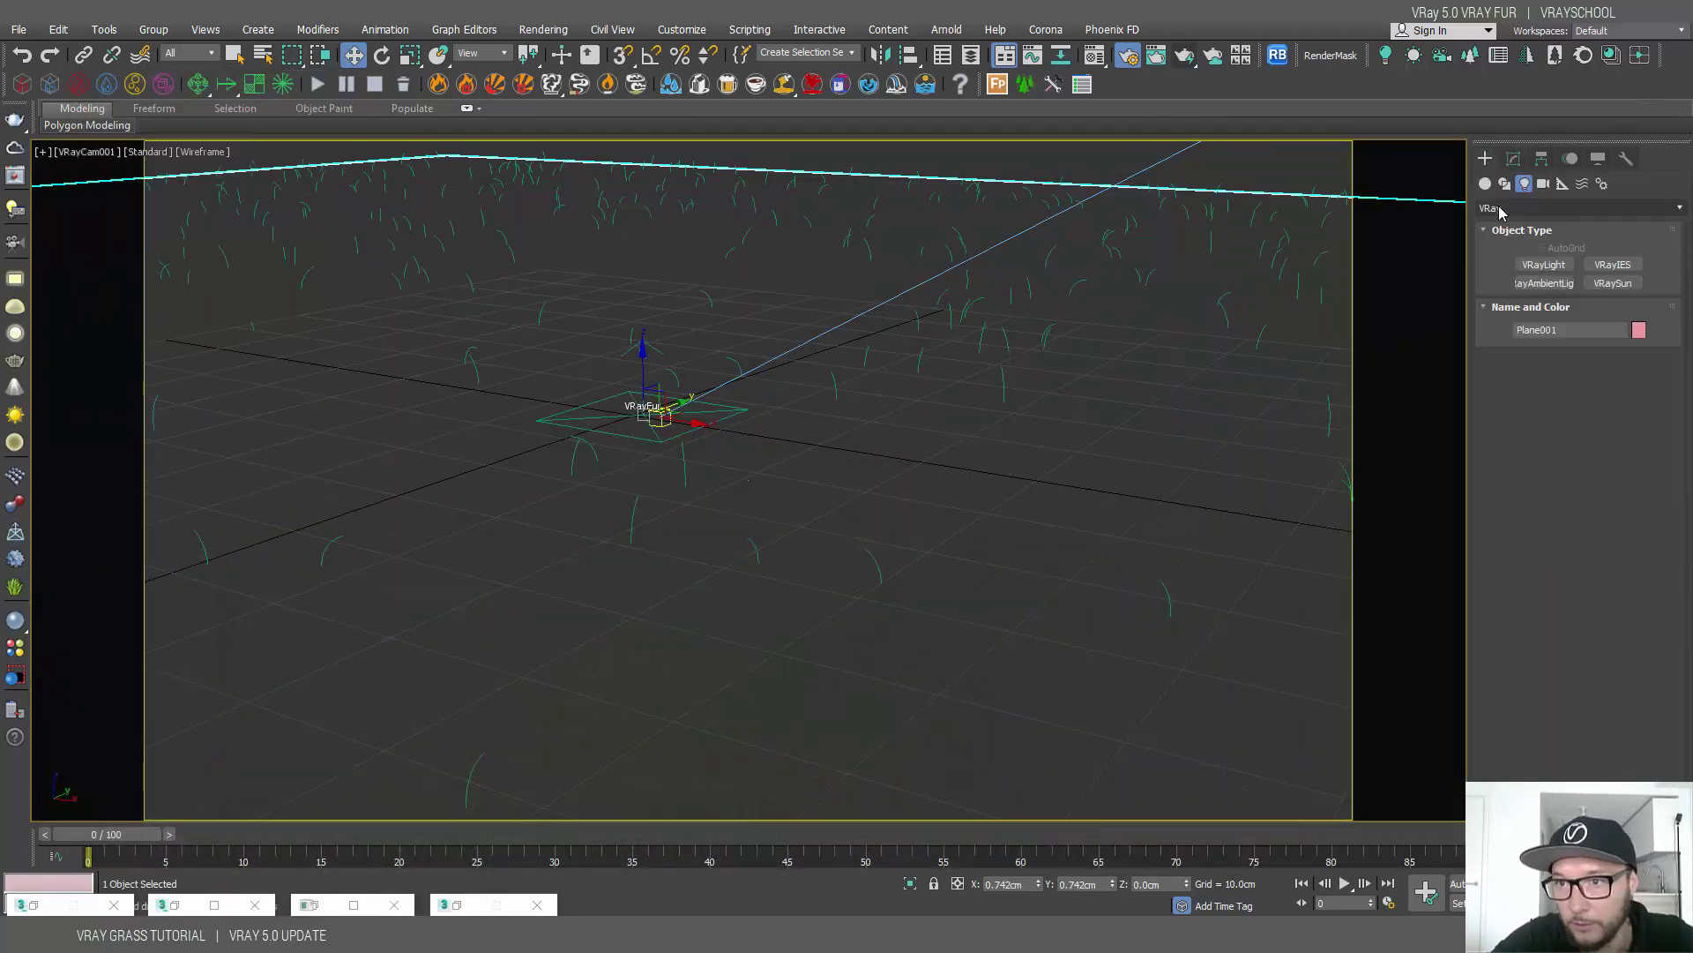
click(657, 413)
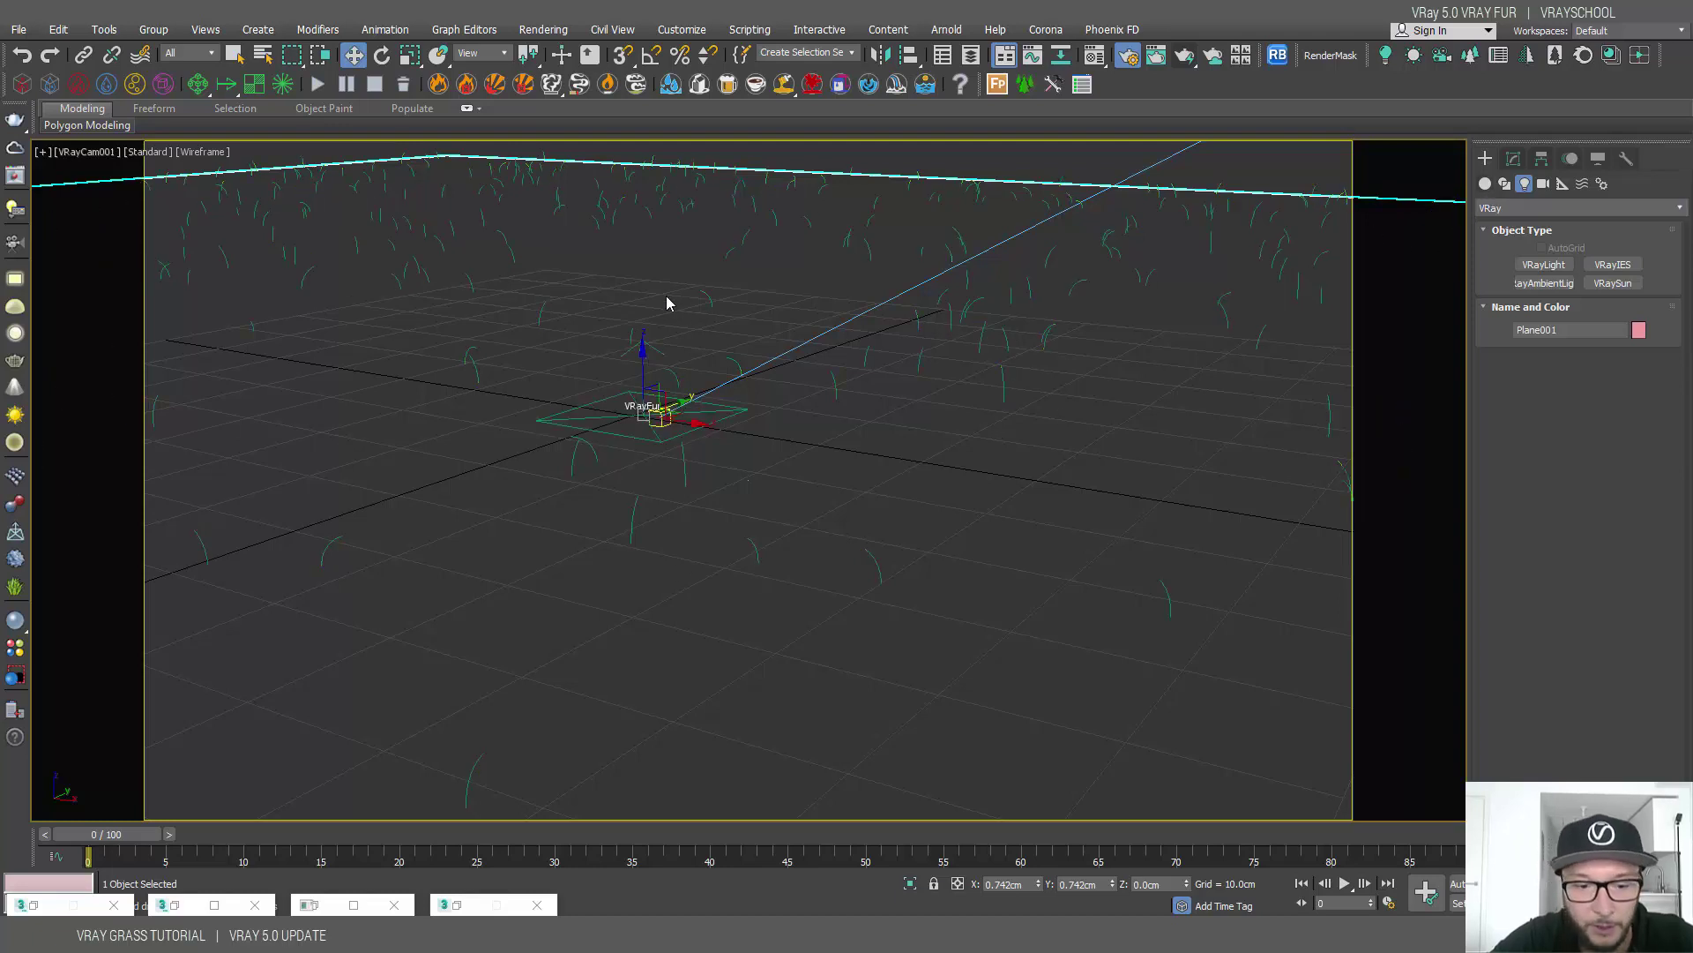
key(t)
click(808, 406)
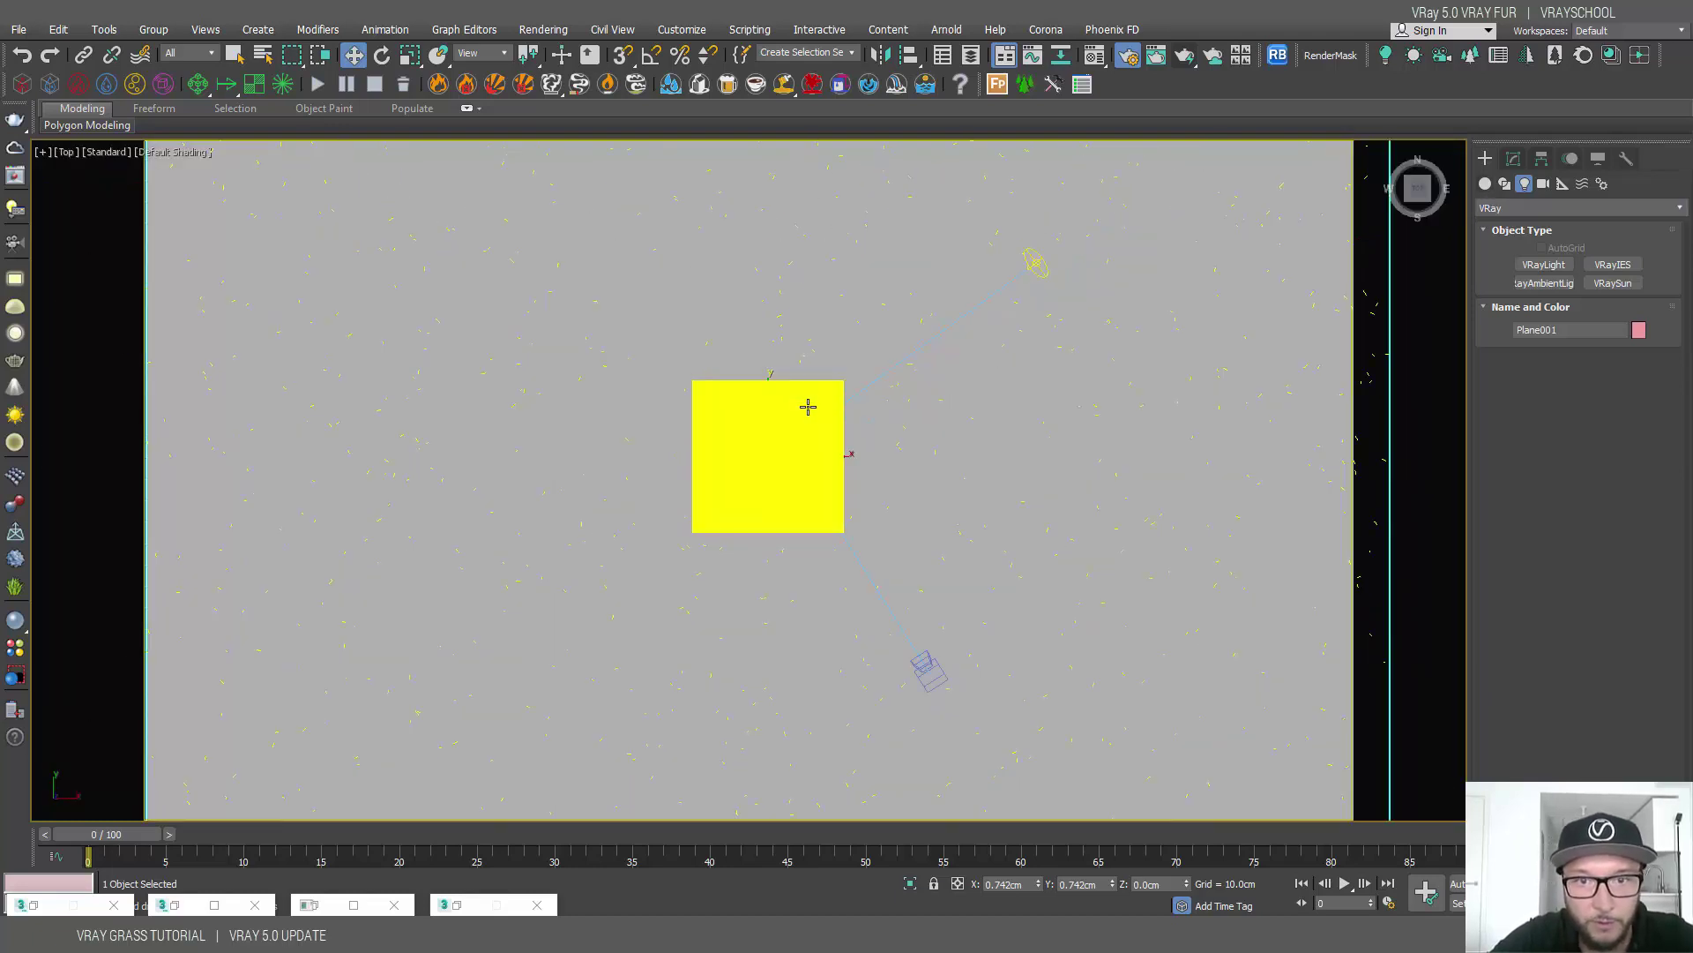
click(1485, 183)
click(1517, 208)
click(1504, 222)
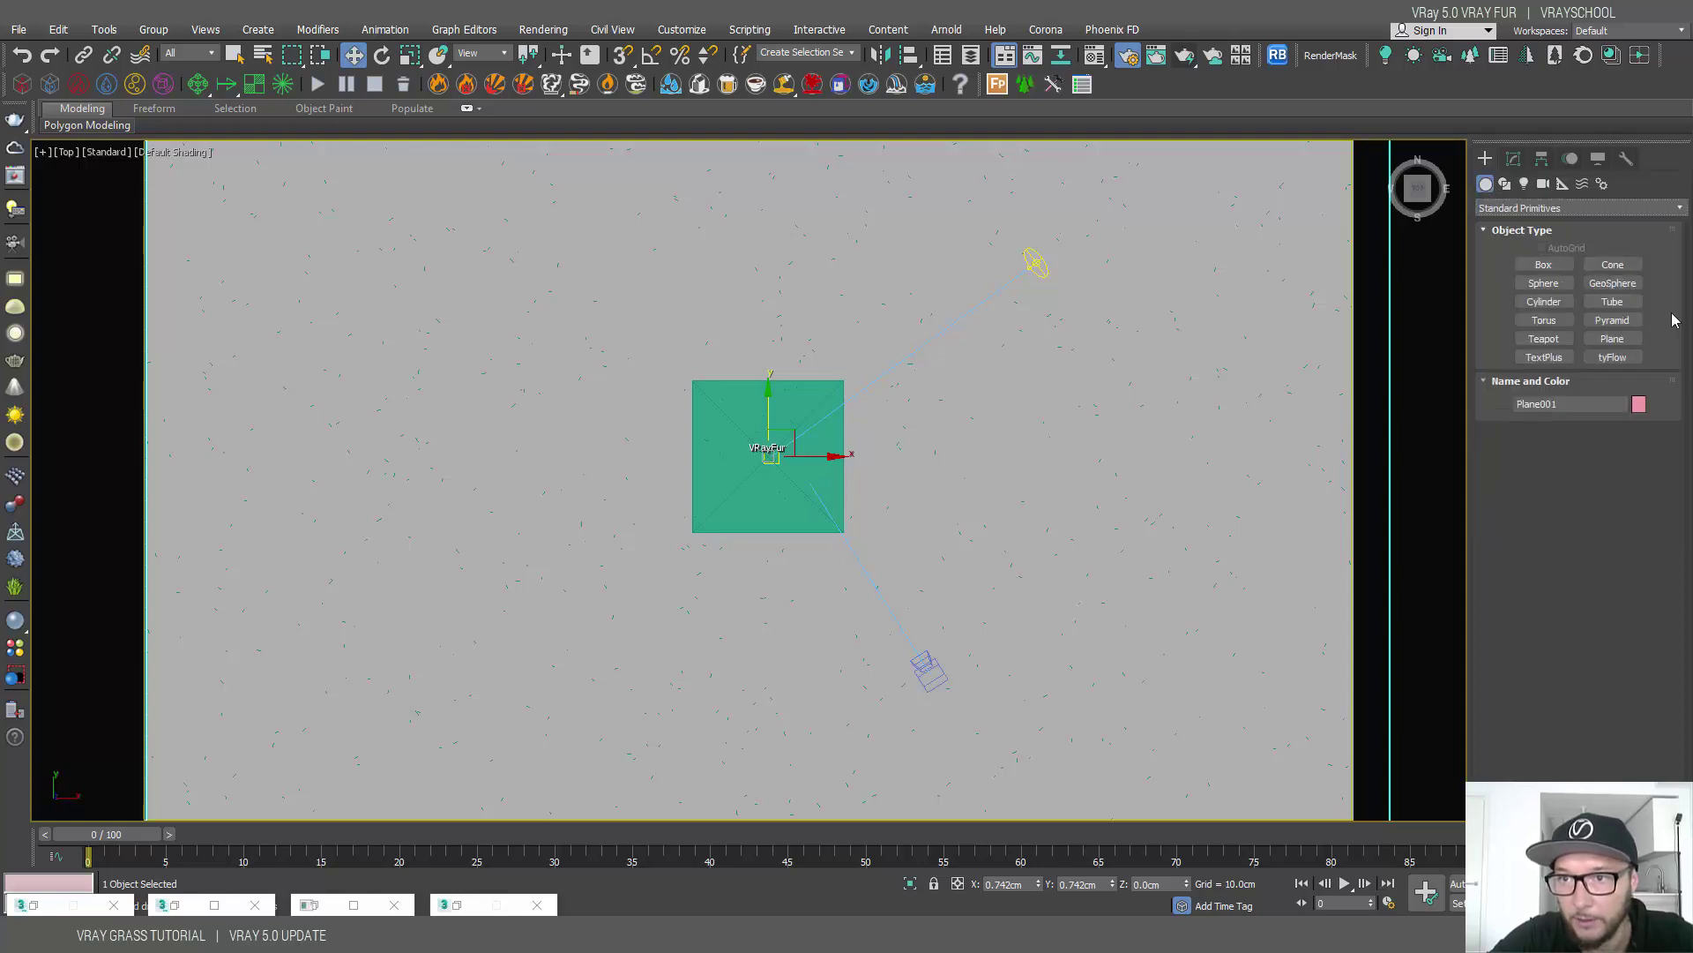
click(1612, 321)
drag(458, 353, 527, 404)
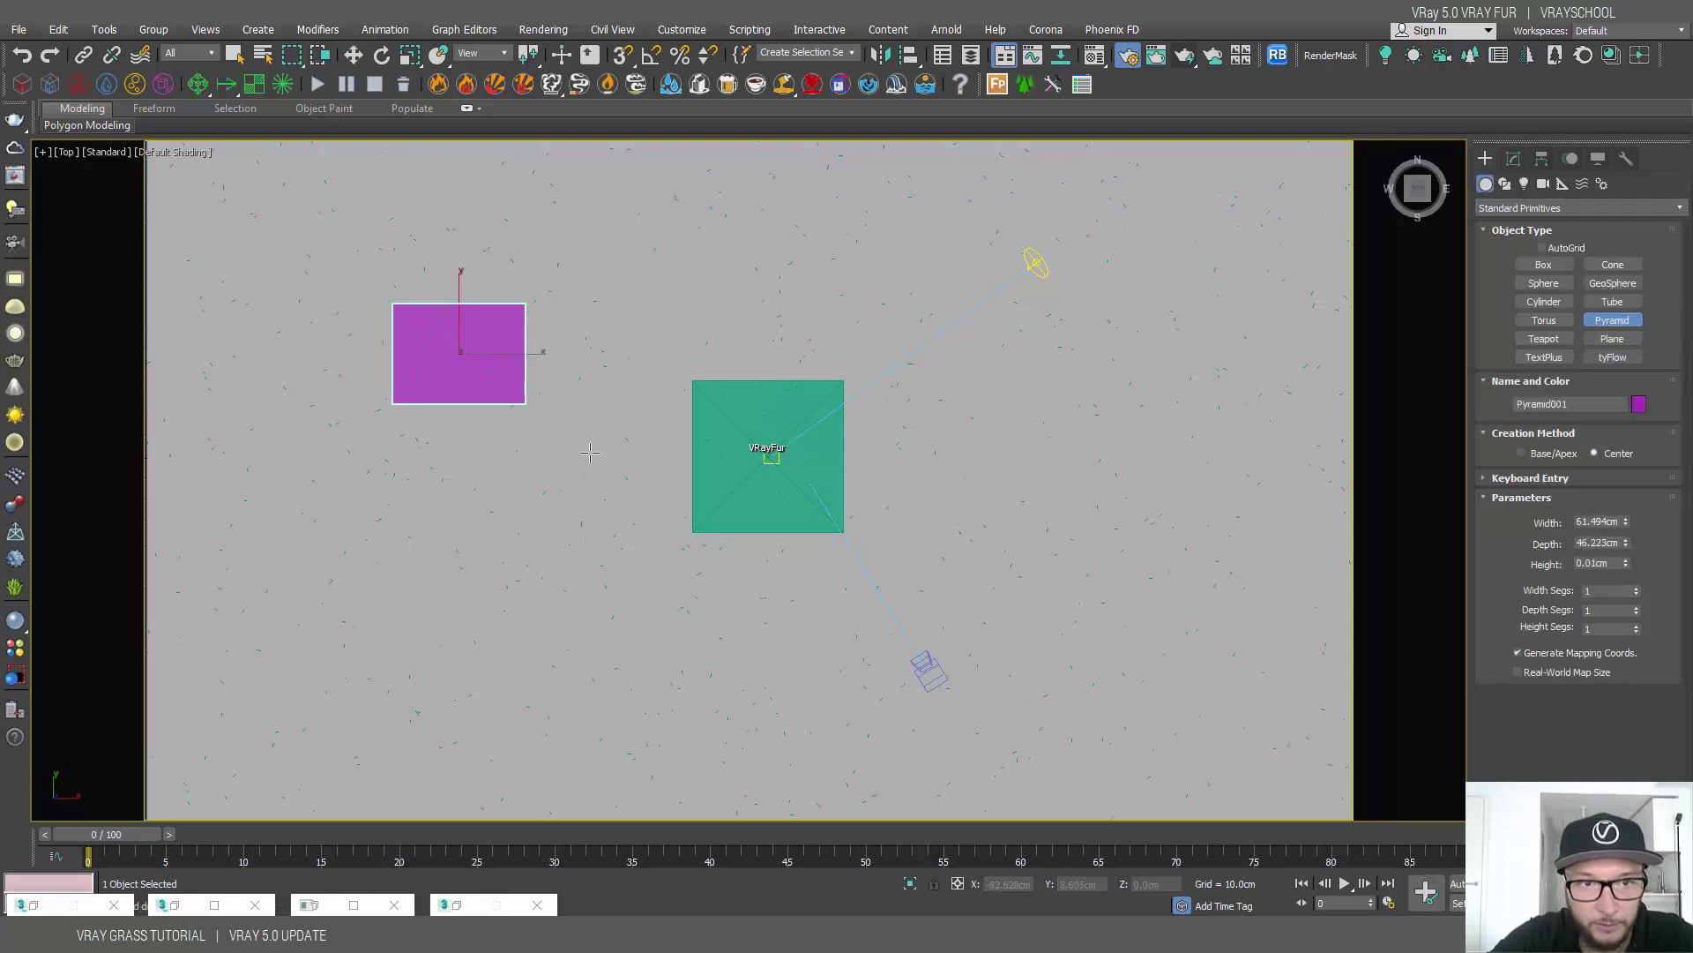
Draw a small sphere on the ground beyond the fur object and move the pyramid closer to the fur object
click(1544, 283)
drag(738, 218, 767, 253)
key(w)
click(459, 361)
drag(472, 341, 590, 435)
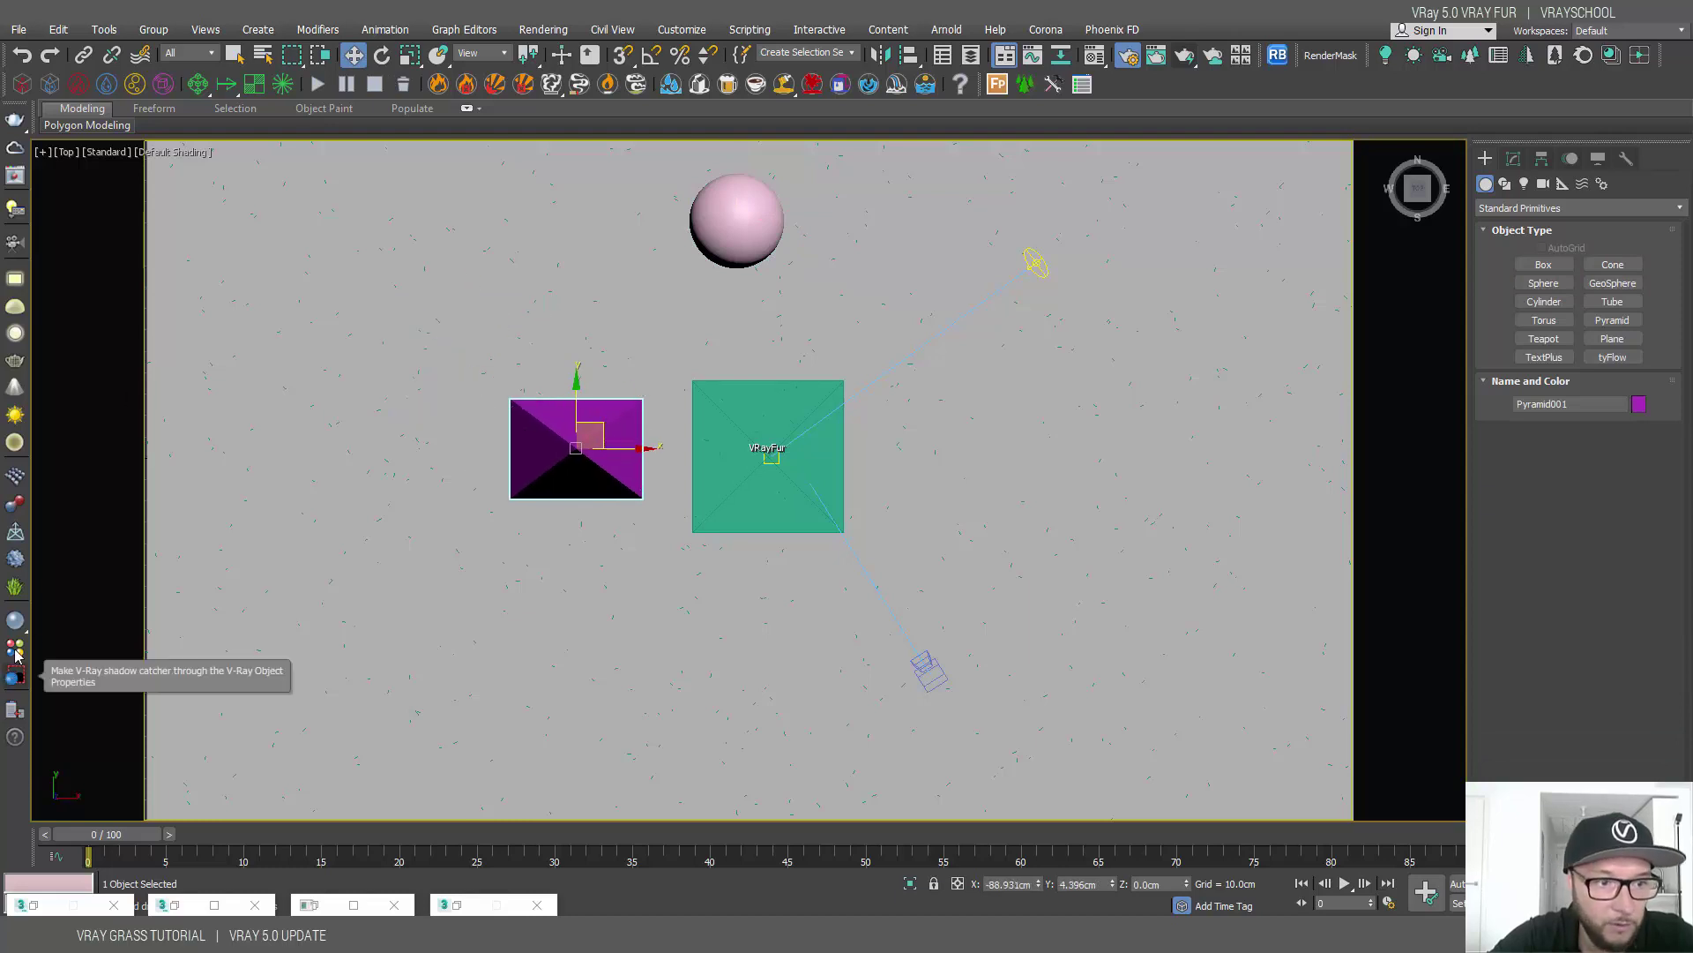
Open the V-Ray material library and material editor, and add Asphalt_Craked_D01_200cm to the scene in the third sample slot
click(14, 678)
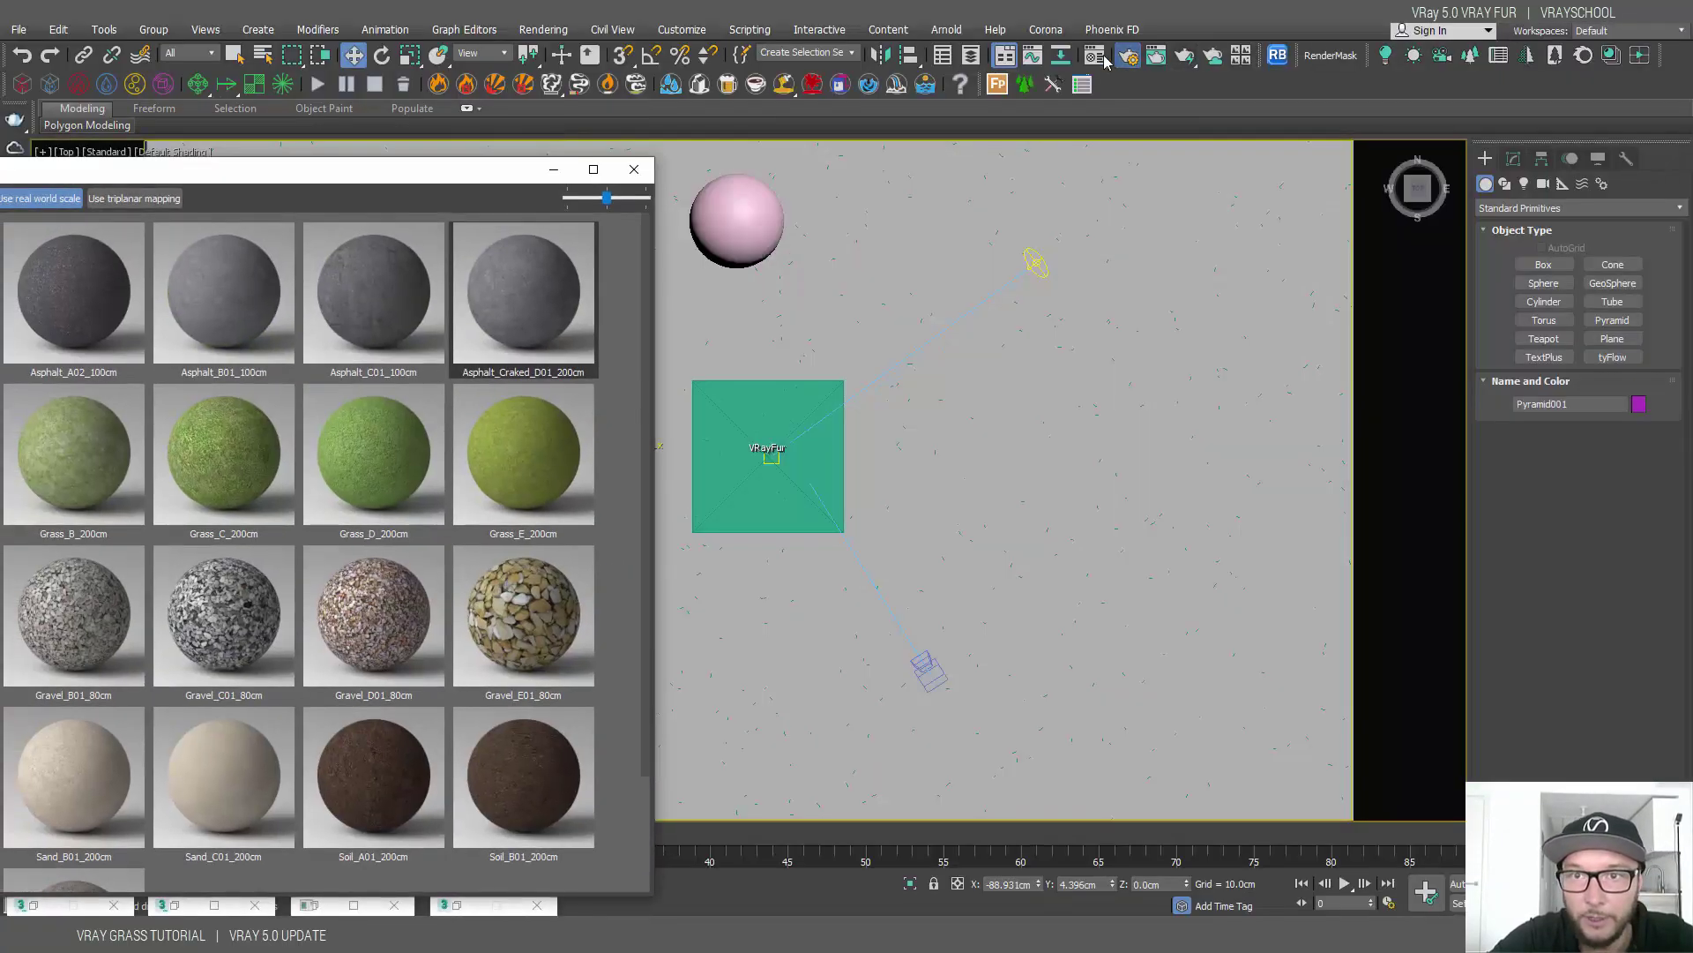
click(1095, 55)
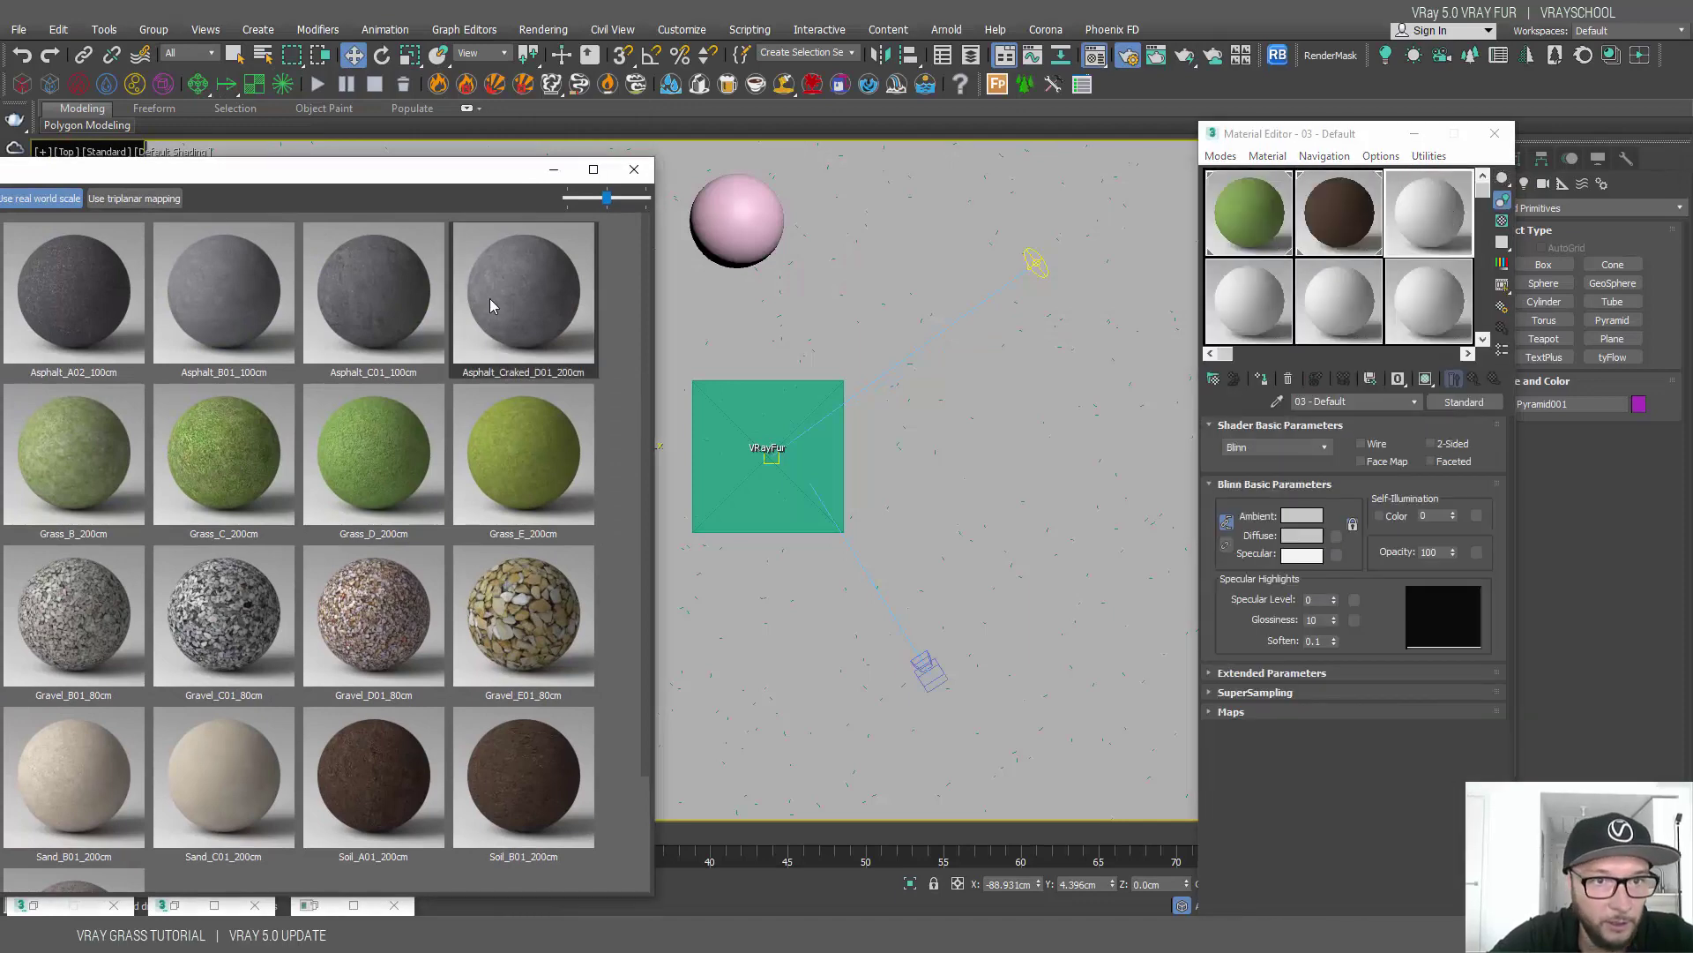
drag(397, 170, 760, 168)
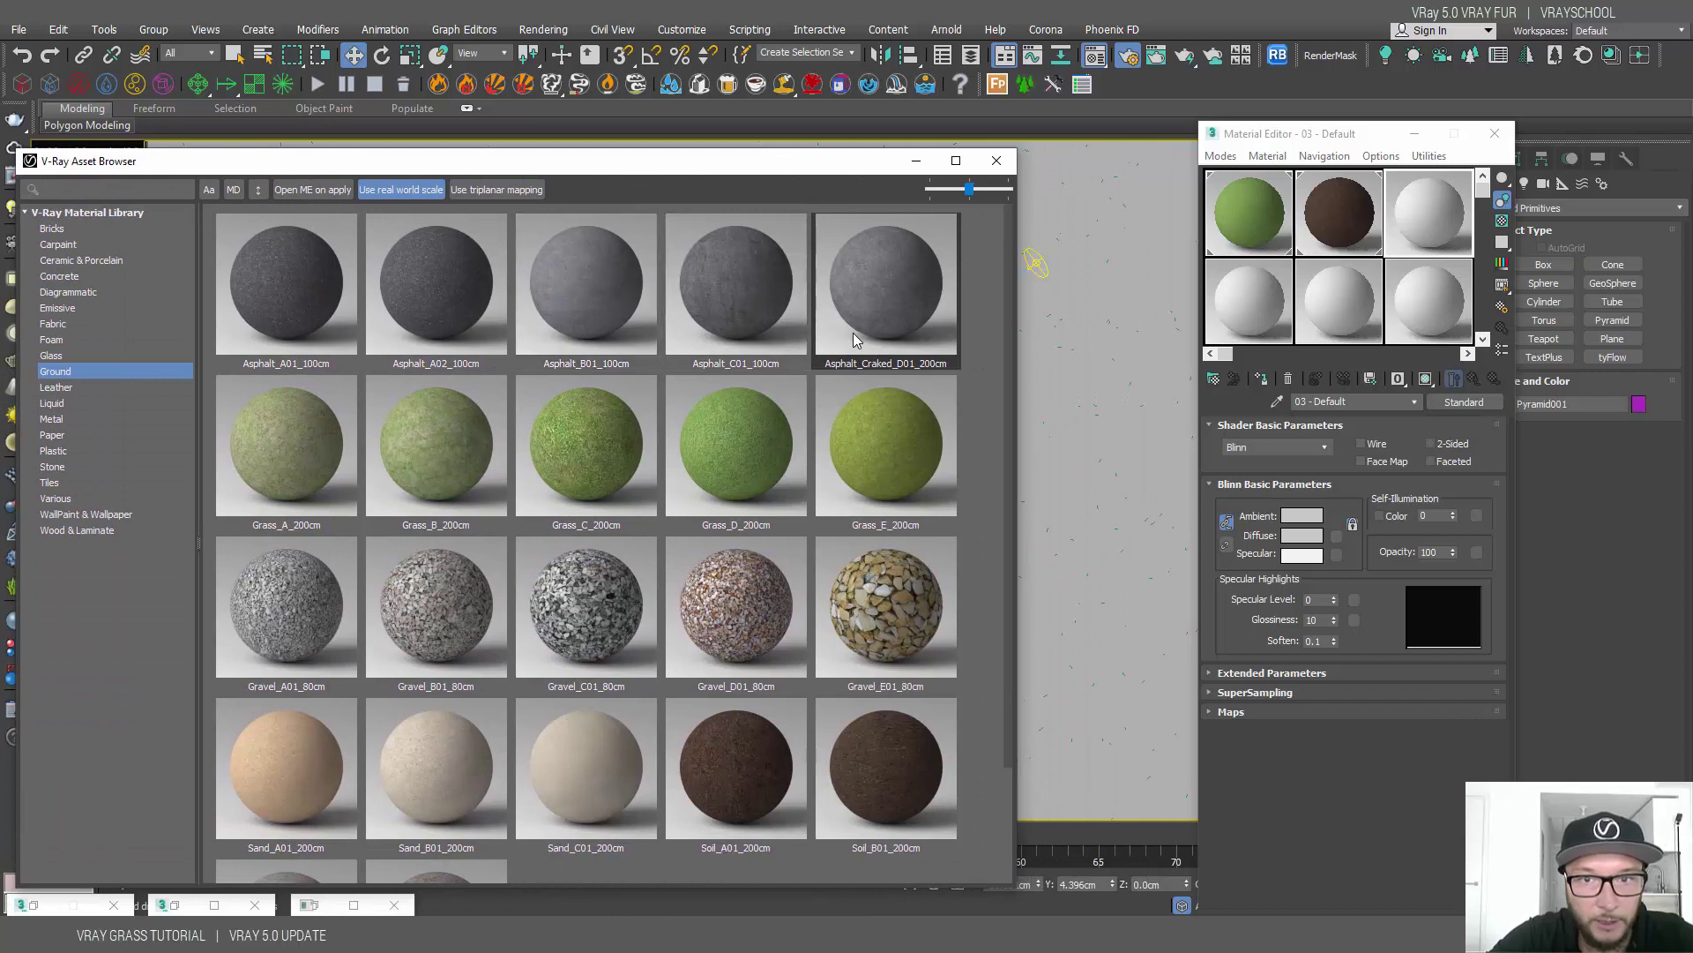
right_click(847, 303)
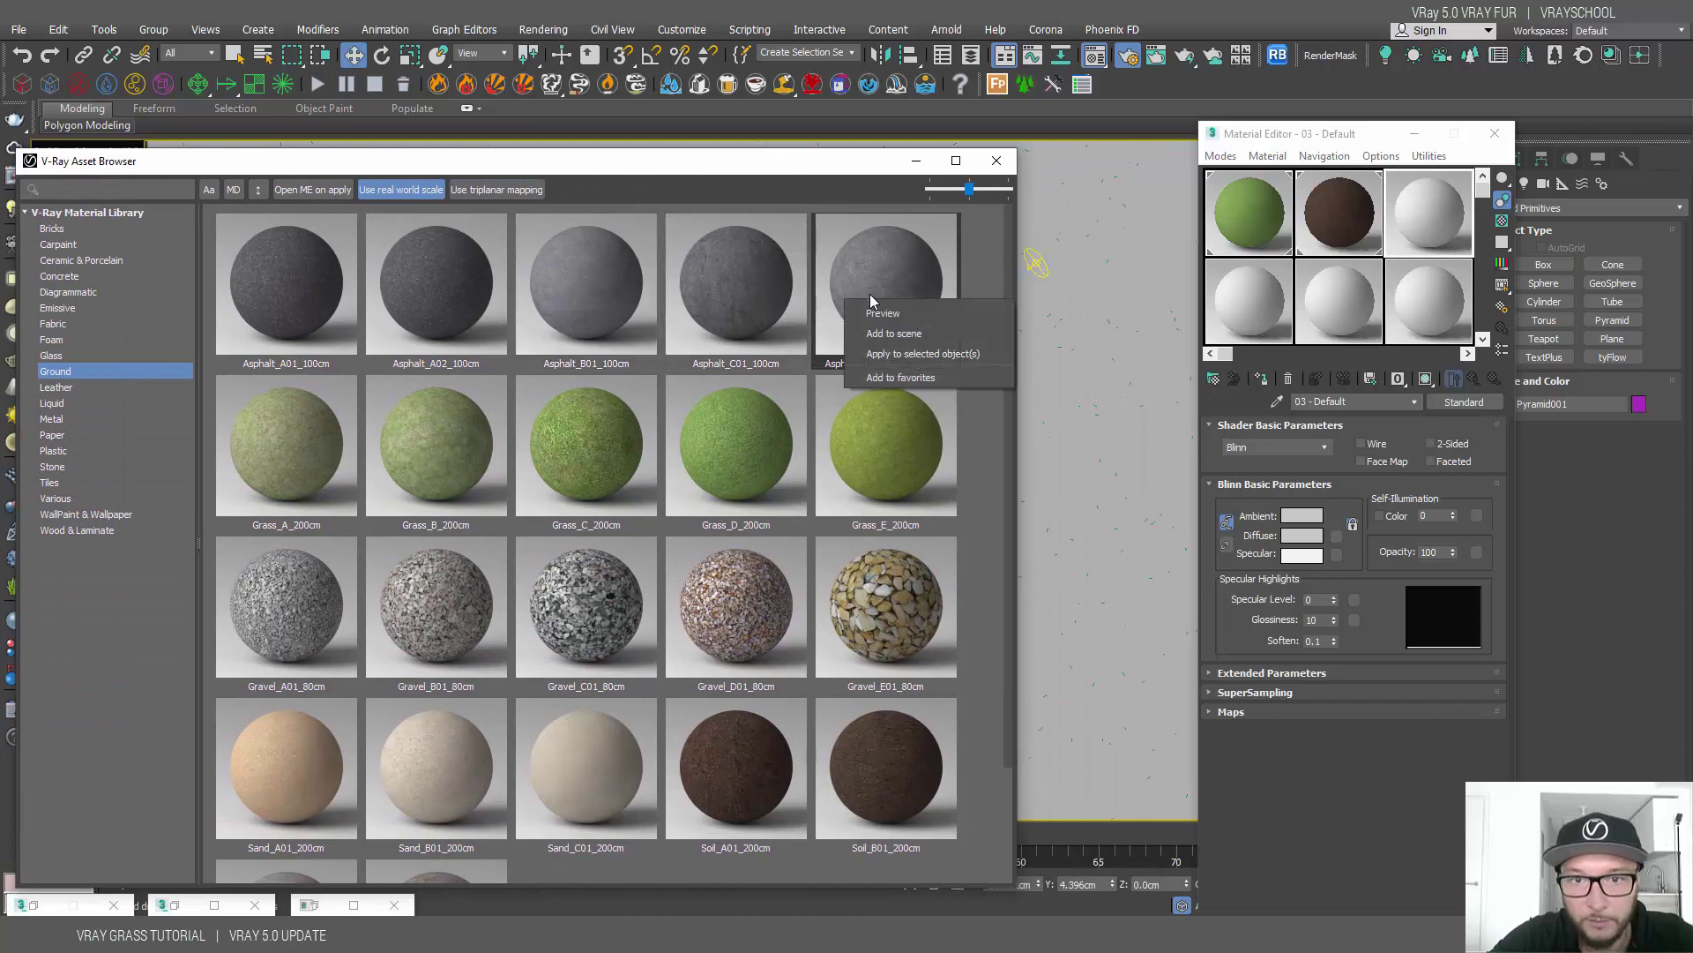
click(898, 334)
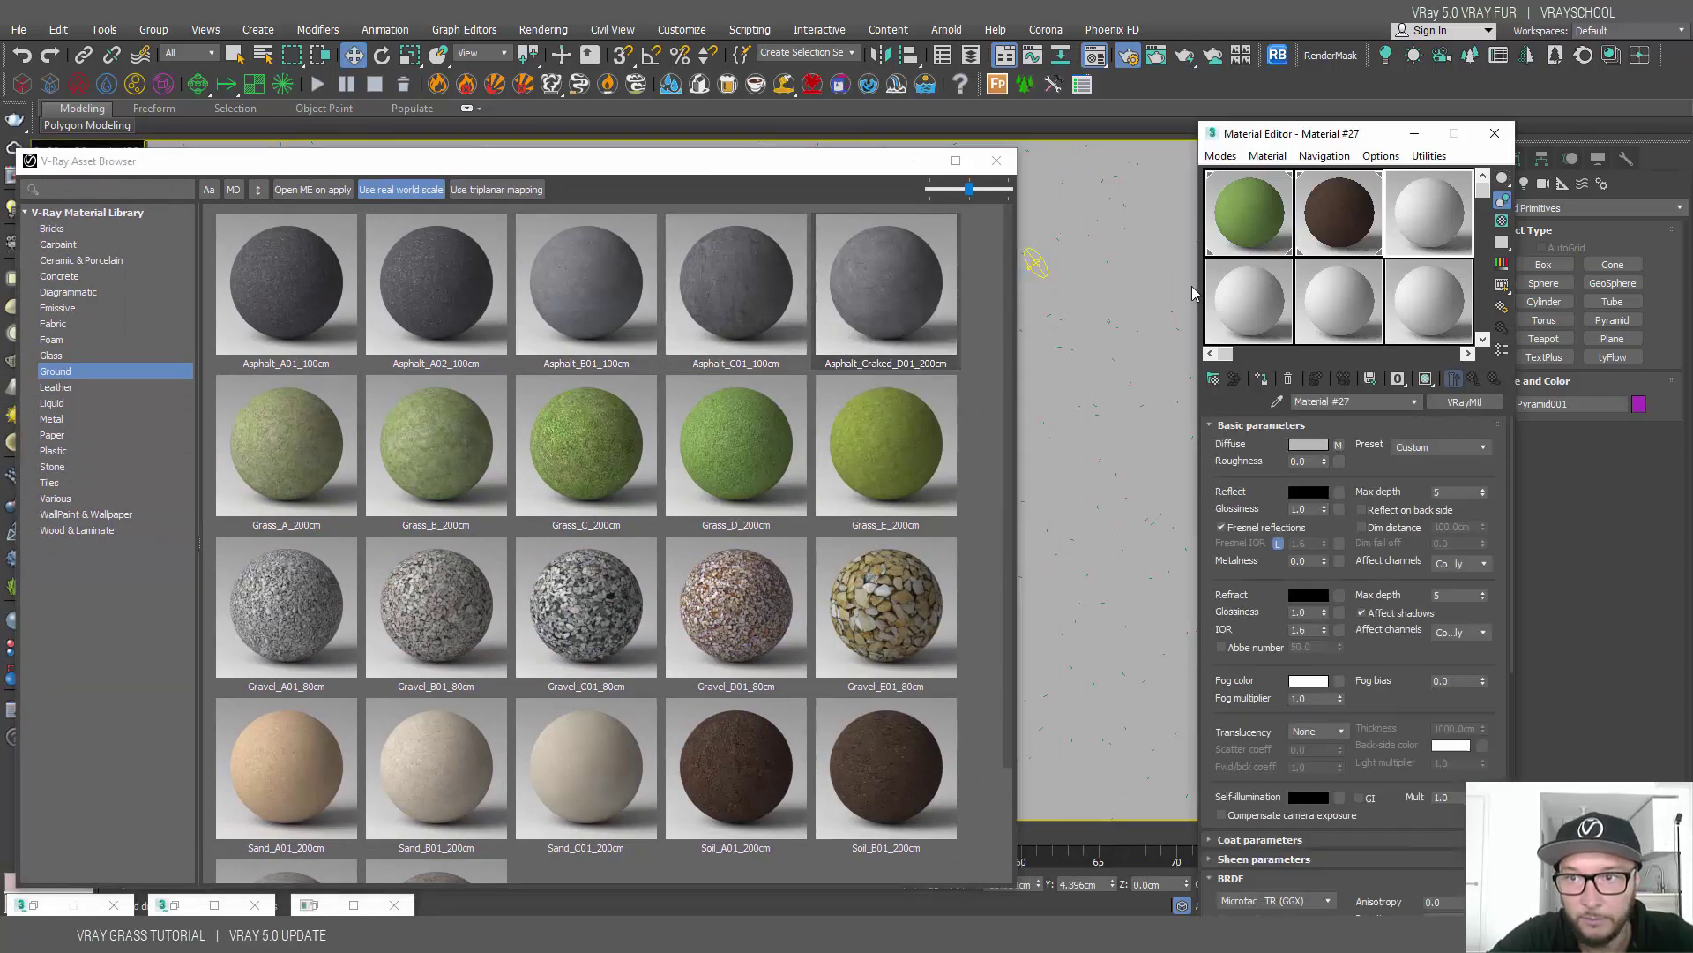
Uncover the viewport objects, select the sphere, and assign the cracked asphalt material to it
drag(821, 162, 902, 343)
click(732, 201)
click(651, 454)
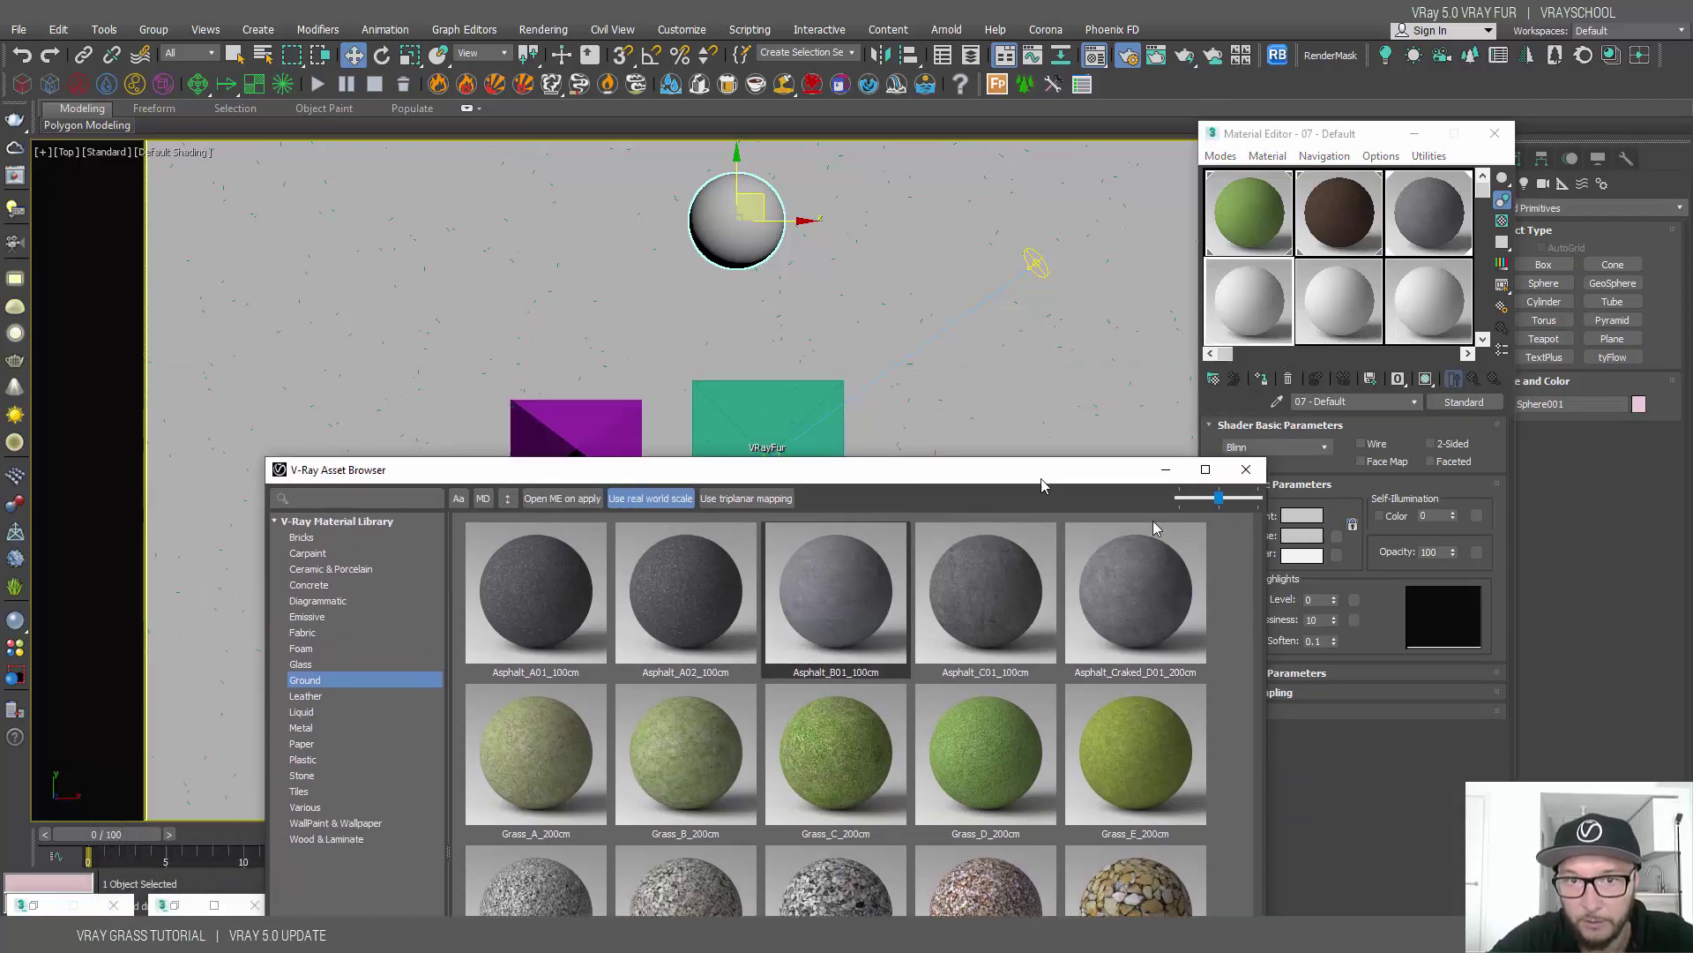
Add Asphalt_B01_100cm to the scene in the fourth sample slot and assign it to the pyramid
drag(867, 350, 1162, 573)
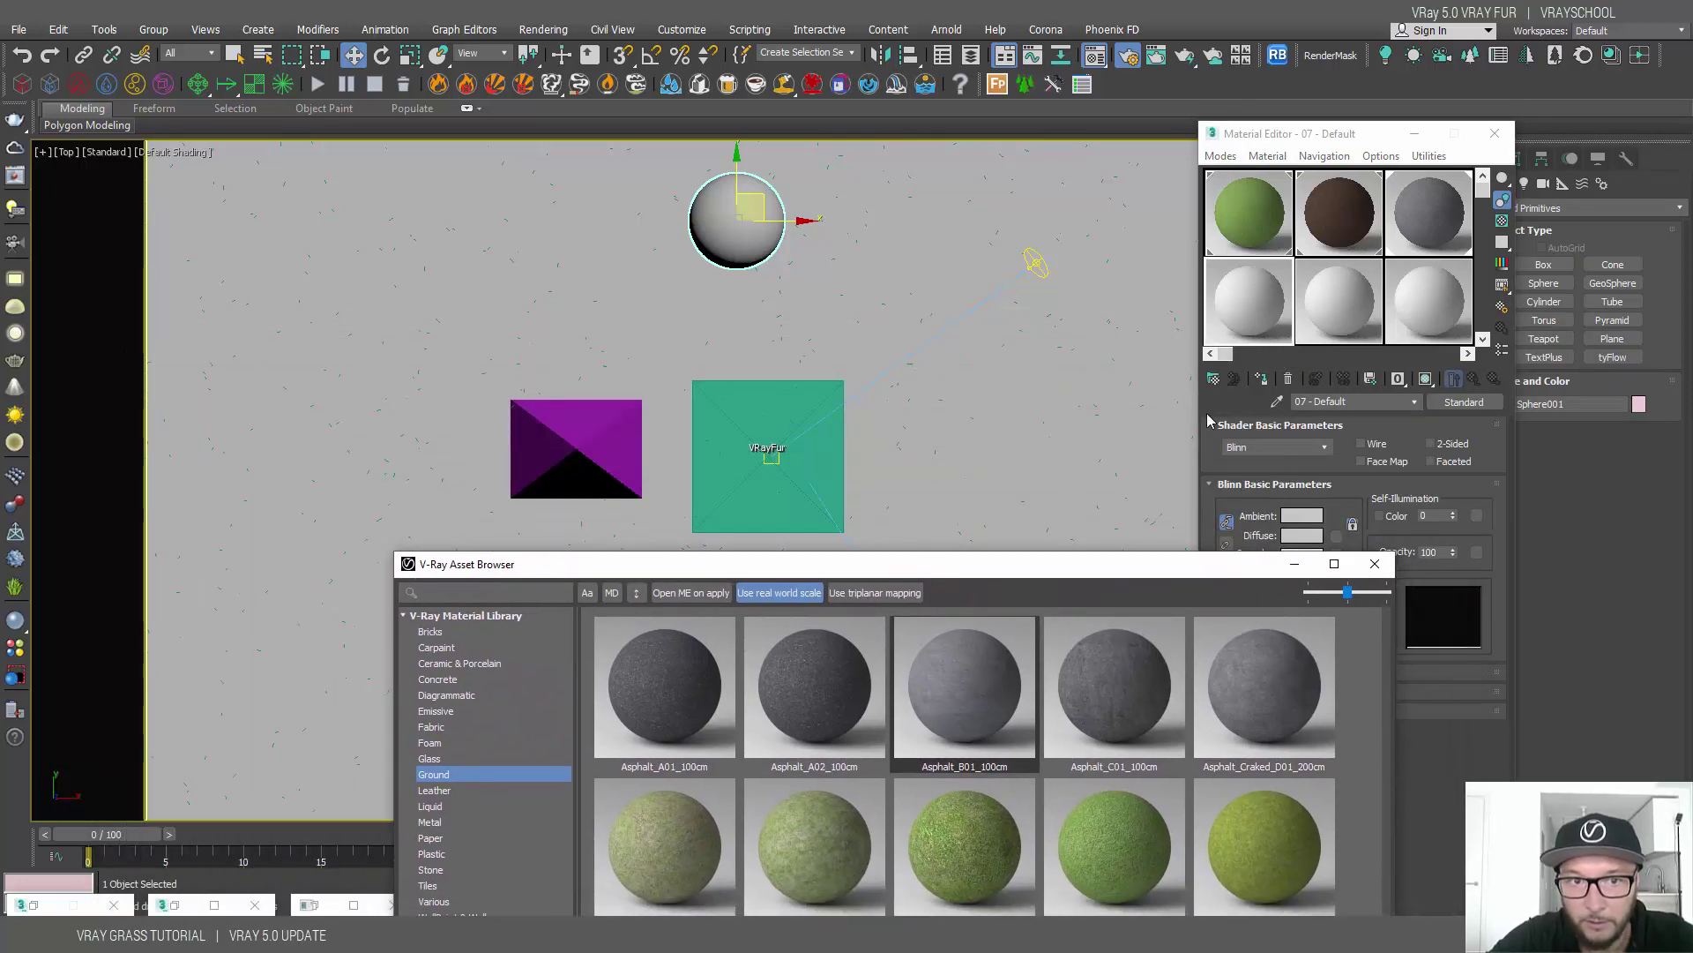
right_click(971, 671)
click(1023, 704)
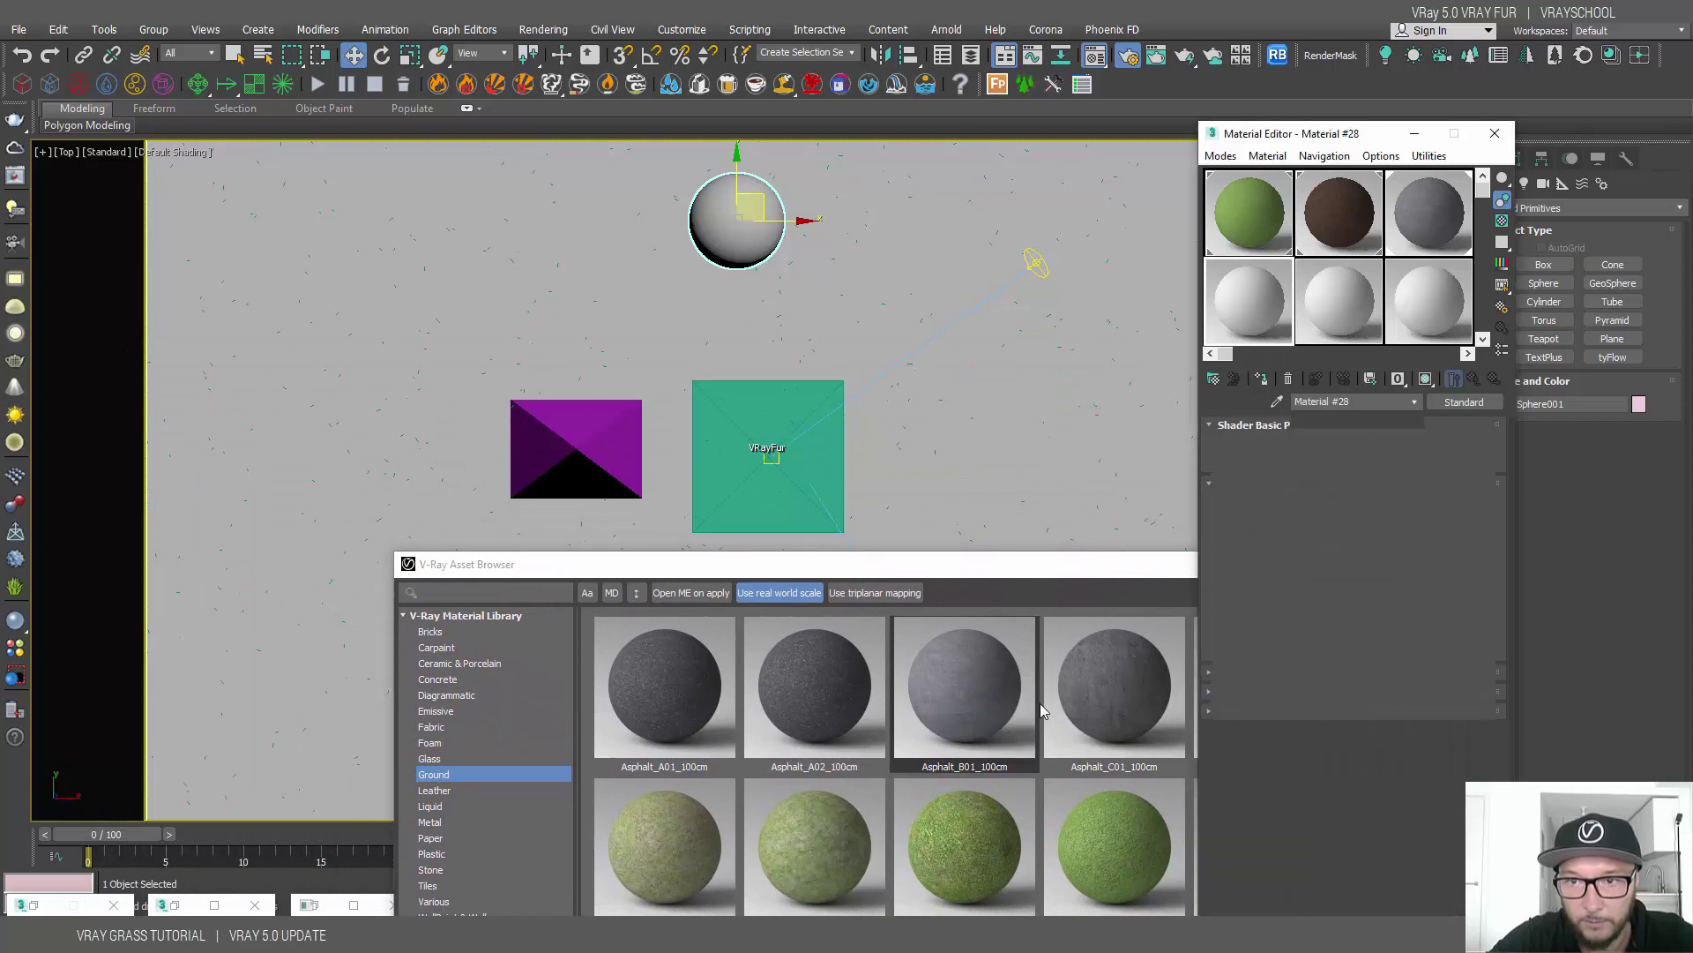
click(604, 469)
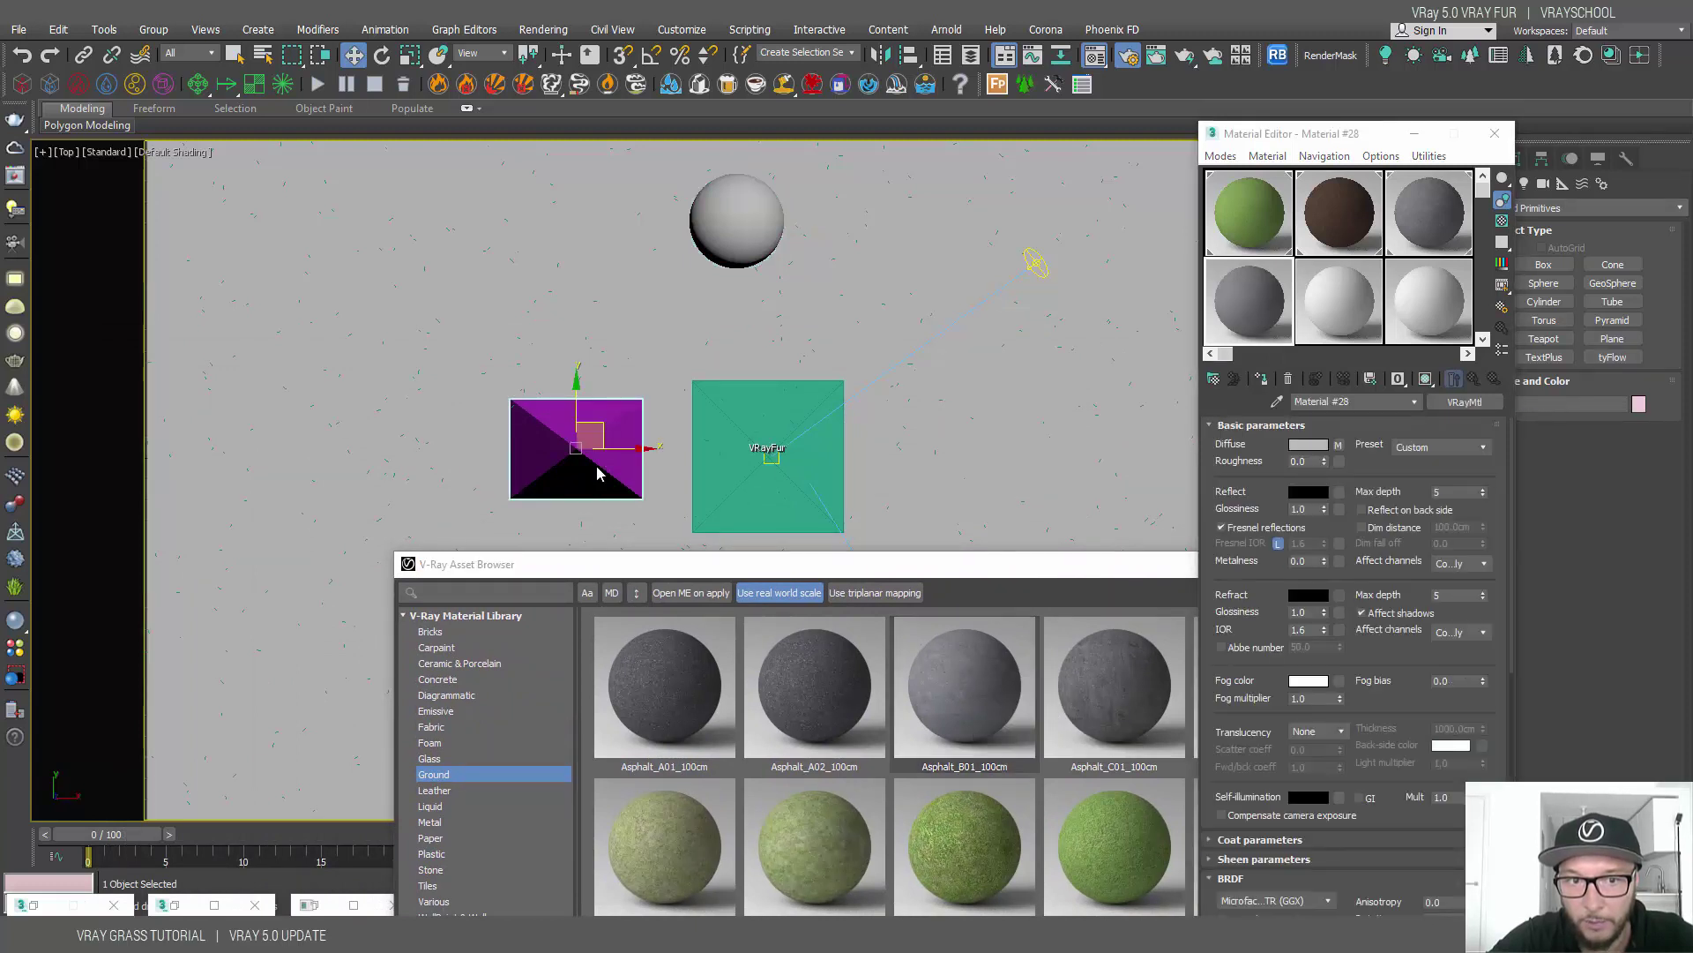
click(1234, 383)
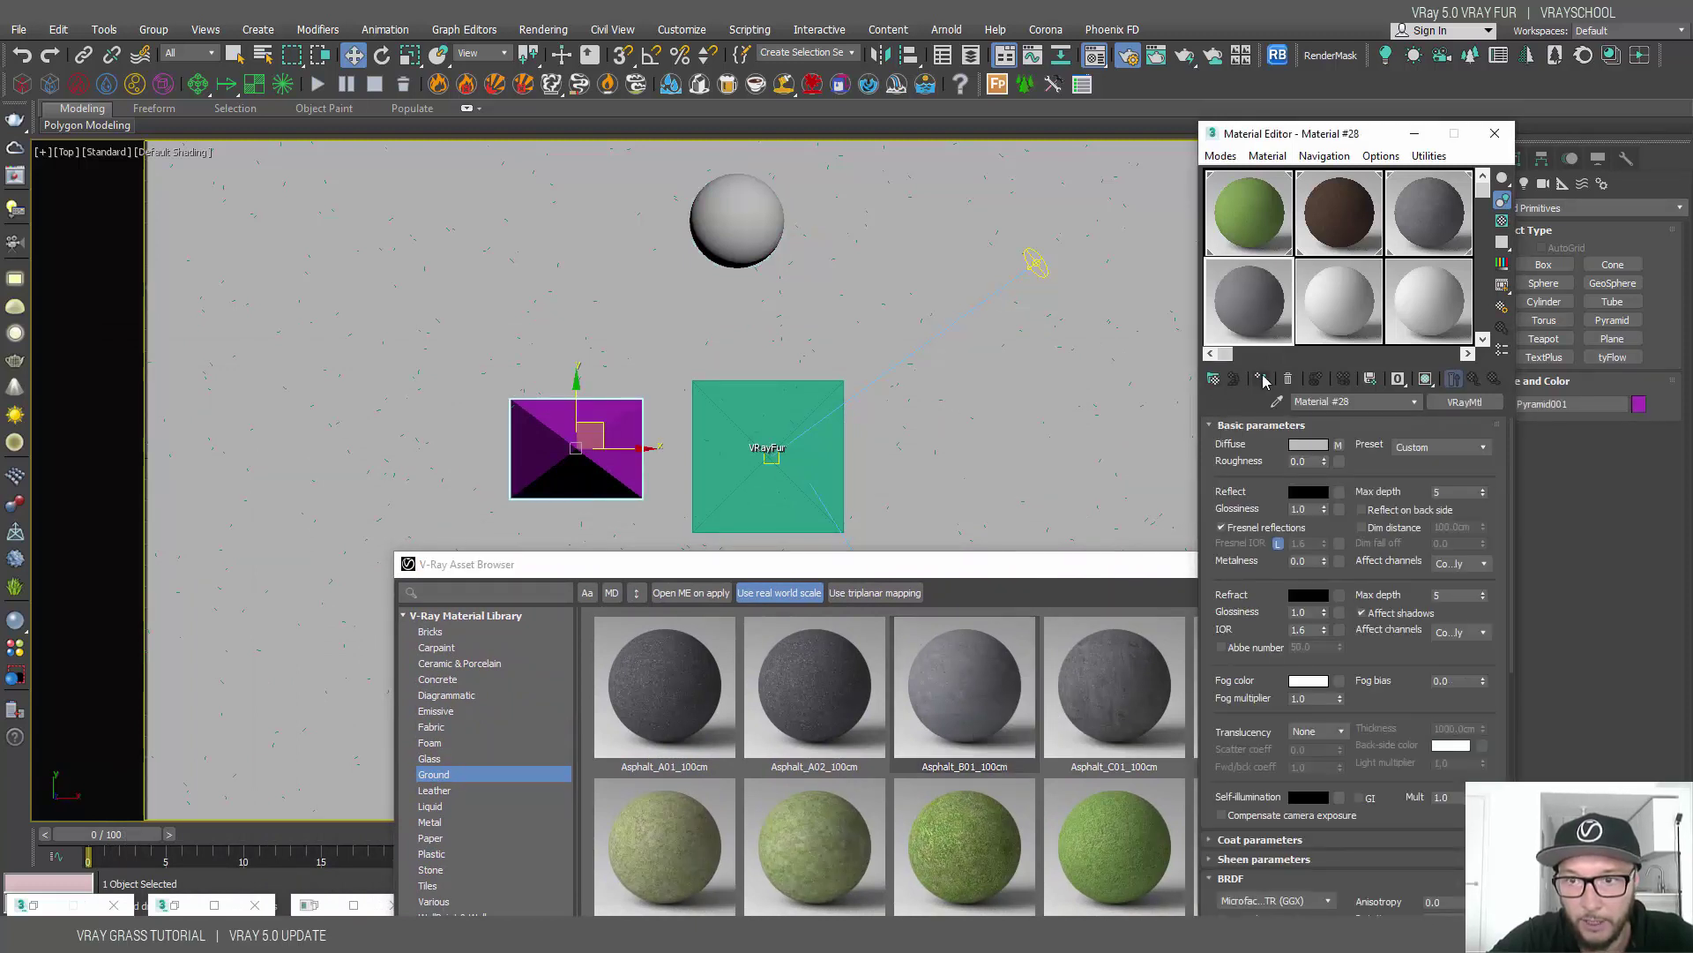
Show the pyramid's and sphere's asphalt materials shaded in the viewport
click(1426, 381)
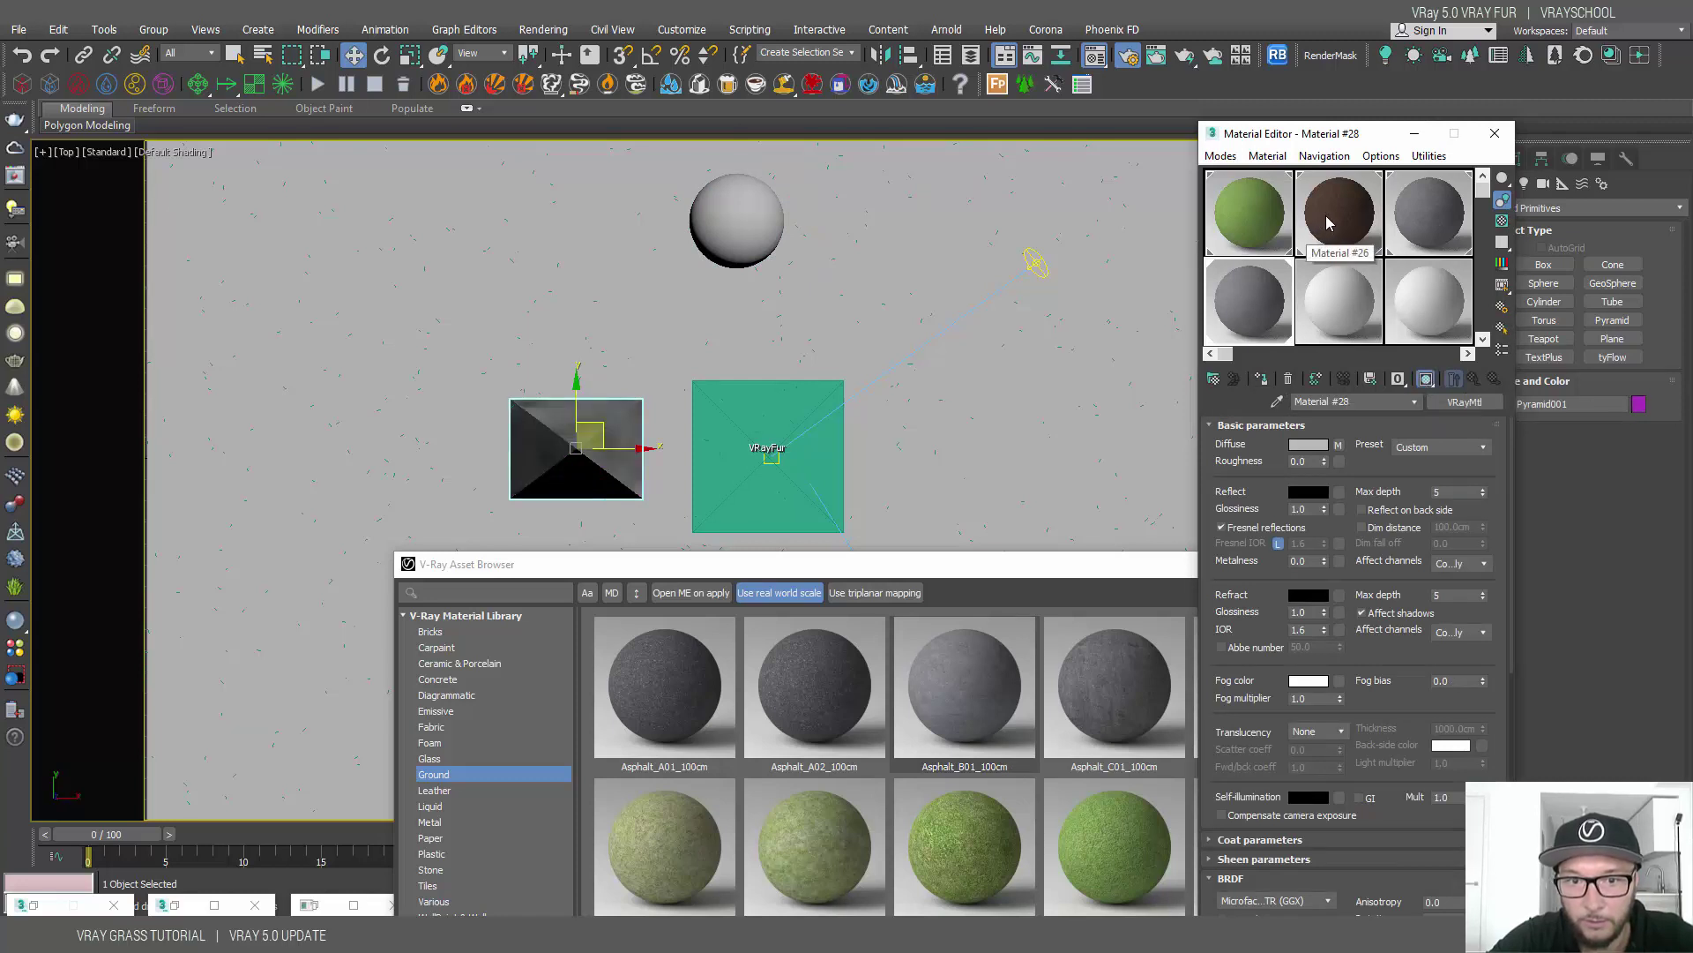
click(1432, 248)
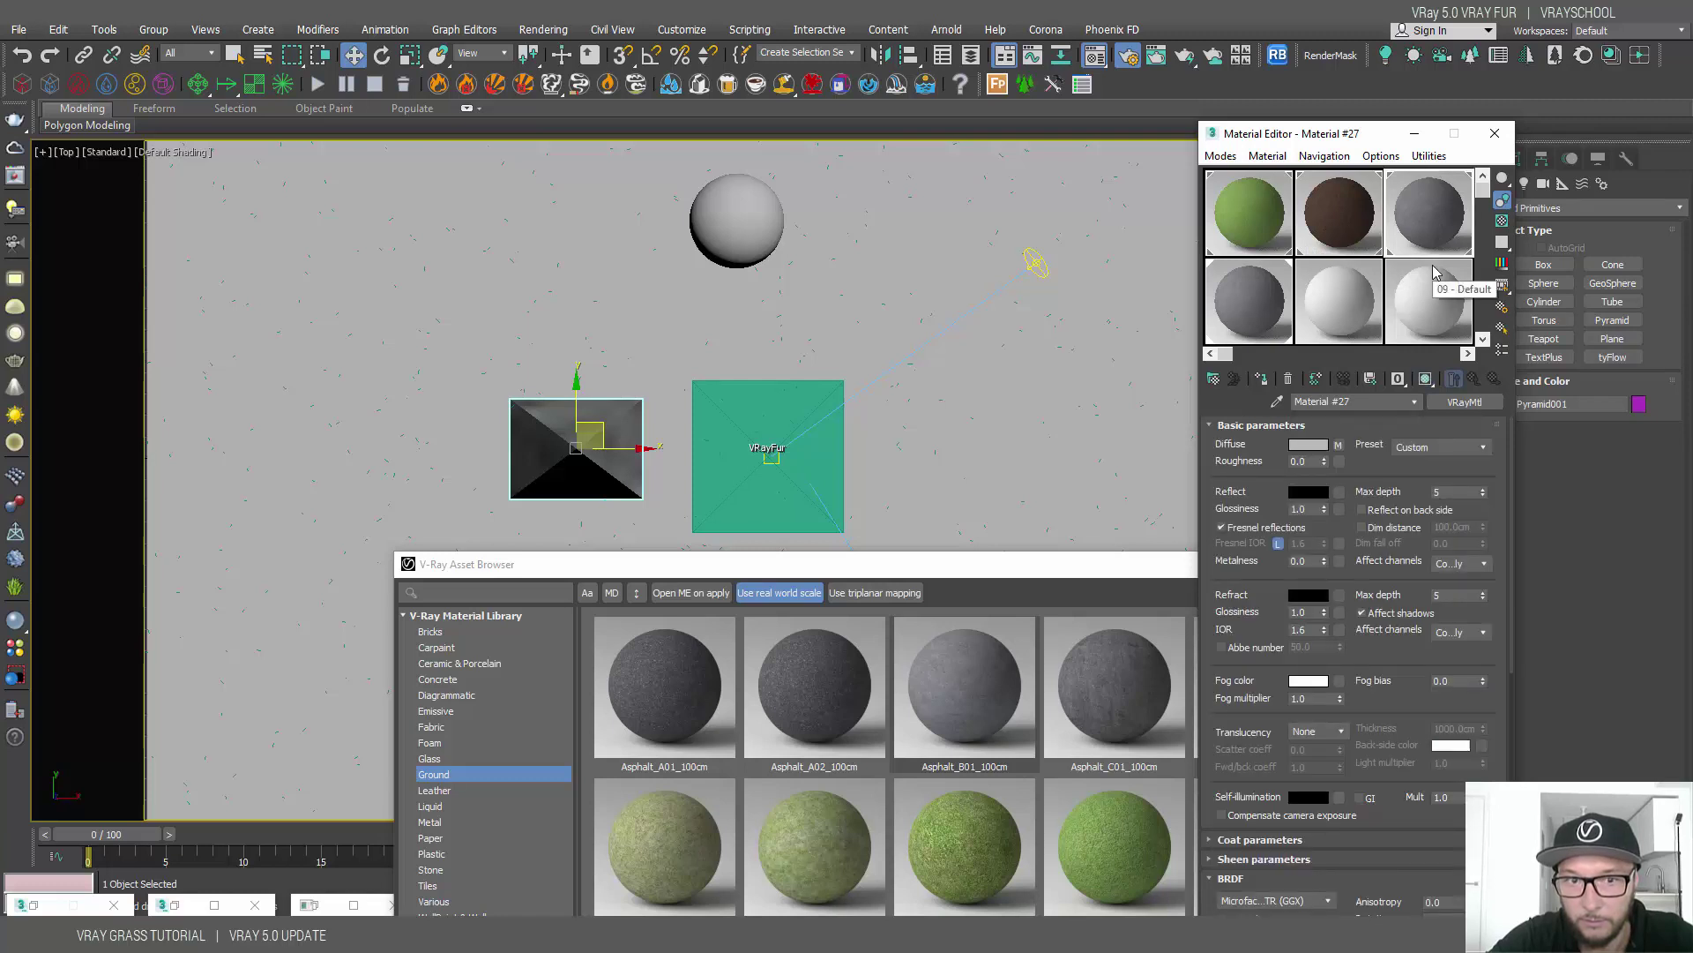
click(1429, 381)
Enable Real-World Map Size in the parameters of both the sphere and the pyramid
click(728, 227)
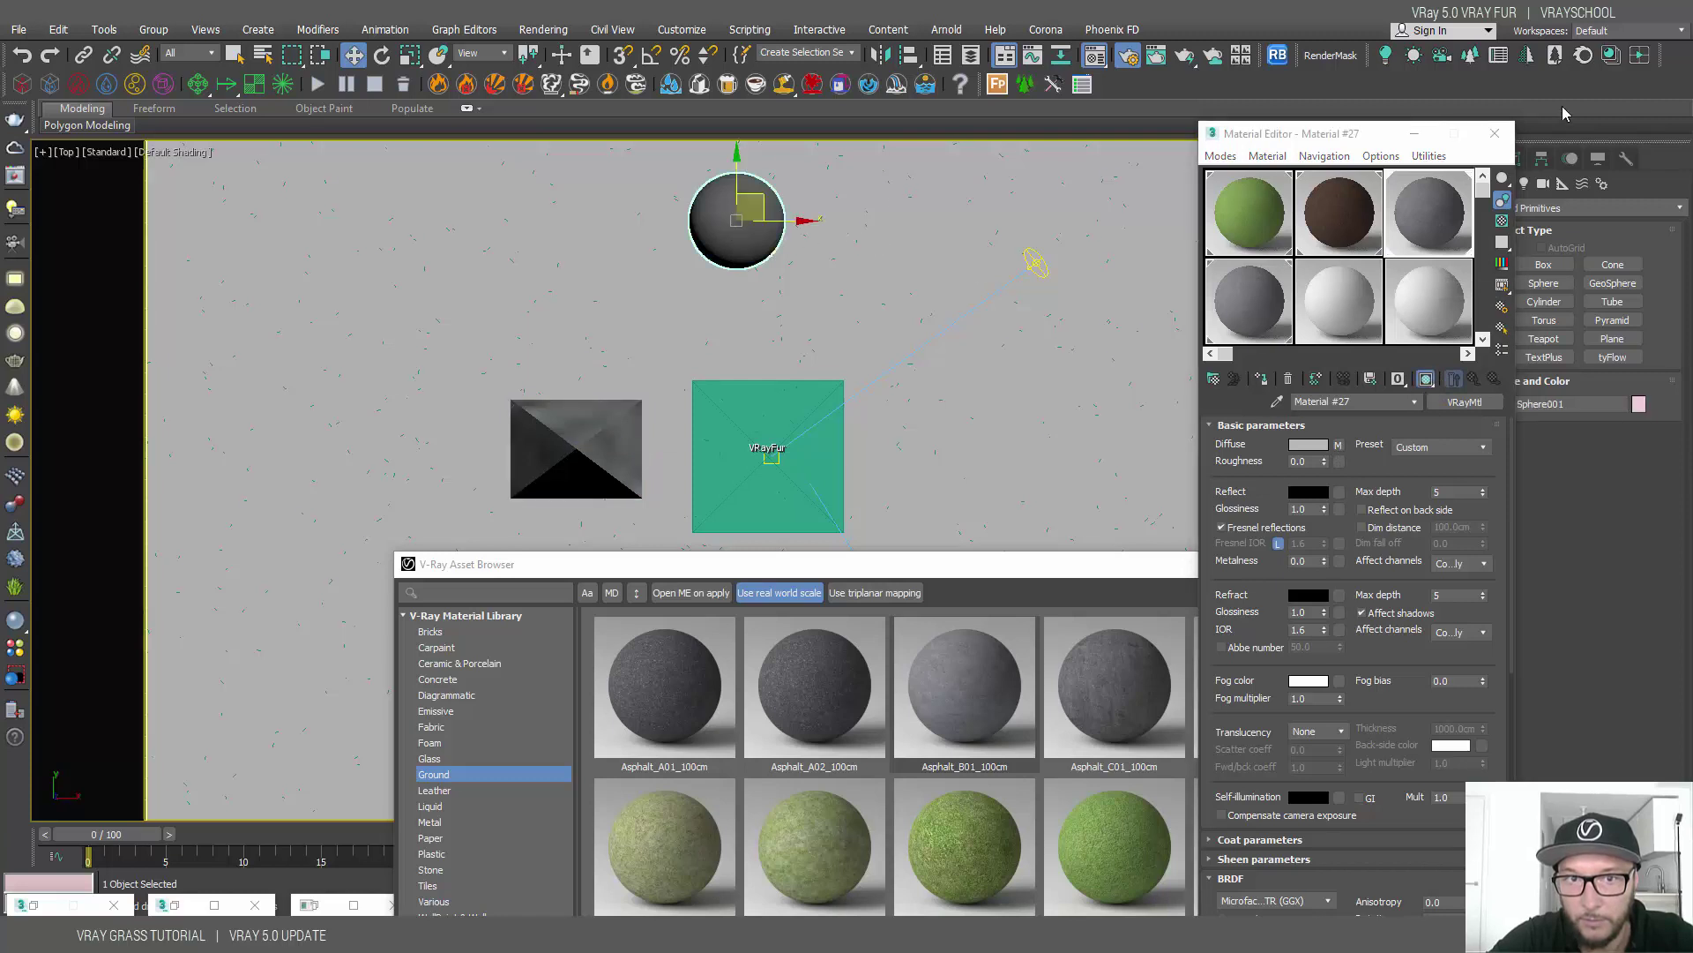
click(1542, 158)
click(1224, 131)
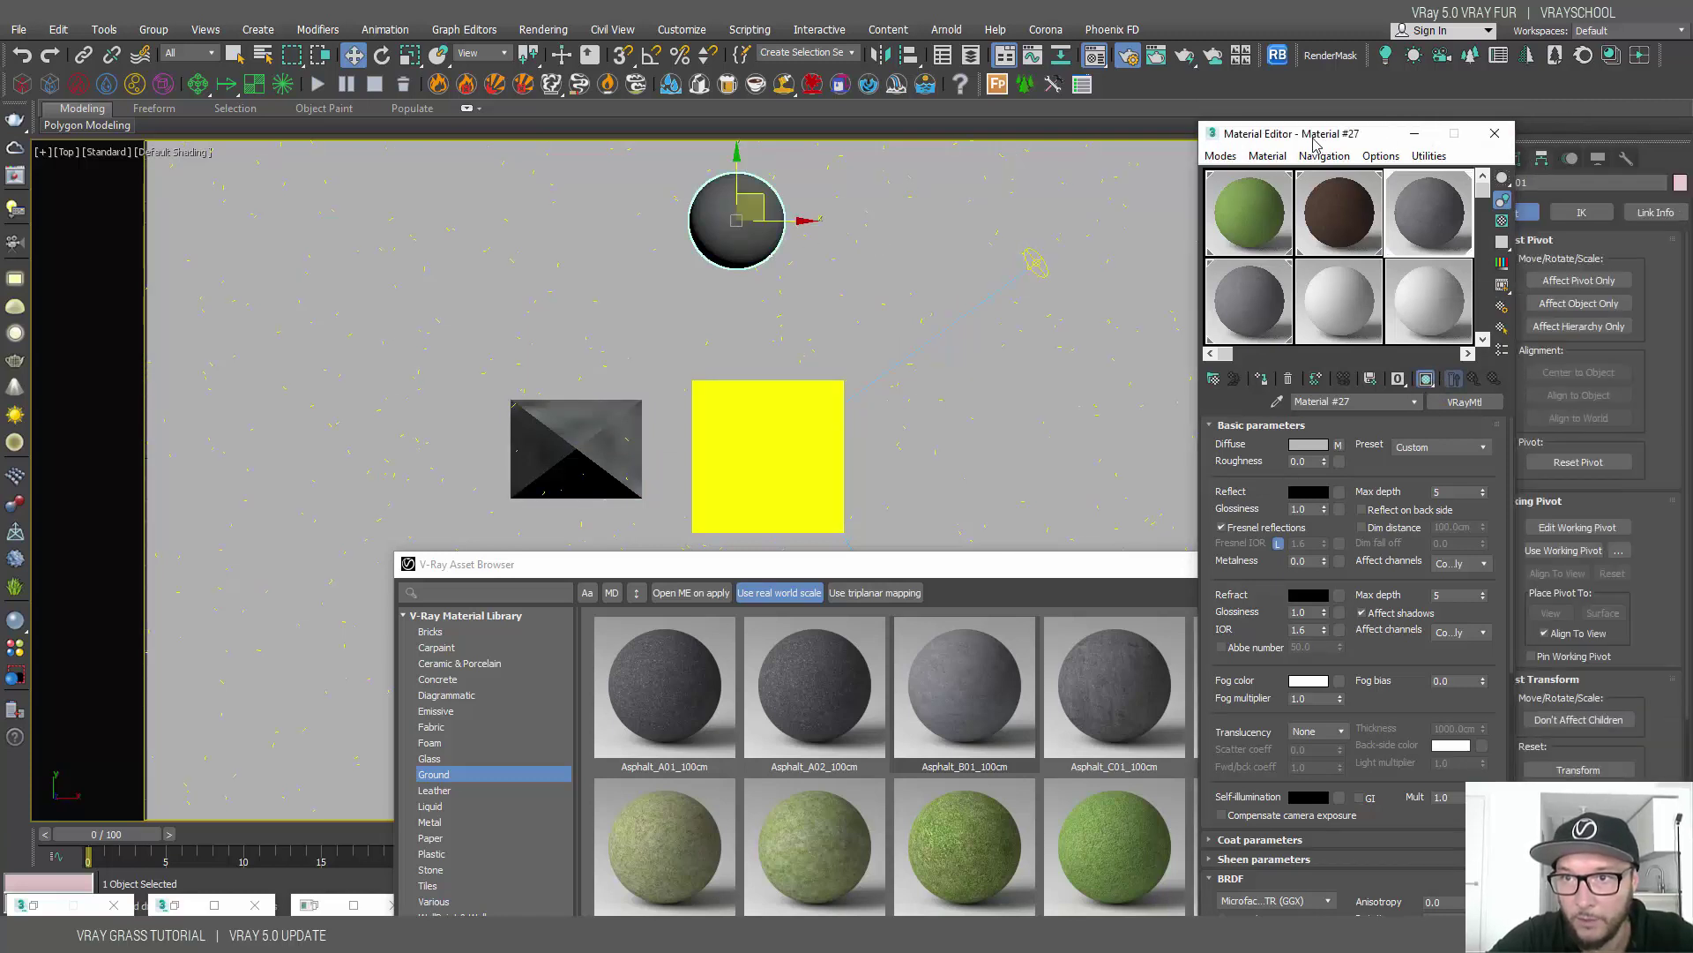
drag(1304, 142, 1138, 129)
click(1513, 158)
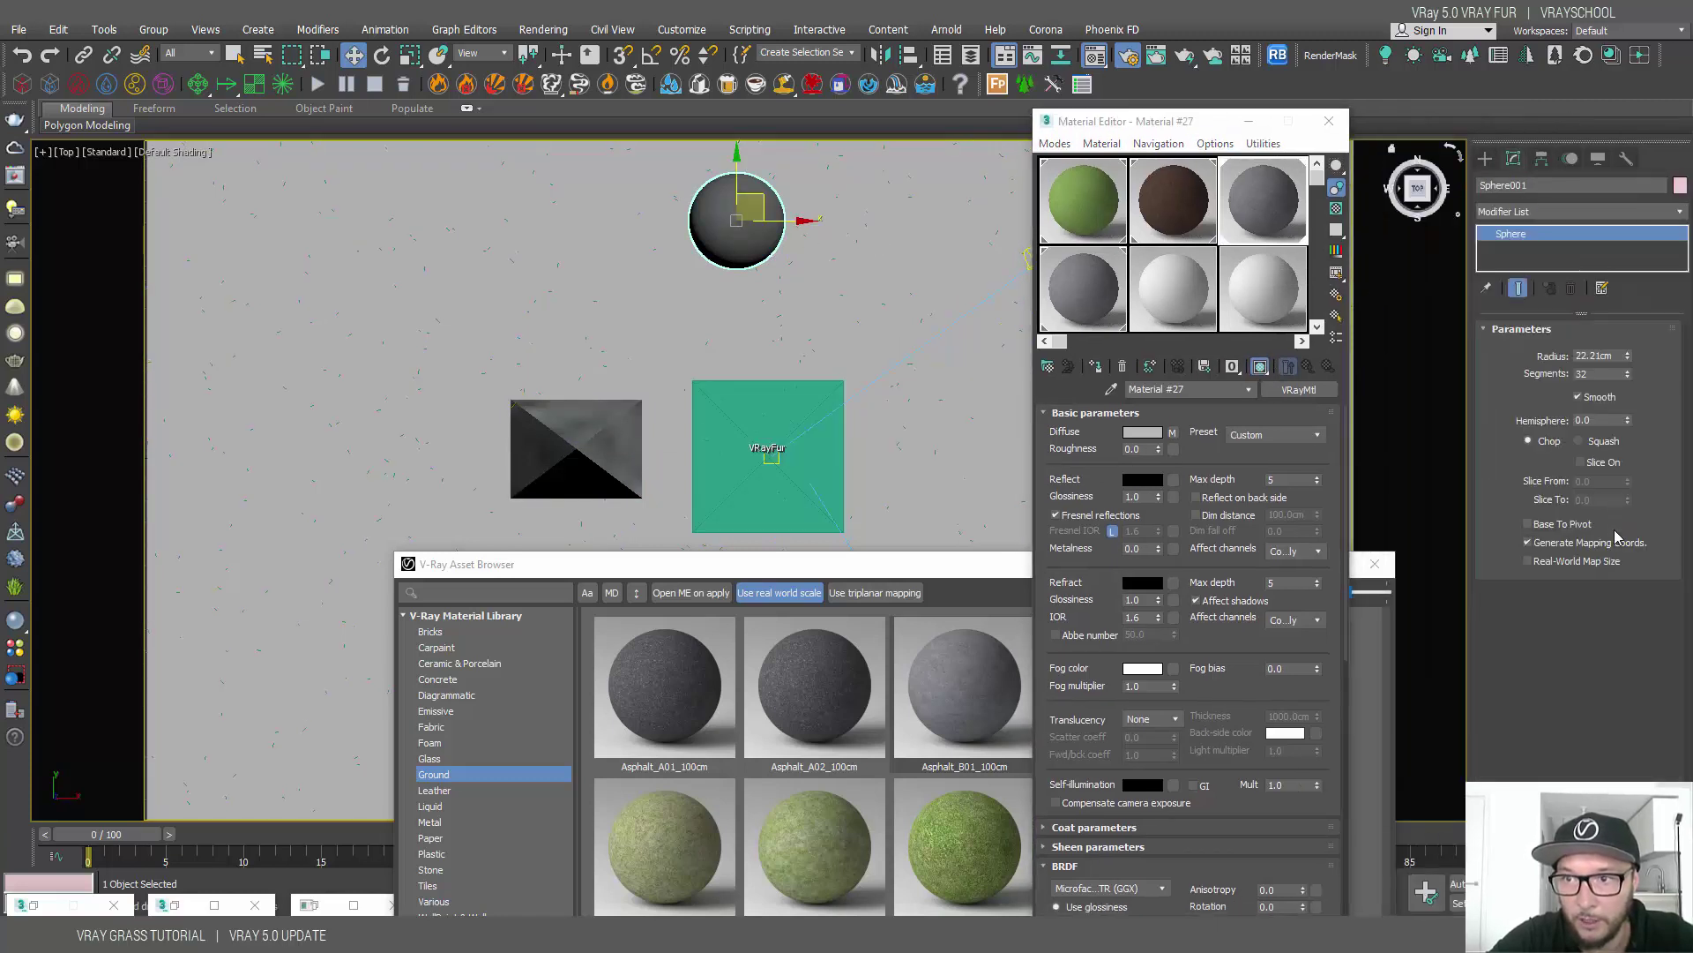
click(576, 450)
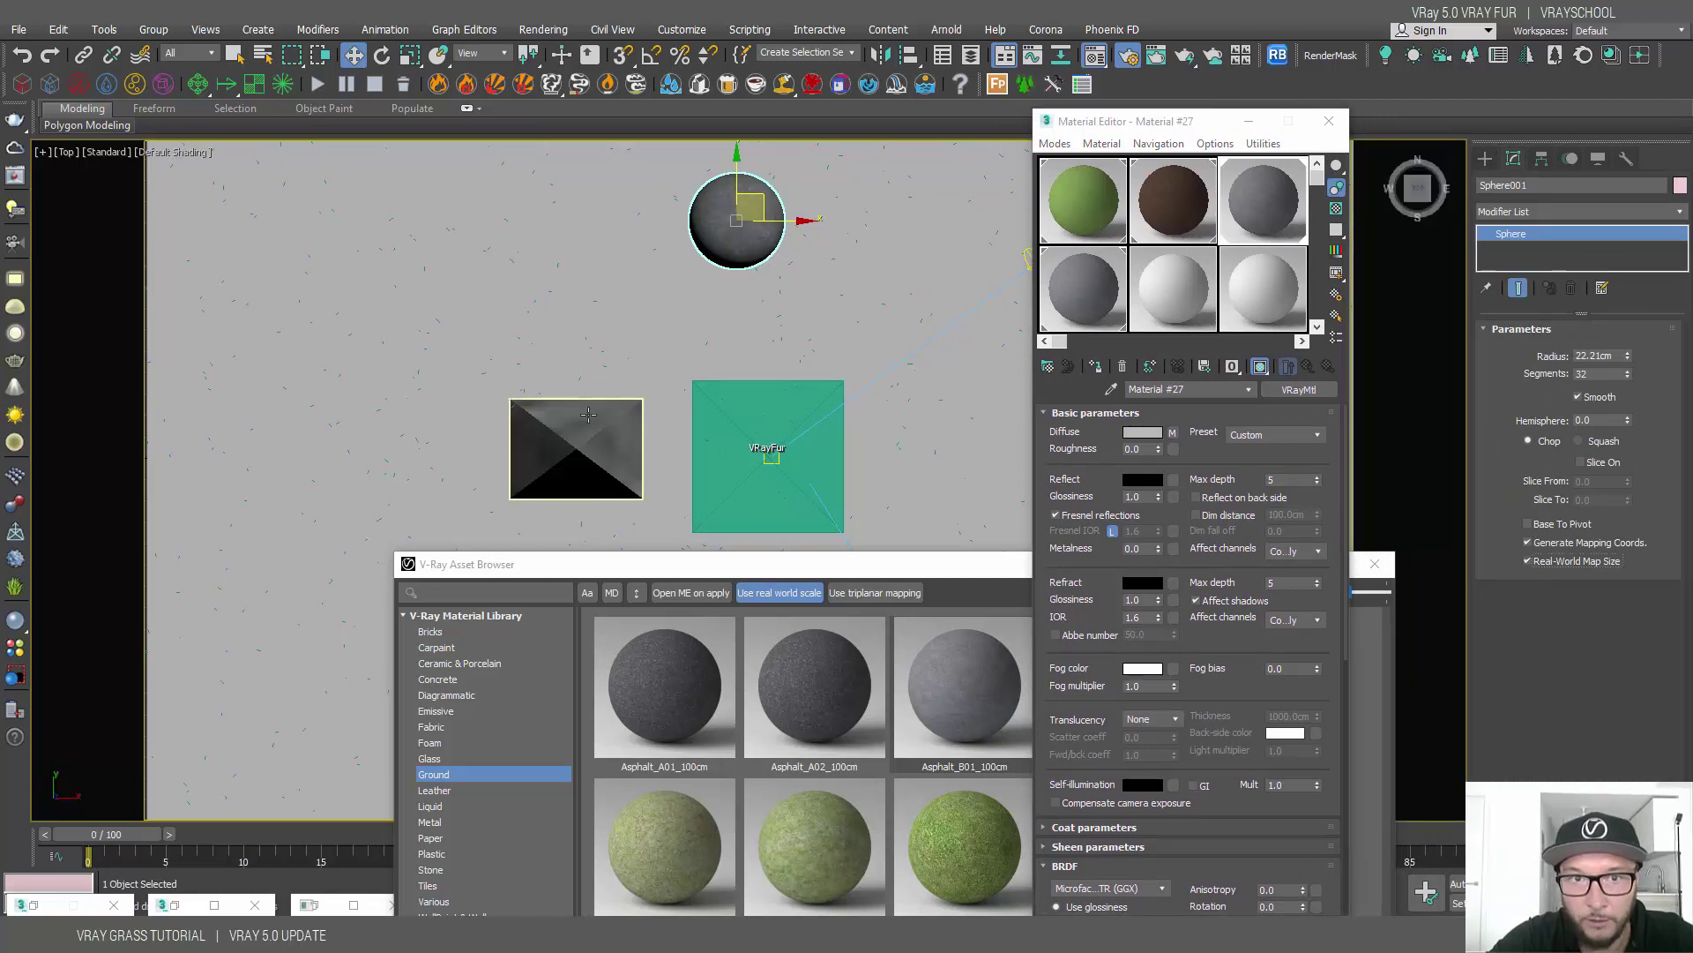
click(1516, 504)
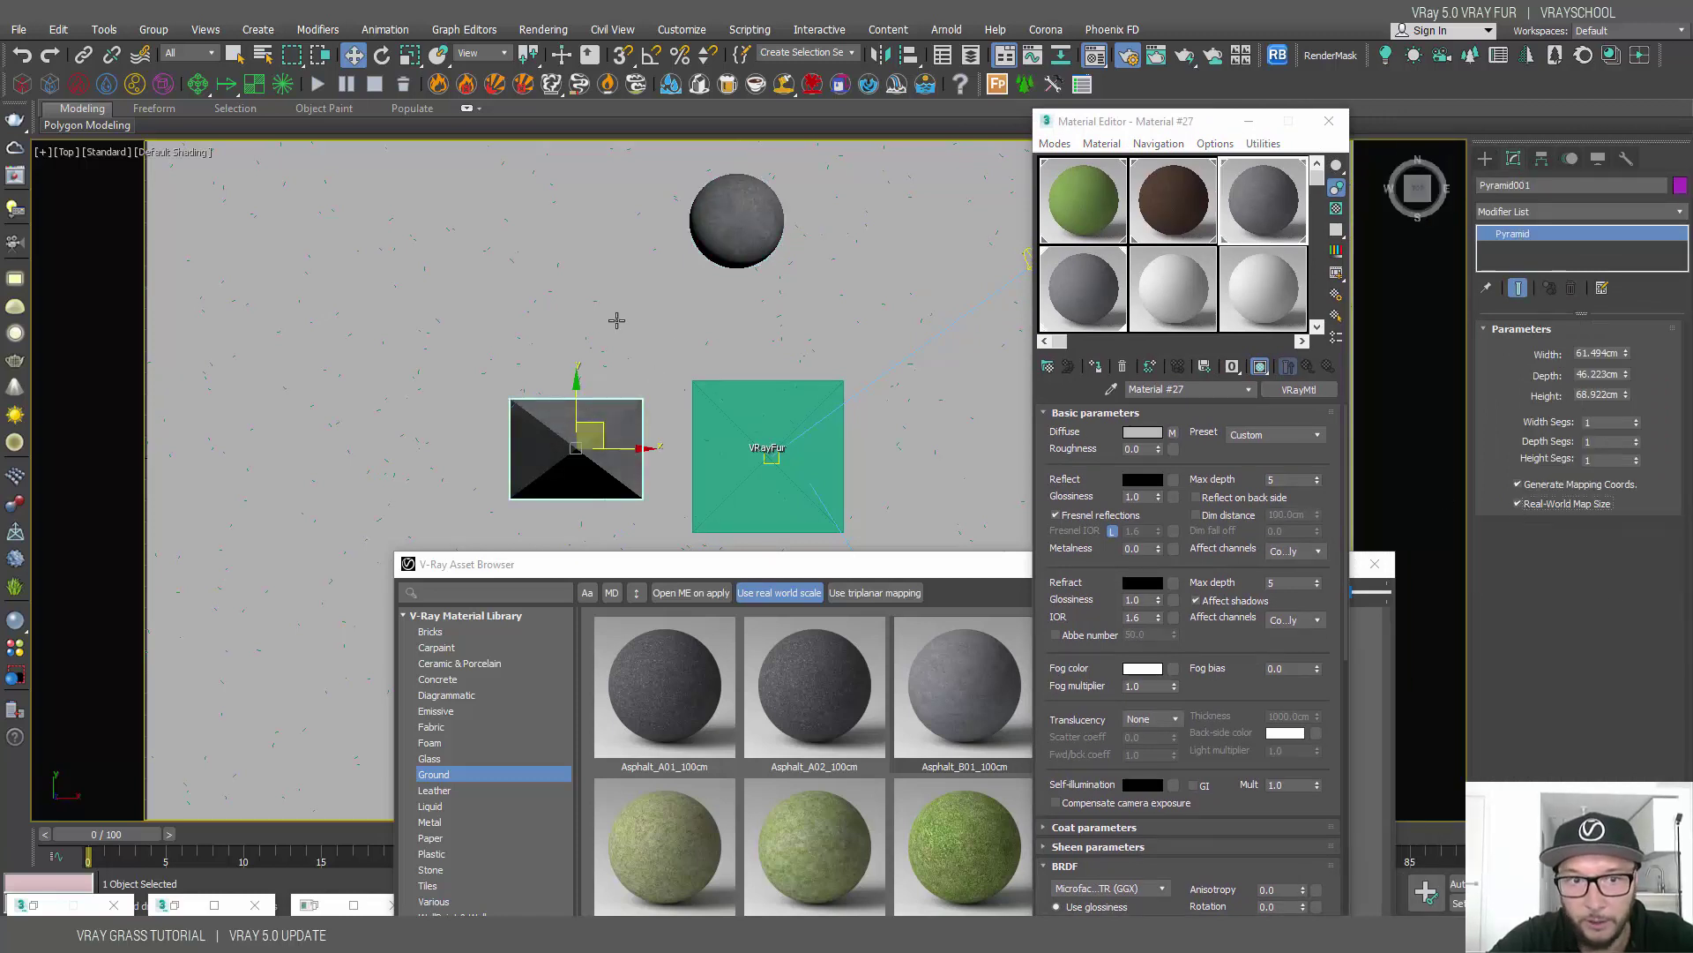
Switch to the shaded VRayCam001 view, then clear away the material editor and asset browser
key(c)
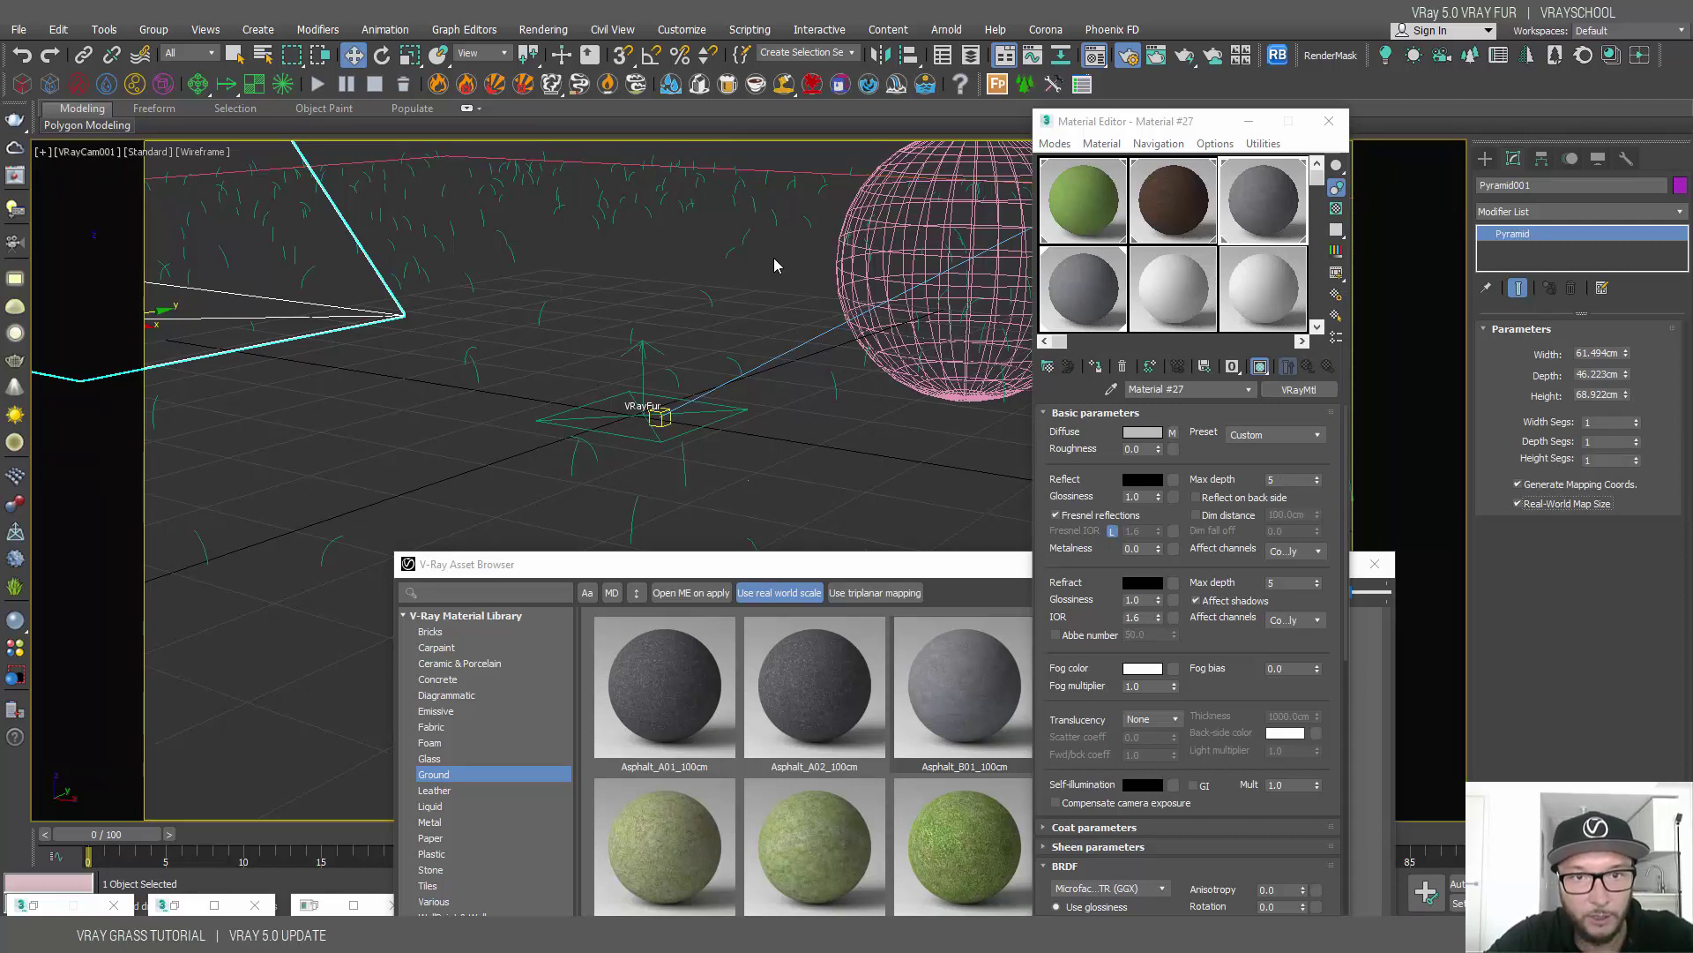
key(F3)
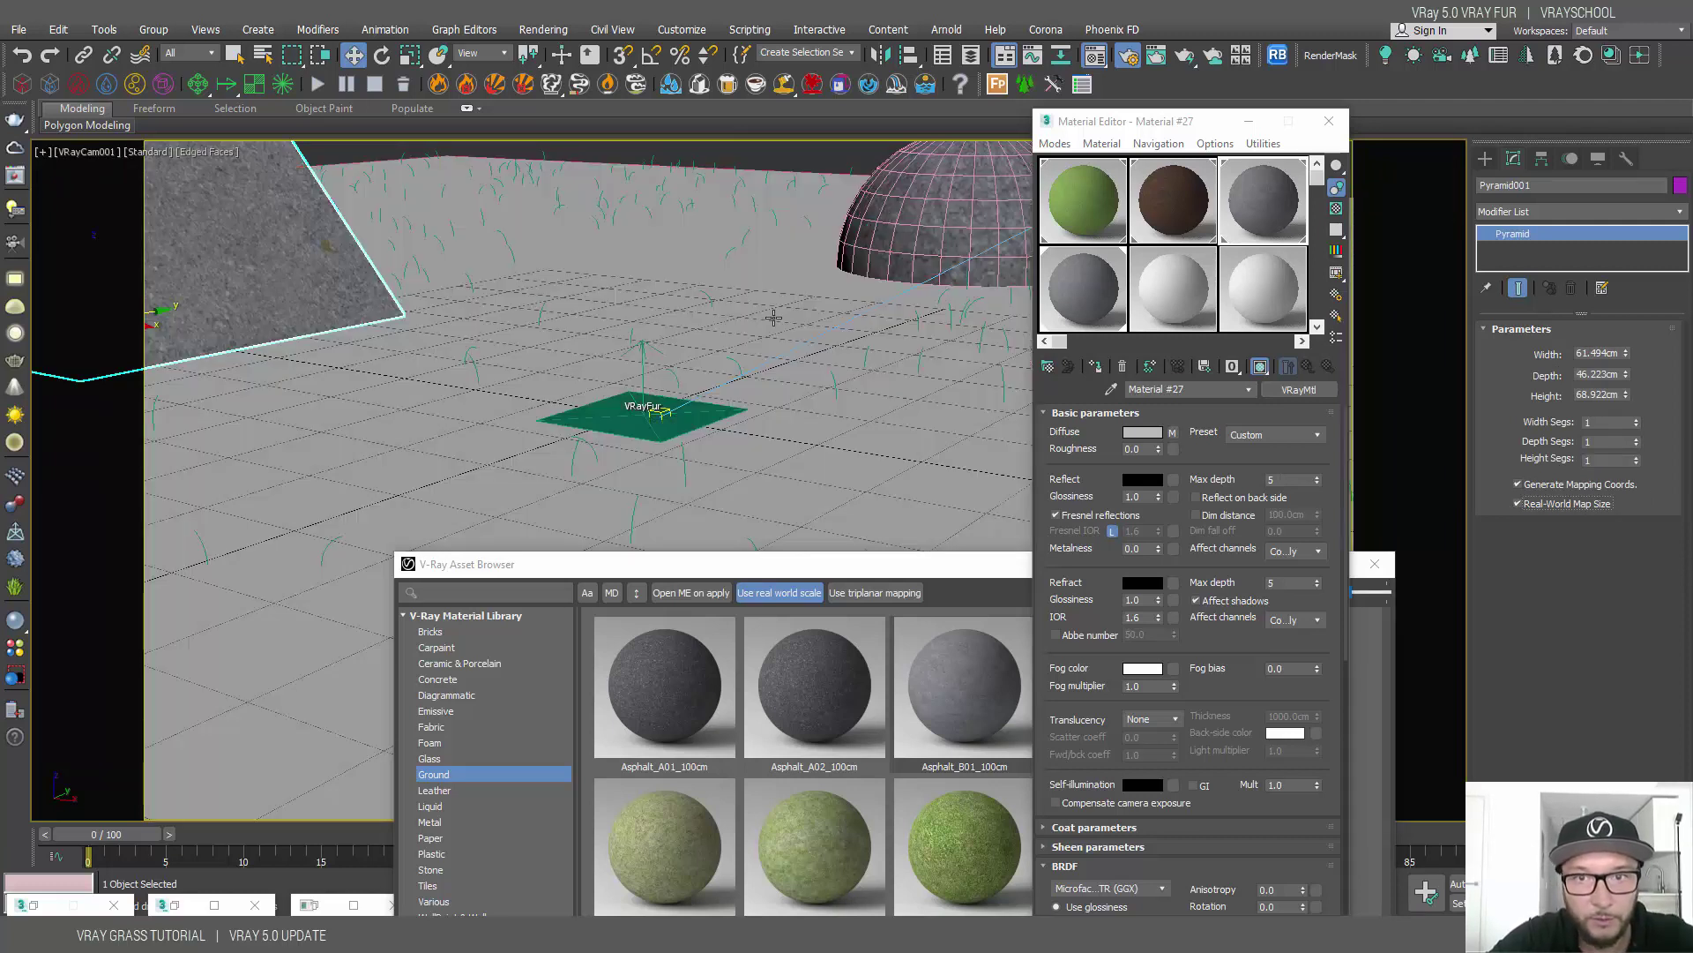
middle_drag(776, 311, 851, 328)
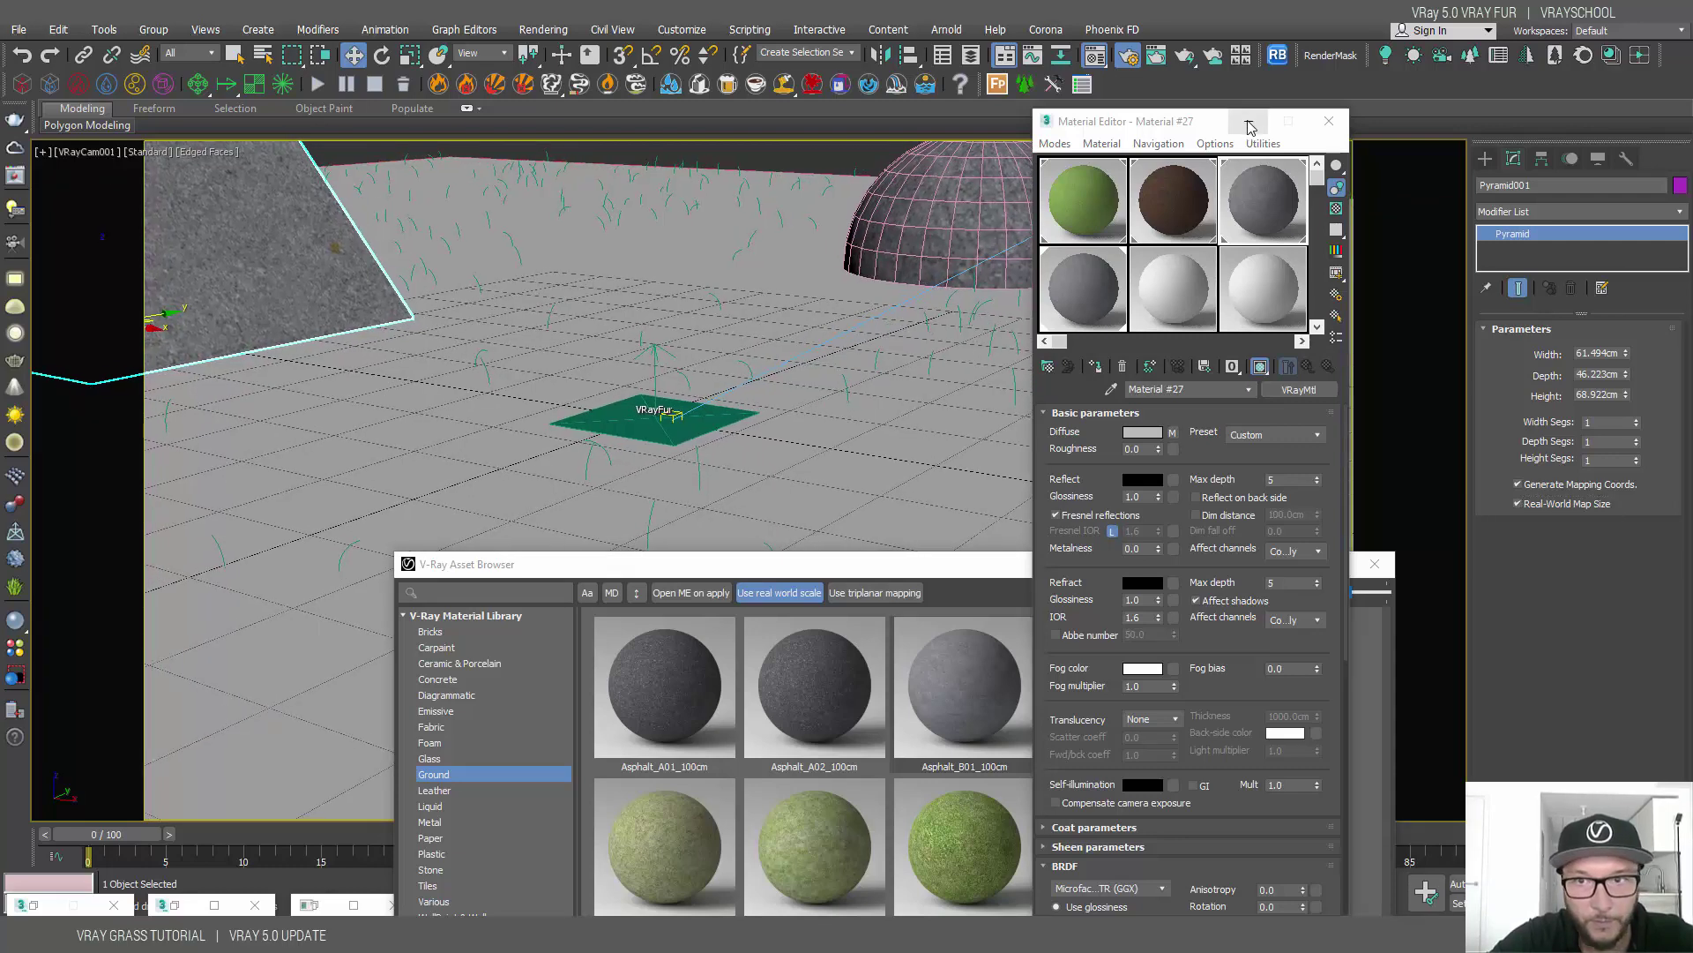
click(1248, 123)
click(1374, 563)
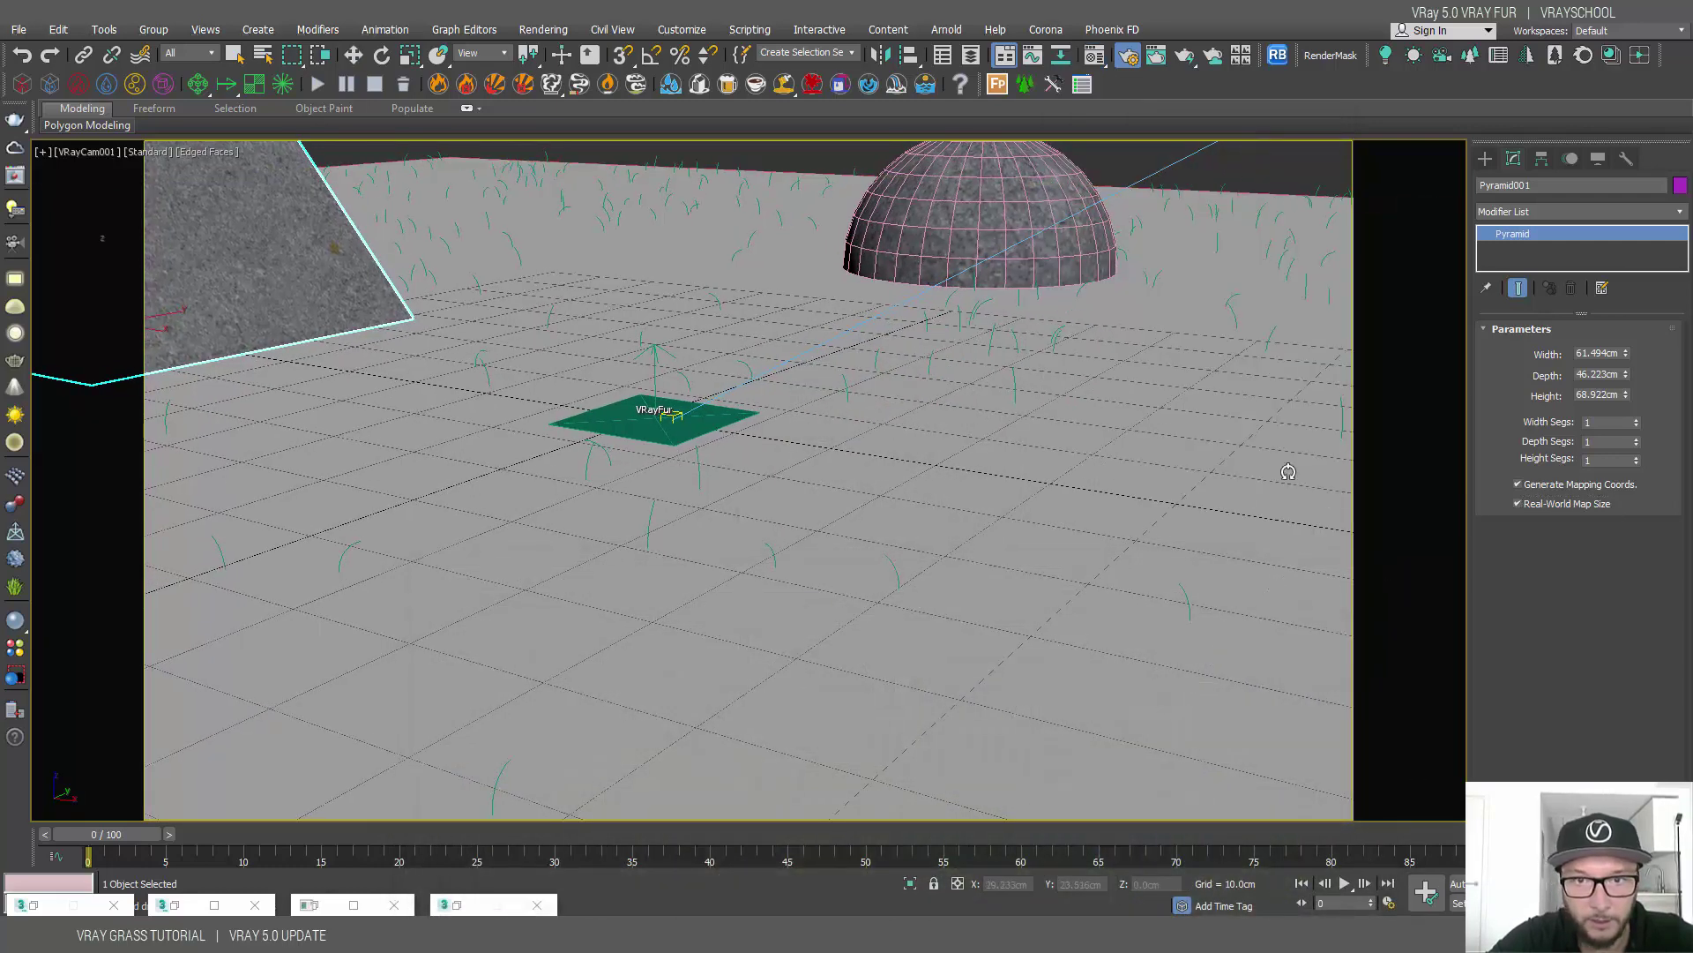
Move the pyramid fully into the camera frame, reduce its height, and scale the sphere down to about half its size
key(w)
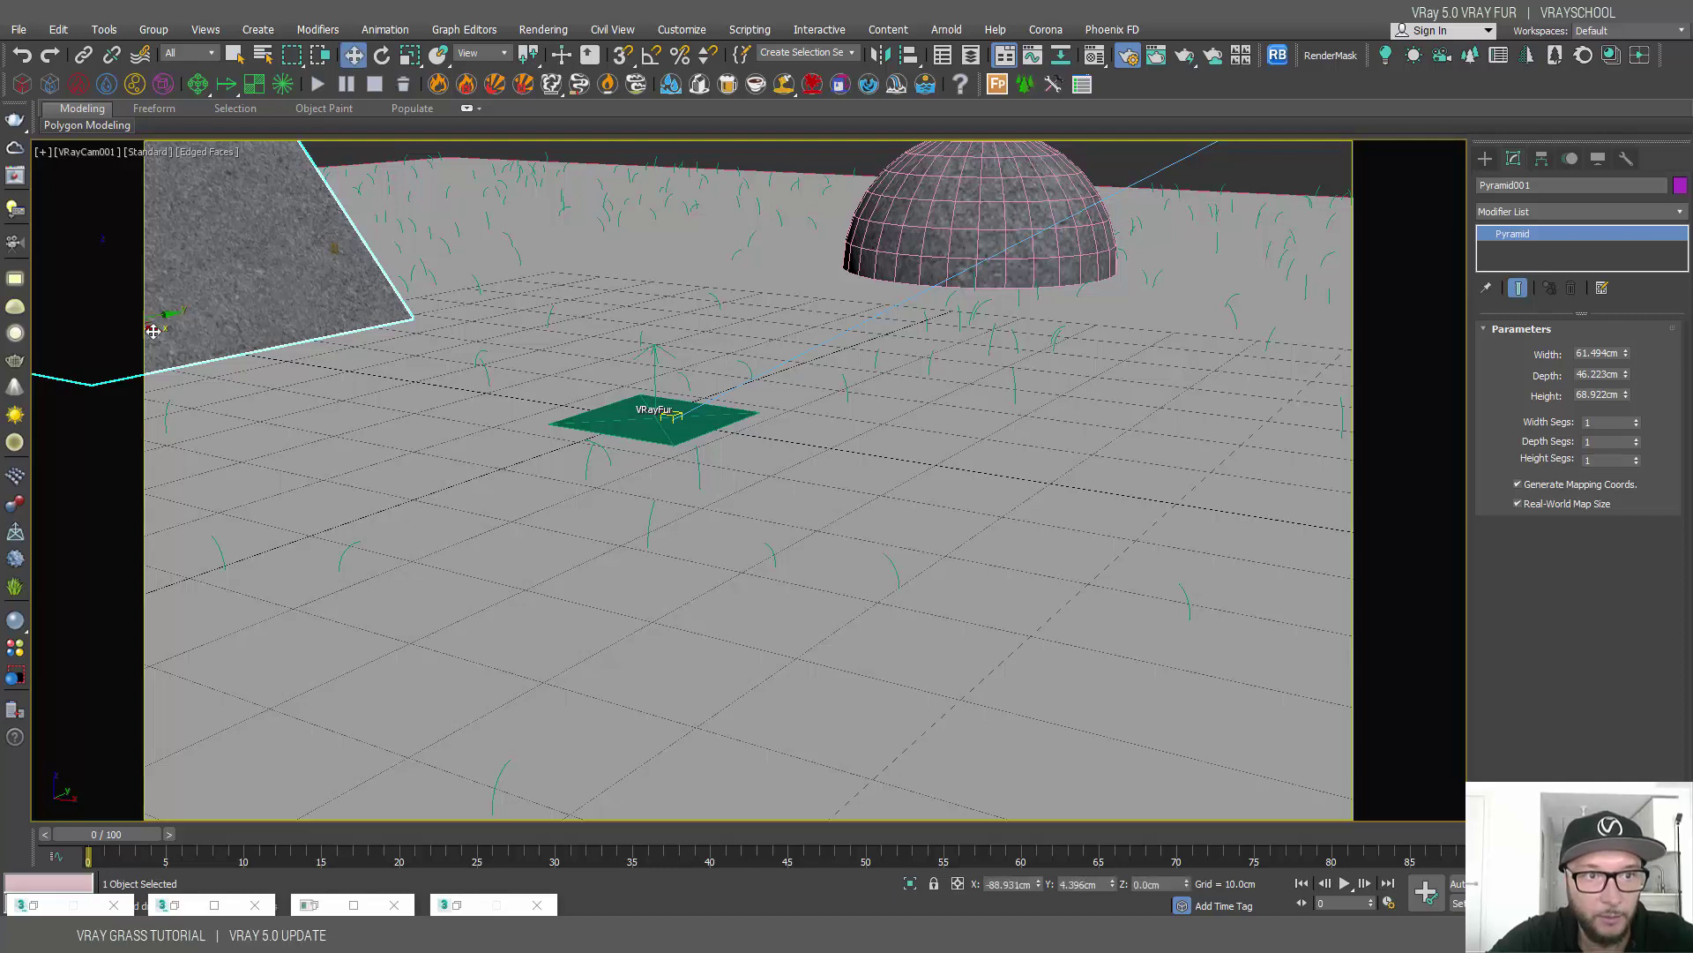
drag(164, 336, 371, 503)
key(r)
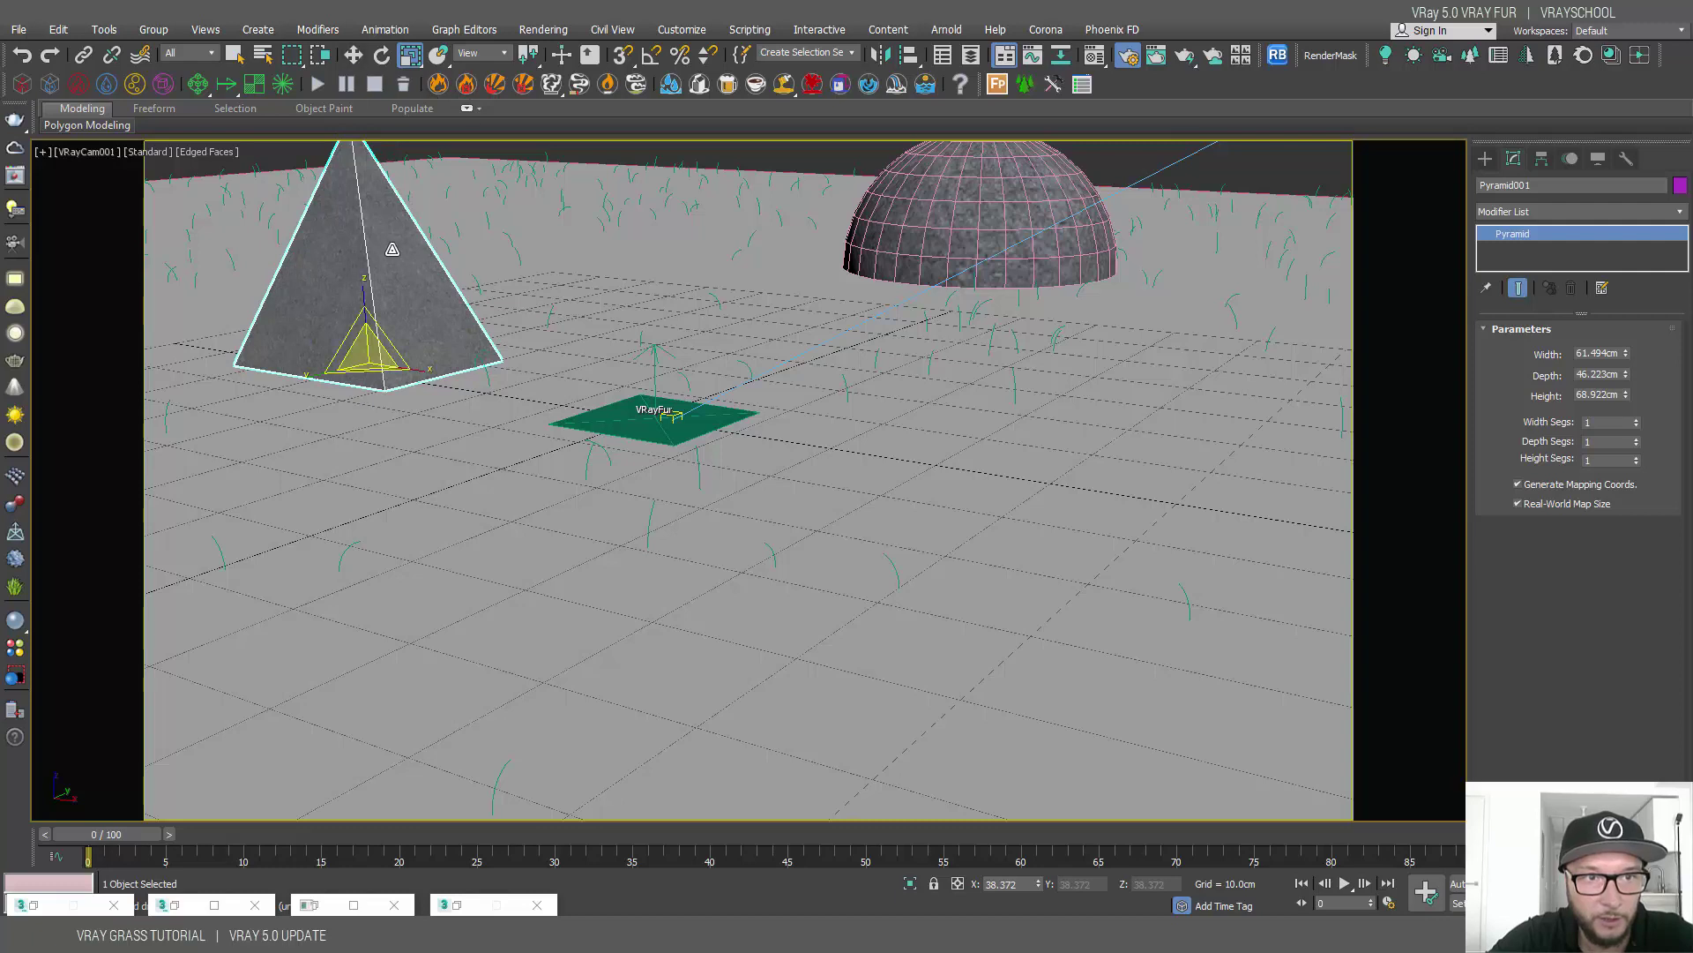
drag(405, 368, 439, 393)
click(979, 251)
drag(981, 265, 981, 351)
Move the pyramid towards the camera beside the fur object and bring the sphere closer to the fur object
click(354, 56)
click(389, 352)
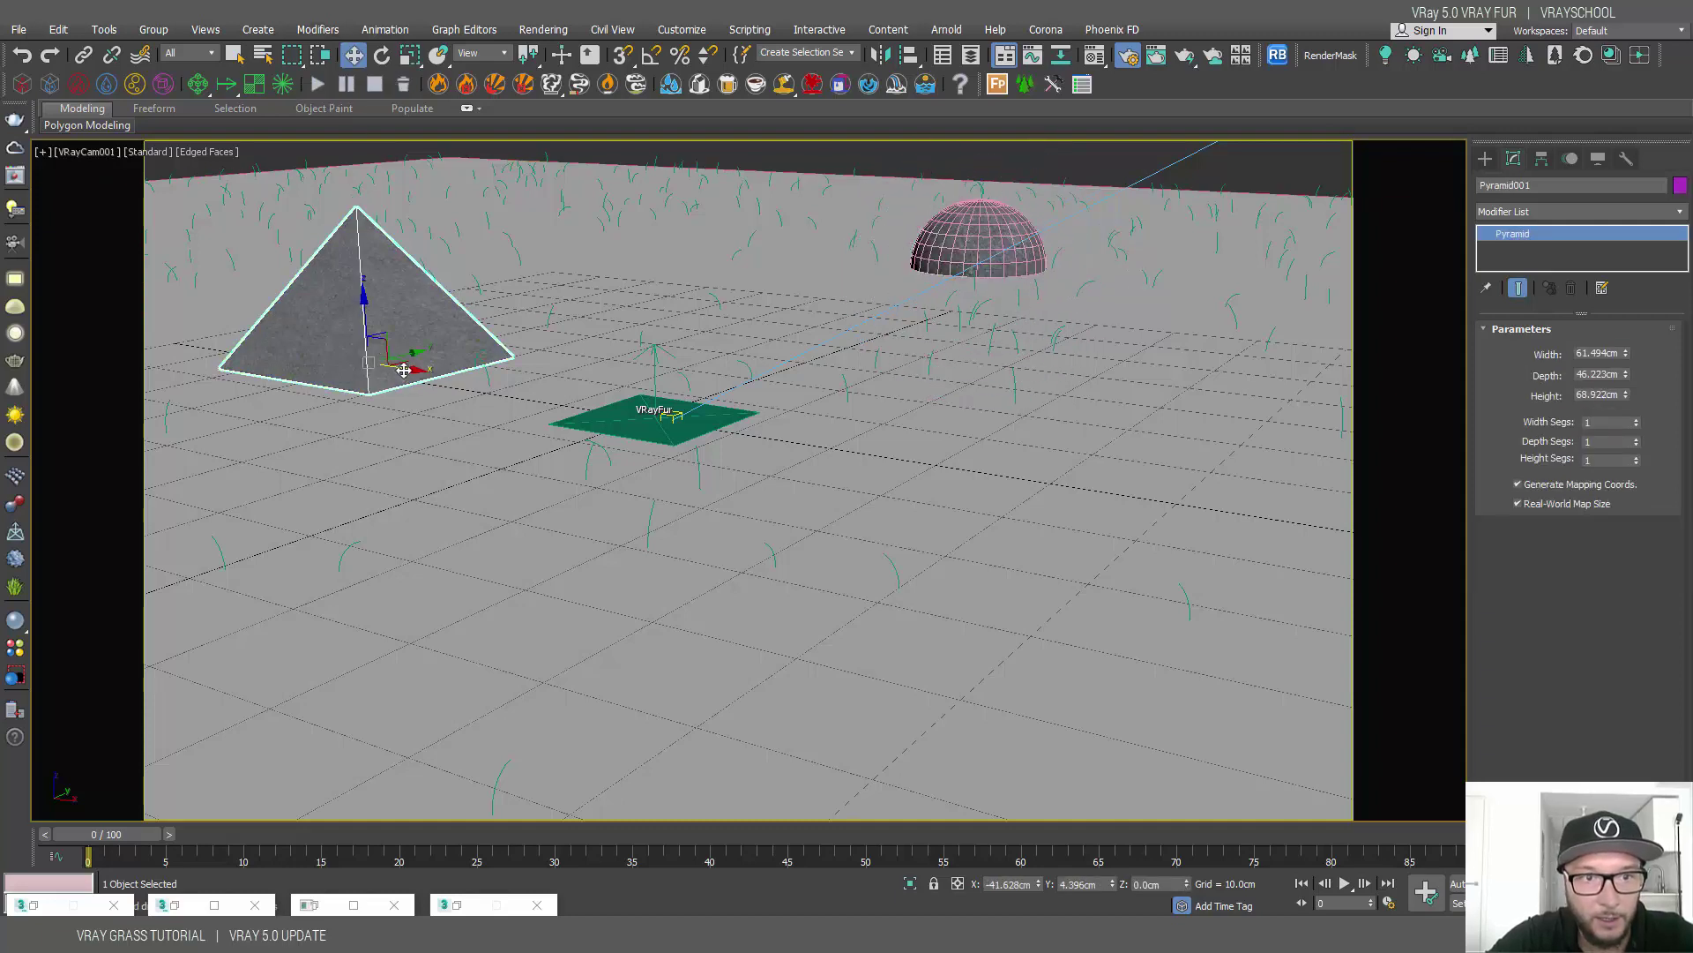
drag(413, 374, 432, 453)
click(1008, 264)
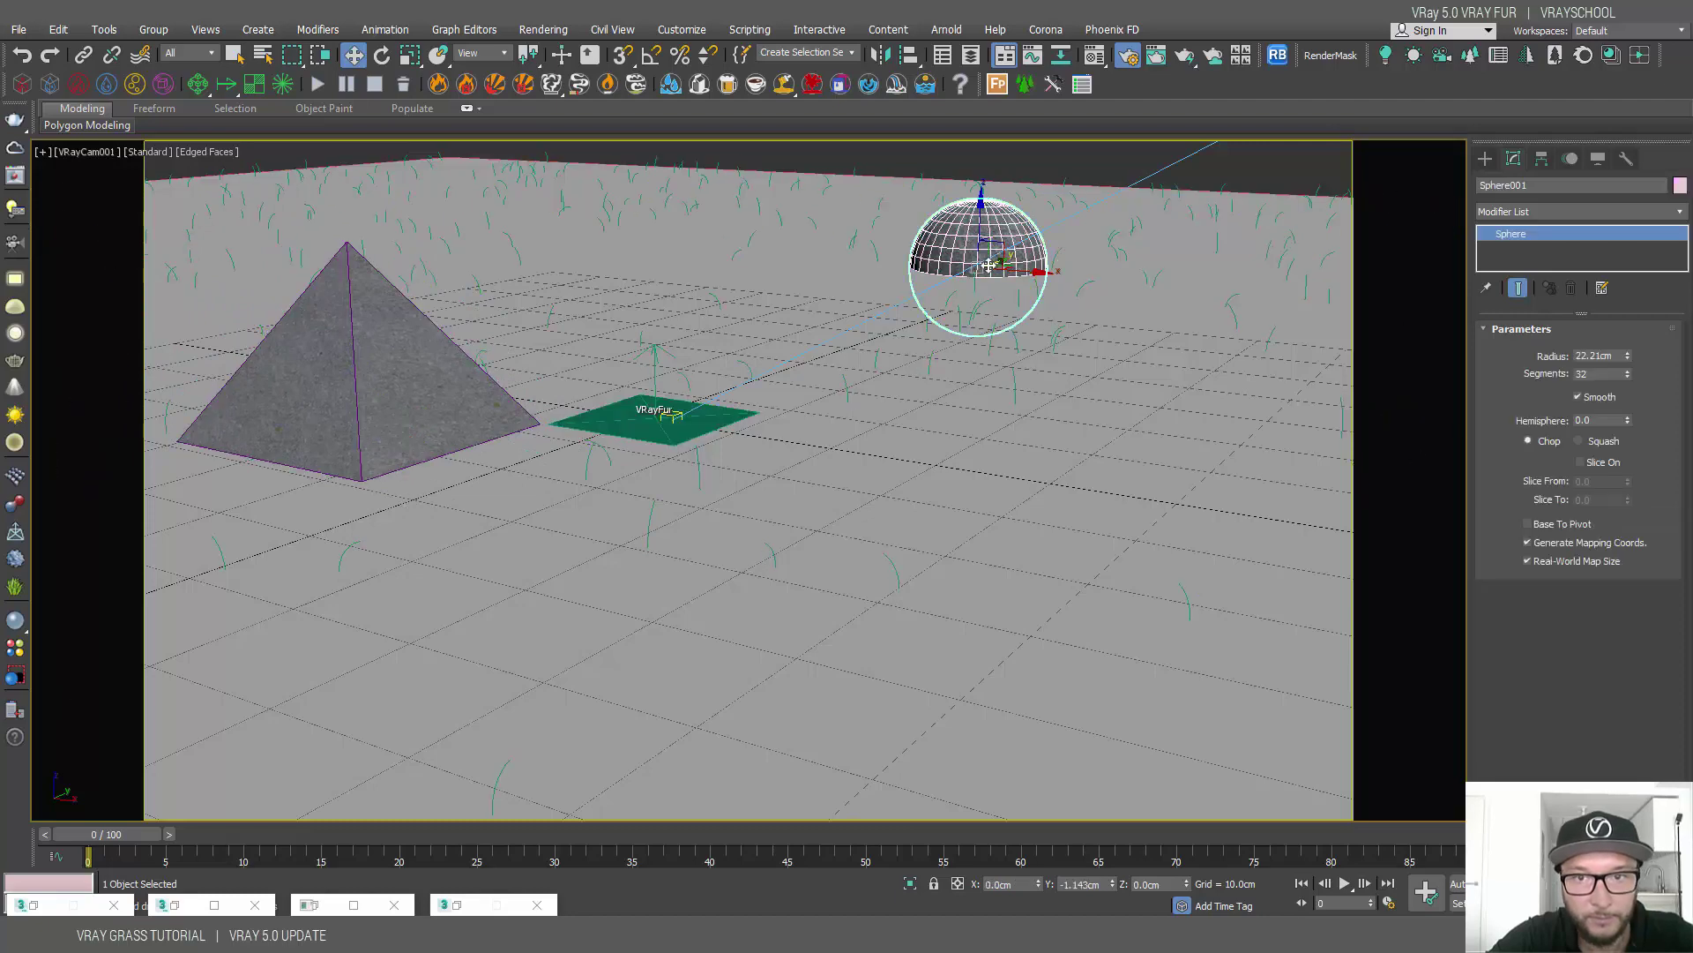
drag(964, 273, 818, 319)
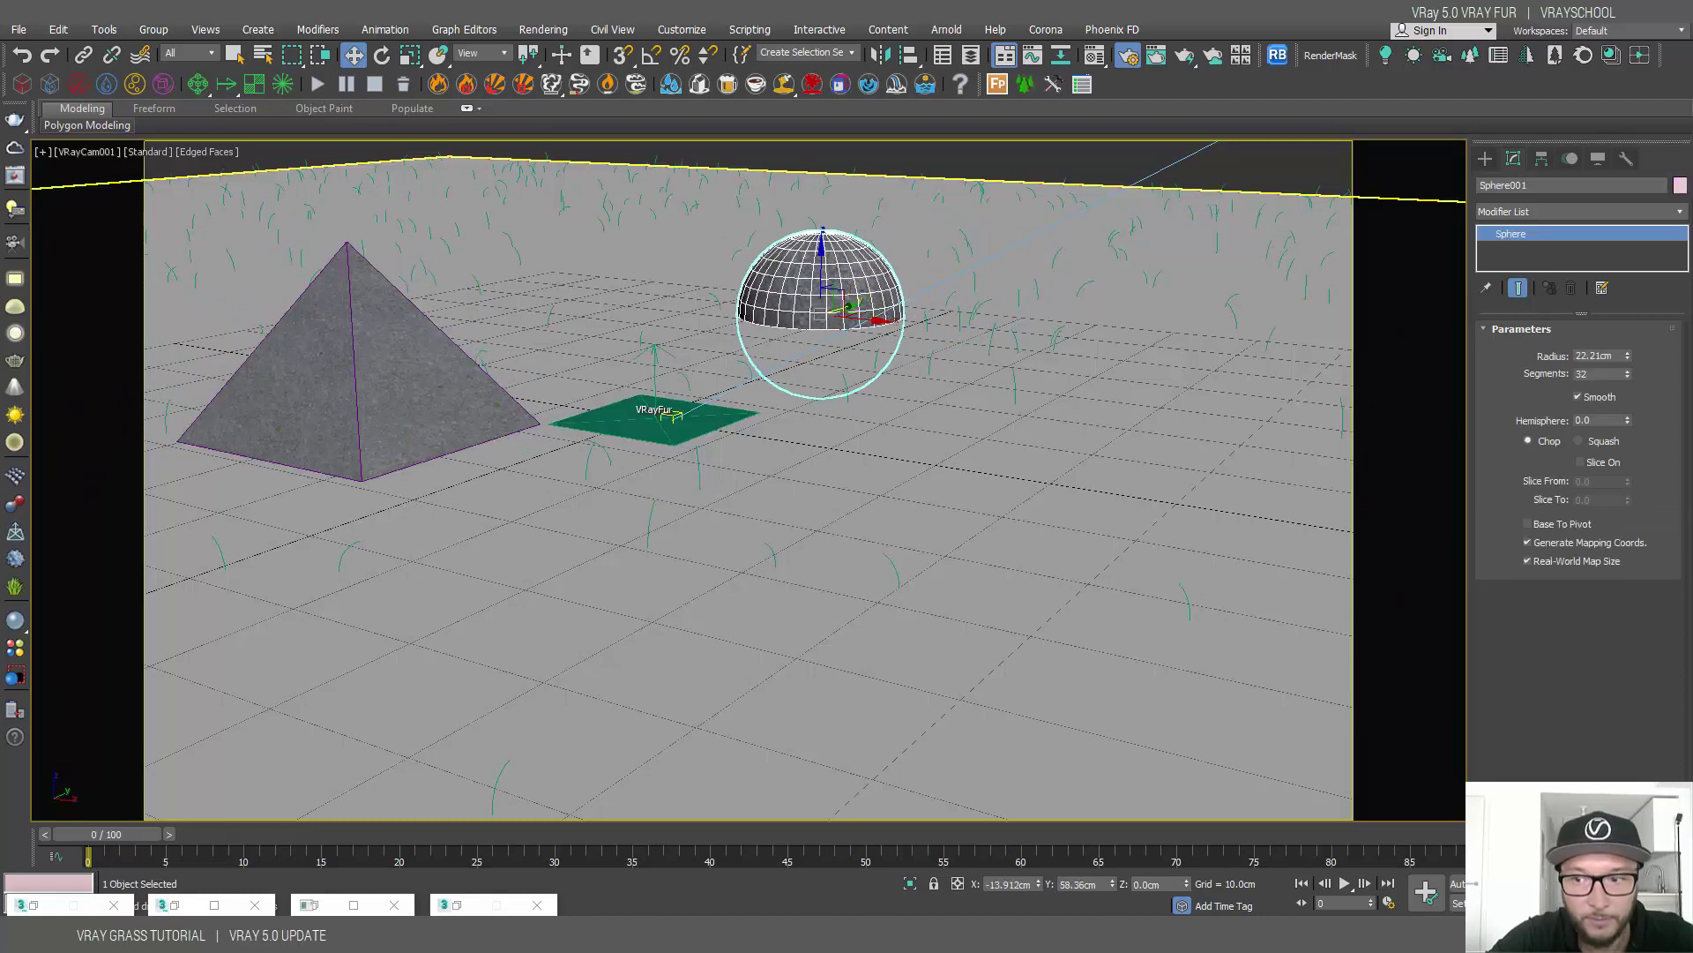
Reframe the camera from a higher angle so the pyramid, fur object and sphere all fit in the shot
alt+middle_drag(918, 499, 586, 567)
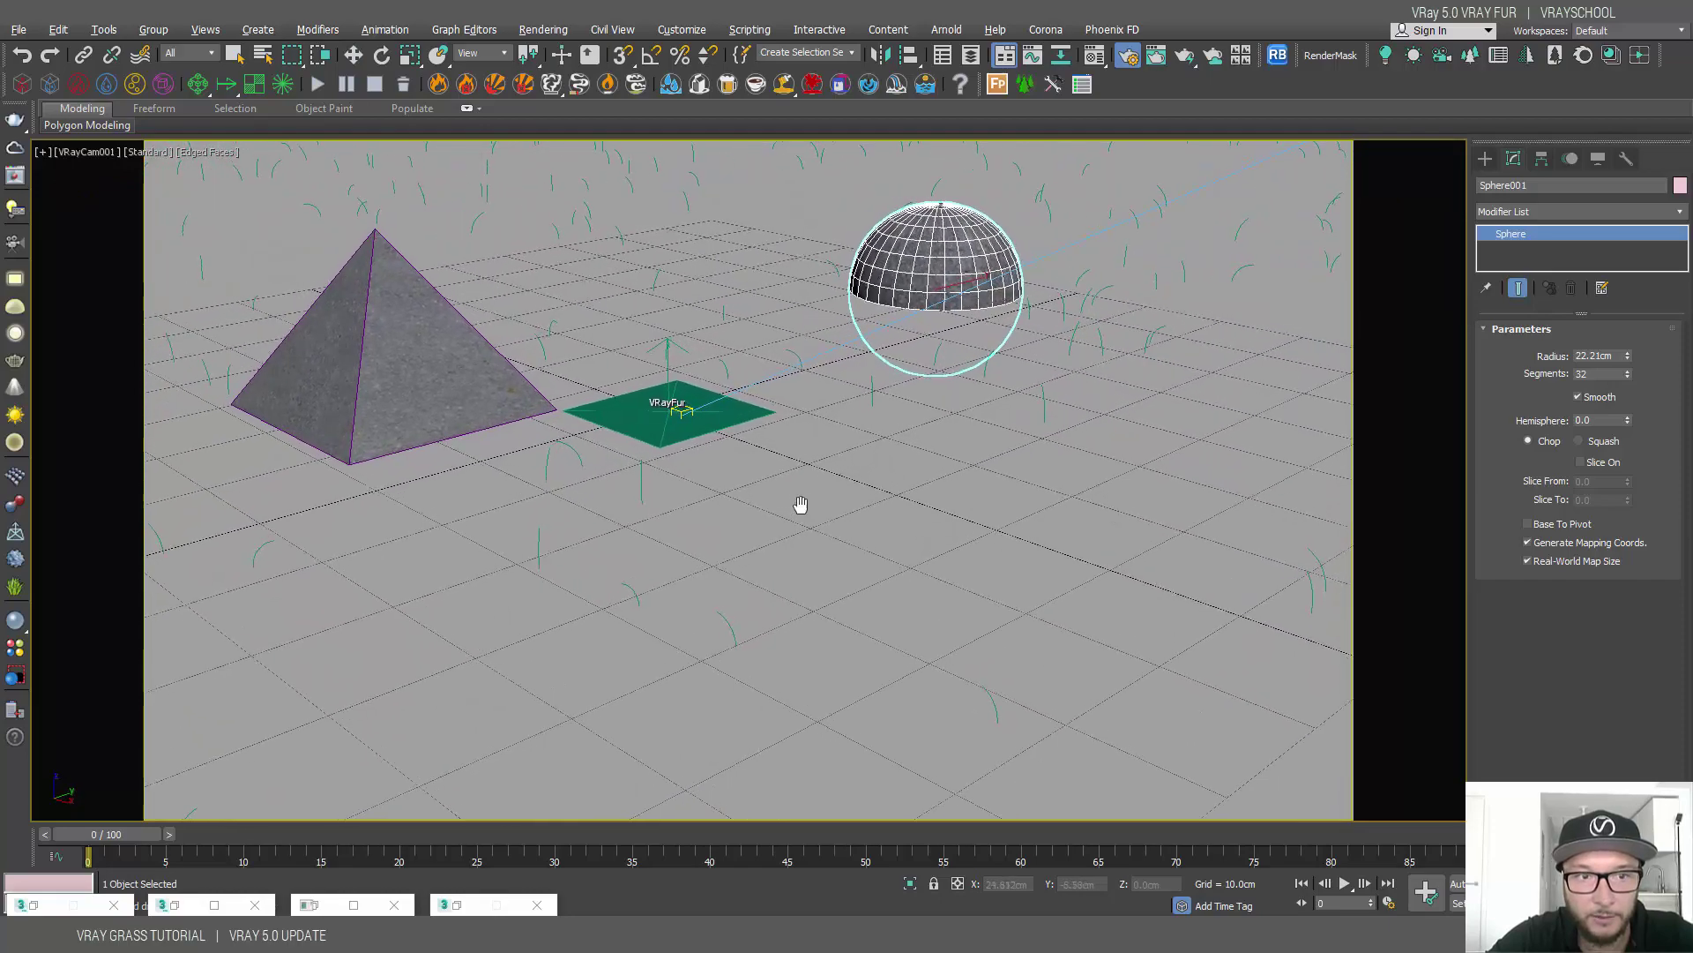
middle_drag(800, 511, 873, 691)
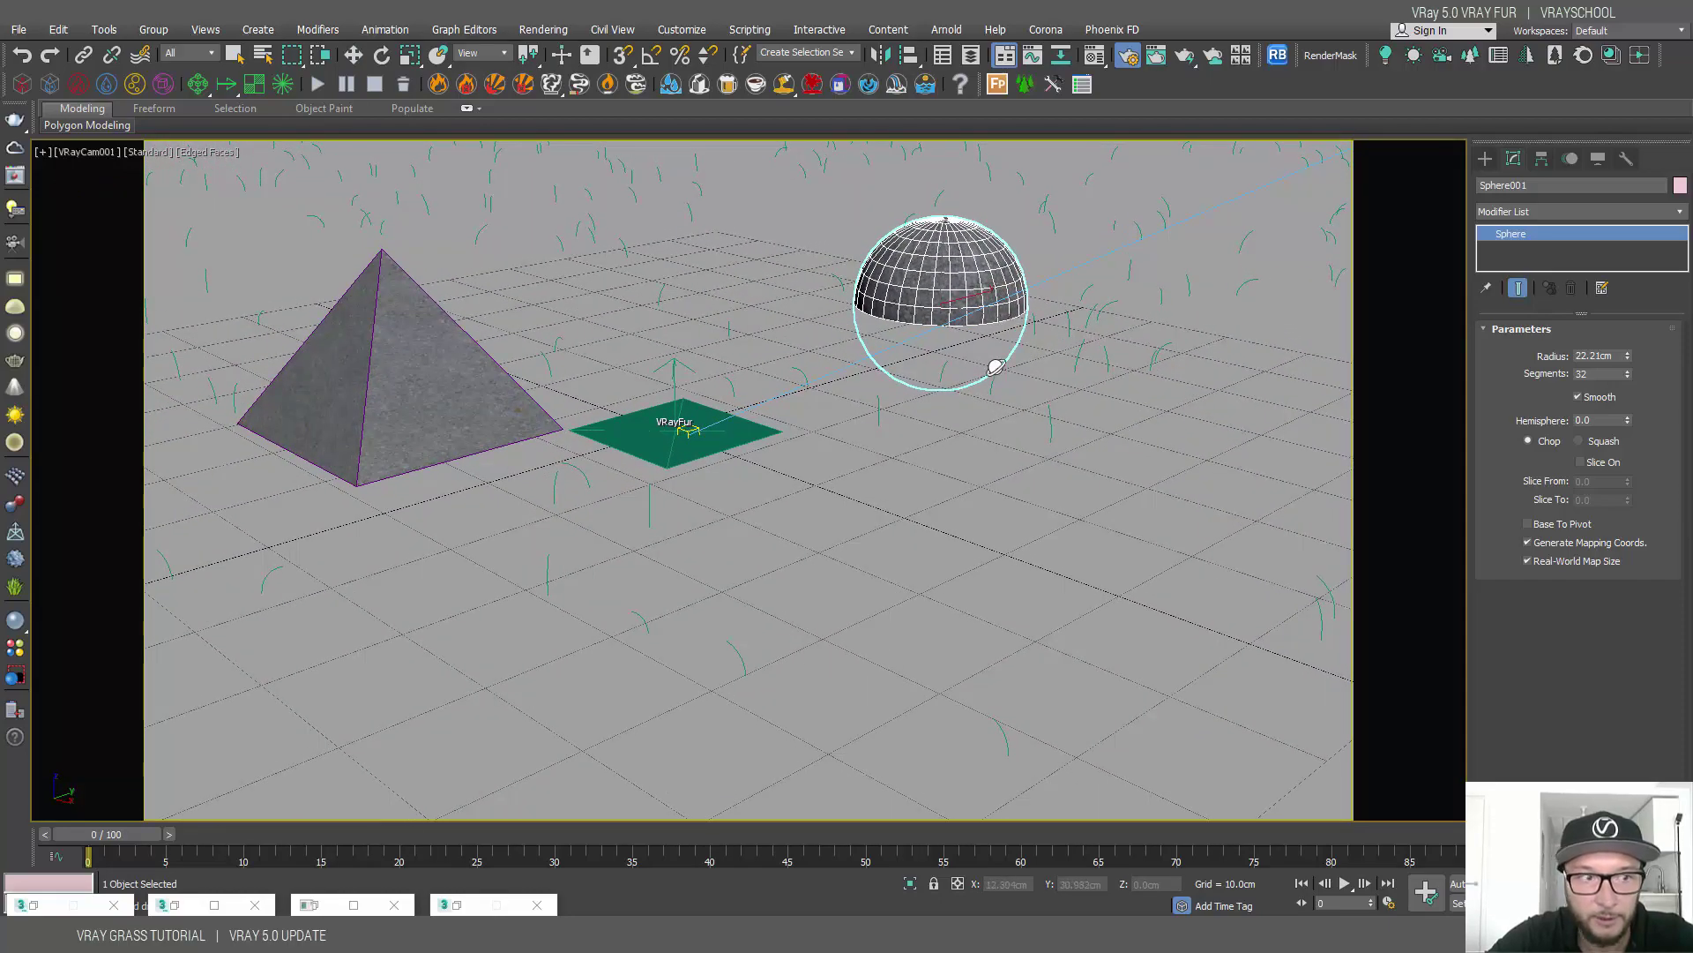
alt+middle_drag(806, 540, 806, 552)
scroll(800, 510, down, 5)
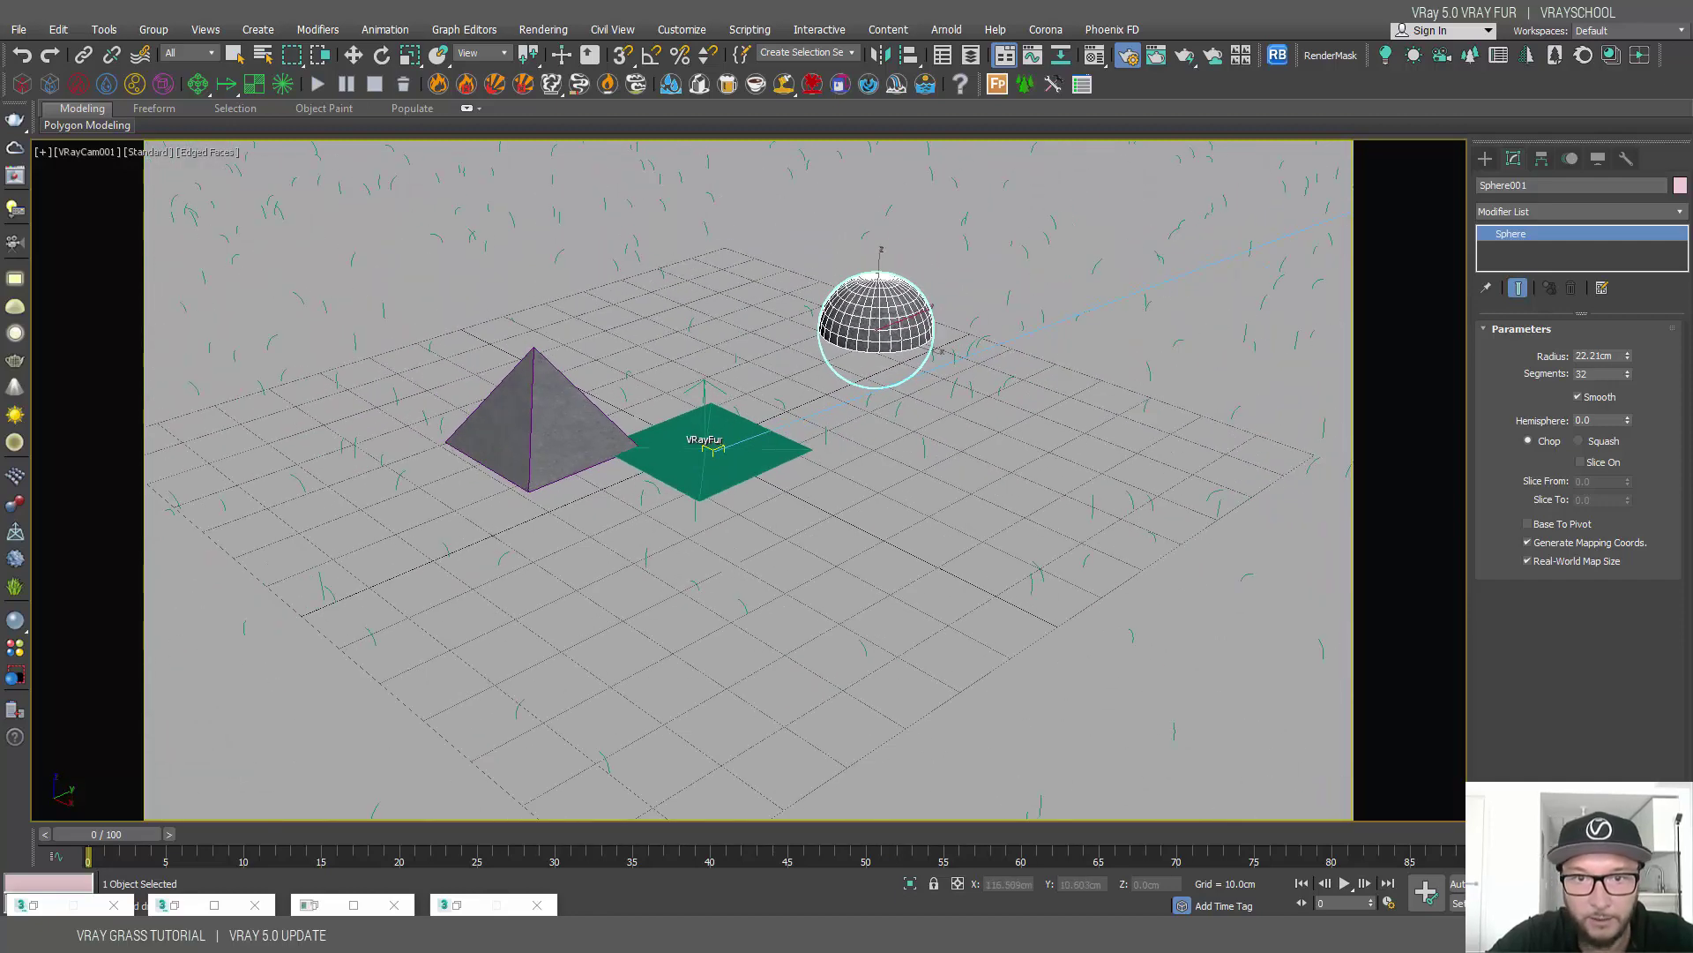
alt+middle_drag(670, 525, 675, 503)
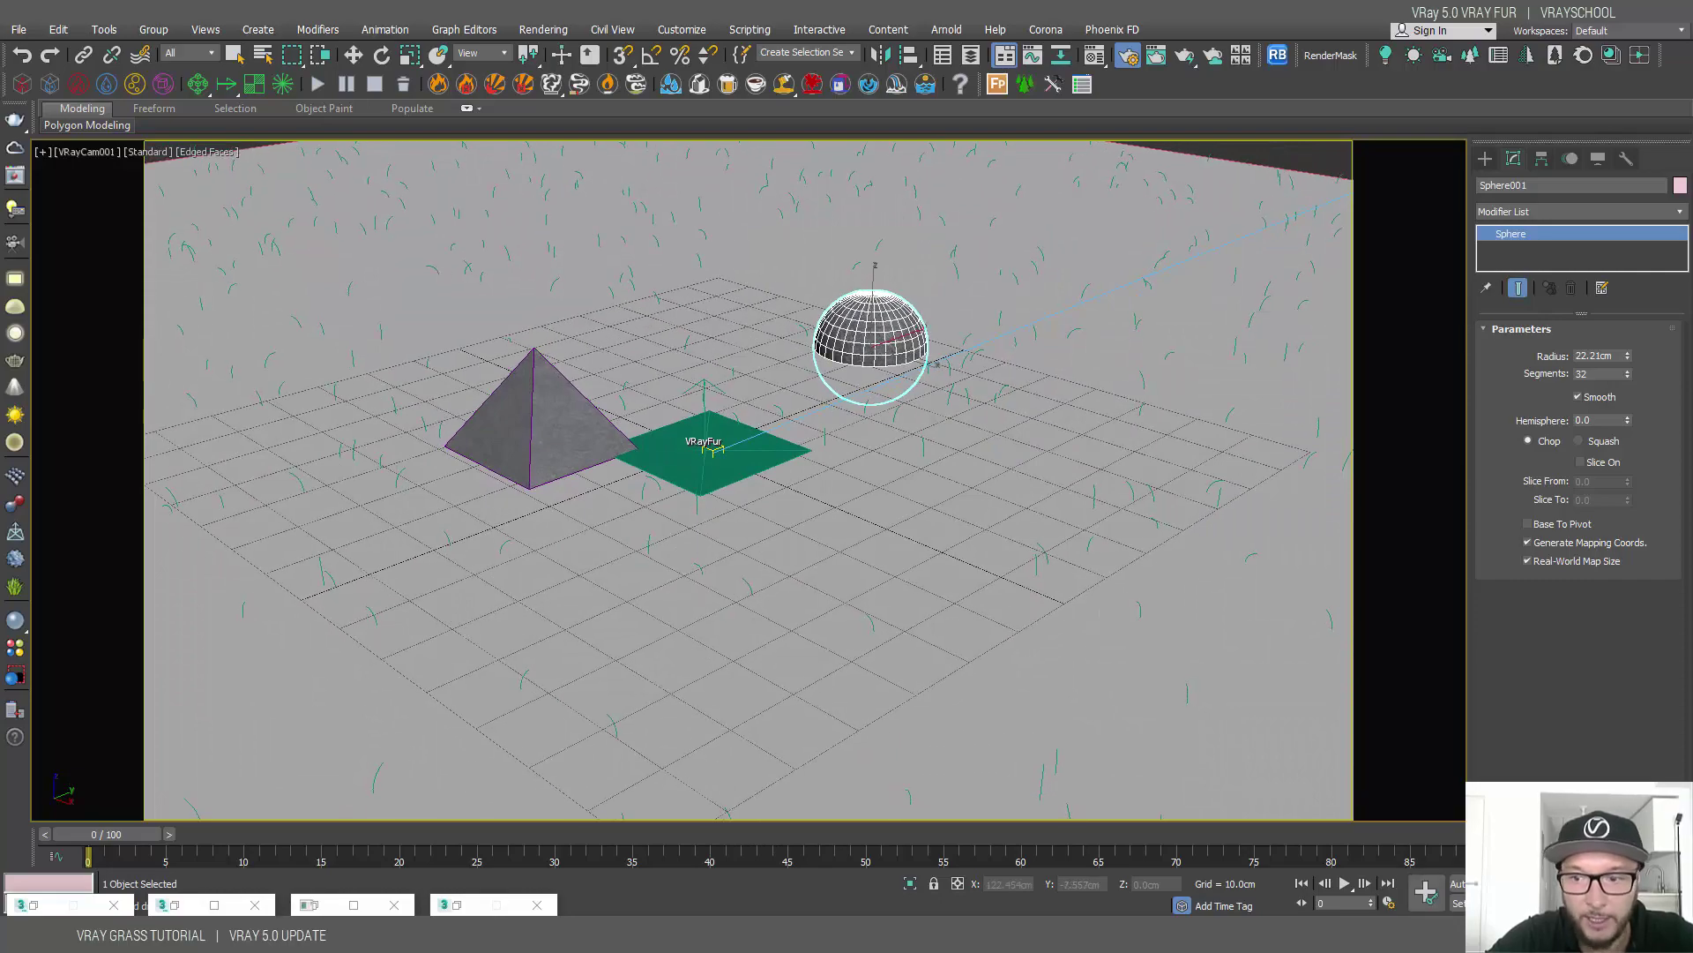
scroll(784, 521, up, 4)
middle_drag(784, 520, 796, 548)
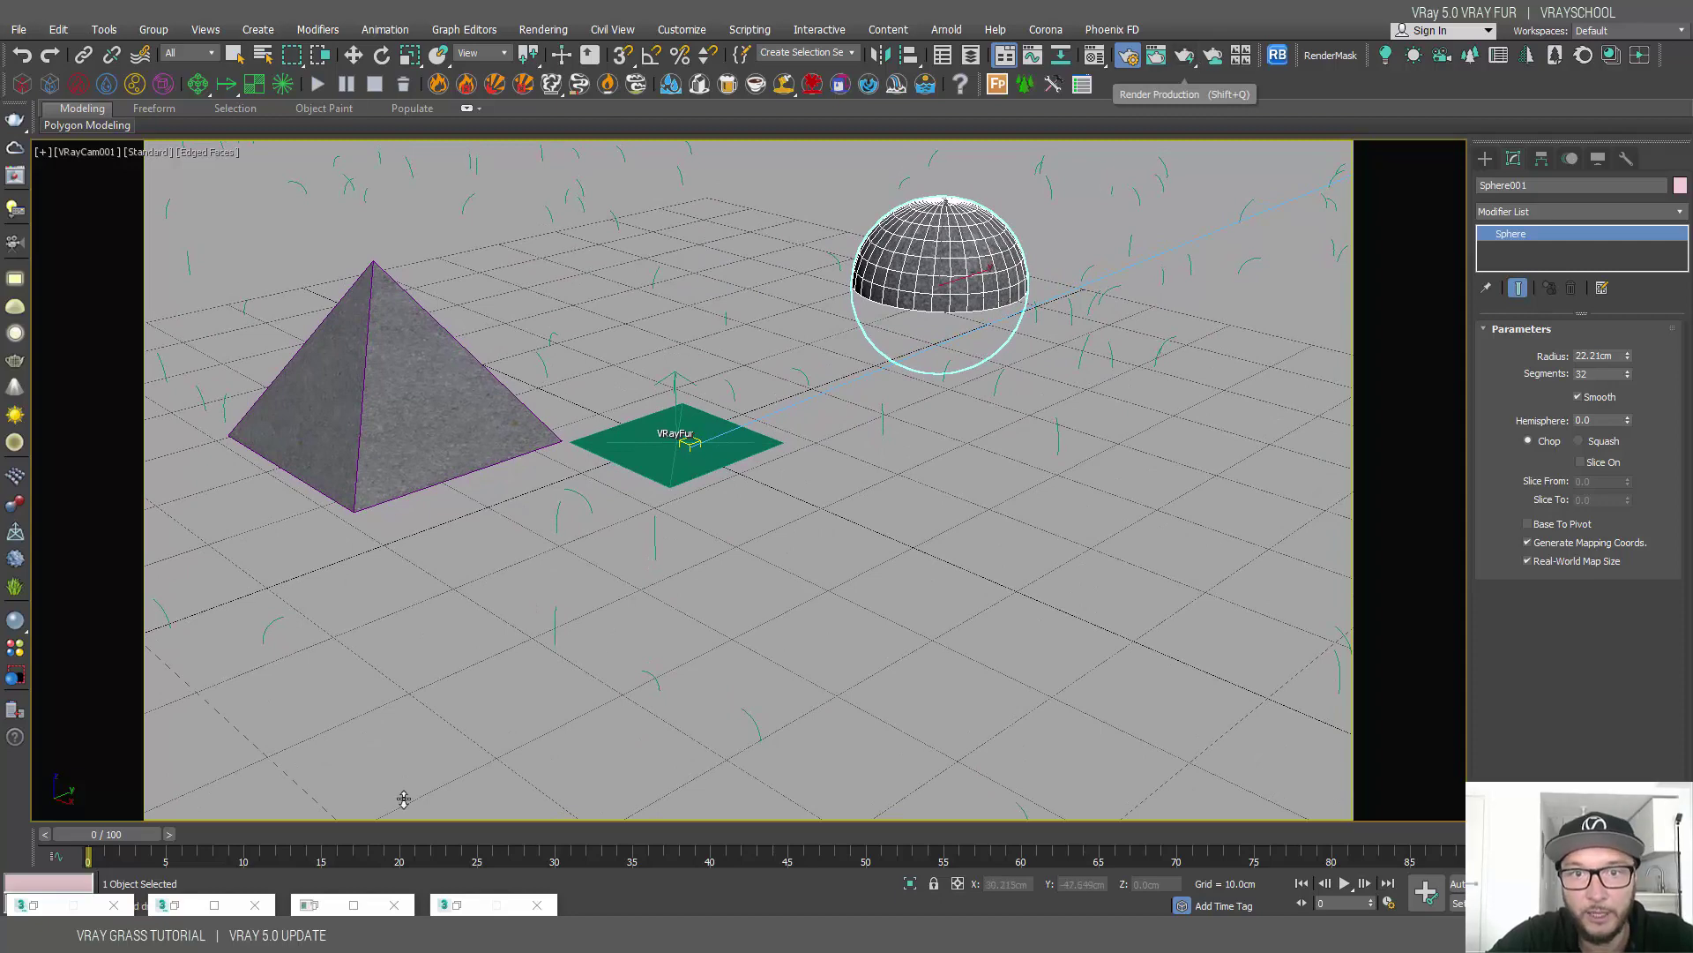
Render the camera view in V-Ray and restrict rendering to a full-width region around the pyramid and sphere
click(354, 906)
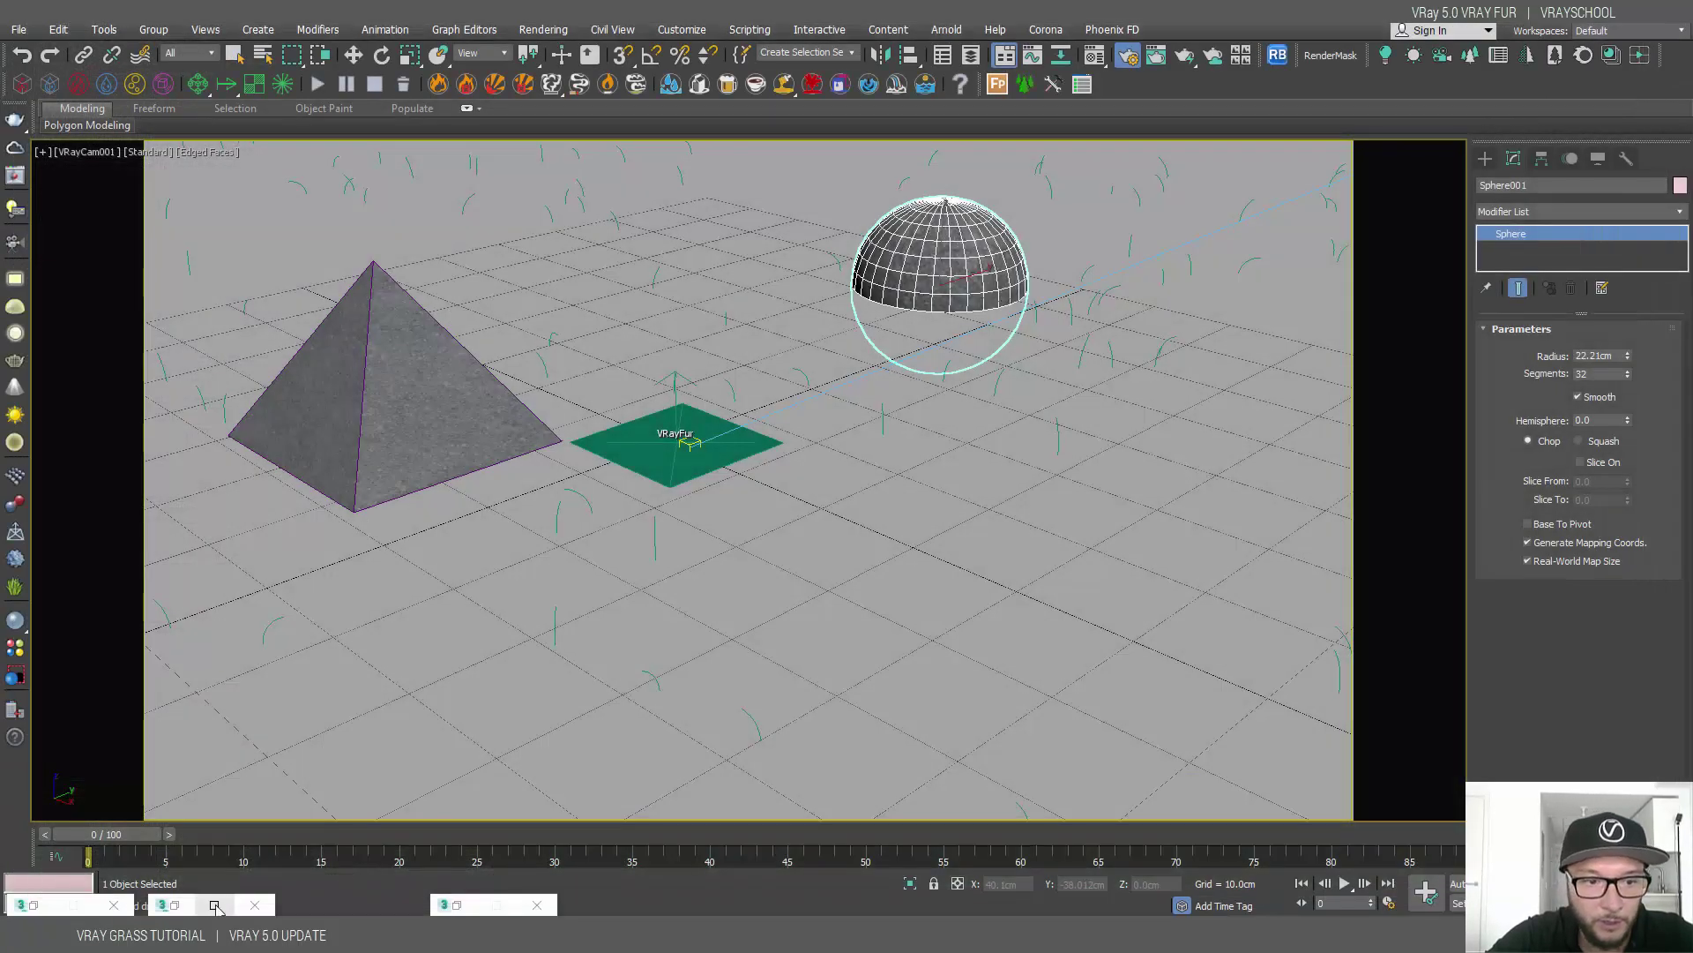
key(shift+q)
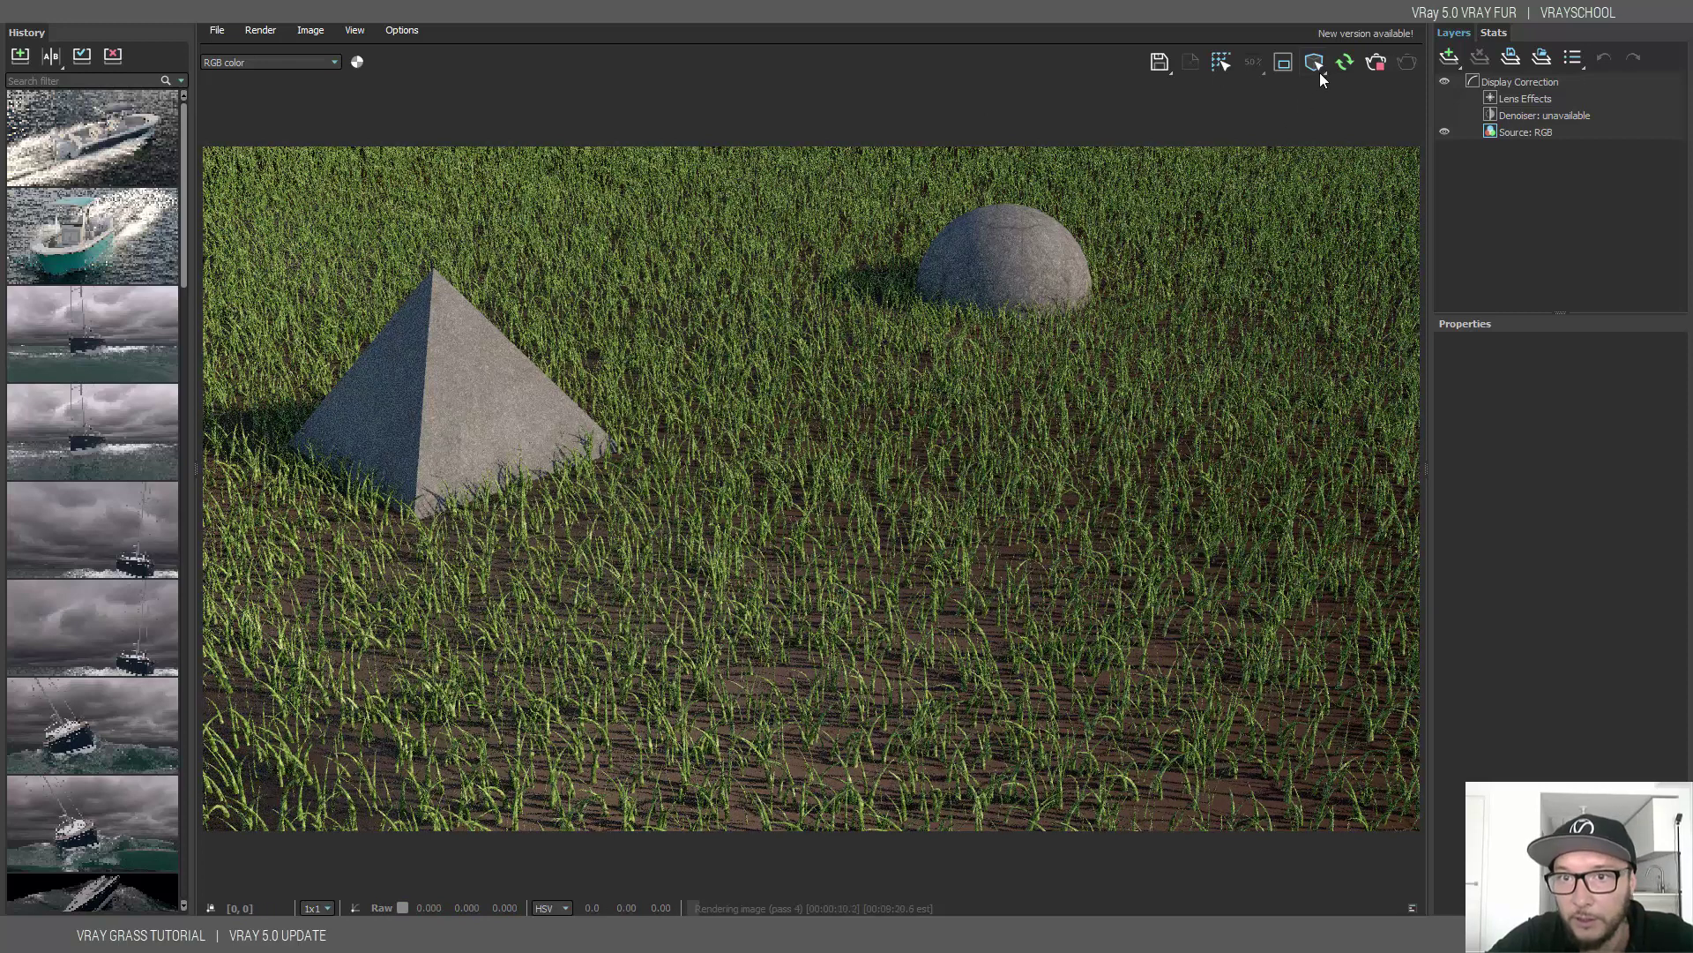
click(1284, 63)
drag(205, 151, 1445, 546)
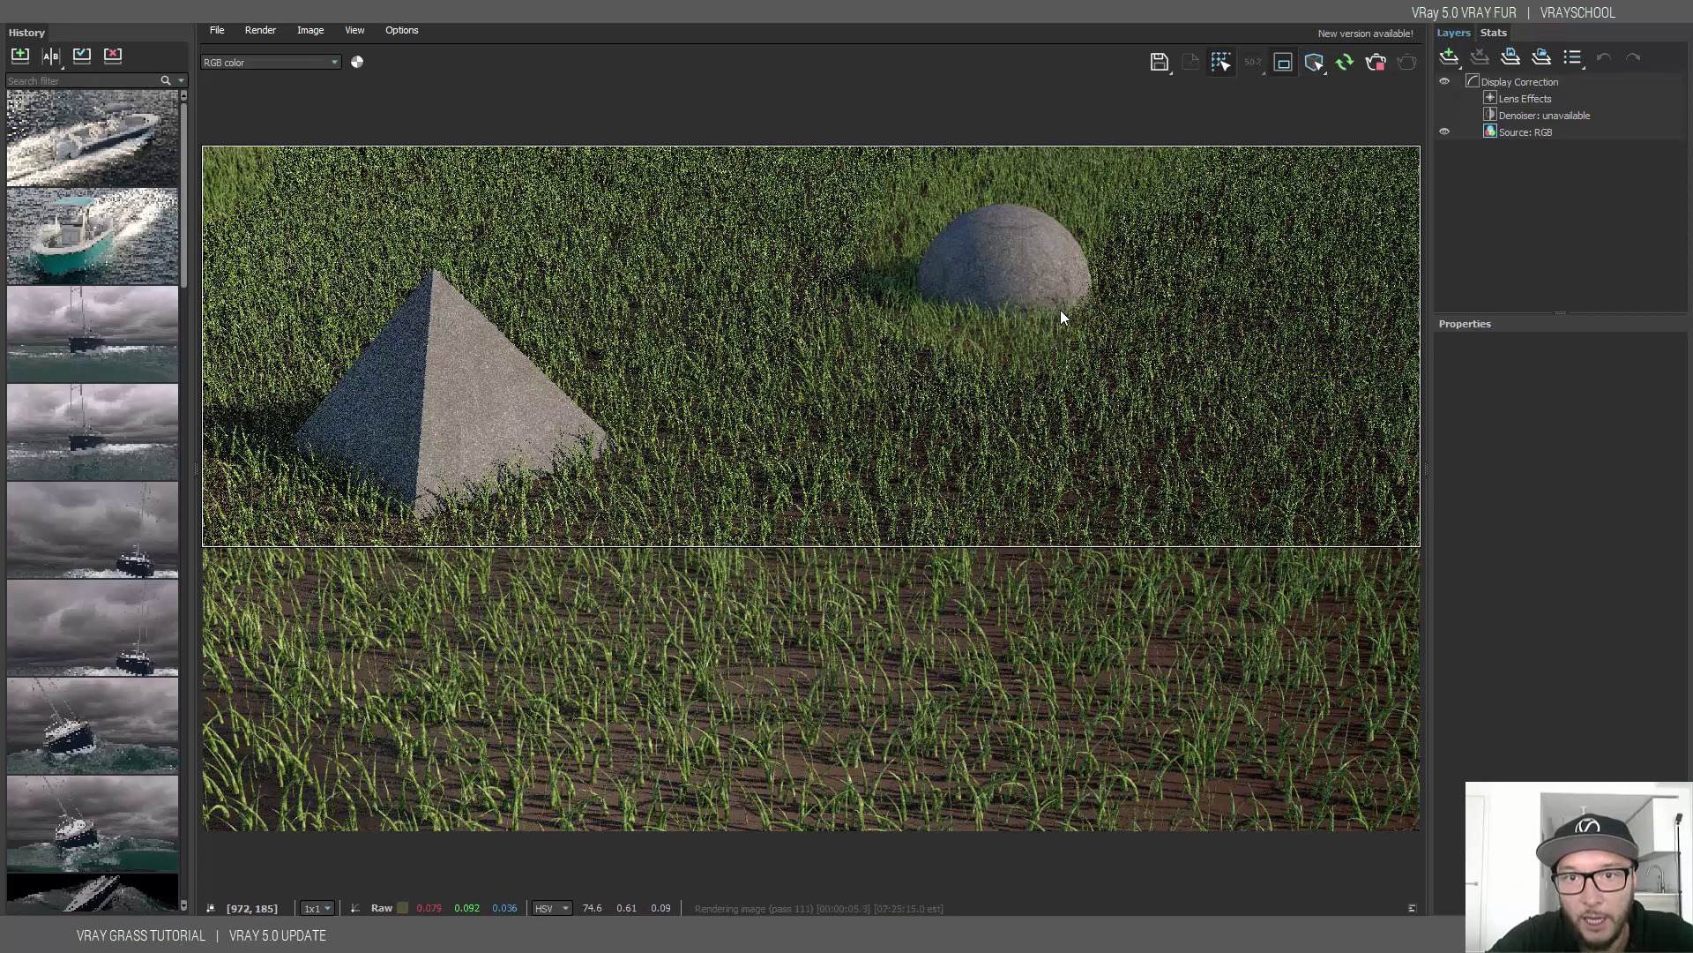
scroll(1061, 310, up, 3)
scroll(1109, 316, down, 3)
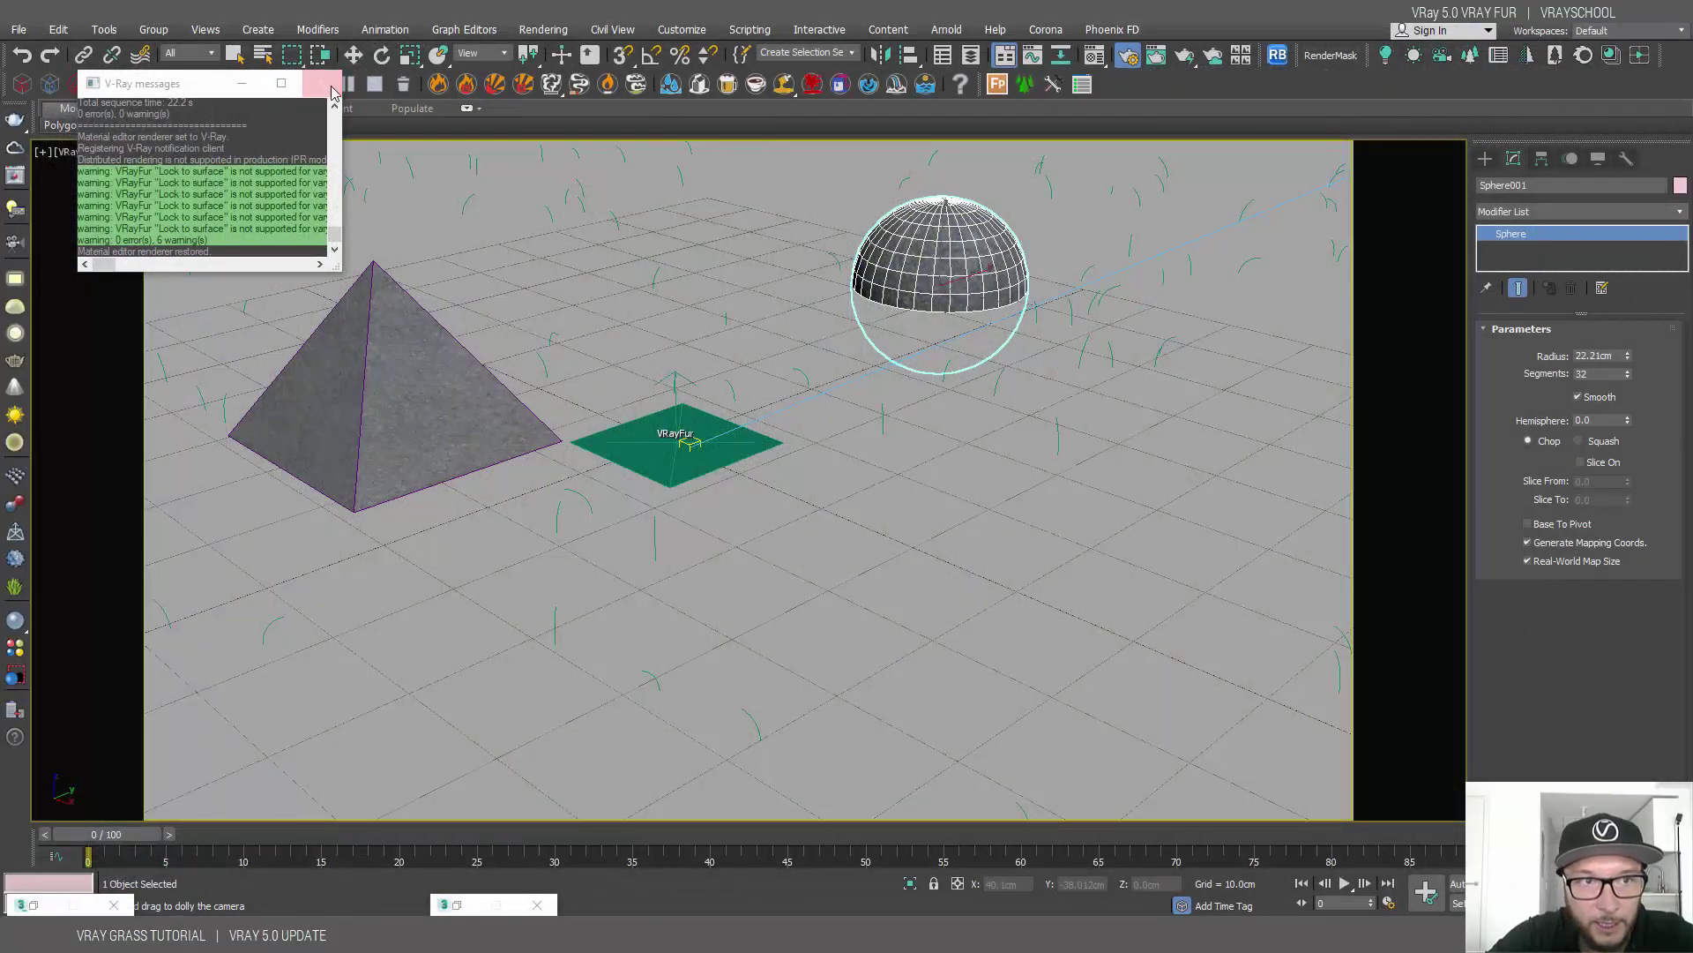
Dismiss the V-Ray messages and set the VRayFur object's Per area distribution to 5.0
click(332, 90)
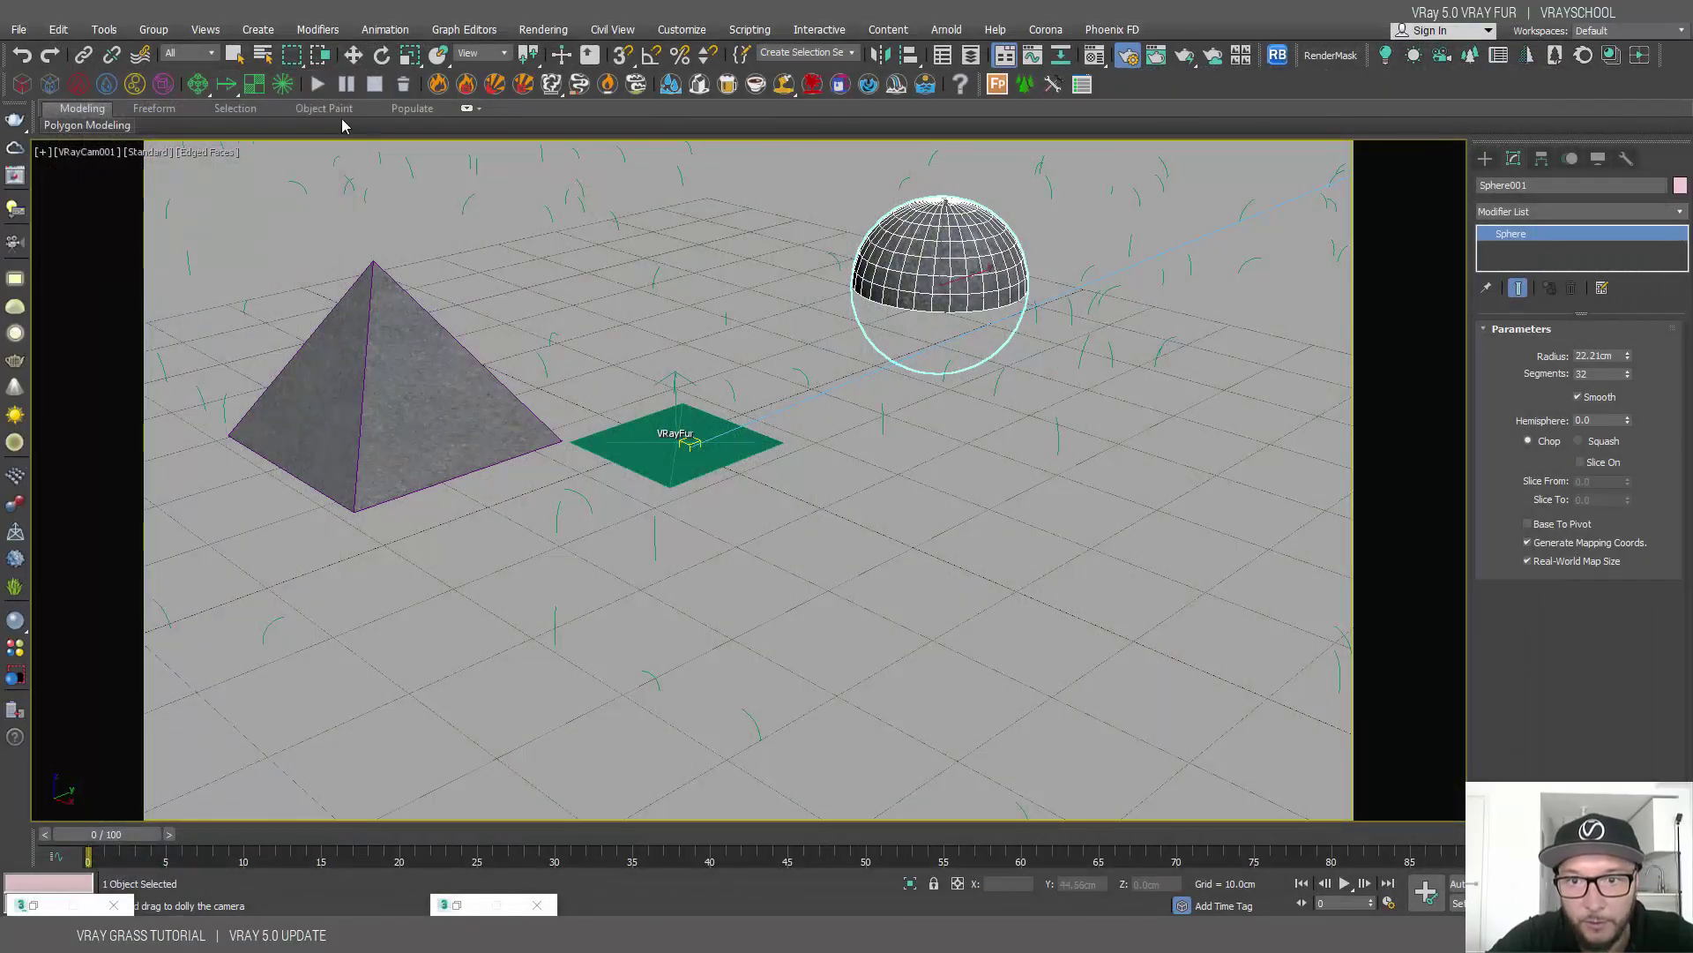
click(353, 55)
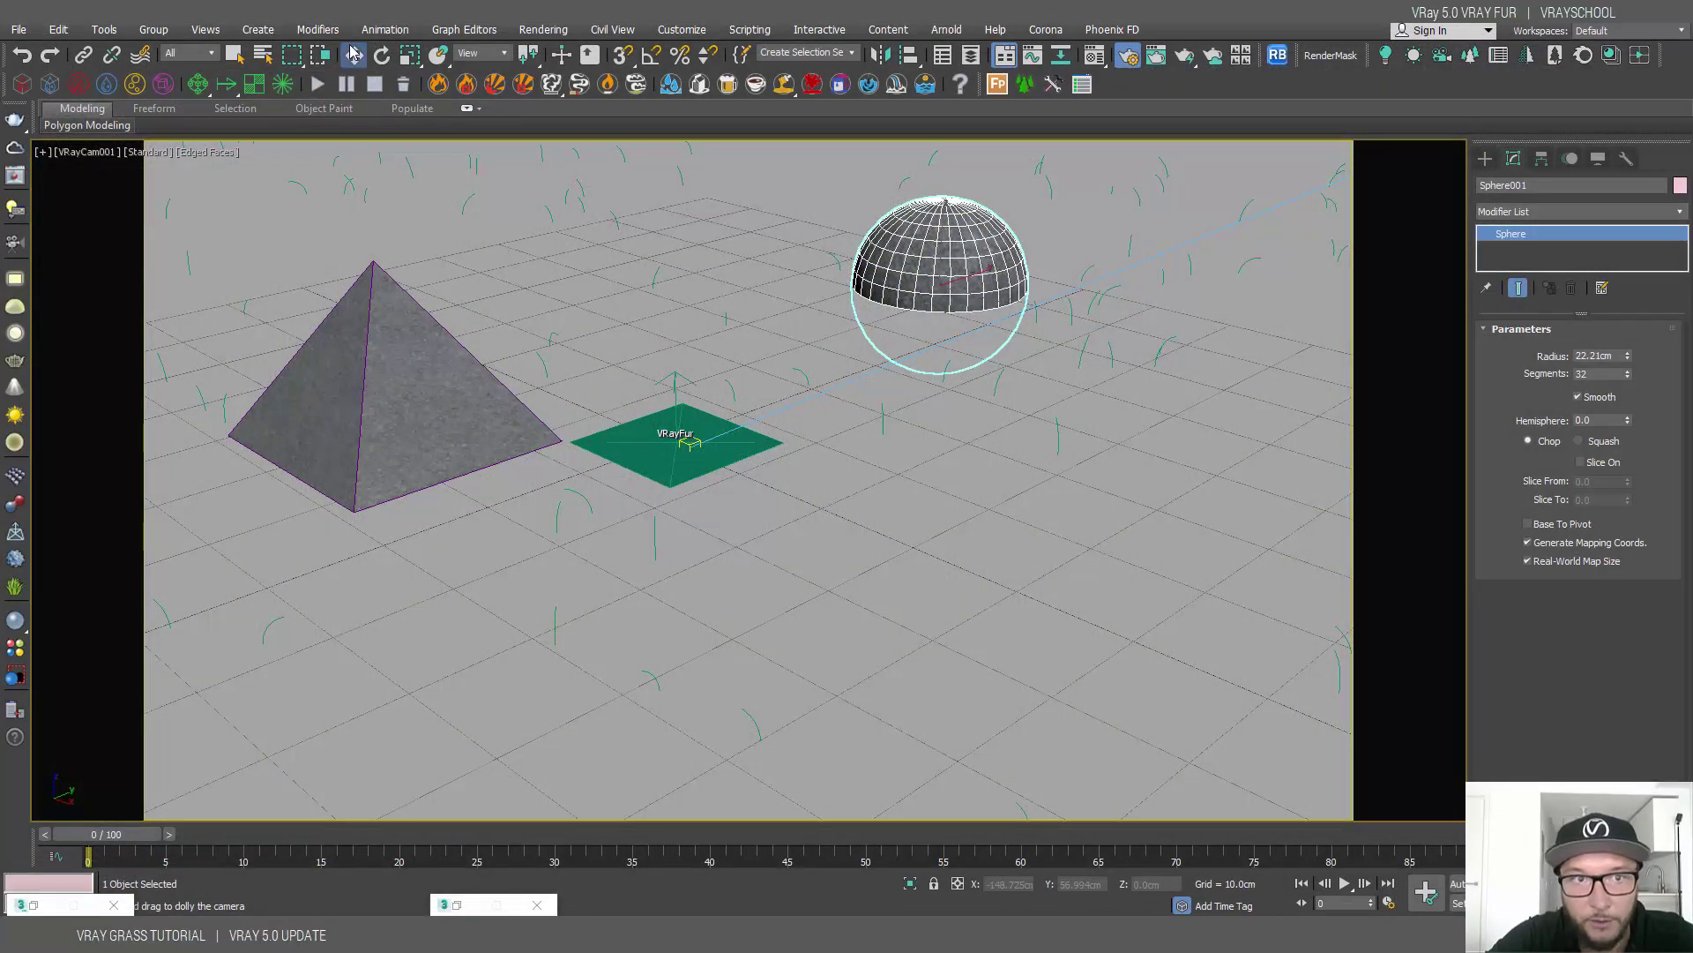
click(581, 182)
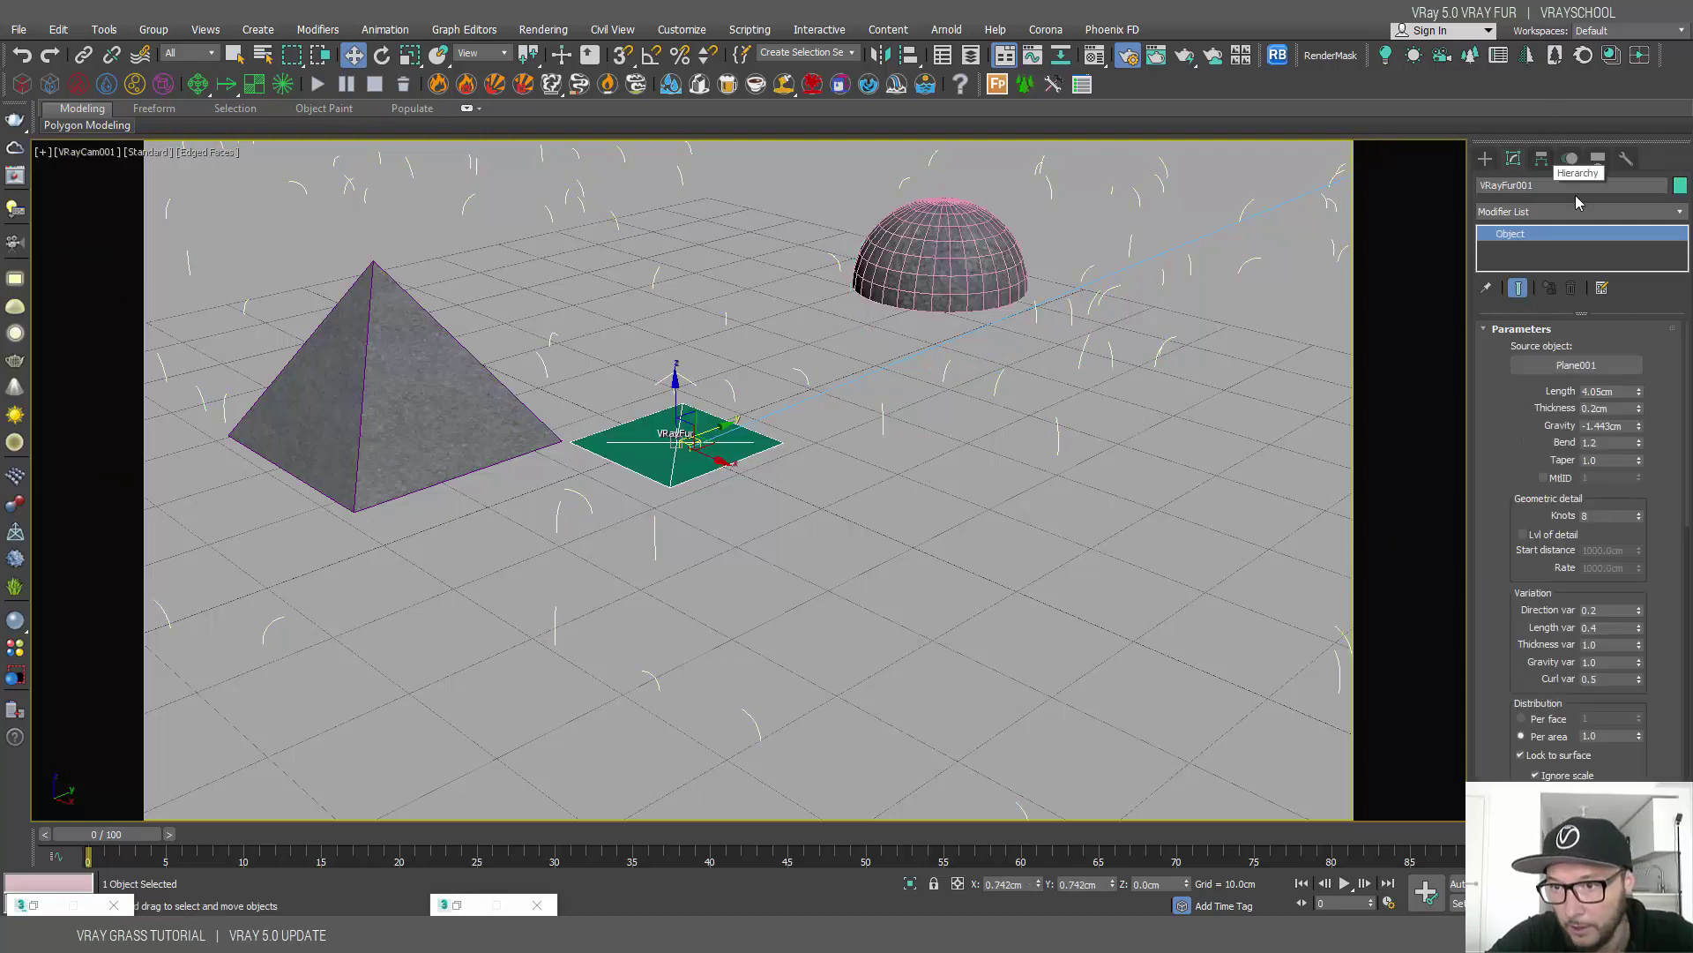
click(1610, 736)
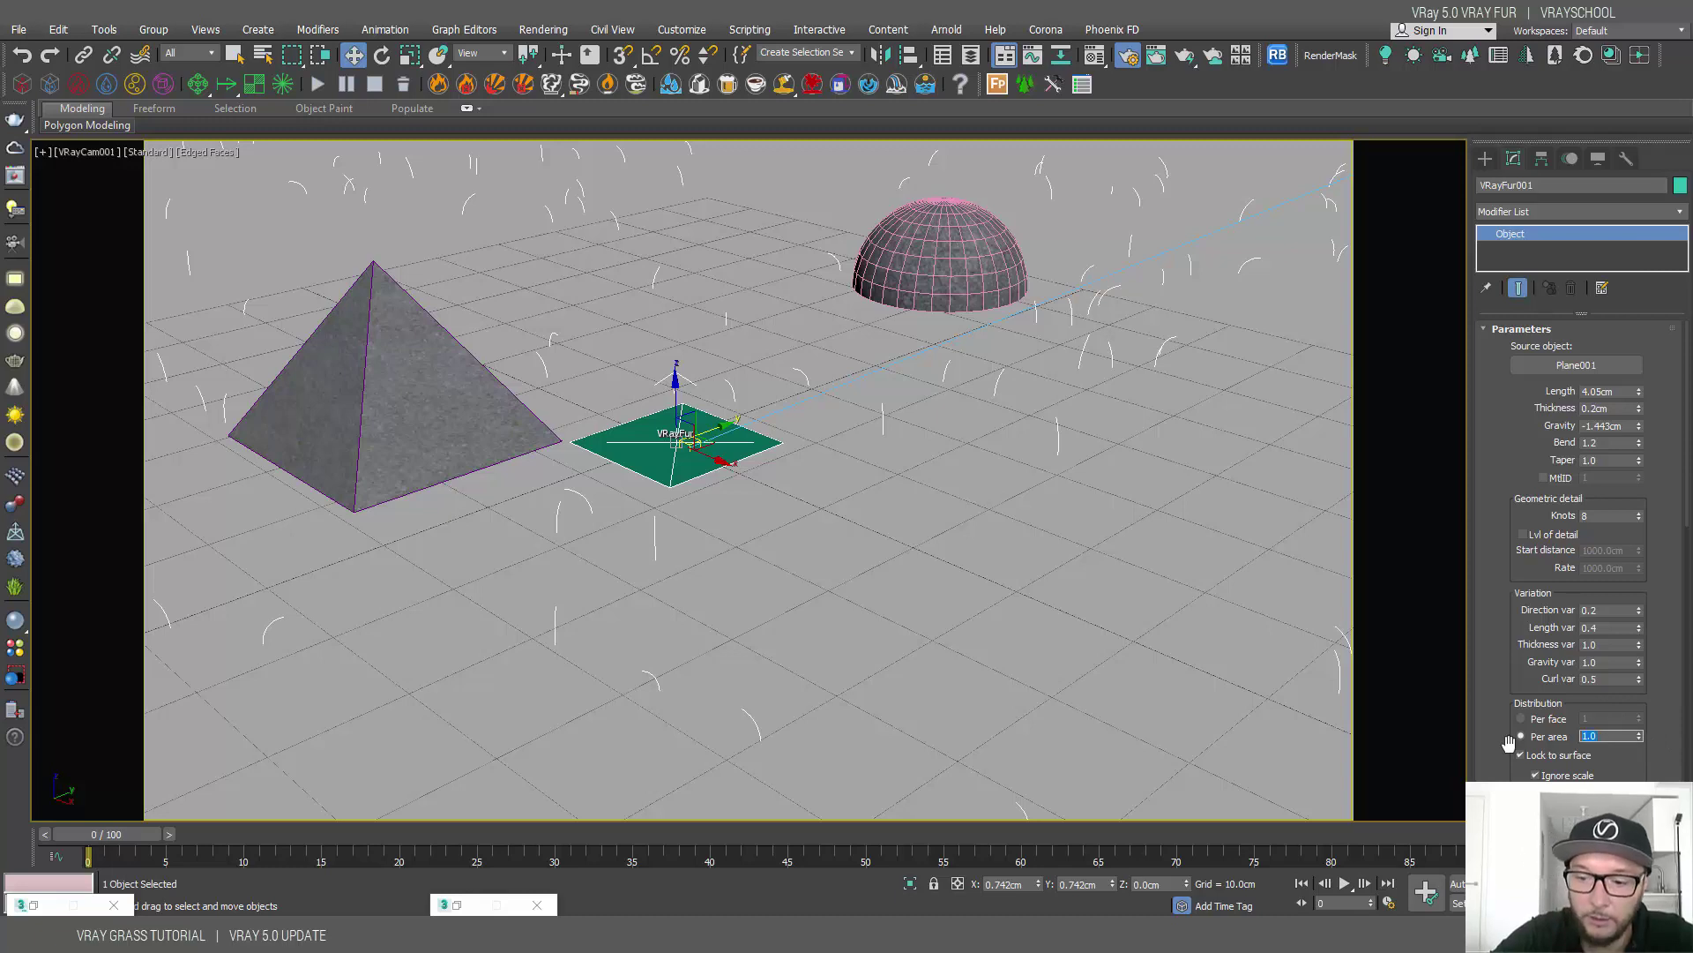
text(5)
key(Return)
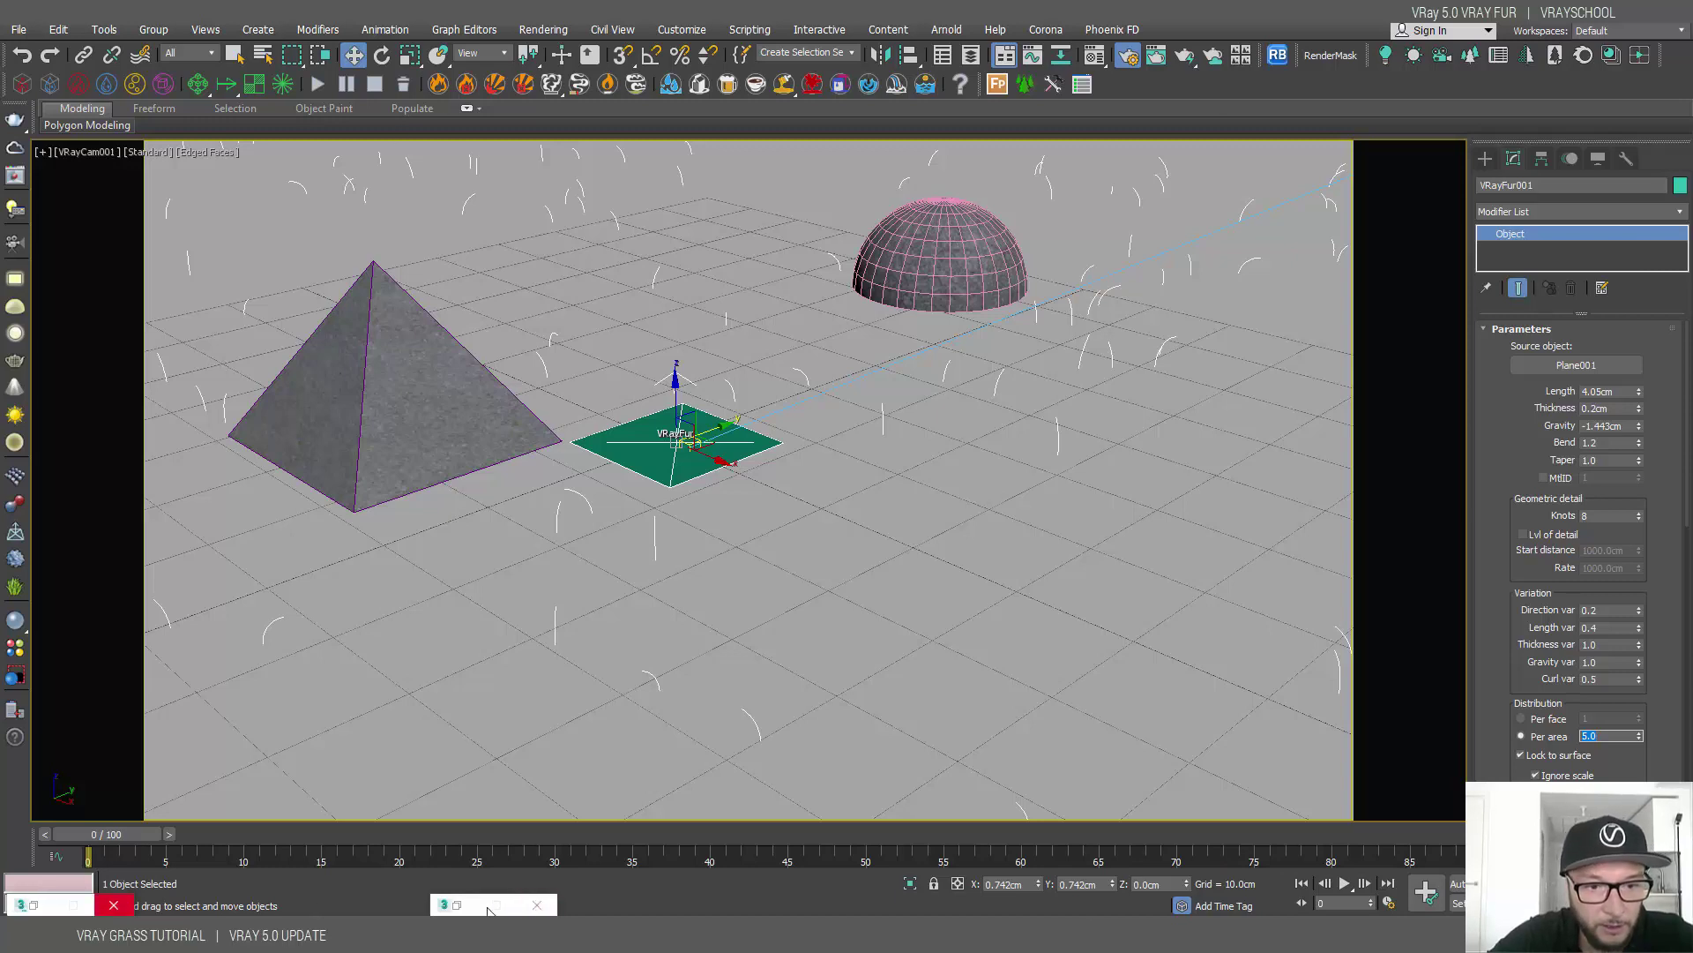
Close the material editor and render the region again with the denser fur
click(456, 905)
click(1329, 122)
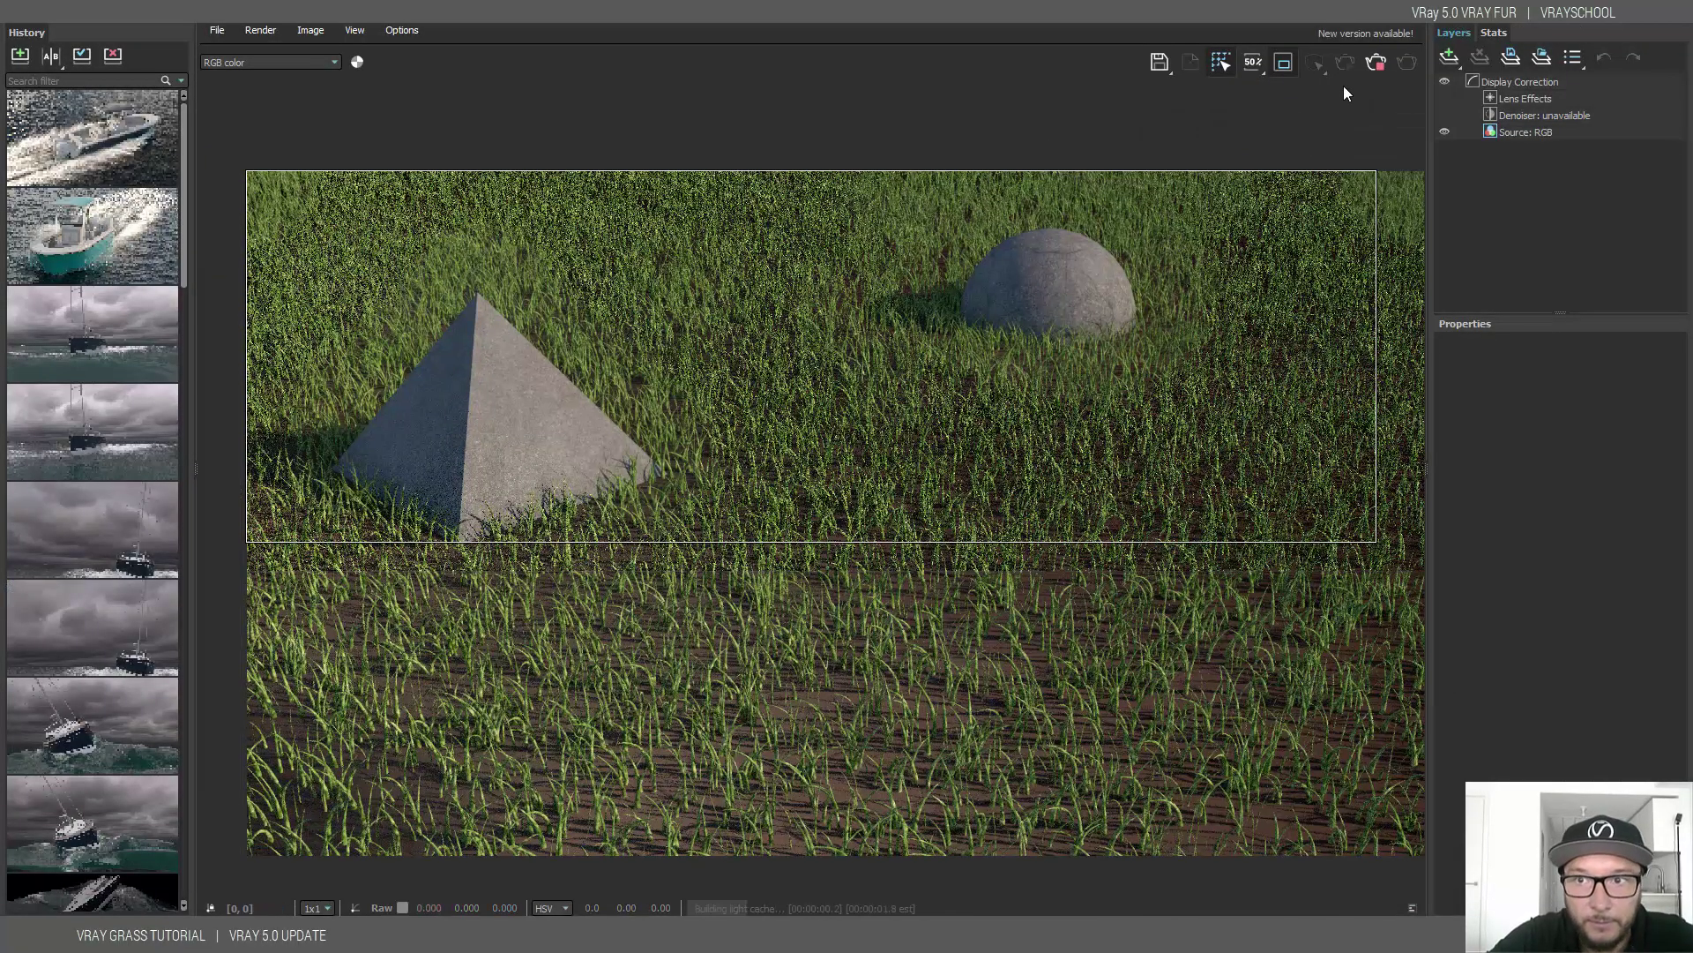
click(1345, 61)
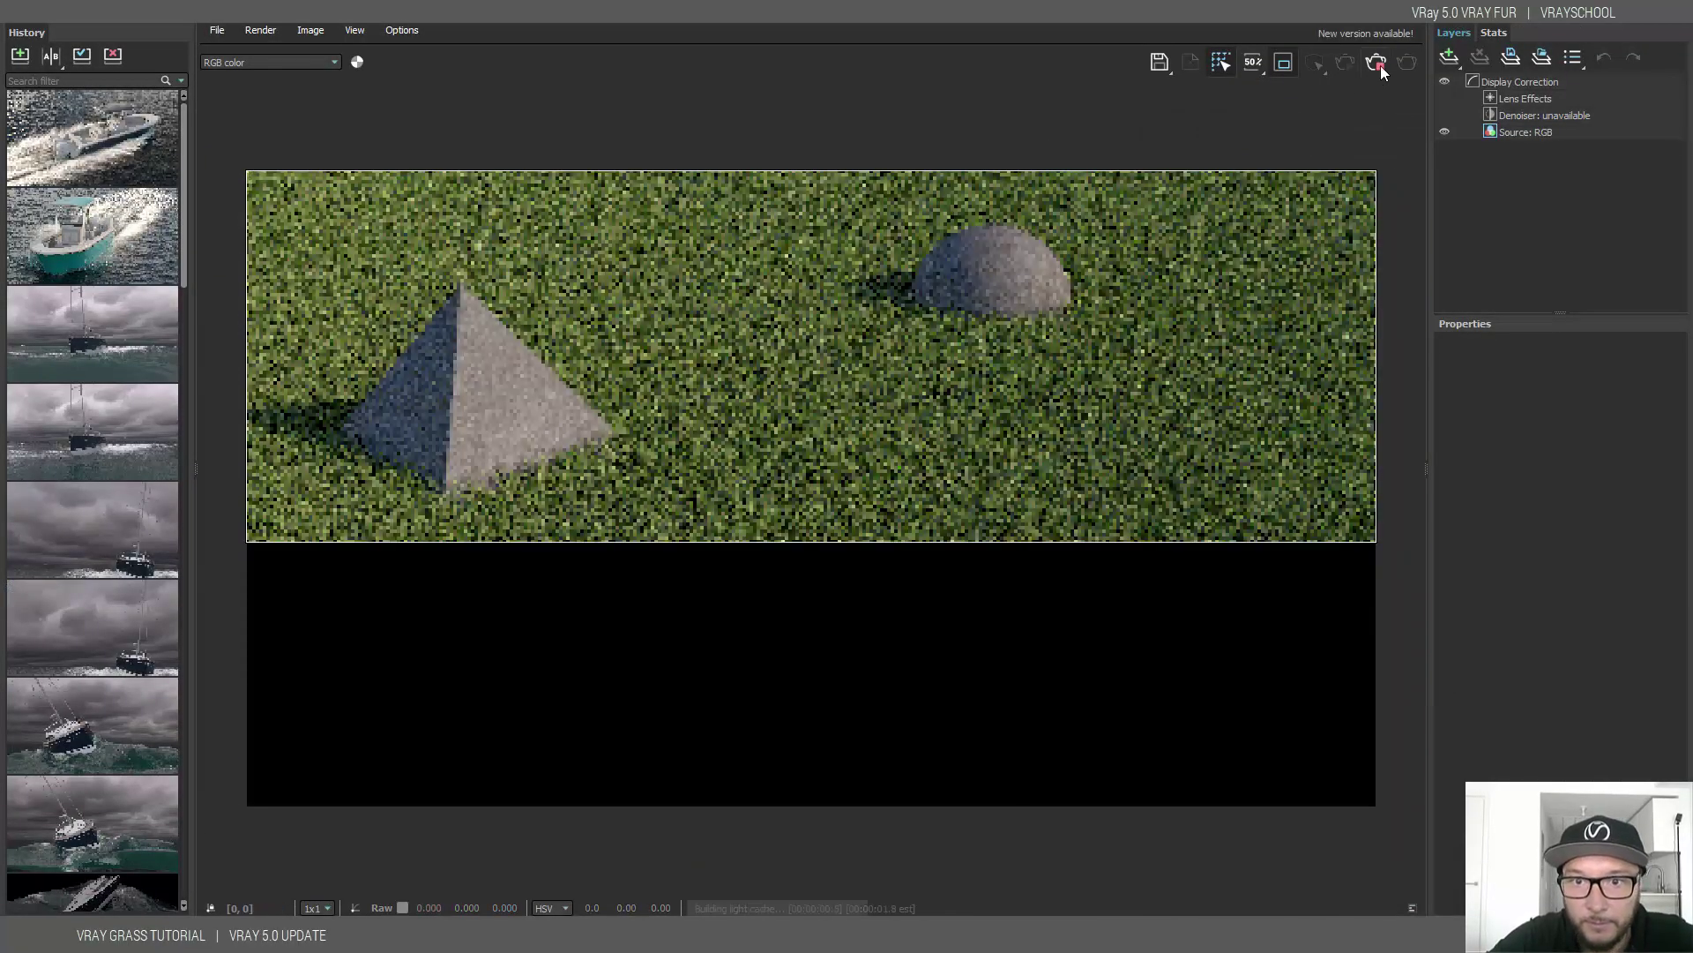